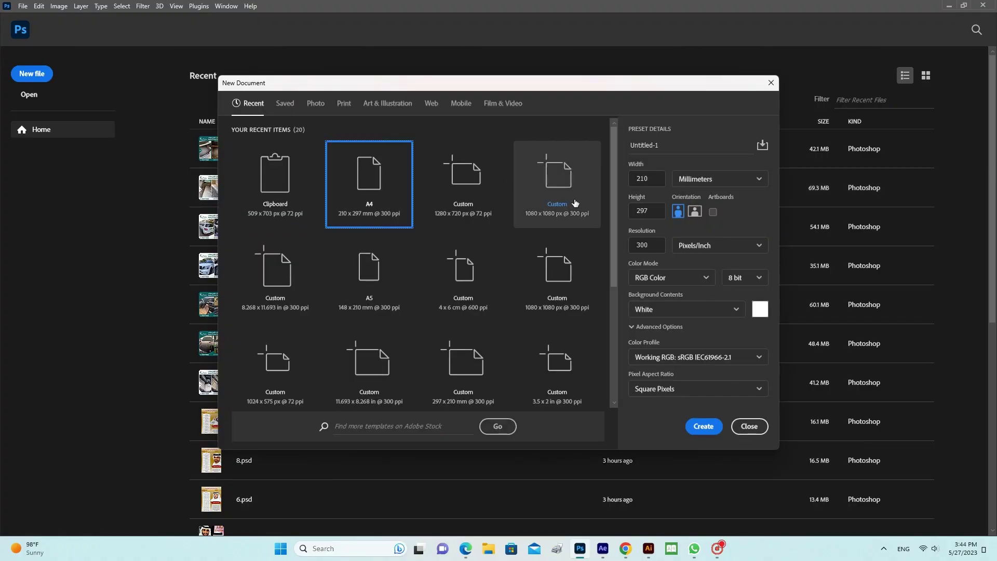
Set up a 297×210 mm landscape A4 document at 300 ppi in RGB colour.
{"action": "left_click", "coordinate": [695, 211]}
{"action": "left_click", "coordinate": [671, 277]}
{"action": "left_click", "coordinate": [656, 338]}
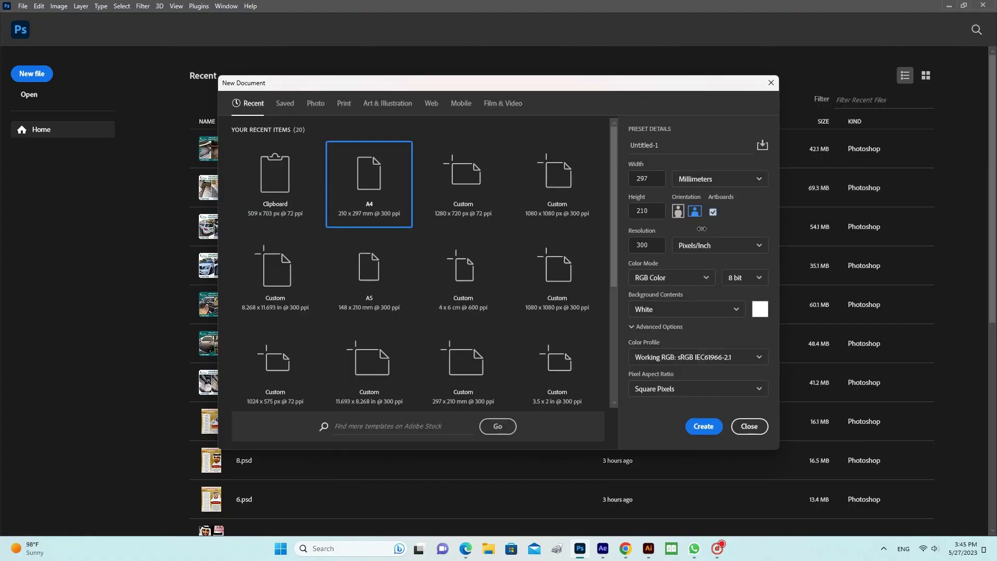
Create the blank A4 document and open Logo.jpg in Photoshop.
{"action": "key", "text": "Return"}
{"action": "key", "text": "Return"}
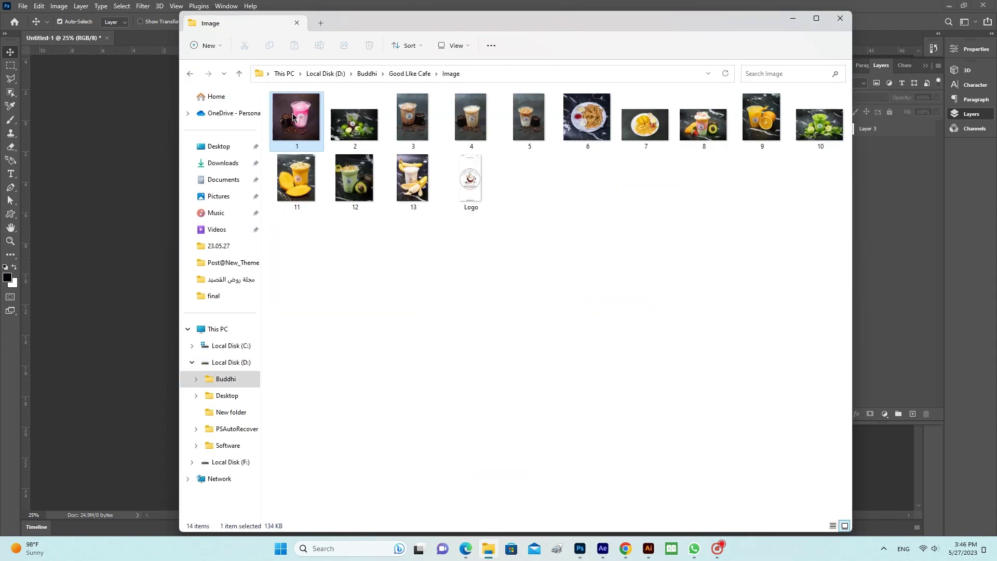
{"action": "left_click", "coordinate": [470, 179]}
{"action": "right_click", "coordinate": [473, 179]}
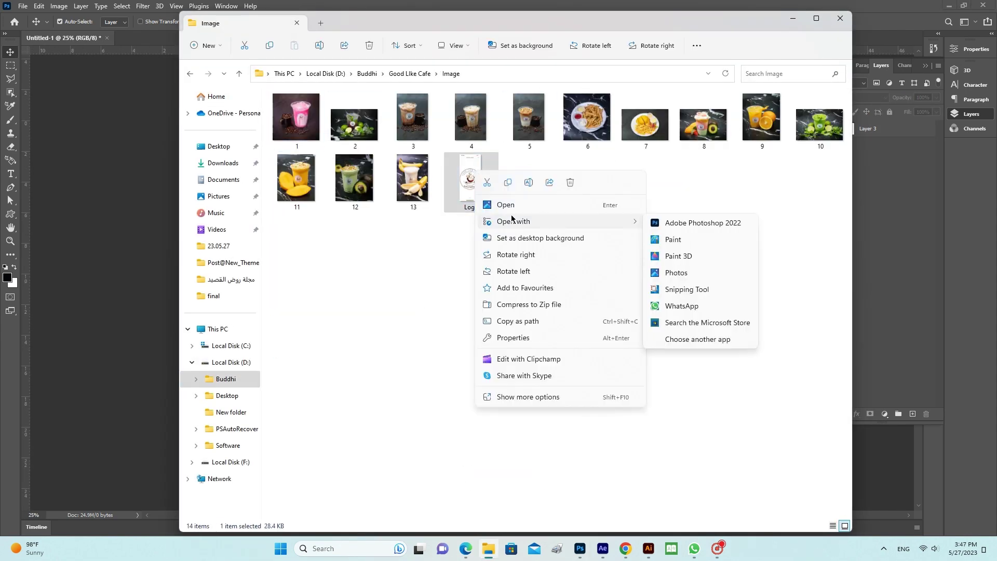
{"action": "left_click", "coordinate": [670, 223]}
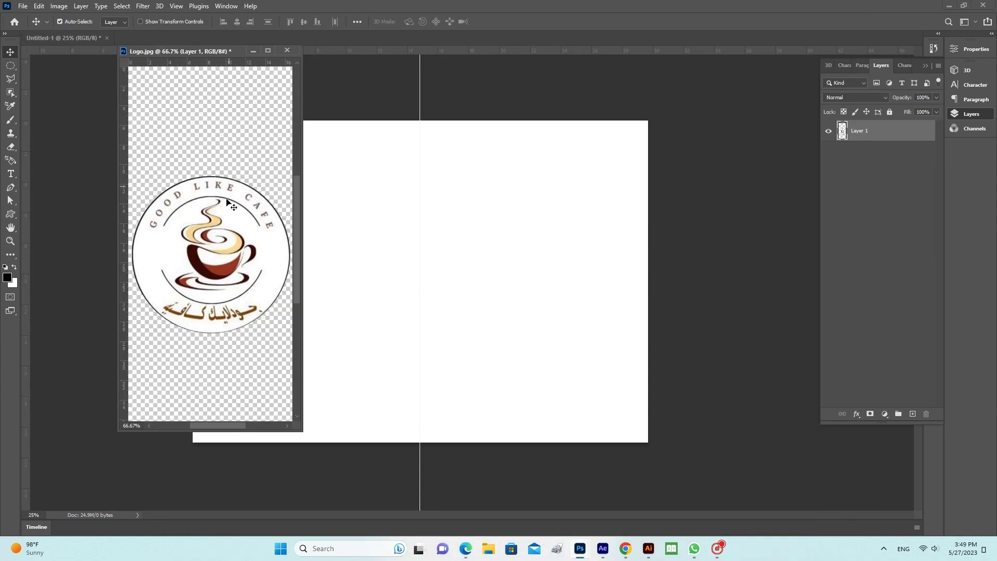
Add a GOOD LIKE CAFE text layer and move it up under the logo.
{"action": "key", "text": "t"}
{"action": "left_click", "coordinate": [485, 253]}
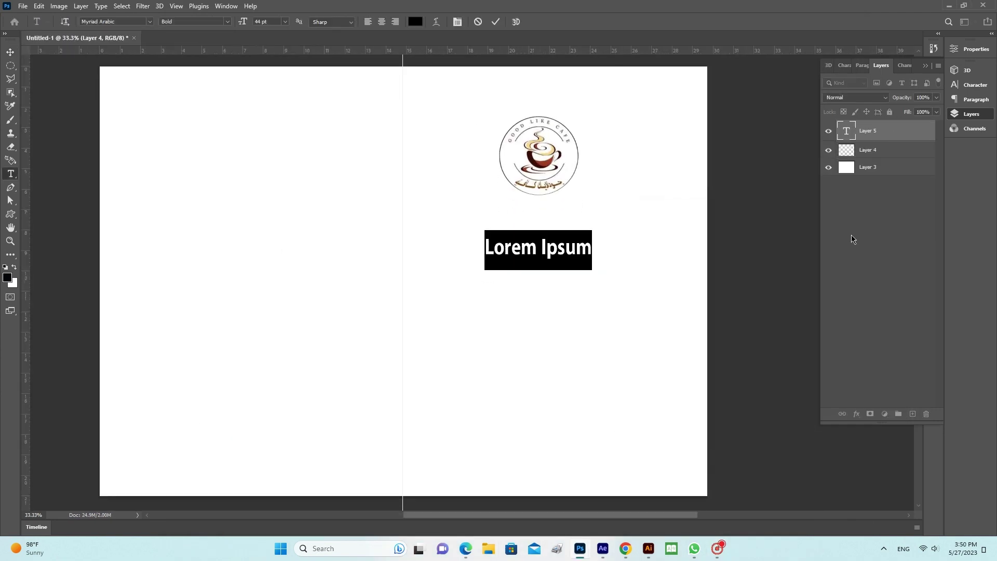
{"action": "key", "text": "BackSpace"}
{"action": "type", "text": "CAFE"}
{"action": "key", "text": "ctrl+Return"}
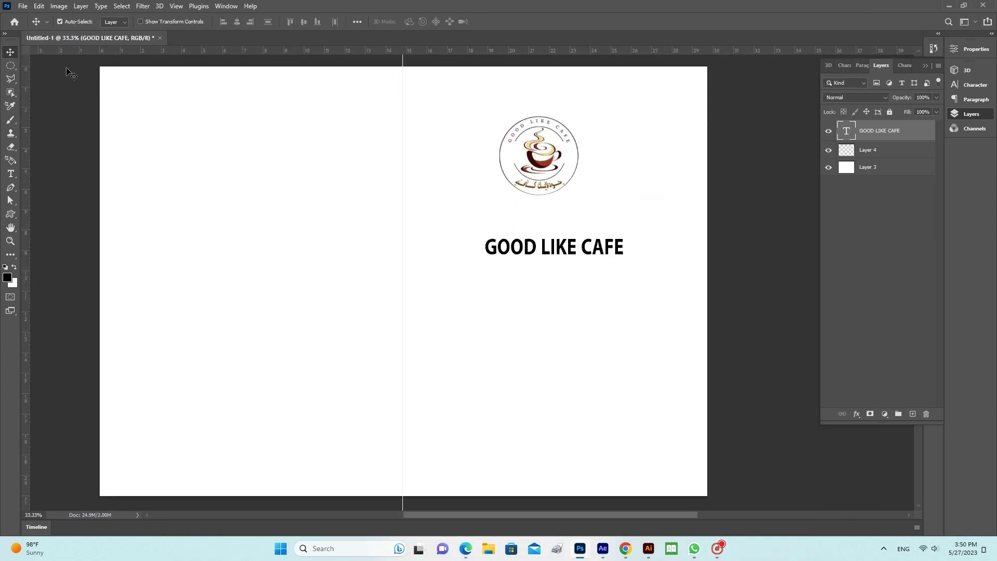
{"action": "mouse_move", "coordinate": [529, 247]}
{"action": "left_mouse_down"}
{"action": "mouse_move", "coordinate": [535, 223]}
{"action": "mouse_move", "coordinate": [534, 232]}
{"action": "left_mouse_up"}
Search for Google Translate in the browser and enter GOOD LIKE to translate.
{"action": "left_click", "coordinate": [670, 493]}
{"action": "type", "text": "google translate"}
{"action": "key", "text": "Return"}
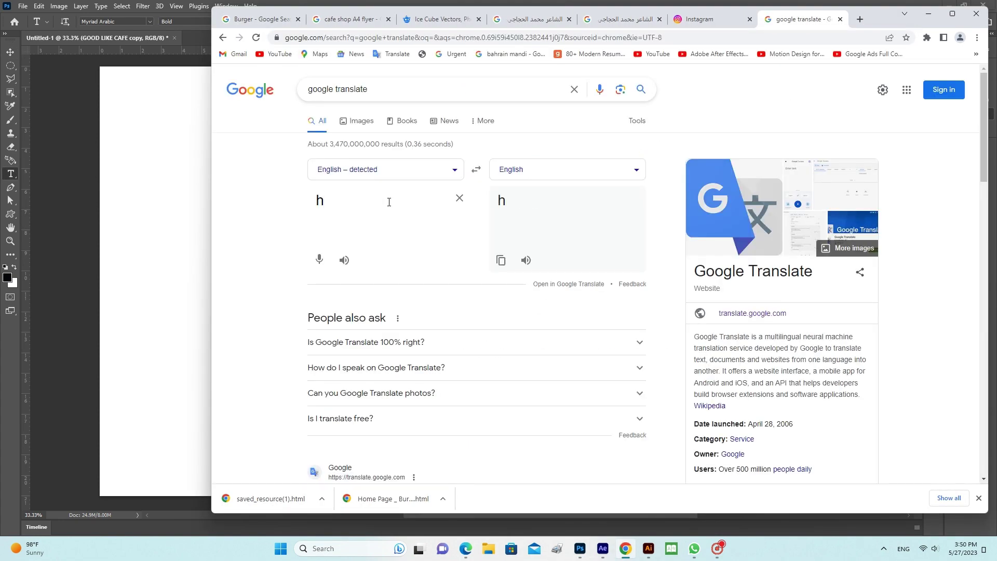
{"action": "left_click", "coordinate": [391, 201]}
{"action": "type", "text": "GOOD LIKE"}
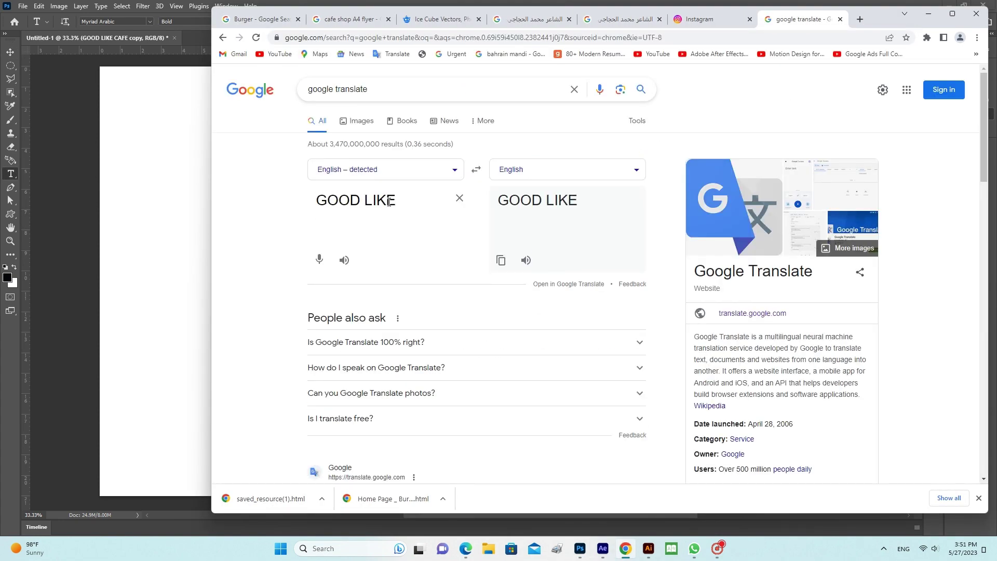
{"action": "key", "text": "ctrl+a"}
{"action": "type", "text": "GOOD LIKE CAFE"}
Copy the Arabic translation and paste it as a new Photoshop text layer.
{"action": "left_click", "coordinate": [568, 170]}
{"action": "left_click", "coordinate": [332, 245]}
{"action": "right_click", "coordinate": [605, 197]}
{"action": "left_click", "coordinate": [637, 210]}
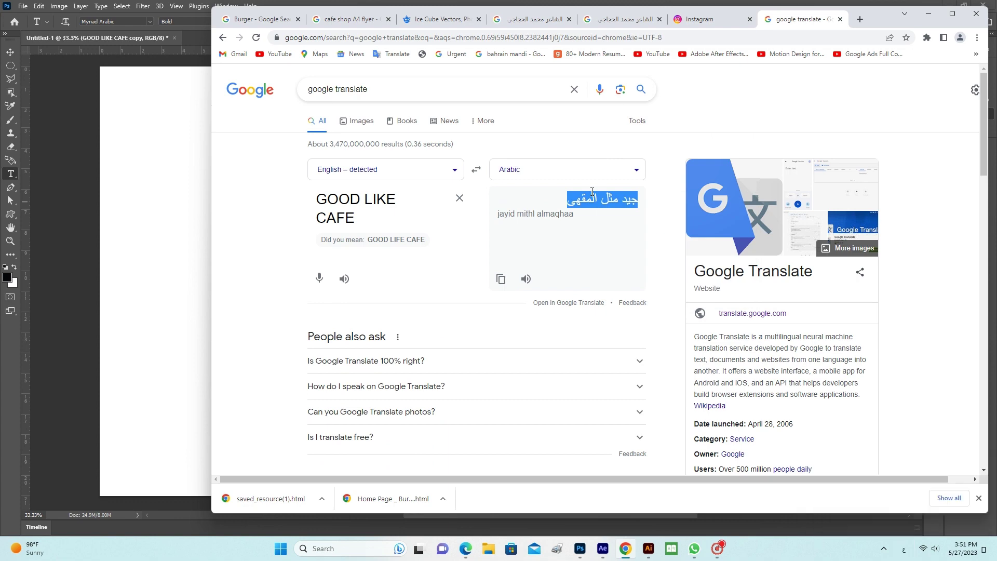
{"action": "left_click", "coordinate": [580, 548]}
{"action": "type", "text": "جيد مثل المقهى"}
{"action": "key", "text": "ctrl+Return"}
Move the Arabic title above GOOD LIKE CAFE and try Humble Cafe font on the name.
{"action": "key", "text": "v"}
{"action": "left_click_drag", "start_coordinate": [498, 212], "coordinate": [498, 269]}
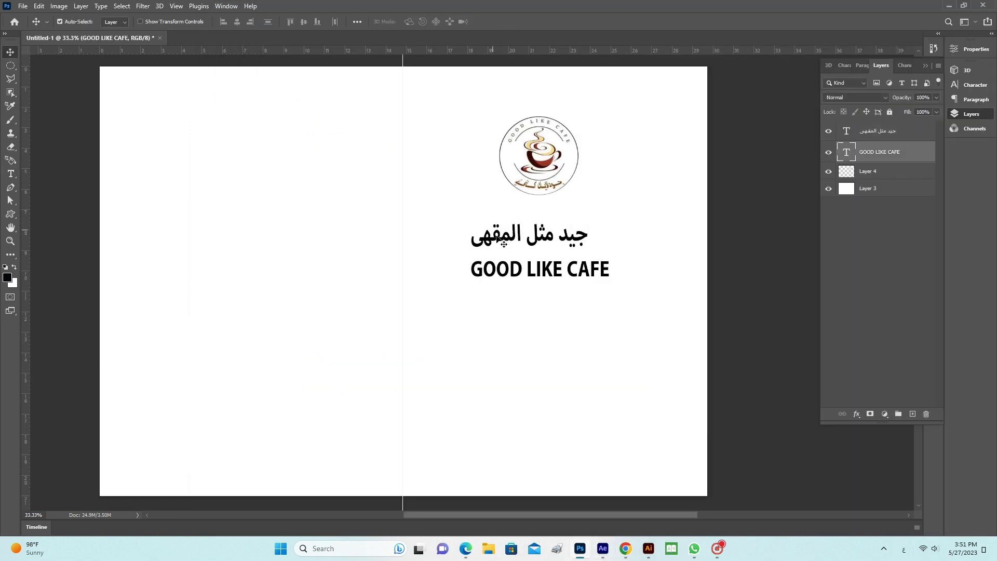
{"action": "key", "text": "t"}
{"action": "left_click_drag", "start_coordinate": [611, 266], "coordinate": [471, 266]}
{"action": "left_click", "coordinate": [120, 19]}
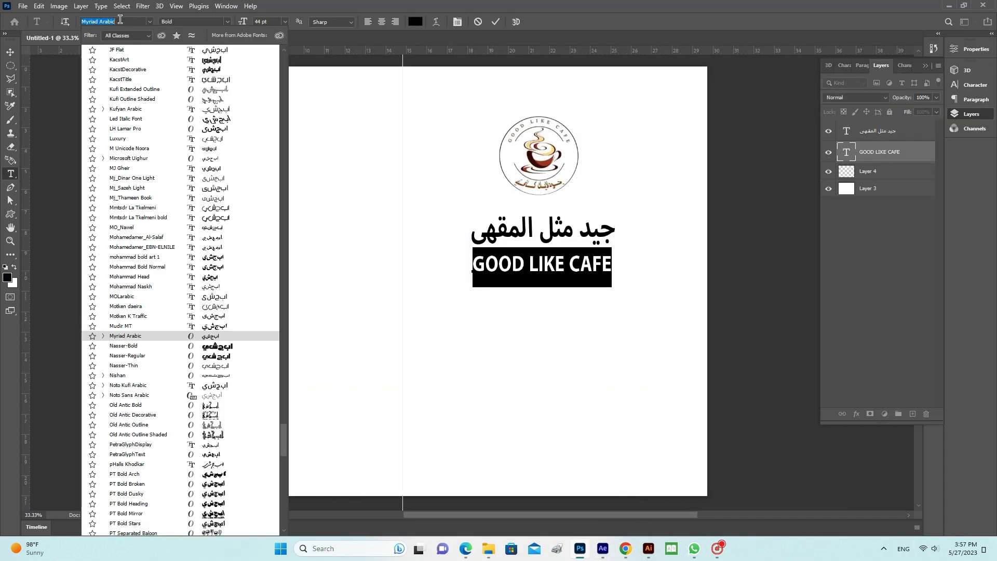
{"action": "type", "text": "hum"}
{"action": "left_click", "coordinate": [127, 109]}
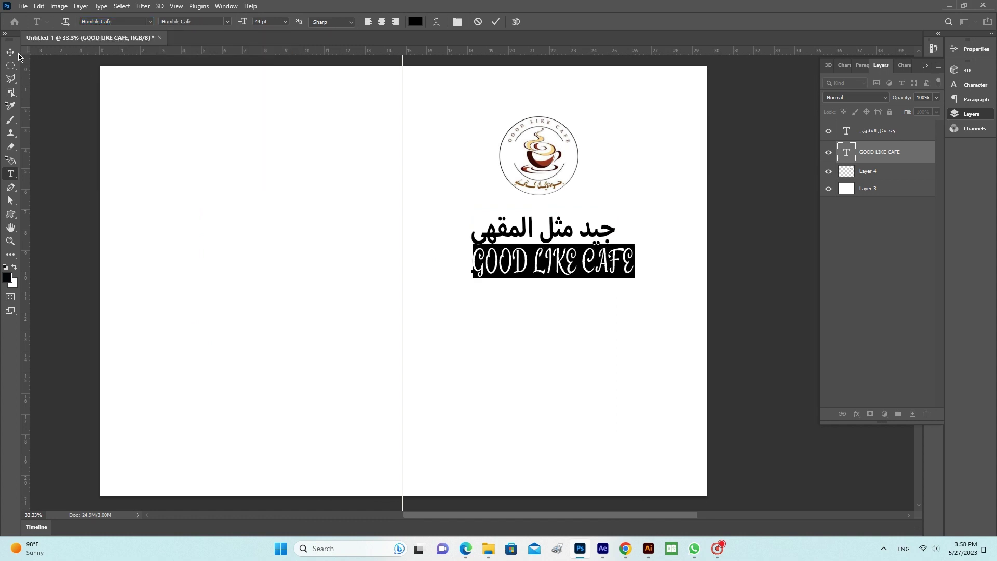
{"action": "left_click", "coordinate": [17, 54]}
Set the name in the Ananda script font and start retyping it as Good Like Cafe.
{"action": "double_click", "coordinate": [537, 250]}
{"action": "left_click", "coordinate": [150, 22]}
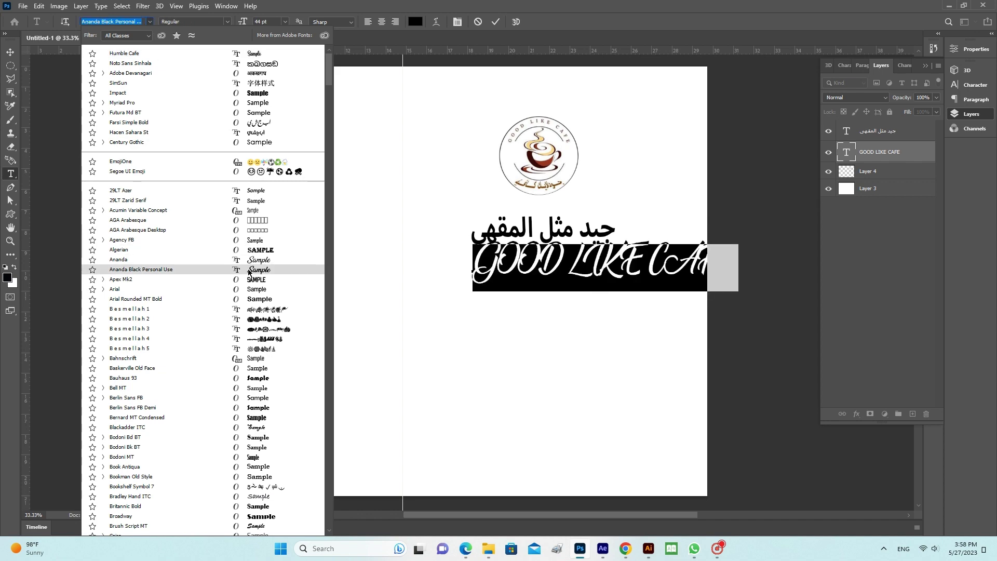
{"action": "scroll", "coordinate": [248, 271], "scroll_direction": "down", "scroll_amount": 3}
{"action": "scroll", "coordinate": [249, 271], "scroll_direction": "down", "scroll_amount": 3}
{"action": "scroll", "coordinate": [249, 271], "scroll_direction": "down", "scroll_amount": 3}
{"action": "left_click", "coordinate": [522, 255]}
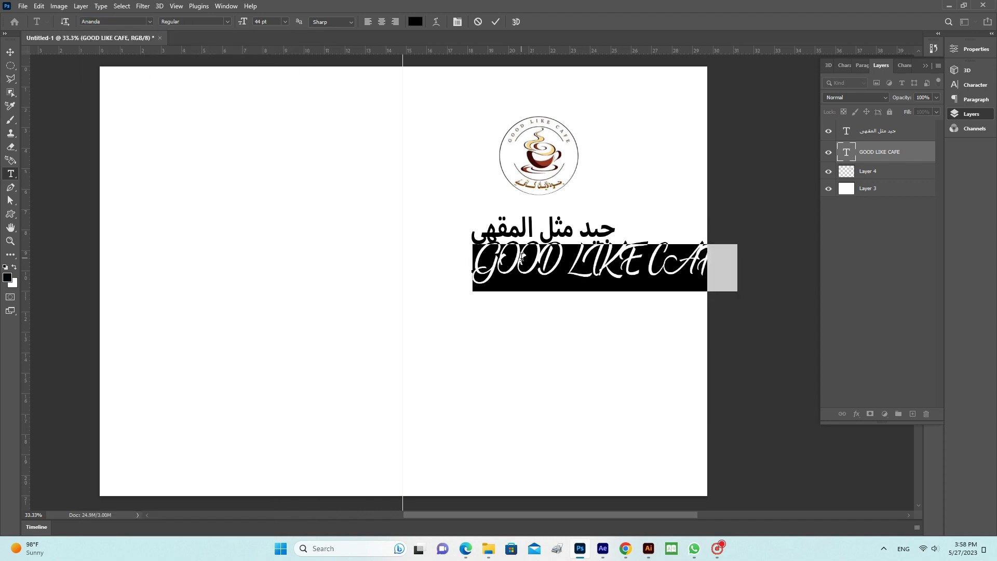
{"action": "type", "text": "g"}
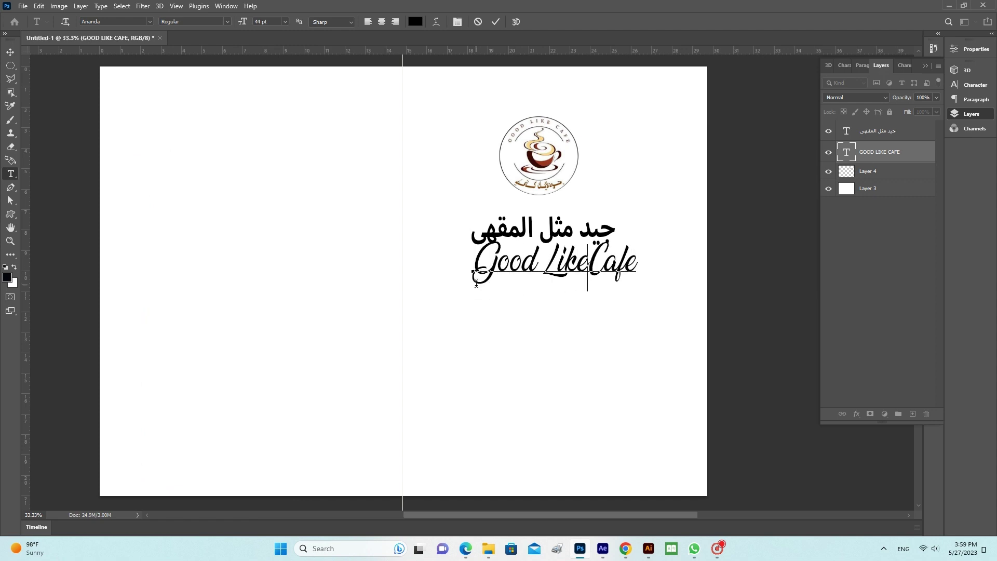
Commit the retyped script name and move it slightly lower.
{"action": "key", "text": "ctrl+Return"}
{"action": "key", "text": "v"}
{"action": "left_click_drag", "start_coordinate": [516, 257], "coordinate": [516, 282]}
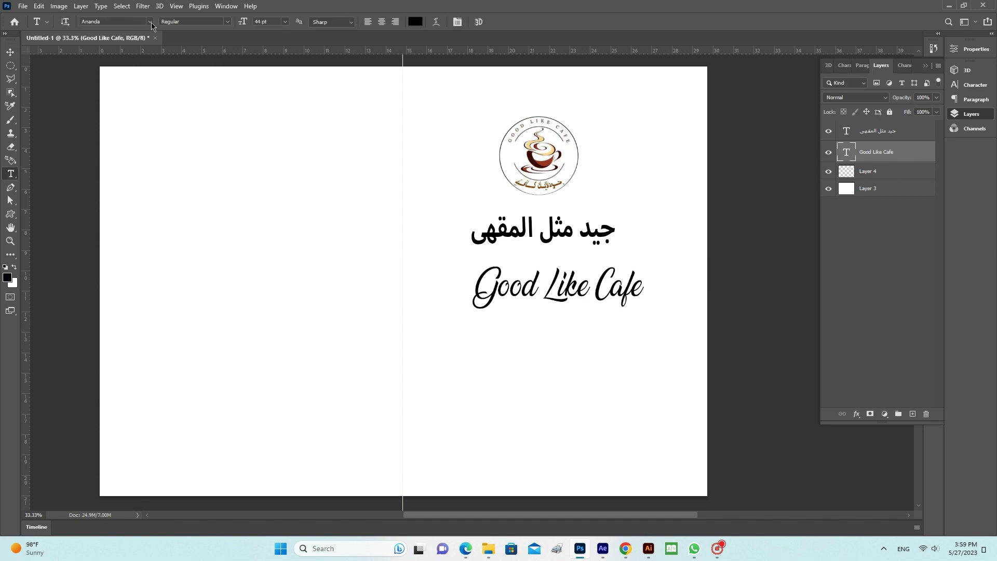
Browse and preview other fonts for the name, keeping Ananda.
{"action": "left_click", "coordinate": [149, 21]}
{"action": "scroll", "coordinate": [208, 311], "scroll_direction": "down", "scroll_amount": 3}
{"action": "scroll", "coordinate": [208, 322], "scroll_direction": "down", "scroll_amount": 2}
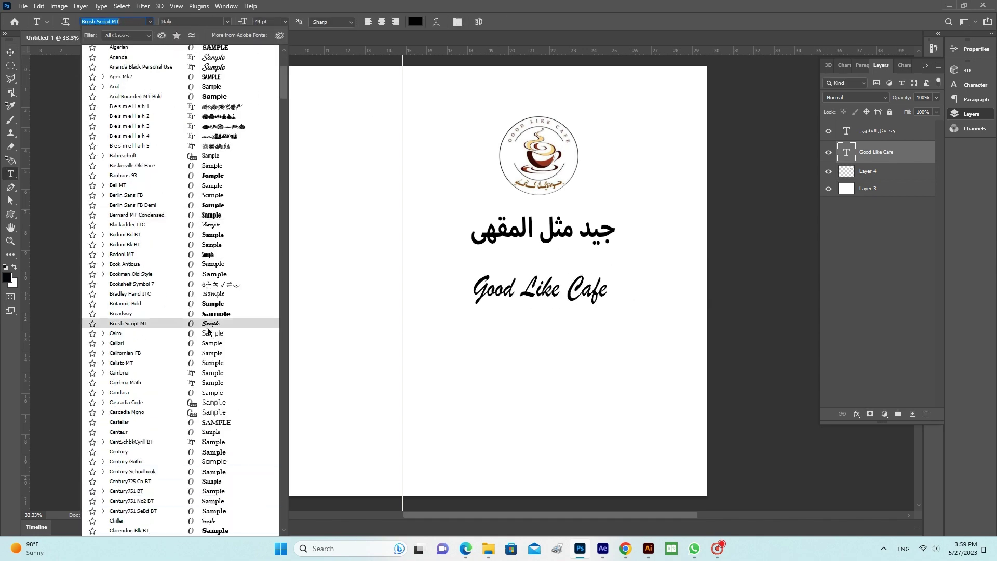
{"action": "scroll", "coordinate": [210, 353], "scroll_direction": "down", "scroll_amount": 4}
{"action": "scroll", "coordinate": [215, 384], "scroll_direction": "down", "scroll_amount": 3}
{"action": "scroll", "coordinate": [220, 415], "scroll_direction": "down", "scroll_amount": 4}
{"action": "scroll", "coordinate": [229, 455], "scroll_direction": "down", "scroll_amount": 3}
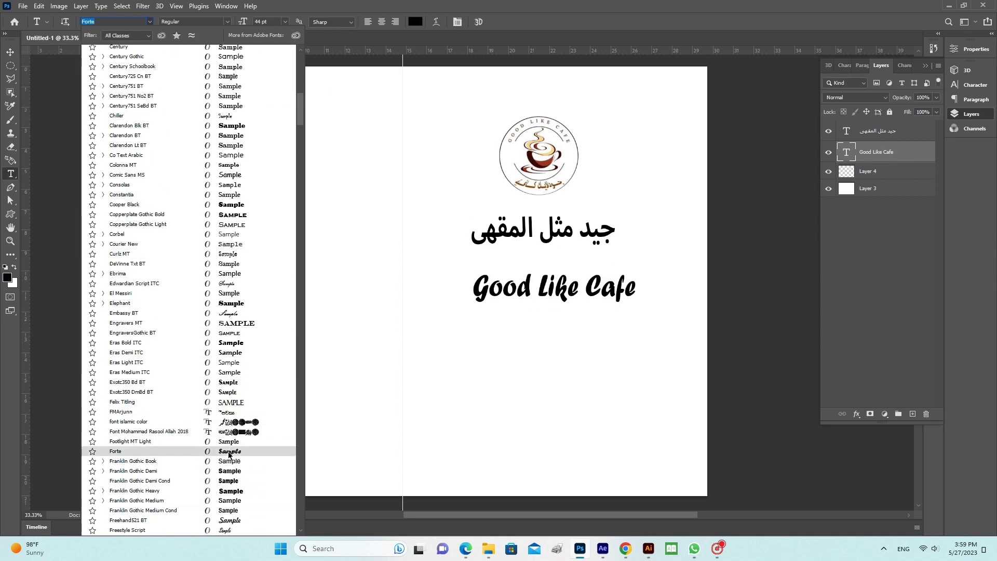
{"action": "scroll", "coordinate": [229, 467], "scroll_direction": "down", "scroll_amount": 3}
{"action": "scroll", "coordinate": [228, 487], "scroll_direction": "down", "scroll_amount": 5}
{"action": "scroll", "coordinate": [229, 489], "scroll_direction": "down", "scroll_amount": 5}
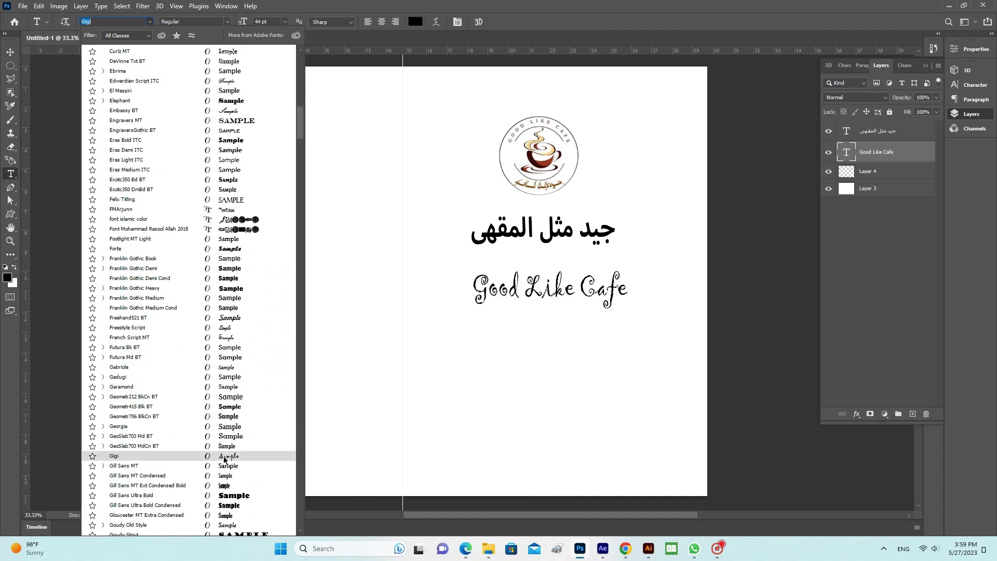
{"action": "scroll", "coordinate": [228, 490], "scroll_direction": "down", "scroll_amount": 5}
{"action": "scroll", "coordinate": [228, 488], "scroll_direction": "up", "scroll_amount": 10}
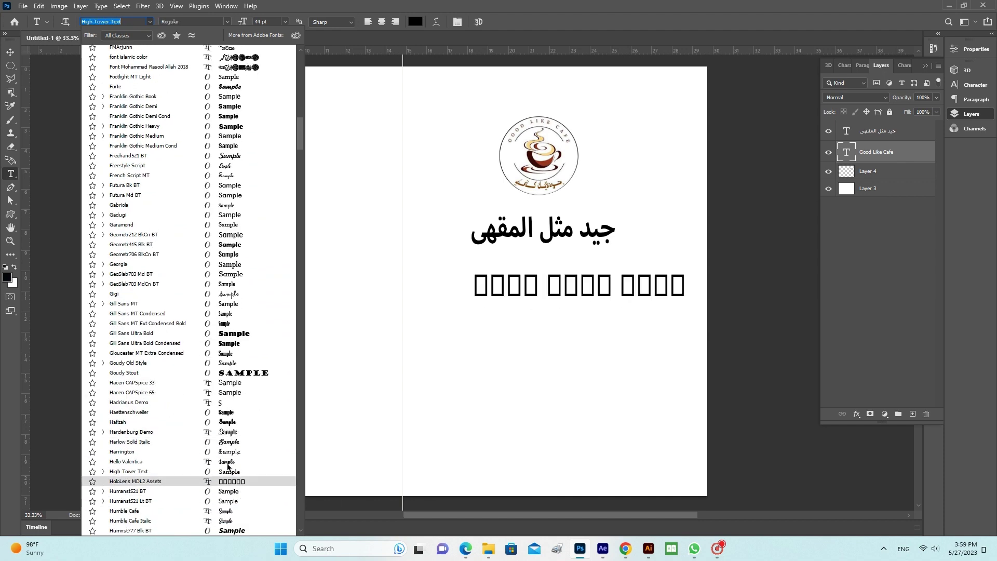
{"action": "left_click", "coordinate": [229, 466]}
{"action": "left_click", "coordinate": [150, 22]}
{"action": "mouse_move", "coordinate": [328, 78]}
{"action": "left_mouse_down"}
{"action": "mouse_move", "coordinate": [328, 376]}
{"action": "mouse_move", "coordinate": [318, 231]}
{"action": "left_mouse_up"}
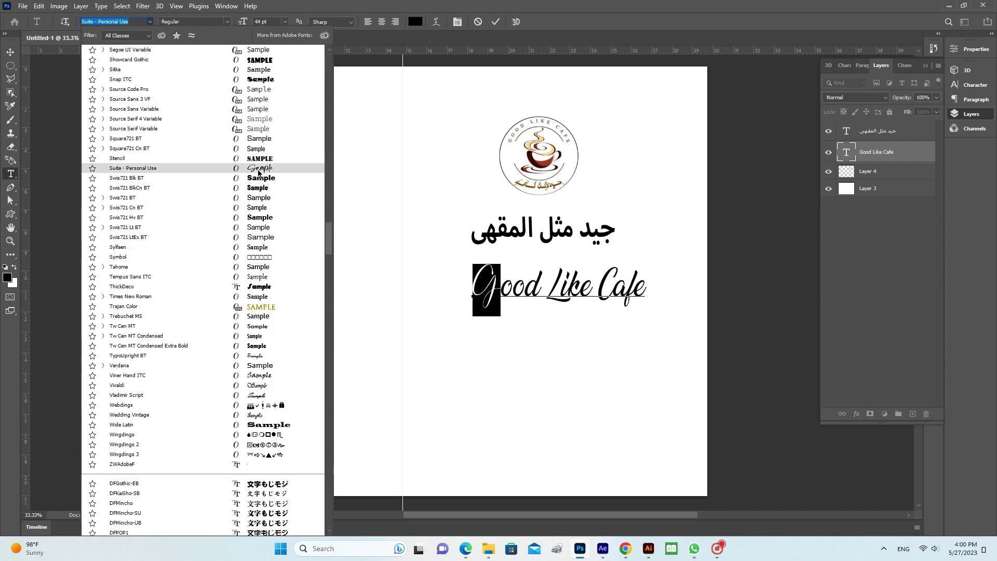
{"action": "key", "text": "Escape"}
{"action": "left_click", "coordinate": [149, 23]}
{"action": "scroll", "coordinate": [273, 182], "scroll_direction": "down", "scroll_amount": 5}
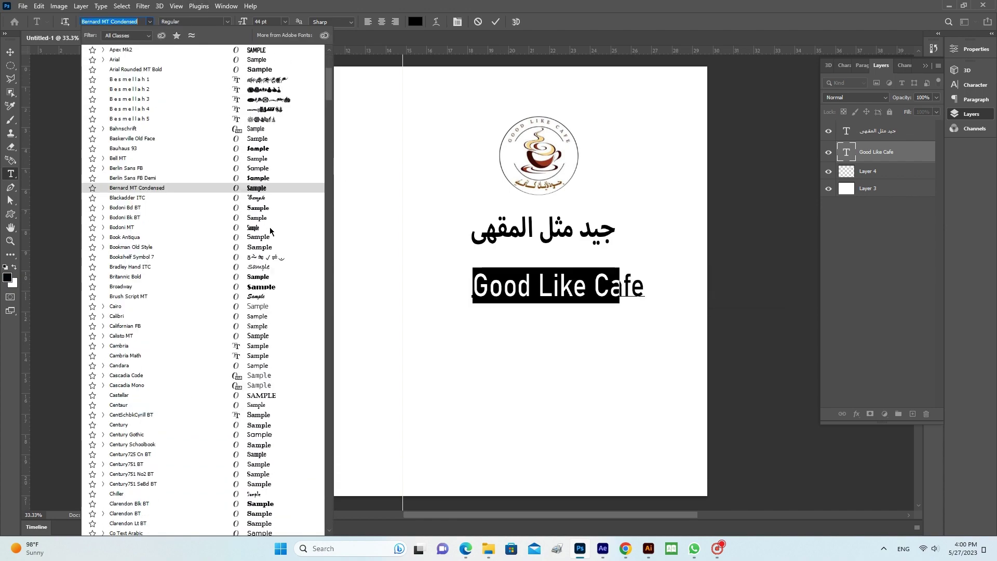
{"action": "scroll", "coordinate": [270, 227], "scroll_direction": "down", "scroll_amount": 5}
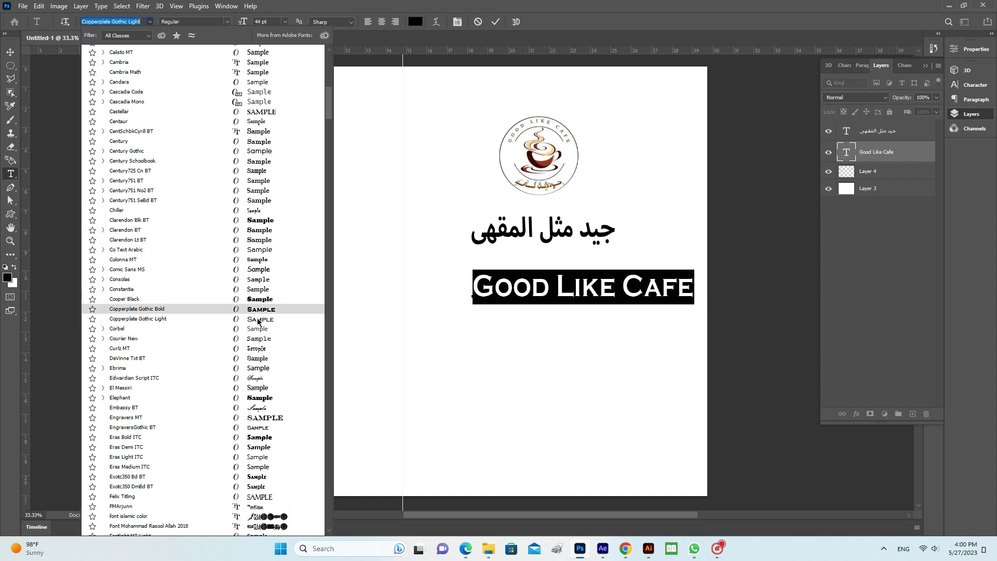
{"action": "scroll", "coordinate": [256, 219], "scroll_direction": "up", "scroll_amount": 3}
{"action": "scroll", "coordinate": [256, 219], "scroll_direction": "up", "scroll_amount": 5}
{"action": "scroll", "coordinate": [256, 207], "scroll_direction": "up", "scroll_amount": 5}
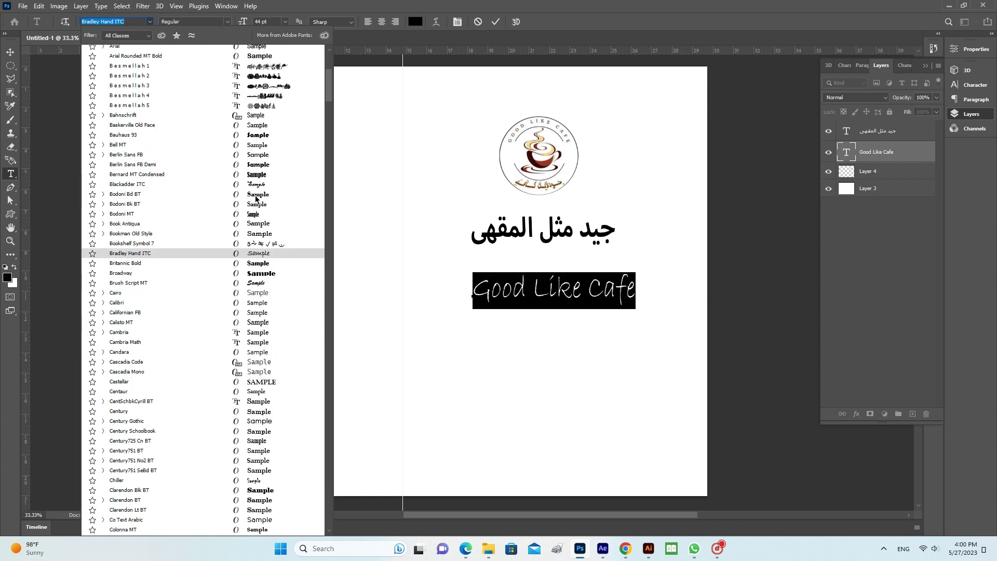
{"action": "scroll", "coordinate": [257, 172], "scroll_direction": "up", "scroll_amount": 5}
{"action": "key", "text": "Escape"}
Break the name into two centred lines, 'Good Like' above 'Cafe'.
{"action": "left_click", "coordinate": [588, 289]}
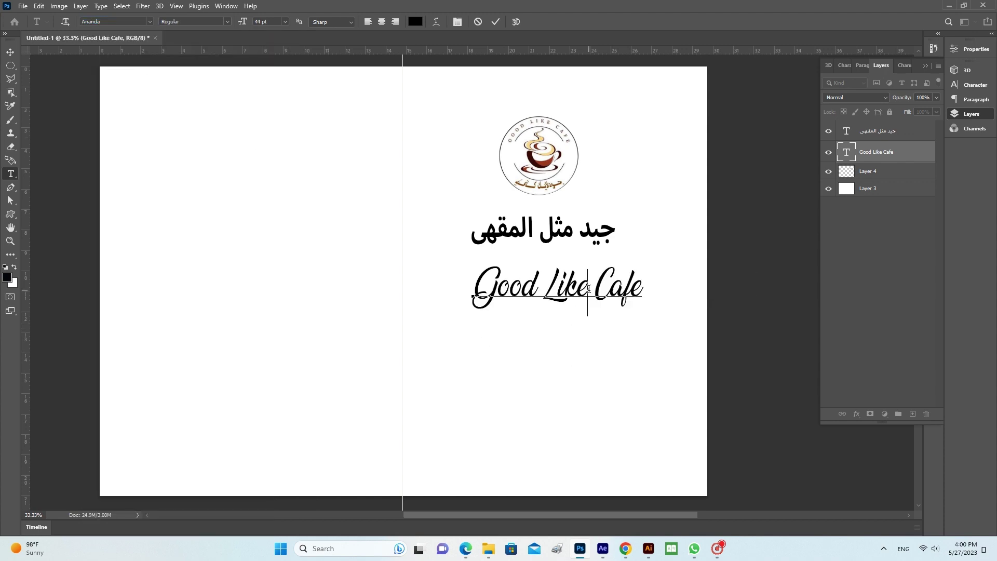
{"action": "key", "text": "ctrl+a"}
{"action": "key", "text": "ctrl+shift+c"}
Set the name's line spacing to 35 and move it lower on the right half.
{"action": "left_click", "coordinate": [968, 85]}
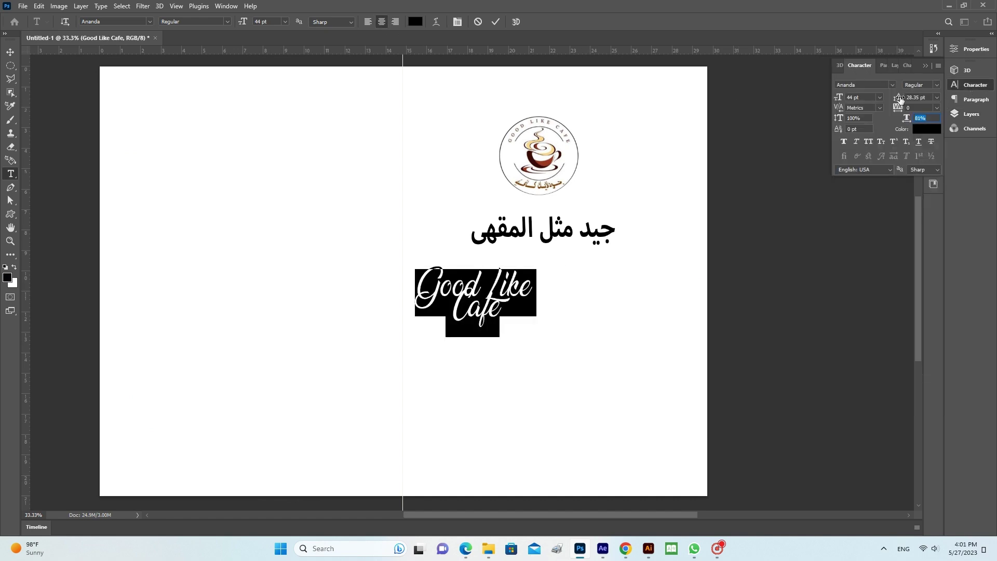
{"action": "type", "text": "35"}
{"action": "key", "text": "ctrl+Return"}
{"action": "left_click_drag", "start_coordinate": [475, 312], "coordinate": [536, 386]}
{"action": "double_click", "coordinate": [543, 228]}
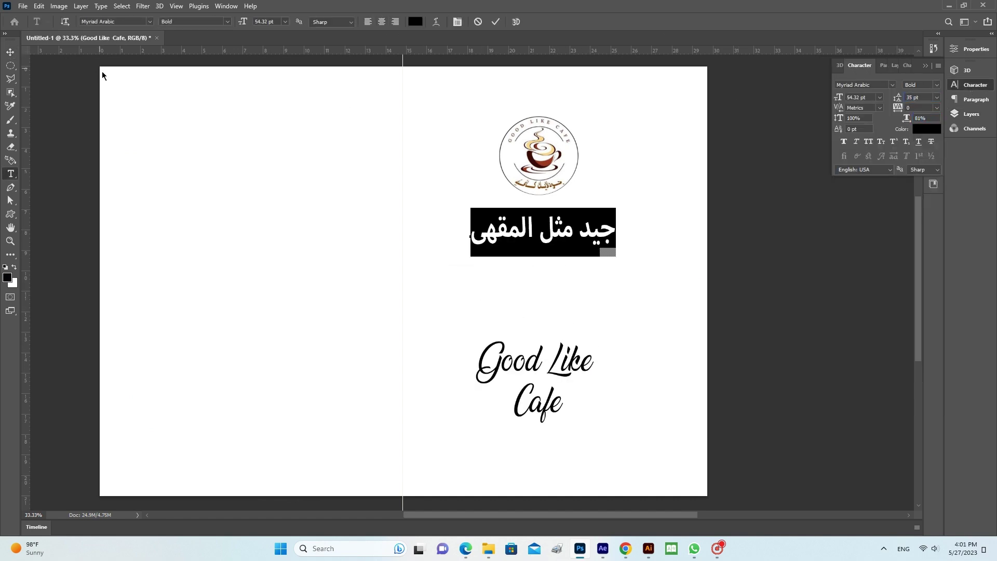
{"action": "left_click", "coordinate": [149, 21]}
{"action": "scroll", "coordinate": [280, 311], "scroll_direction": "down", "scroll_amount": 10}
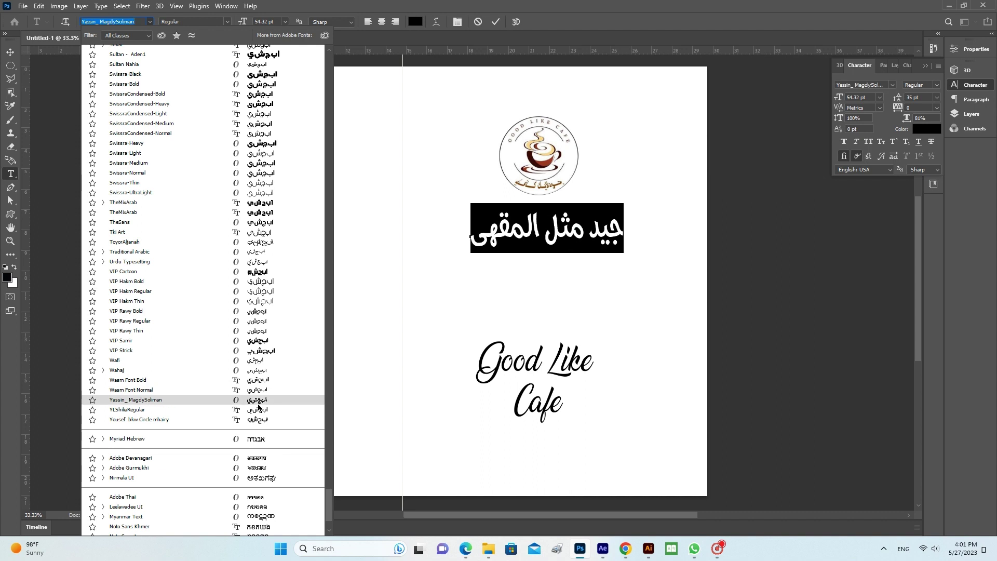
{"action": "left_click", "coordinate": [260, 360]}
{"action": "left_click", "coordinate": [266, 400]}
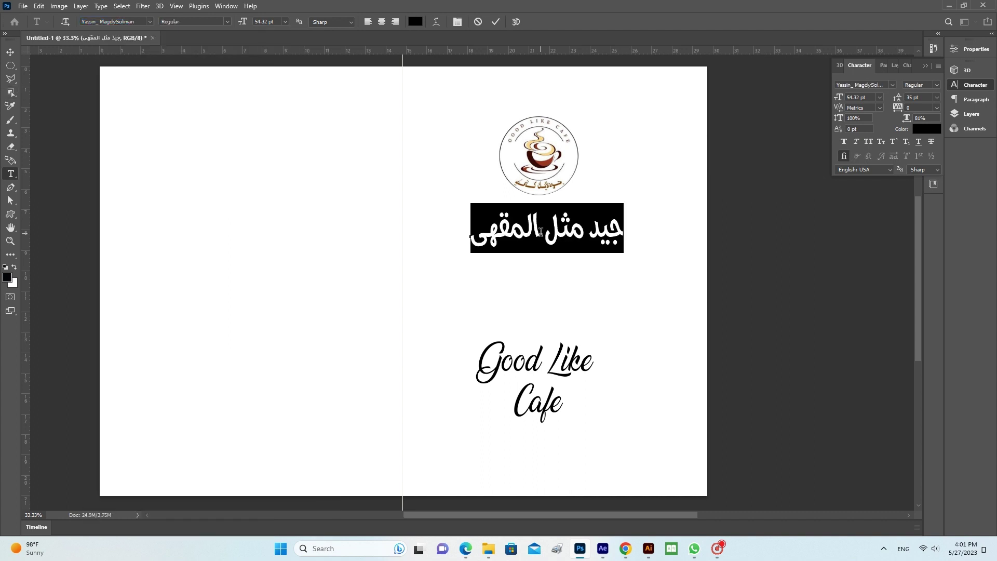
Split the Arabic title onto two lines, enlarge it about 150%, and move it up.
{"action": "left_click", "coordinate": [541, 232]}
{"action": "key", "text": "Return"}
{"action": "key", "text": "ctrl+a"}
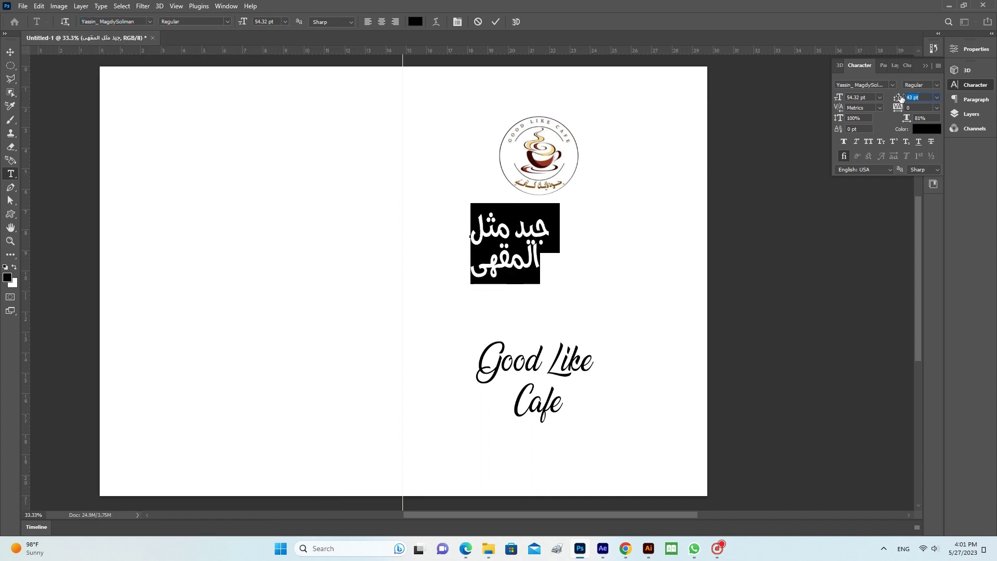
{"action": "key", "text": "ctrl+Return"}
{"action": "mouse_move", "coordinate": [509, 272]}
{"action": "left_mouse_down"}
{"action": "mouse_move", "coordinate": [541, 290]}
{"action": "mouse_move", "coordinate": [548, 346]}
{"action": "left_mouse_up"}
{"action": "key", "text": "ctrl+t"}
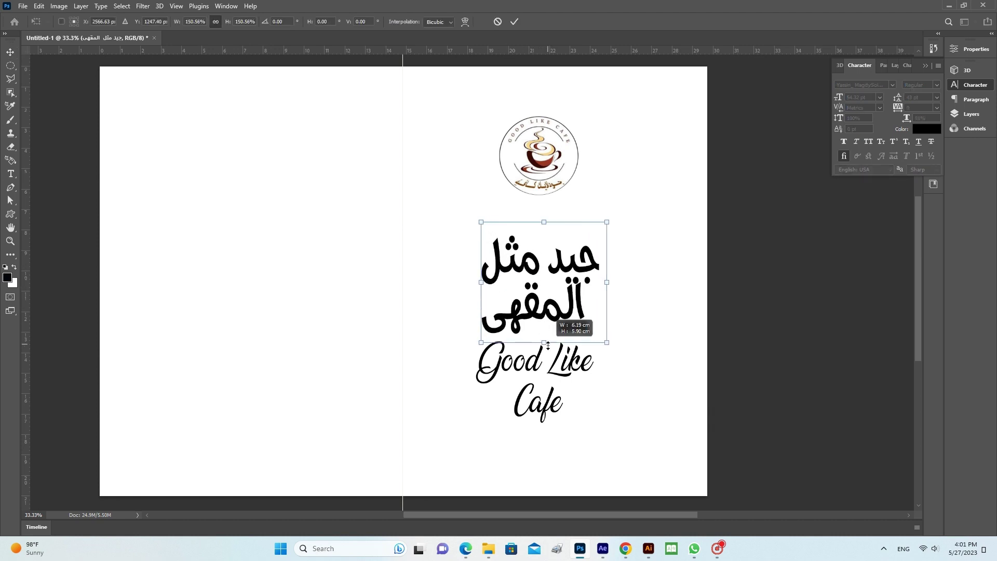
{"action": "key", "text": "Return"}
{"action": "left_click_drag", "start_coordinate": [533, 291], "coordinate": [540, 262]}
Raise the logo and rejoin Good Like Cafe onto a single line.
{"action": "left_click_drag", "start_coordinate": [542, 185], "coordinate": [553, 172]}
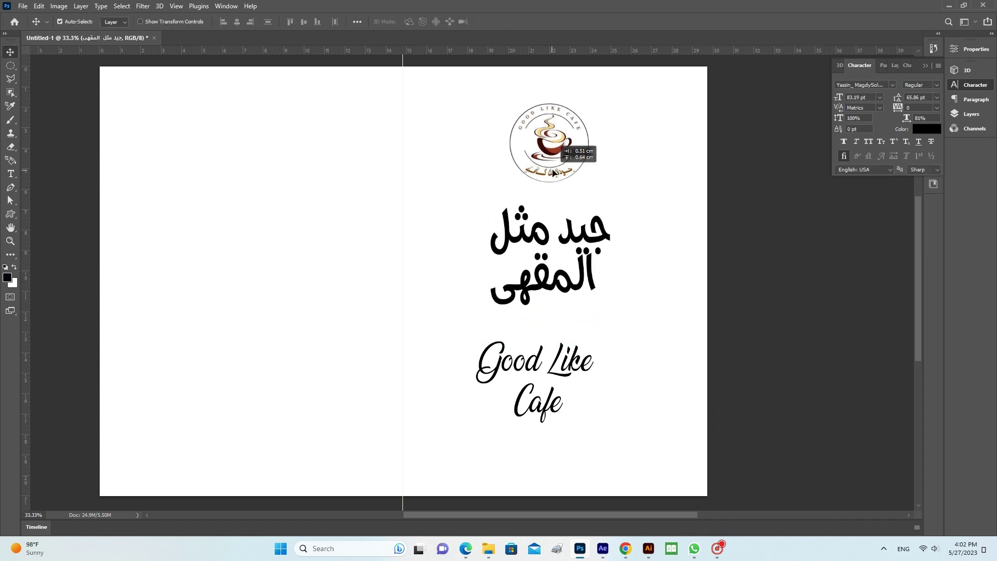
{"action": "double_click", "coordinate": [528, 370]}
{"action": "key", "text": "Delete"}
Select Good Like Cafe and cycle through fonts to preview alternatives.
{"action": "key", "text": "ctrl+a"}
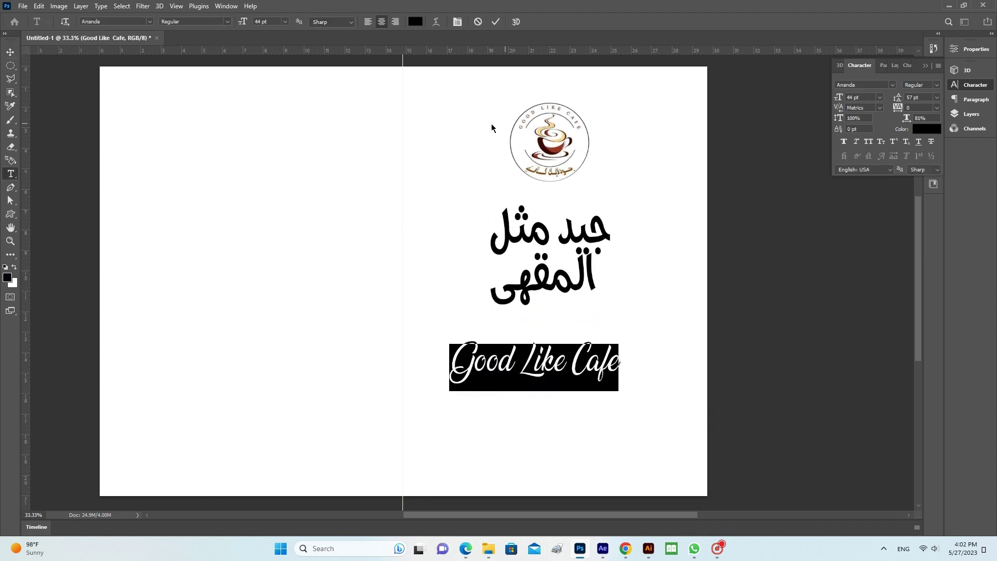
{"action": "scroll", "coordinate": [102, 24], "scroll_direction": "down", "scroll_amount": 1}
{"action": "scroll", "coordinate": [101, 24], "scroll_direction": "down", "scroll_amount": 1}
{"action": "scroll", "coordinate": [102, 24], "scroll_direction": "down", "scroll_amount": 1}
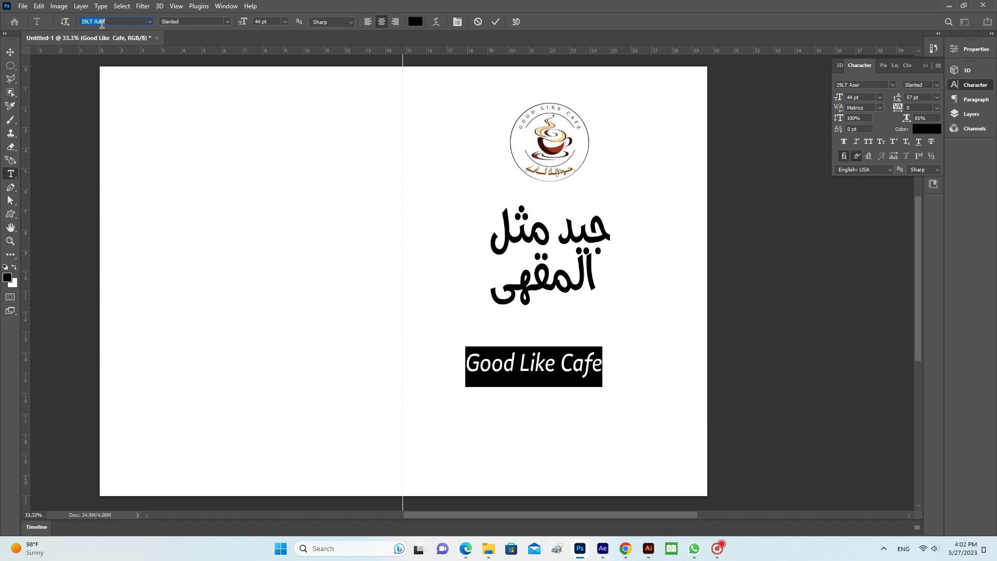
{"action": "scroll", "coordinate": [102, 24], "scroll_direction": "up", "scroll_amount": 3}
{"action": "scroll", "coordinate": [102, 24], "scroll_direction": "down", "scroll_amount": 5}
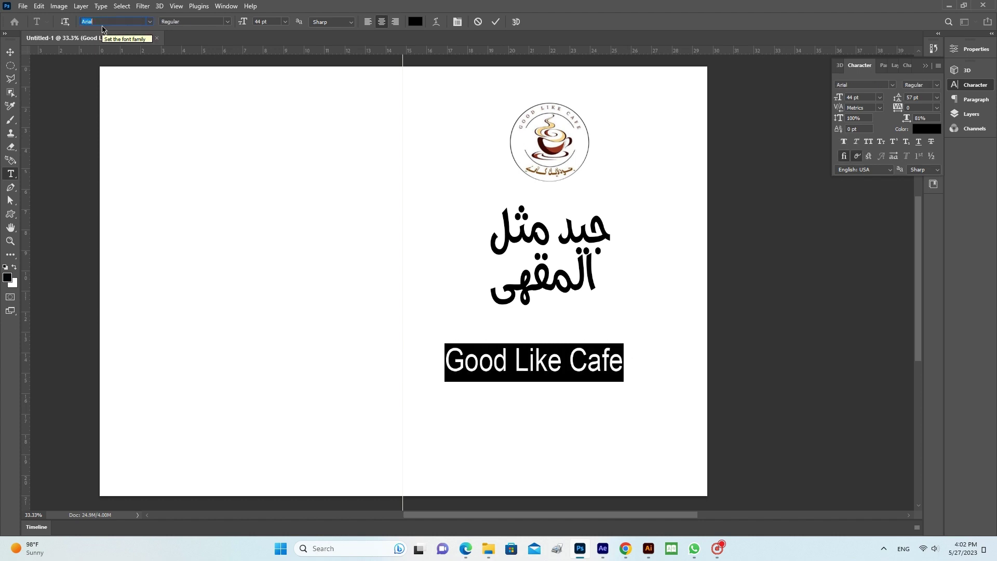
{"action": "scroll", "coordinate": [102, 24], "scroll_direction": "down", "scroll_amount": 2}
{"action": "scroll", "coordinate": [102, 23], "scroll_direction": "down", "scroll_amount": 2}
{"action": "scroll", "coordinate": [101, 24], "scroll_direction": "down", "scroll_amount": 2}
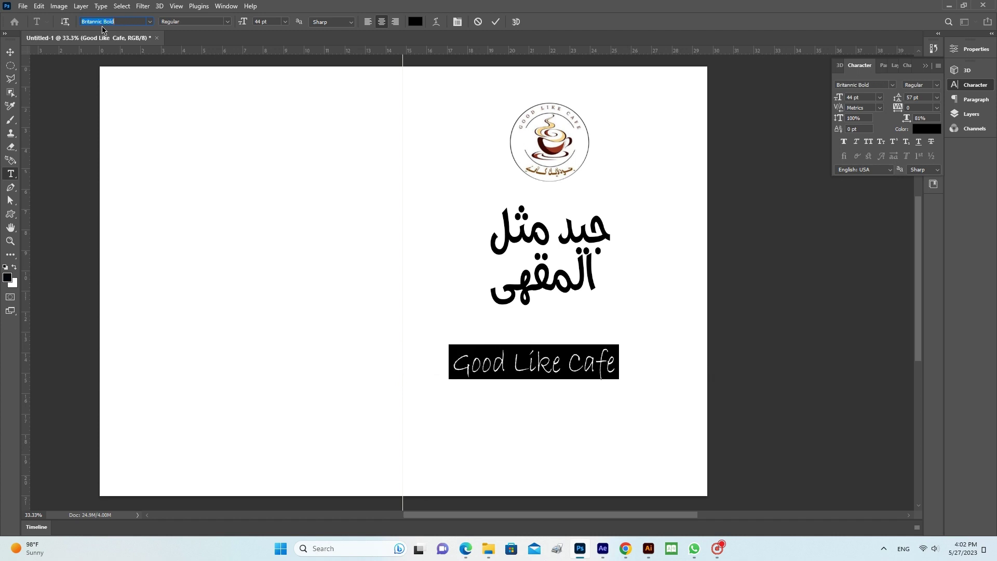
{"action": "scroll", "coordinate": [102, 24], "scroll_direction": "down", "scroll_amount": 2}
{"action": "scroll", "coordinate": [102, 24], "scroll_direction": "down", "scroll_amount": 2}
{"action": "scroll", "coordinate": [102, 24], "scroll_direction": "down", "scroll_amount": 2}
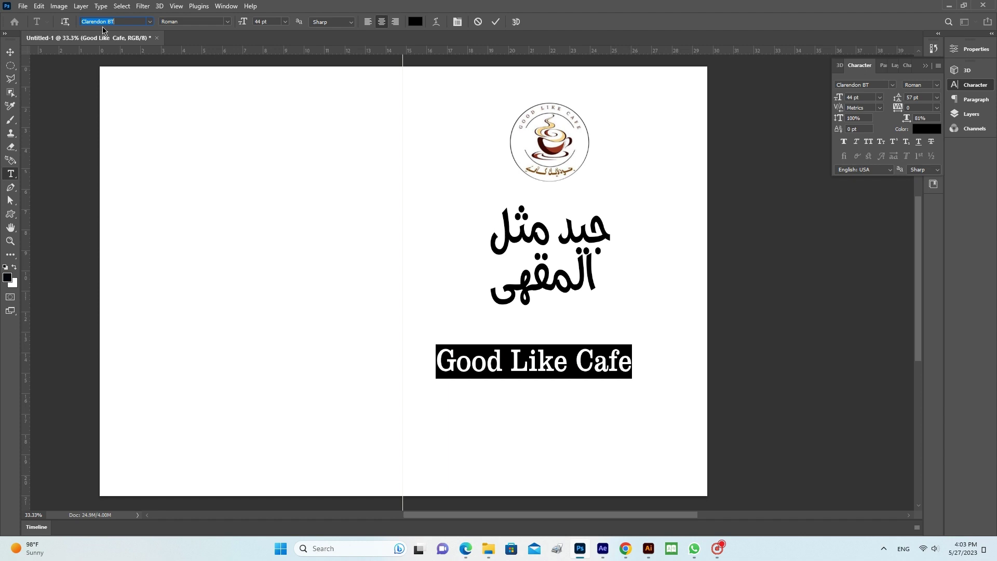
{"action": "key", "text": "Down"}
{"action": "key", "text": "Down"}
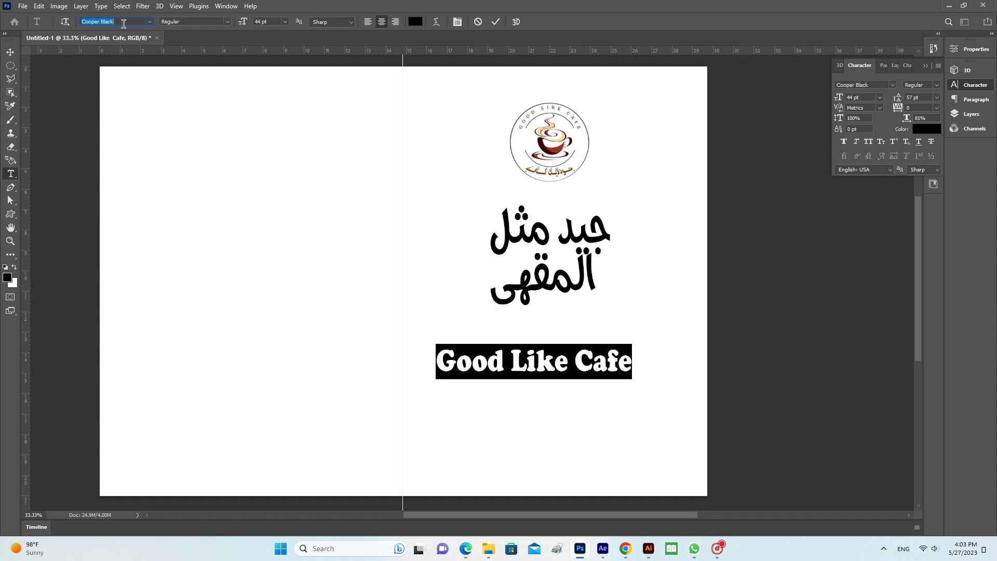
{"action": "key", "text": "Down"}
{"action": "key", "text": "Down"}
{"action": "key", "text": "Down"}
{"action": "key", "text": "Down"}
{"action": "key", "text": "Down"}
{"action": "key", "text": "Down"}
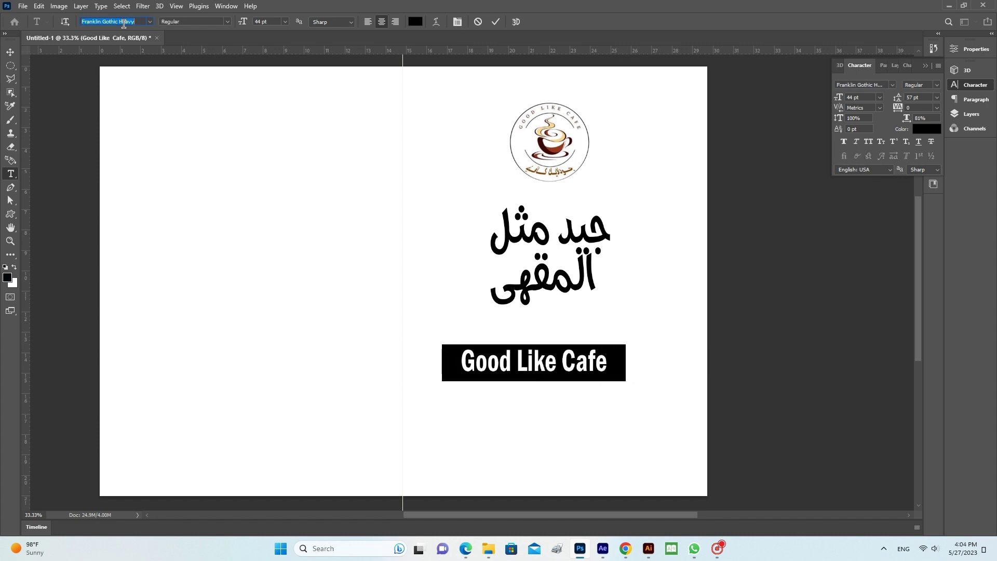
{"action": "key", "text": "Down"}
{"action": "key", "text": "Down"}
{"action": "key", "text": "Down"}
{"action": "key", "text": "Down"}
{"action": "key", "text": "Down"}
{"action": "key", "text": "Down"}
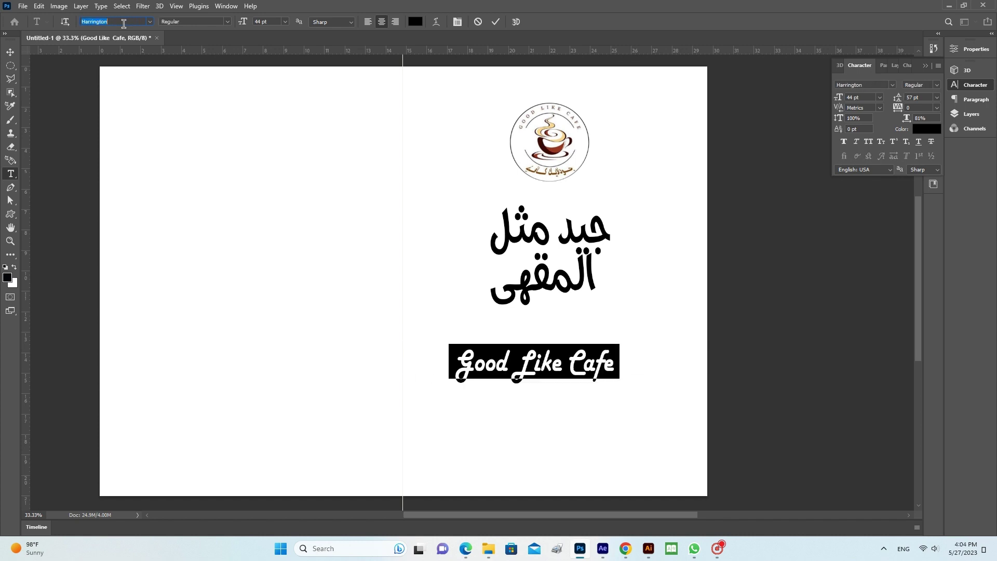
{"action": "key", "text": "Down"}
{"action": "key", "text": "Down"}
{"action": "key", "text": "Down"}
{"action": "key", "text": "Down"}
{"action": "key", "text": "Down"}
{"action": "key", "text": "Down"}
{"action": "key", "text": "Down"}
{"action": "key", "text": "Down"}
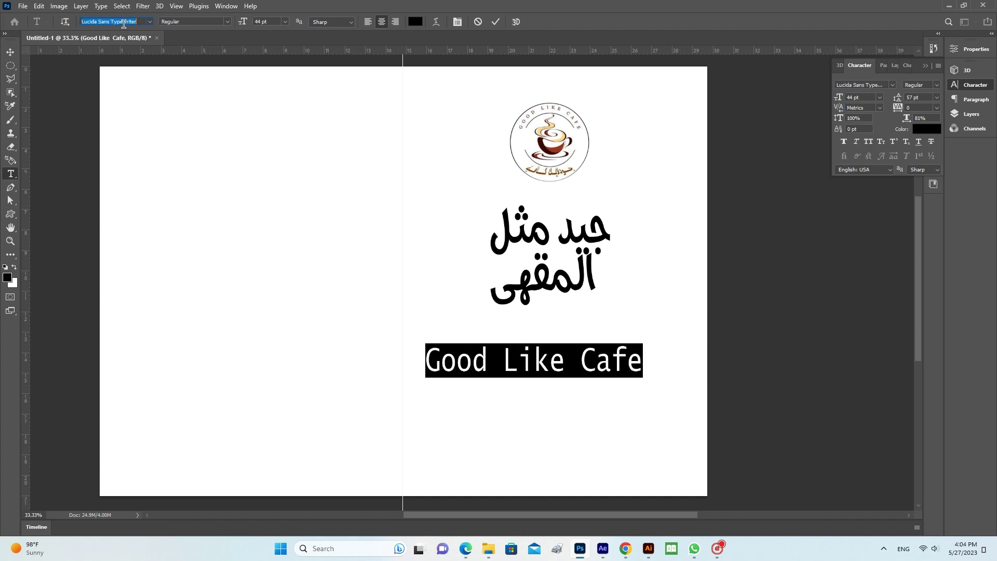
{"action": "key", "text": "Down"}
{"action": "key", "text": "Down"}
Apply the Bahnschrift font to Good Like Cafe from the font list.
{"action": "key", "text": "Down"}
{"action": "key", "text": "Down"}
{"action": "key", "text": "Down"}
{"action": "key", "text": "Down"}
{"action": "key", "text": "Down"}
{"action": "key", "text": "Down"}
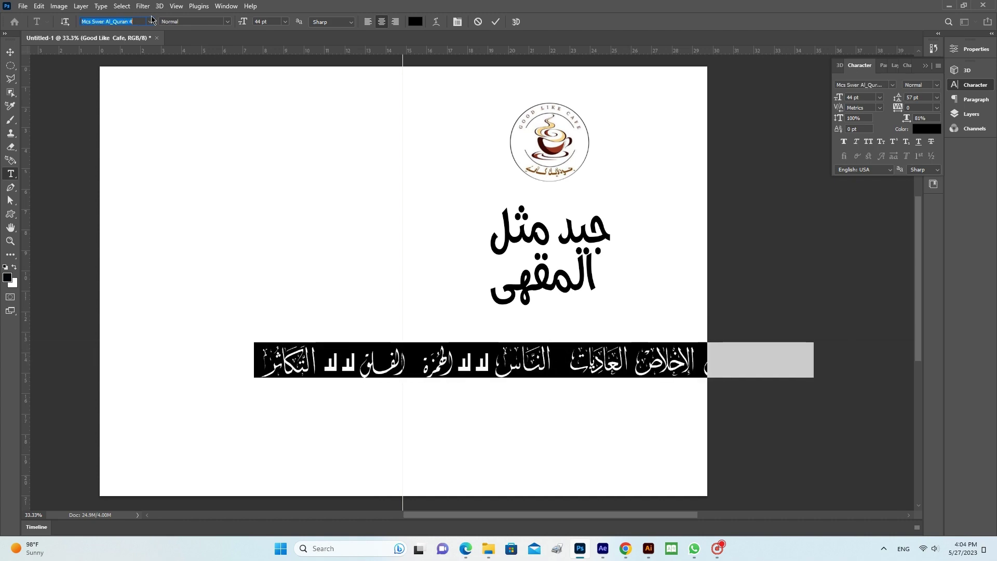
{"action": "left_click", "coordinate": [150, 21]}
{"action": "key", "text": "Down"}
{"action": "key", "text": "Down"}
{"action": "key", "text": "Down"}
{"action": "key", "text": "Down"}
{"action": "key", "text": "Down"}
{"action": "key", "text": "Down"}
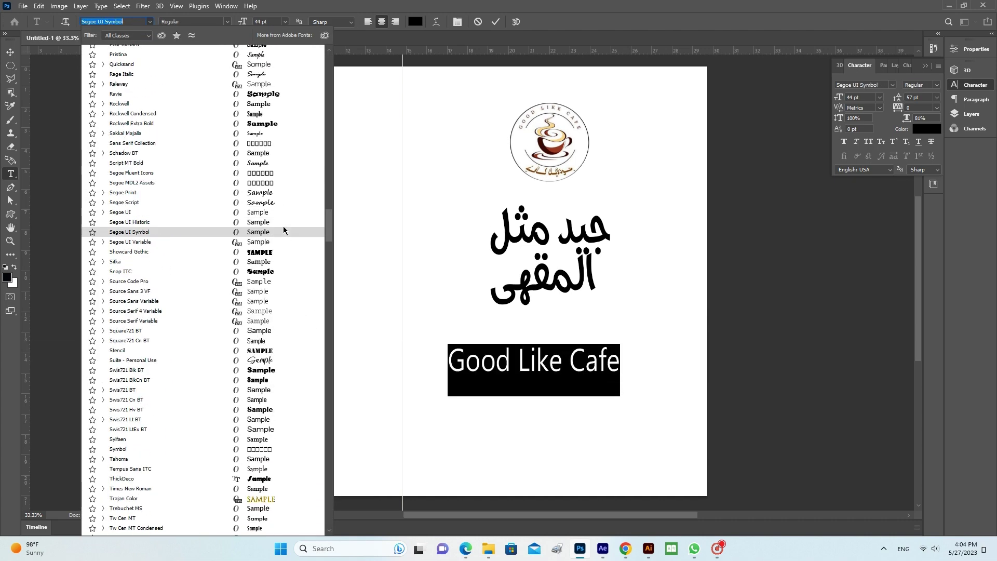
{"action": "key", "text": "Down"}
{"action": "key", "text": "Down"}
{"action": "key", "text": "Down"}
{"action": "key", "text": "Down"}
{"action": "key", "text": "Down"}
{"action": "key", "text": "Down"}
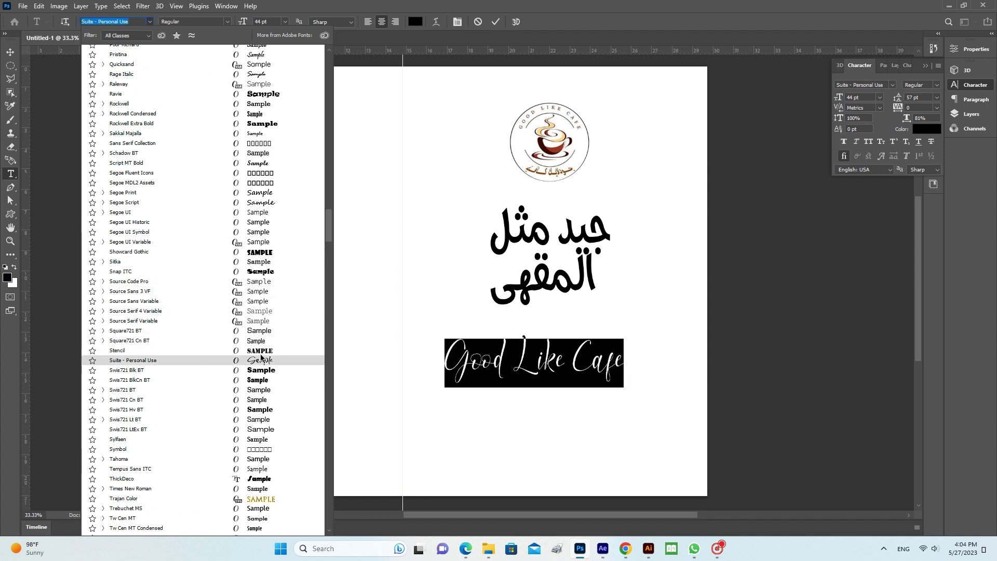
{"action": "left_click", "coordinate": [260, 357]}
{"action": "left_click", "coordinate": [150, 21]}
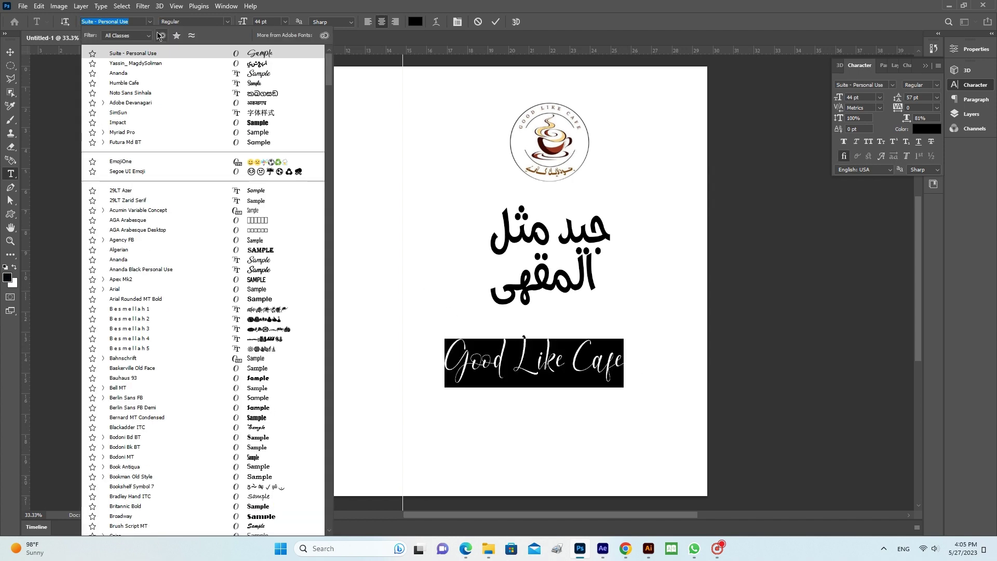
{"action": "left_click", "coordinate": [261, 364]}
{"action": "key", "text": "ctrl+Return"}
{"action": "key", "text": "ctrl+t"}
Widen the Arabic title and stack it directly above Good Like Cafe.
{"action": "mouse_move", "coordinate": [490, 252]}
{"action": "left_mouse_down"}
{"action": "mouse_move", "coordinate": [451, 251]}
{"action": "mouse_move", "coordinate": [464, 252]}
{"action": "left_mouse_up"}
{"action": "key", "text": "Return"}
{"action": "left_click_drag", "start_coordinate": [543, 291], "coordinate": [549, 317]}
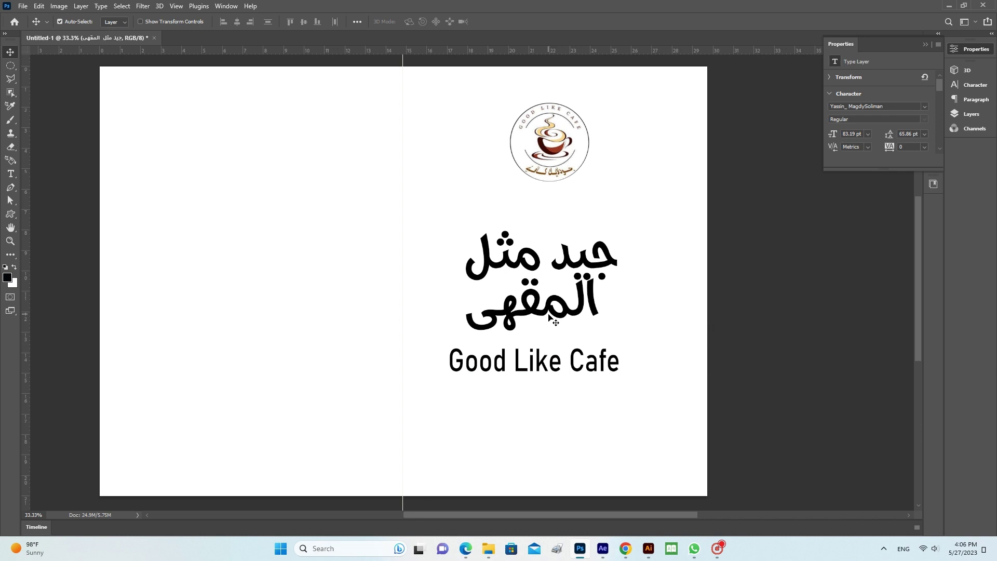
{"action": "left_click_drag", "start_coordinate": [545, 322], "coordinate": [558, 282]}
{"action": "mouse_move", "coordinate": [544, 354]}
{"action": "left_mouse_down"}
{"action": "mouse_move", "coordinate": [564, 312]}
{"action": "mouse_move", "coordinate": [555, 312]}
{"action": "left_mouse_up"}
Centre the logo over the titles and scale the whole block down.
{"action": "left_click", "coordinate": [243, 20]}
{"action": "key", "text": "ctrl+t"}
{"action": "key", "text": "Return"}
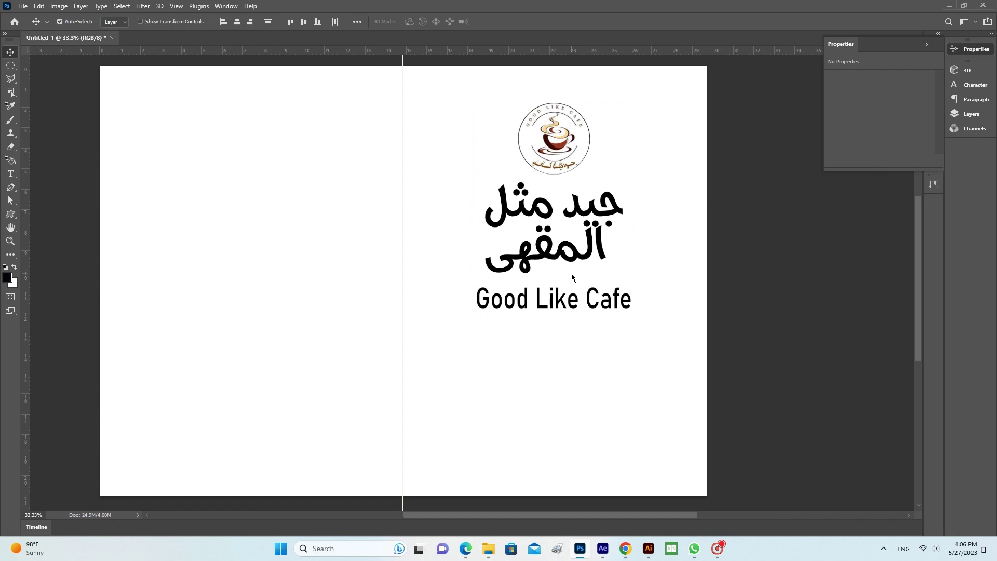
{"action": "left_click", "coordinate": [972, 114]}
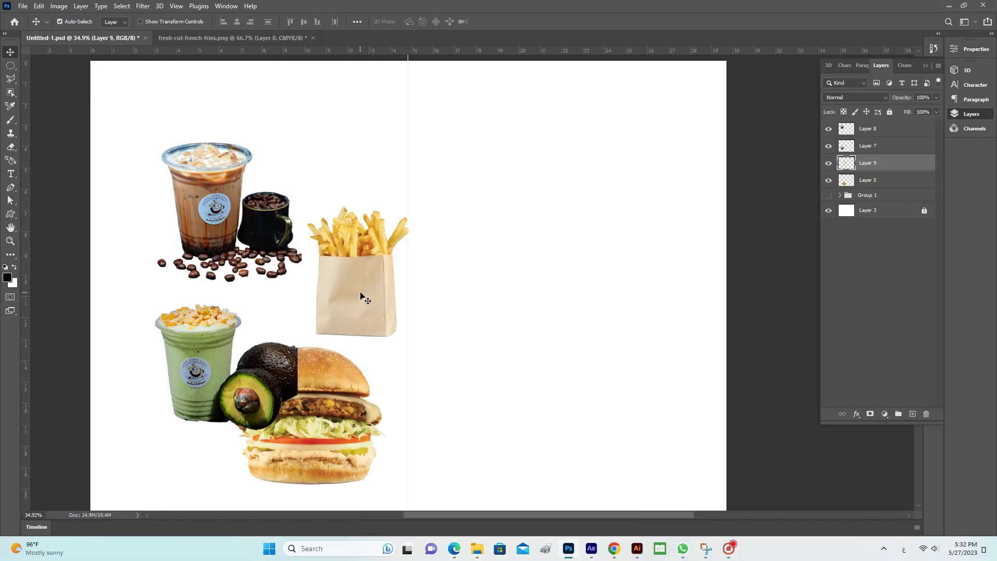
Move the burger, green drink, avocado, iced coffee and beans onto the right half.
{"action": "left_click_drag", "start_coordinate": [330, 396], "coordinate": [575, 288]}
{"action": "left_click_drag", "start_coordinate": [179, 358], "coordinate": [454, 365]}
{"action": "left_click_drag", "start_coordinate": [217, 176], "coordinate": [594, 348]}
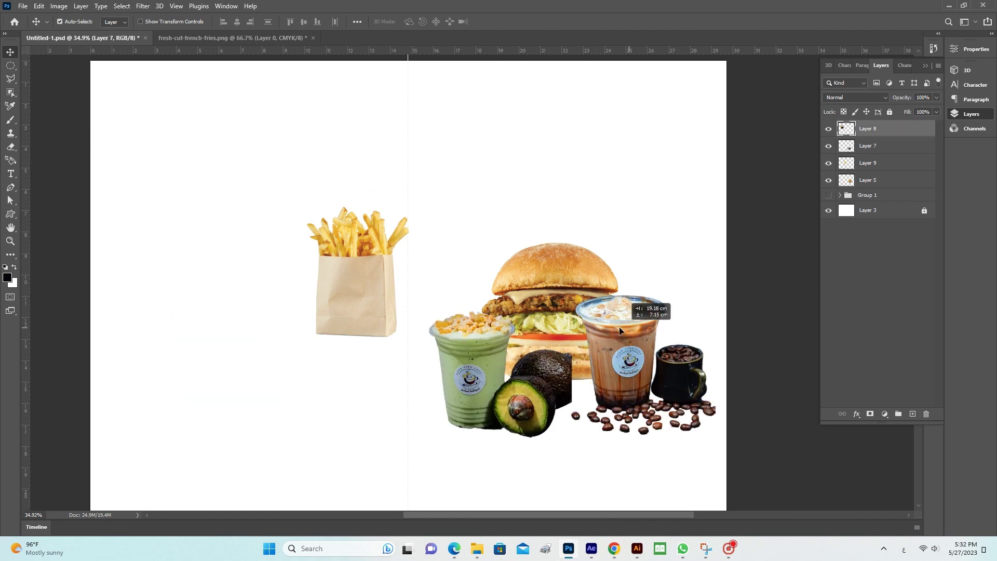
{"action": "left_click_drag", "start_coordinate": [550, 281], "coordinate": [516, 268]}
{"action": "left_click", "coordinate": [829, 195]}
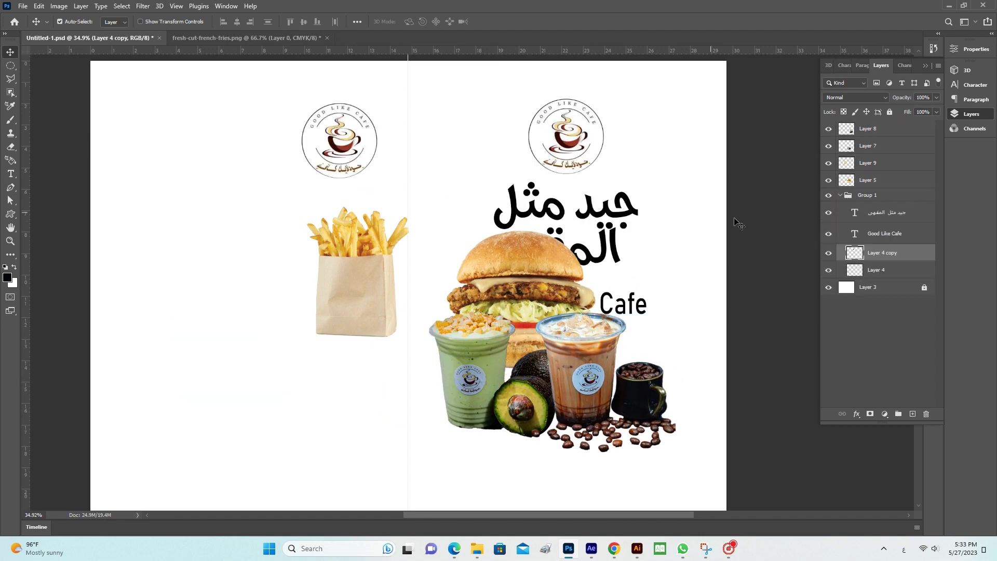
{"action": "left_click", "coordinate": [829, 213]}
Place a Multiply-blended logo copy, scaled down, onto the fries bag.
{"action": "left_click_drag", "start_coordinate": [874, 197], "coordinate": [874, 138]}
{"action": "key", "text": "shift+alt+m"}
{"action": "key", "text": "ctrl+plus"}
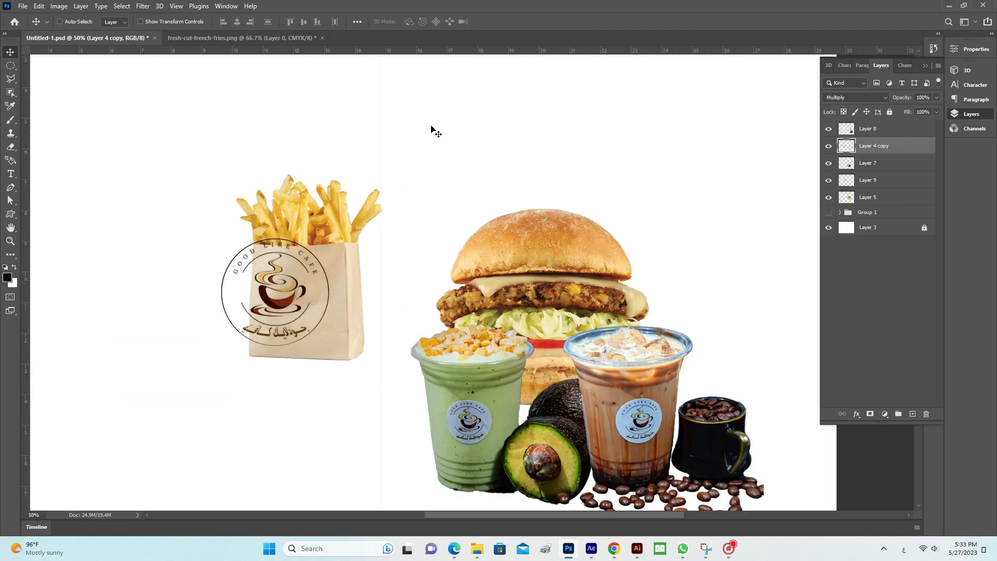
{"action": "key", "text": "ctrl+t"}
{"action": "mouse_move", "coordinate": [274, 347]}
{"action": "left_mouse_down"}
{"action": "mouse_move", "coordinate": [273, 298]}
{"action": "mouse_move", "coordinate": [298, 309]}
{"action": "left_mouse_up"}
{"action": "key", "text": "Return"}
Link the logo copy with the fries bag and move the bag beside the burger.
{"action": "left_click", "coordinate": [855, 97]}
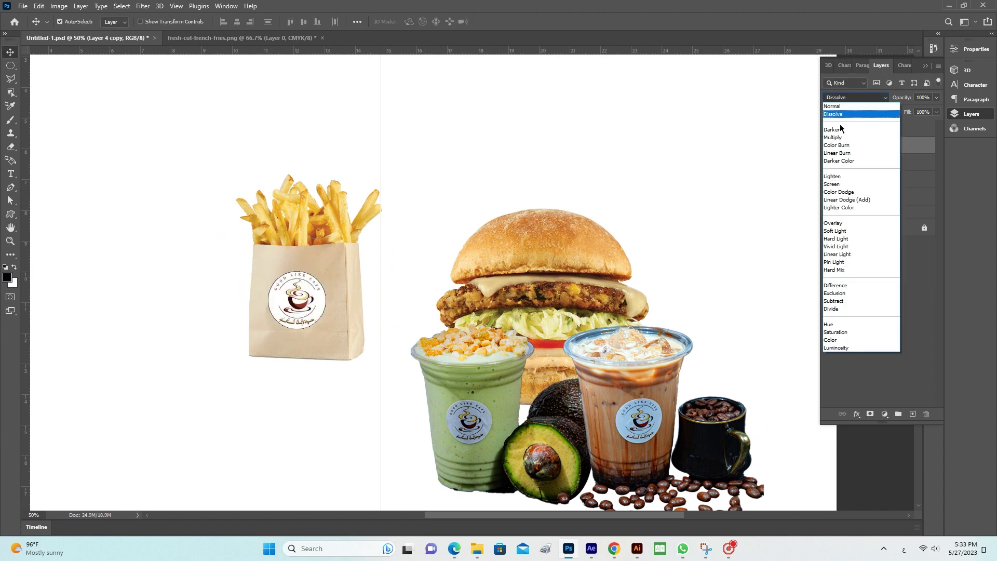
{"action": "key", "text": "Escape"}
{"action": "left_click", "coordinate": [878, 179], "text": "ctrl"}
{"action": "left_click", "coordinate": [842, 413]}
{"action": "scroll", "coordinate": [415, 281], "scroll_direction": "right", "scroll_amount": 5}
{"action": "left_click_drag", "start_coordinate": [63, 255], "coordinate": [483, 332]}
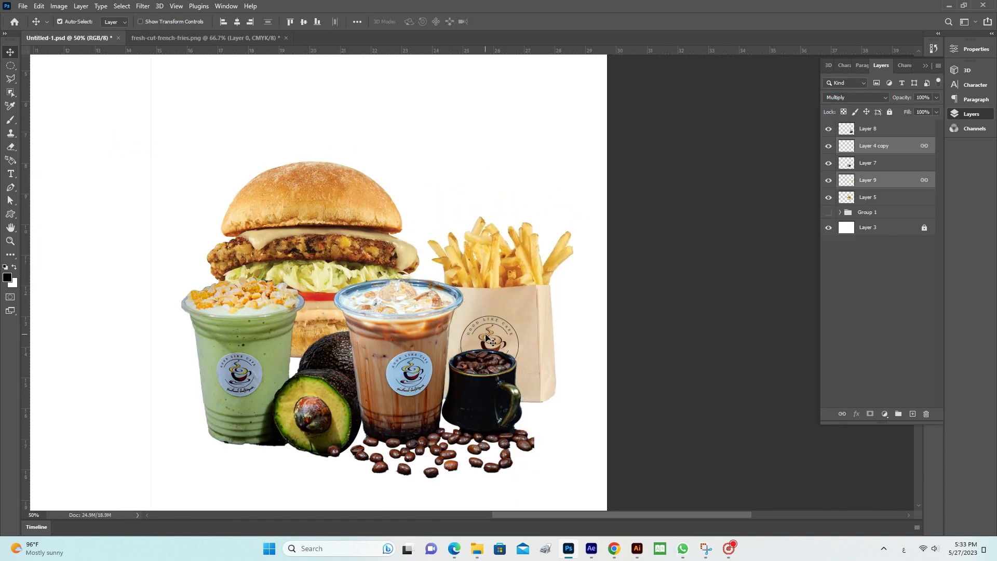
{"action": "key", "text": "ctrl+minus"}
Select all the food layers and shrink the collage slightly.
{"action": "left_click", "coordinate": [451, 302]}
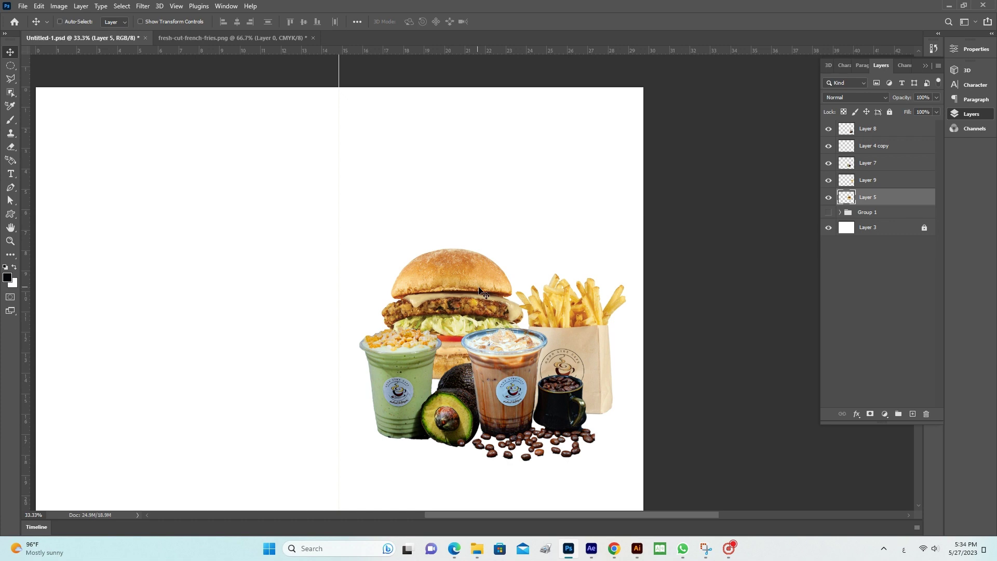
{"action": "key", "text": "ctrl+alt+a"}
{"action": "key", "text": "ctrl+t"}
{"action": "left_click_drag", "start_coordinate": [487, 473], "coordinate": [493, 459]}
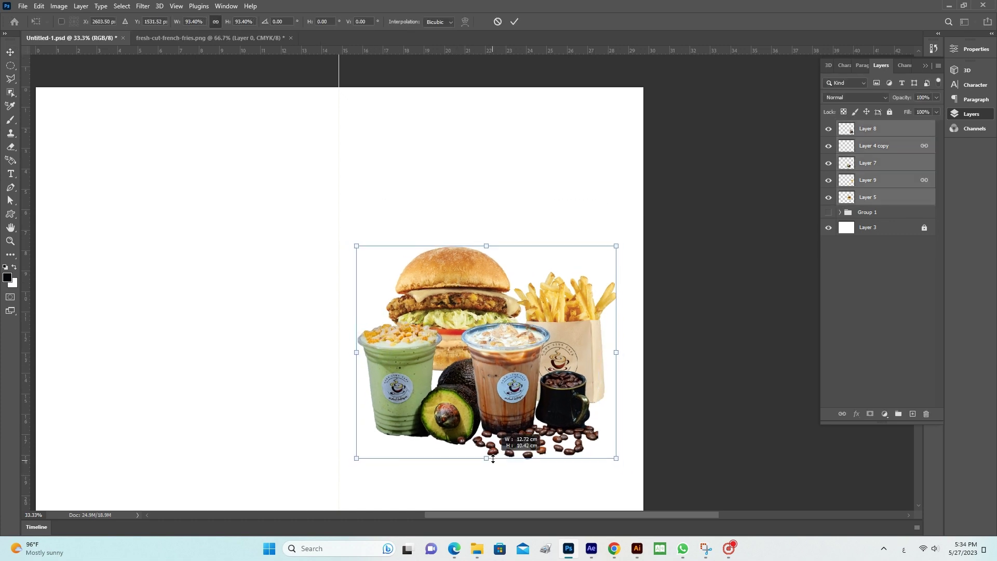
{"action": "key", "text": "Return"}
Show the title group and move Good Like Cafe and the logo to the left page.
{"action": "left_click", "coordinate": [828, 212]}
{"action": "double_click", "coordinate": [903, 212]}
{"action": "key", "text": "Escape"}
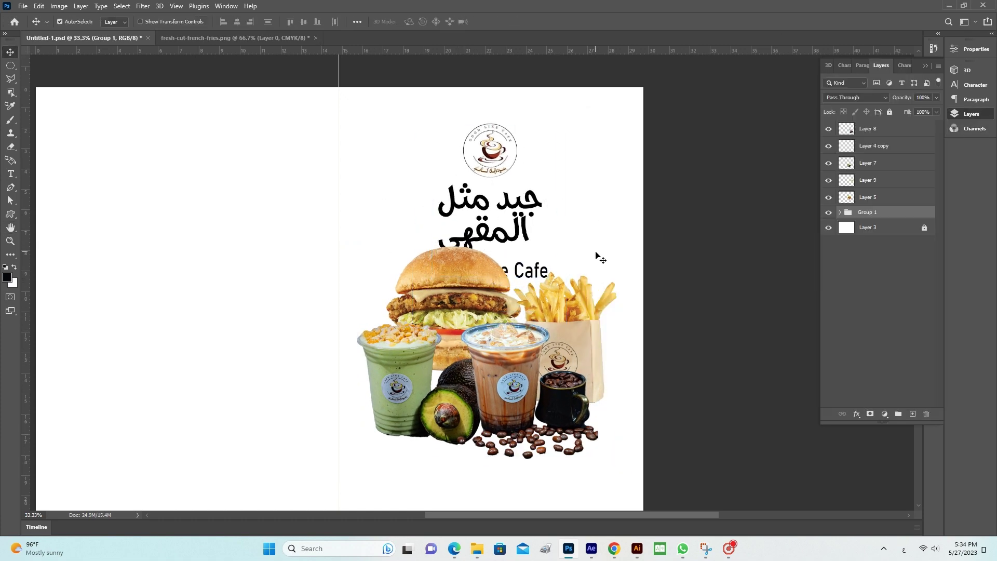
{"action": "left_click", "coordinate": [840, 212]}
{"action": "left_click_drag", "start_coordinate": [530, 270], "coordinate": [218, 193]}
{"action": "left_click_drag", "start_coordinate": [490, 151], "coordinate": [278, 151]}
Enlarge the Arabic title above the food, then enlarge and lower the food collage.
{"action": "key", "text": "ctrl+t"}
{"action": "left_click_drag", "start_coordinate": [493, 250], "coordinate": [500, 269]}
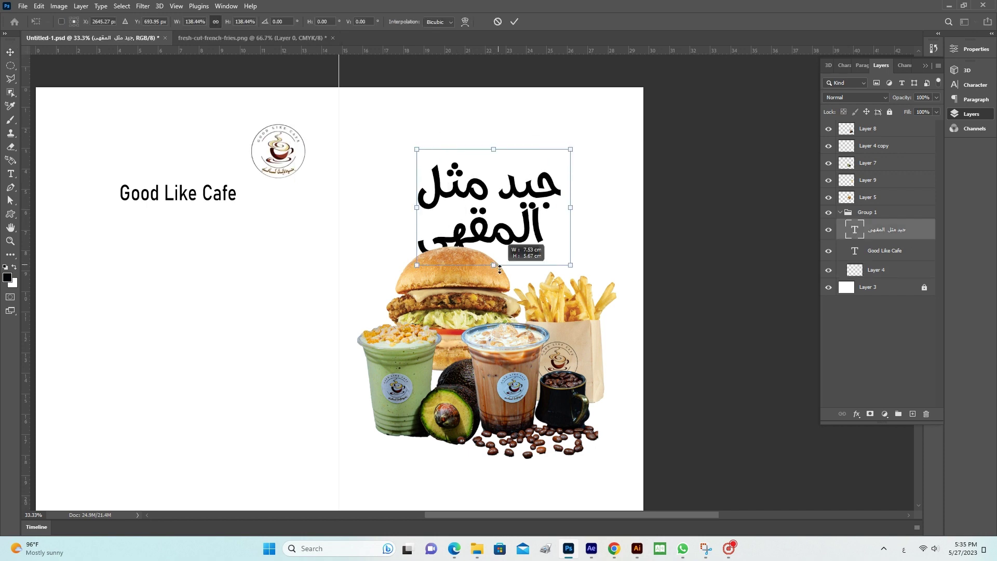
{"action": "key", "text": "Return"}
{"action": "key", "text": "ctrl+t"}
{"action": "left_click_drag", "start_coordinate": [486, 459], "coordinate": [489, 473]}
{"action": "key", "text": "Return"}
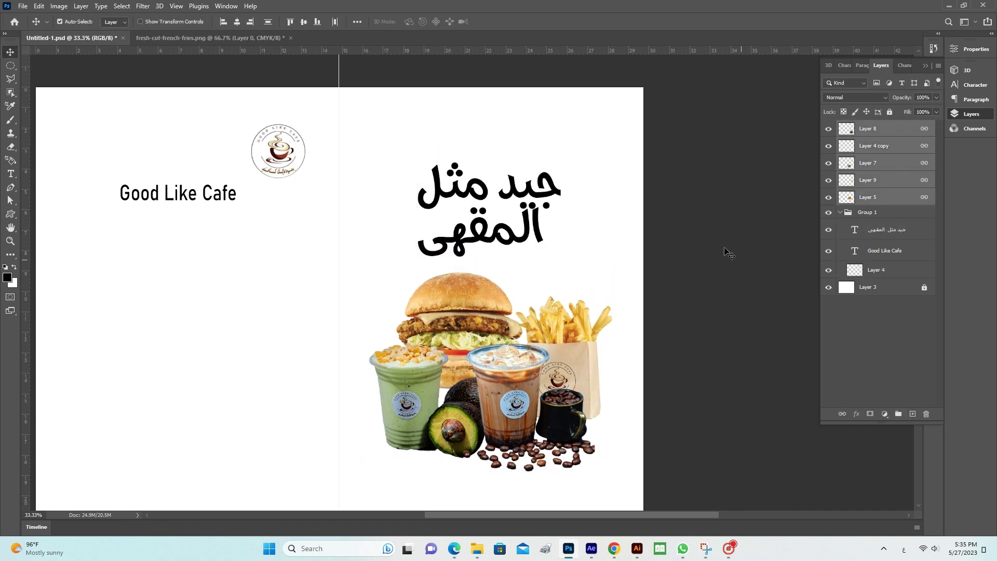
{"action": "left_click", "coordinate": [725, 250]}
Add a new layer and convert the document to CMYK without merging layers.
{"action": "key", "text": "ctrl+shift+alt+n"}
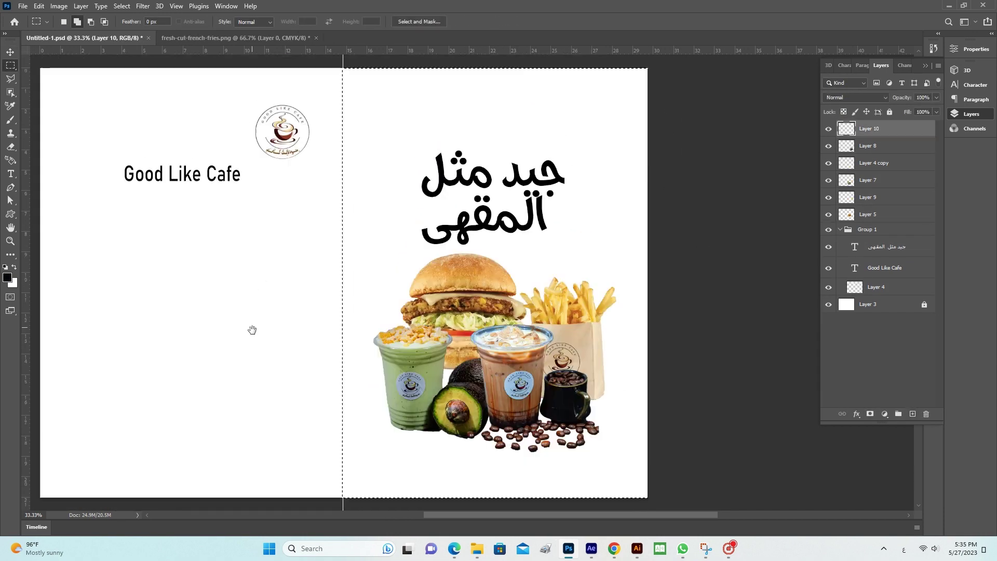
{"action": "left_click", "coordinate": [23, 6]}
{"action": "left_click", "coordinate": [59, 5]}
{"action": "left_click", "coordinate": [183, 66]}
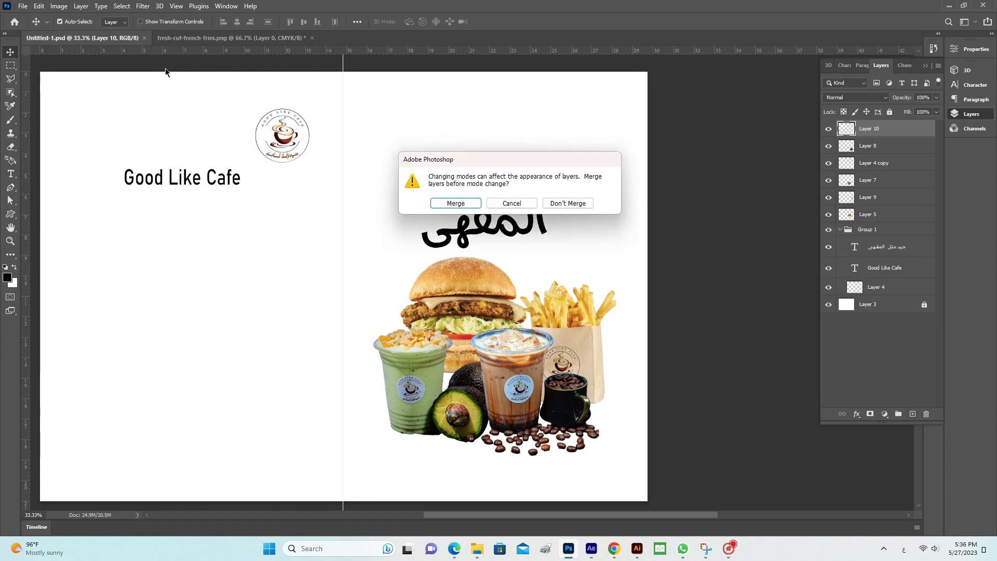
{"action": "left_click", "coordinate": [568, 203]}
{"action": "left_click", "coordinate": [59, 5]}
Fill the right half with orange (magenta 100) and send that layer to the bottom.
{"action": "left_click", "coordinate": [169, 69]}
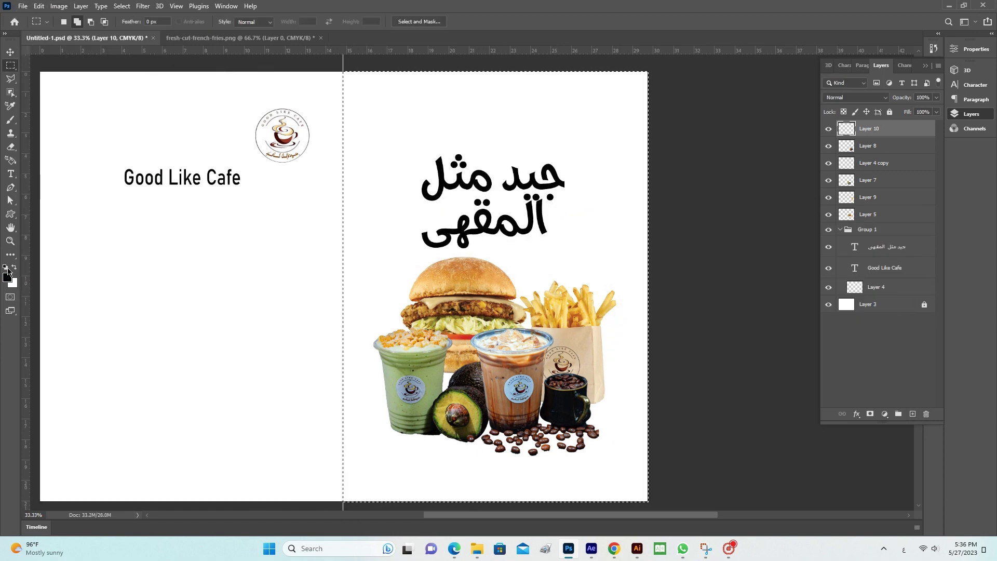
{"action": "left_click", "coordinate": [7, 278]}
{"action": "type", "text": "100"}
{"action": "key", "text": "Tab"}
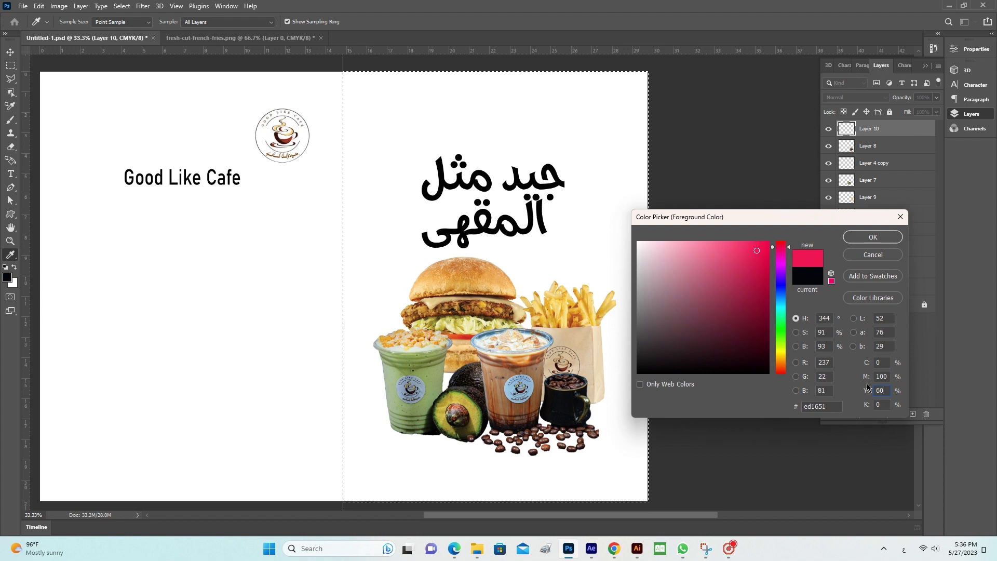
{"action": "left_click", "coordinate": [873, 236]}
{"action": "key", "text": "alt+BackSpace"}
{"action": "key", "text": "ctrl+shift+bracketleft"}
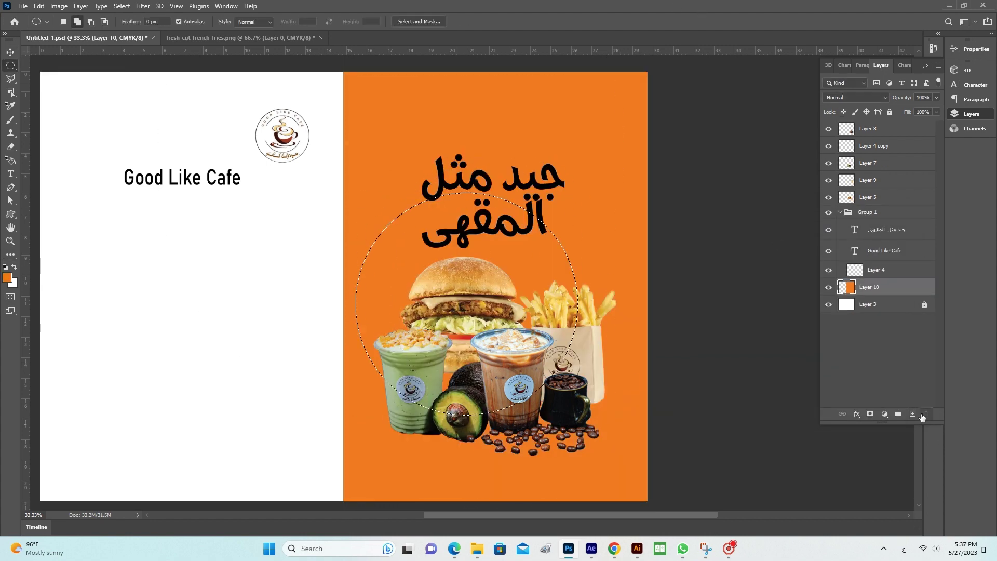
On a new layer, fill the circle selection yellow and move it behind the title.
{"action": "left_click", "coordinate": [913, 414]}
{"action": "left_click", "coordinate": [7, 278]}
{"action": "left_click", "coordinate": [779, 363]}
{"action": "left_click", "coordinate": [873, 236]}
{"action": "key", "text": "alt+BackSpace"}
{"action": "left_click_drag", "start_coordinate": [371, 305], "coordinate": [398, 246]}
{"action": "key", "text": "alt+bracketleft"}
Try colorizing the orange background toward green with Hue/Saturation, then discard it.
{"action": "left_click", "coordinate": [59, 6]}
{"action": "left_click", "coordinate": [208, 86]}
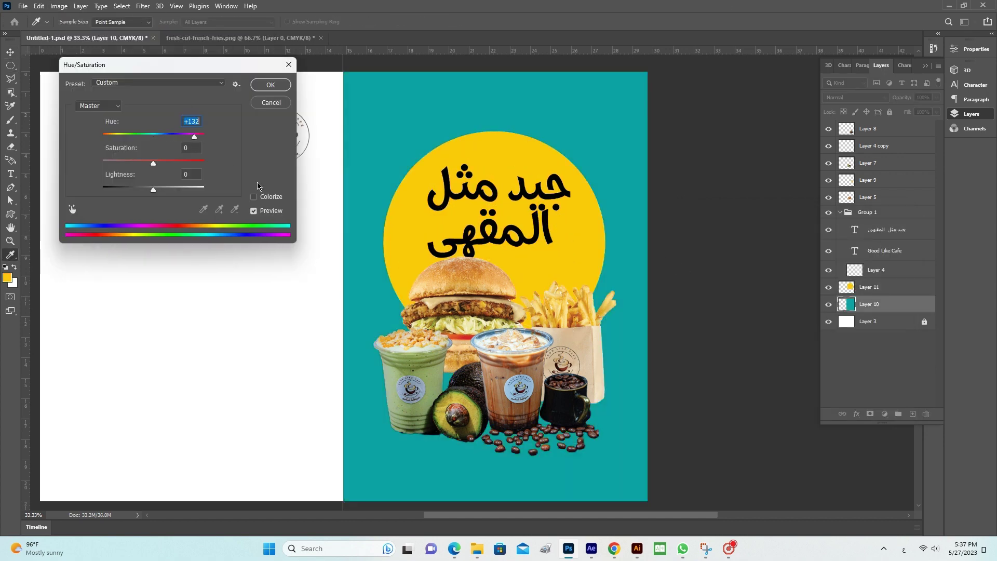
{"action": "left_click", "coordinate": [253, 196]}
{"action": "mouse_move", "coordinate": [116, 137]}
{"action": "left_mouse_down"}
{"action": "mouse_move", "coordinate": [208, 141]}
{"action": "mouse_move", "coordinate": [130, 149]}
{"action": "left_mouse_up"}
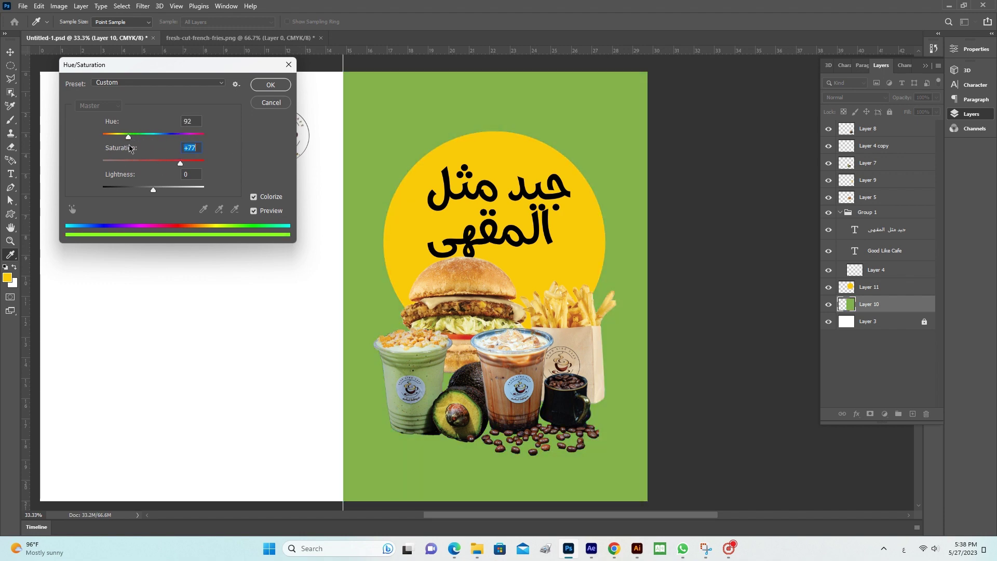
{"action": "key", "text": "Return"}
Duplicate the yellow circle and give the copy a white Color Overlay.
{"action": "key", "text": "ctrl+j"}
{"action": "left_click", "coordinate": [143, 6]}
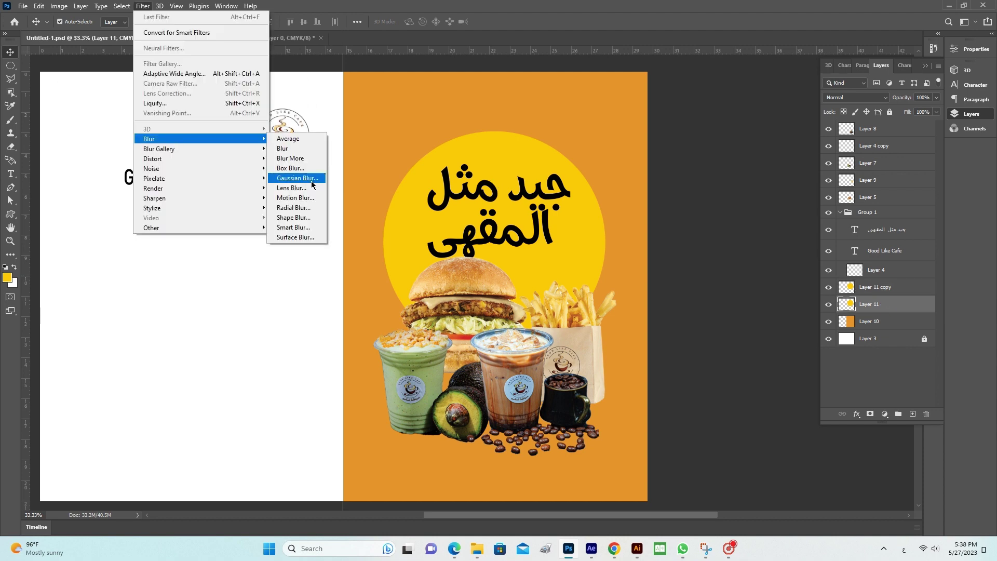
{"action": "left_click", "coordinate": [294, 178]}
{"action": "key", "text": "Return"}
{"action": "double_click", "coordinate": [926, 293]}
{"action": "key", "text": "Return"}
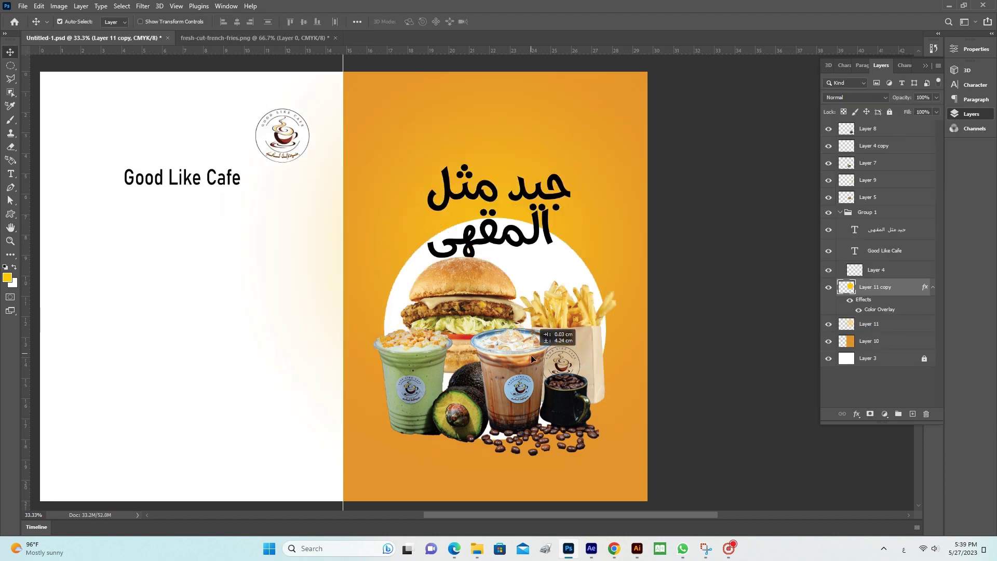
Lower the food slightly, move the white circle up-right, and apply a large Gaussian Blur.
{"action": "left_click_drag", "start_coordinate": [466, 326], "coordinate": [466, 345]}
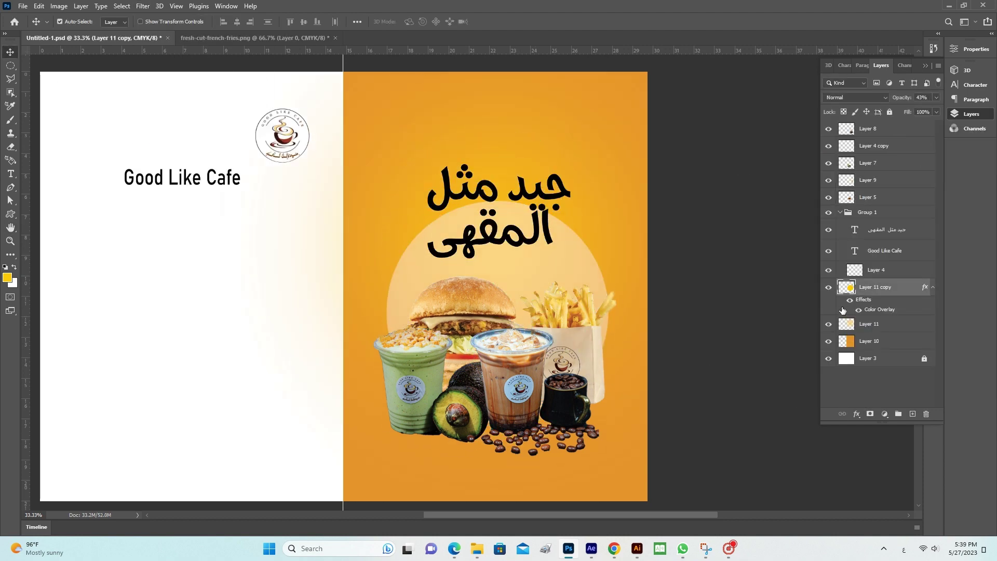
{"action": "left_click_drag", "start_coordinate": [388, 315], "coordinate": [445, 179]}
{"action": "left_click", "coordinate": [143, 6]}
{"action": "left_click", "coordinate": [294, 178]}
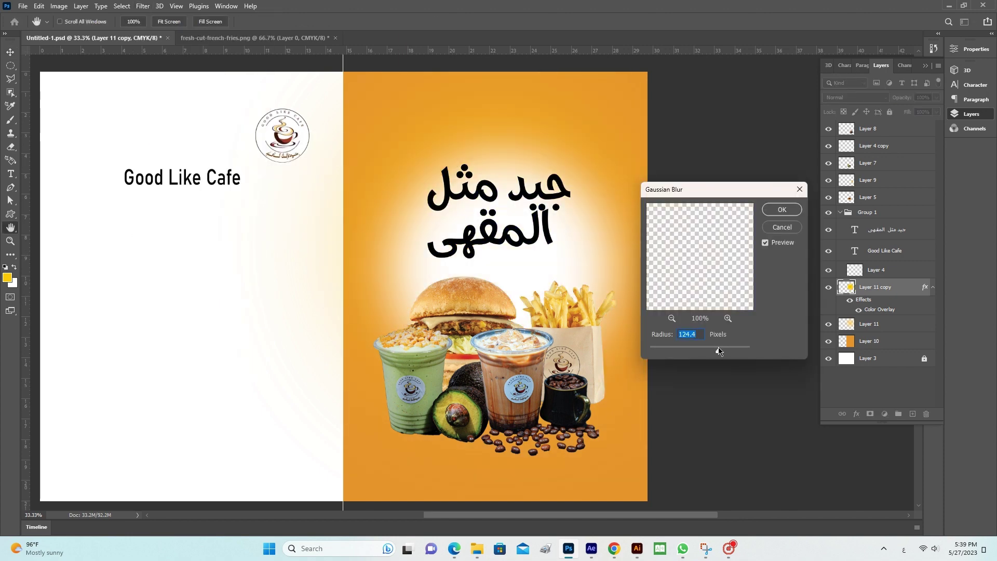
{"action": "key", "text": "Return"}
{"action": "left_click", "coordinate": [248, 143]}
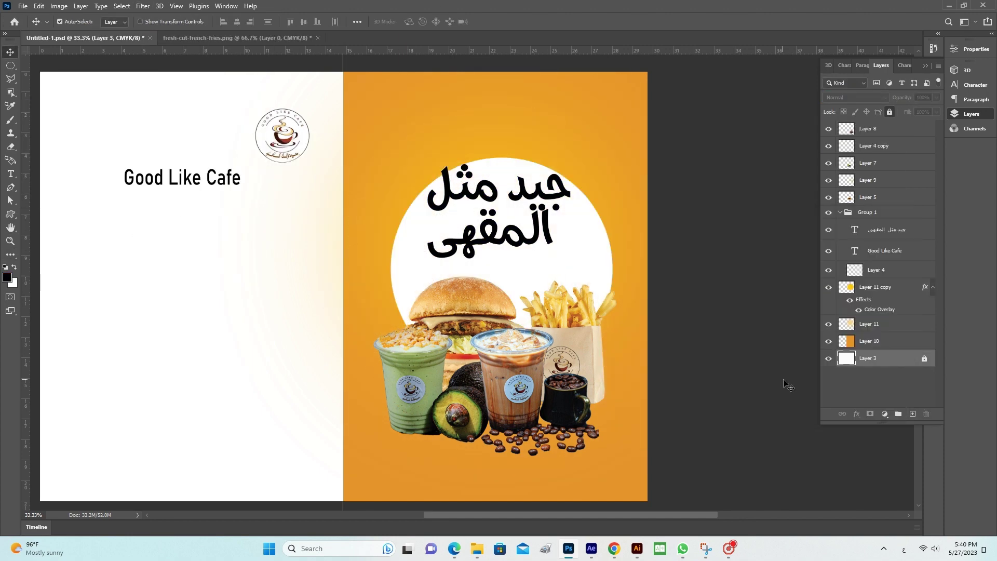
Nudge the Arabic title slightly lower on the page.
{"action": "left_click_drag", "start_coordinate": [534, 247], "coordinate": [537, 262]}
{"action": "left_click", "coordinate": [591, 269]}
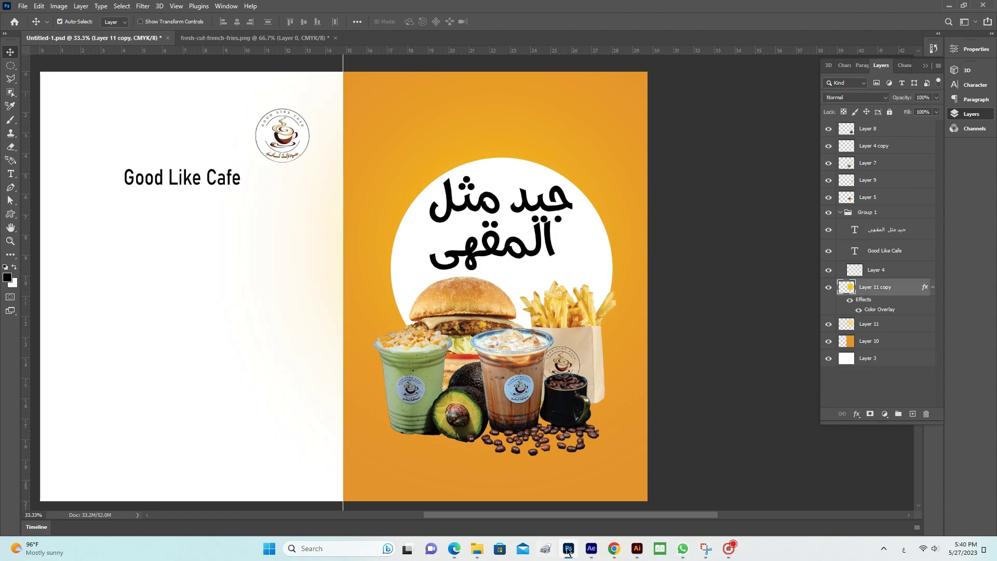
{"action": "left_click", "coordinate": [614, 549]}
Download the cafe background and place the wooden table photo into the flyer.
{"action": "left_click", "coordinate": [806, 278]}
{"action": "left_click", "coordinate": [275, 465]}
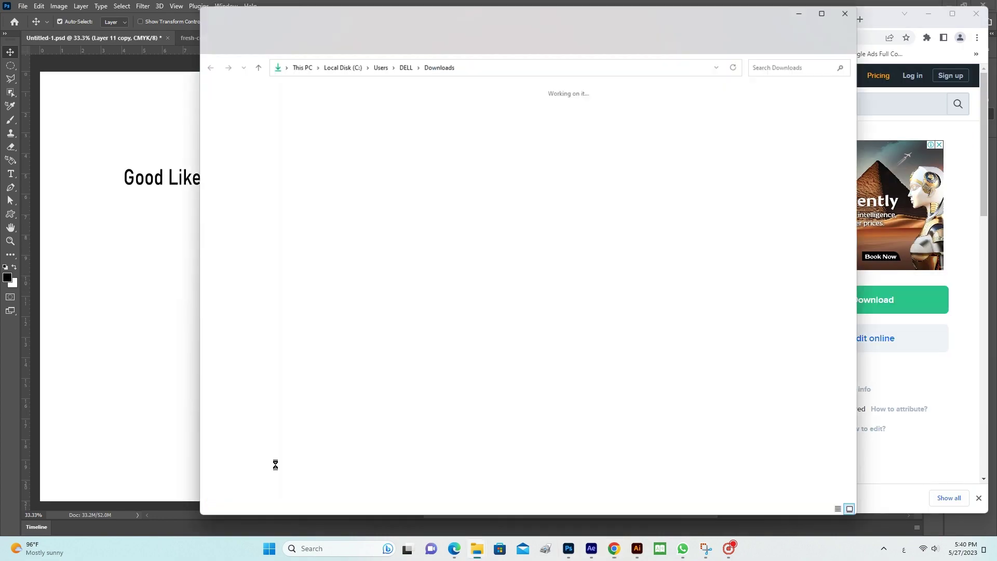
{"action": "left_click_drag", "start_coordinate": [276, 464], "coordinate": [155, 244]}
{"action": "key", "text": "Return"}
Enlarge the board photo over the right page and move it below the orange layer.
{"action": "mouse_move", "coordinate": [555, 172]}
{"action": "left_mouse_down"}
{"action": "mouse_move", "coordinate": [561, 179]}
{"action": "mouse_move", "coordinate": [564, 168]}
{"action": "left_mouse_up"}
{"action": "key", "text": "ctrl+t"}
{"action": "left_click_drag", "start_coordinate": [679, 123], "coordinate": [713, 89]}
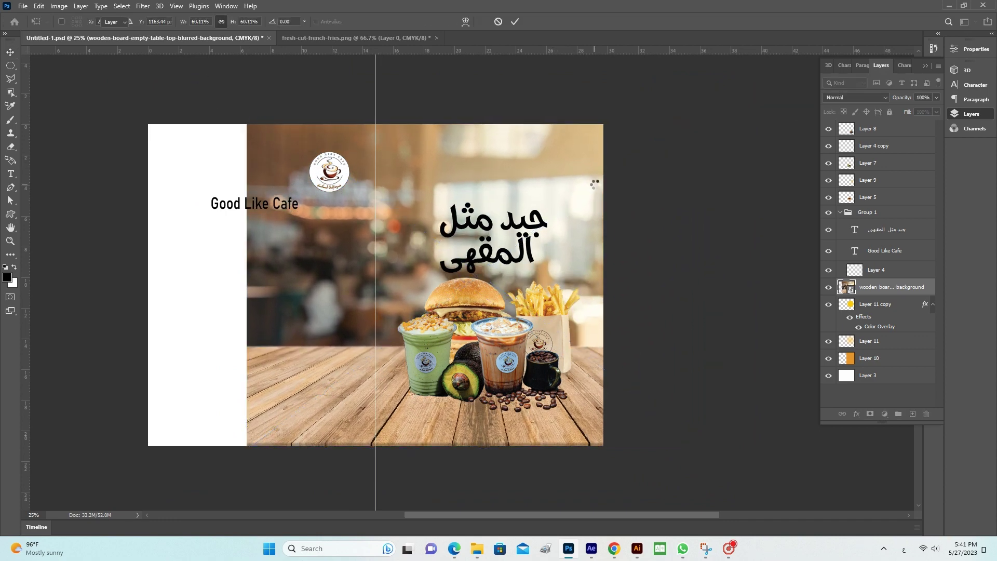
{"action": "key", "text": "Return"}
{"action": "left_click_drag", "start_coordinate": [891, 287], "coordinate": [891, 366]}
Set the orange layer's blend mode to Linear Burn.
{"action": "left_click", "coordinate": [869, 341]}
{"action": "left_click", "coordinate": [858, 97]}
{"action": "left_click", "coordinate": [851, 150]}
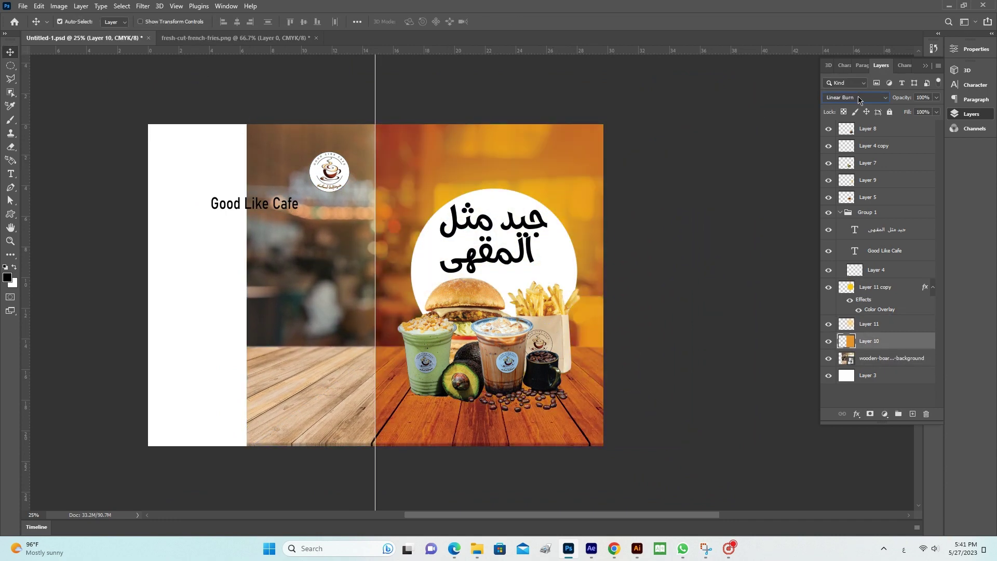
{"action": "scroll", "coordinate": [858, 99], "scroll_direction": "down", "scroll_amount": 7}
{"action": "scroll", "coordinate": [857, 98], "scroll_direction": "down", "scroll_amount": 6}
{"action": "scroll", "coordinate": [858, 99], "scroll_direction": "down", "scroll_amount": 6}
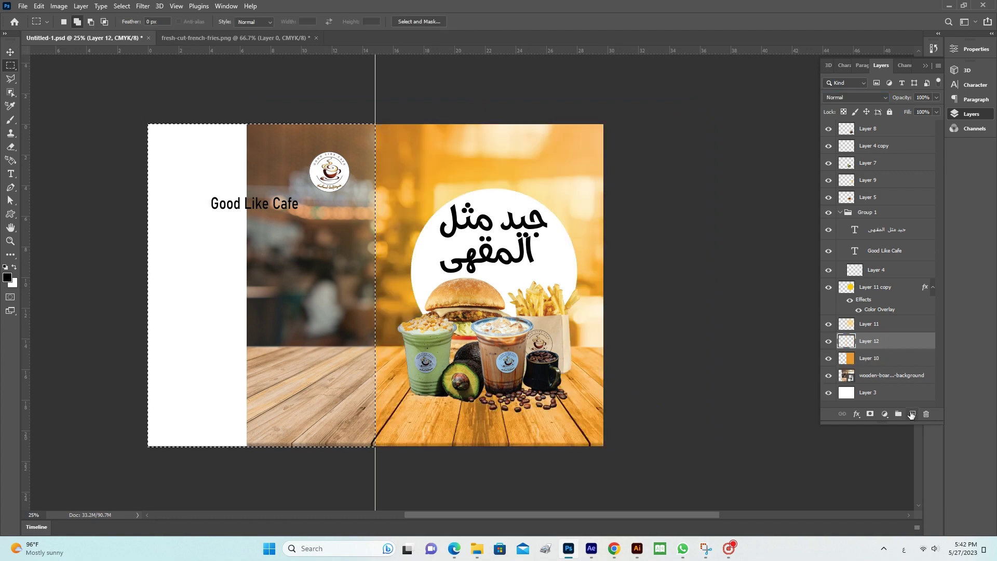
Fill the left page with white and move the blurred glow onto the left page.
{"action": "key", "text": "ctrl+BackSpace"}
{"action": "key", "text": "ctrl+d"}
{"action": "key", "text": "v"}
{"action": "key", "text": "ctrl+plus"}
{"action": "left_click_drag", "start_coordinate": [584, 250], "coordinate": [258, 291]}
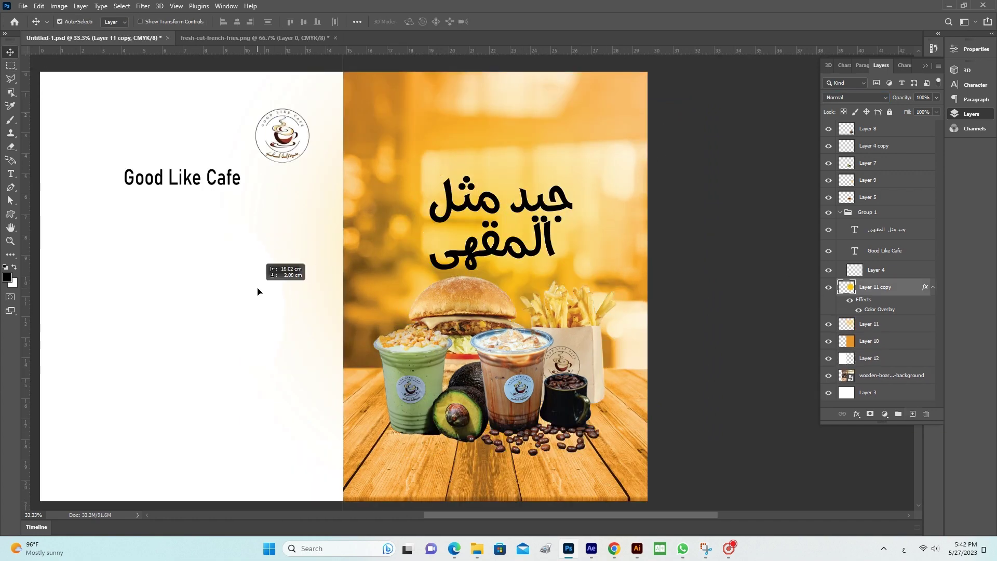
Marquee-select the lower canvas area and transform the white circle copy.
{"action": "left_click", "coordinate": [869, 323]}
{"action": "key", "text": "m"}
{"action": "left_click_drag", "start_coordinate": [251, 504], "coordinate": [752, 293]}
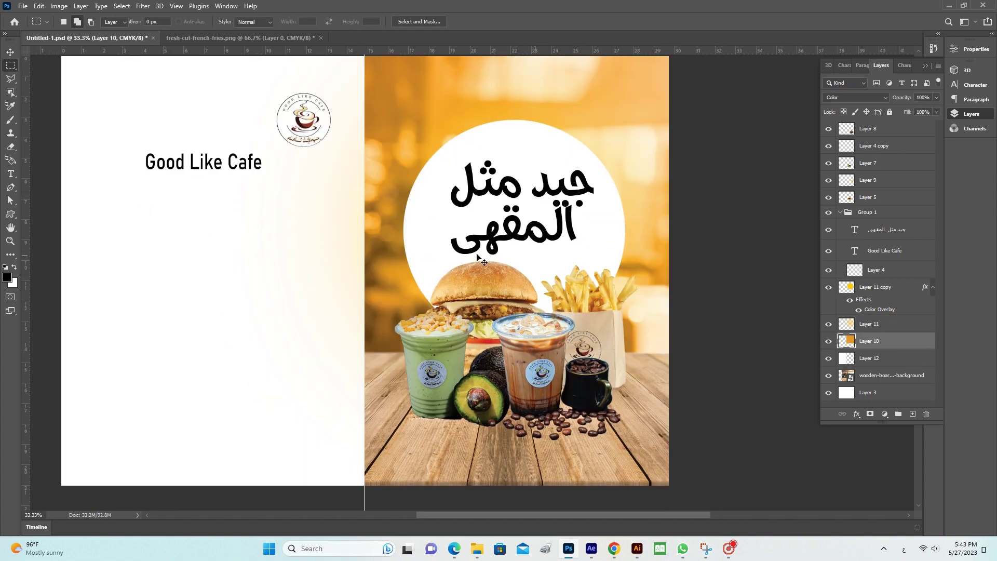
{"action": "left_click", "coordinate": [875, 287]}
{"action": "key", "text": "ctrl+t"}
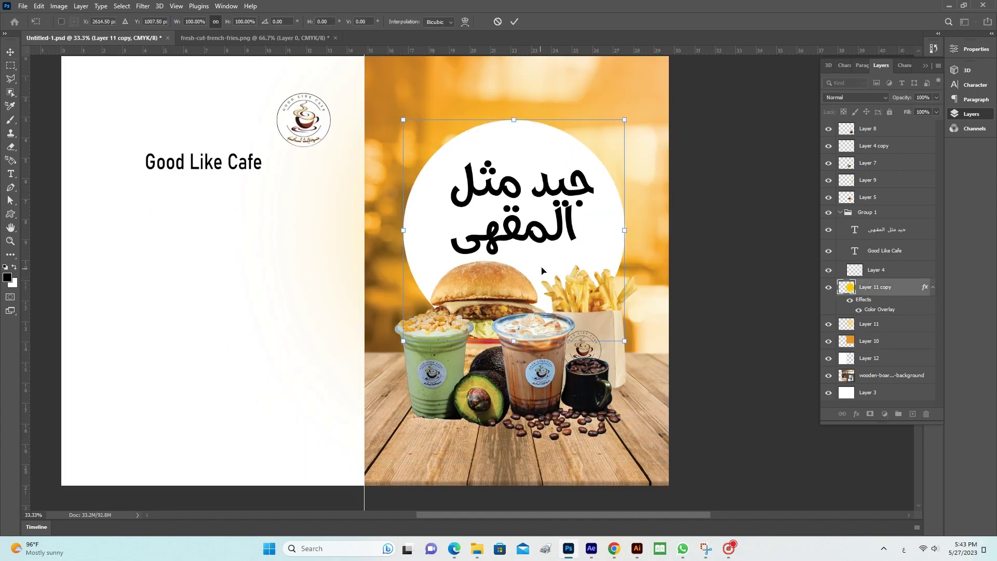
{"action": "key", "text": "Return"}
{"action": "left_click", "coordinate": [143, 6]}
Fade the white circle from 76% to 43% opacity, shrink it, and move it up-right.
{"action": "left_click", "coordinate": [301, 192]}
{"action": "left_click", "coordinate": [909, 33]}
{"action": "left_click_drag", "start_coordinate": [936, 97], "coordinate": [909, 112]}
{"action": "key", "text": "ctrl+minus"}
{"action": "key", "text": "ctrl+t"}
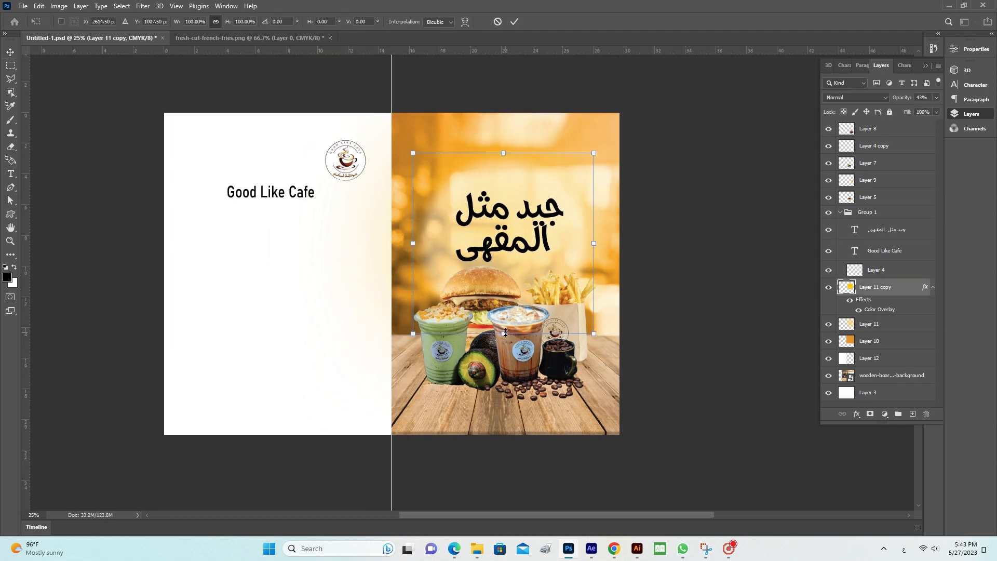
{"action": "left_click_drag", "start_coordinate": [505, 332], "coordinate": [506, 290]}
{"action": "mouse_move", "coordinate": [579, 151]}
{"action": "left_mouse_down"}
{"action": "mouse_move", "coordinate": [579, 234]}
{"action": "mouse_move", "coordinate": [633, 229]}
{"action": "left_mouse_up"}
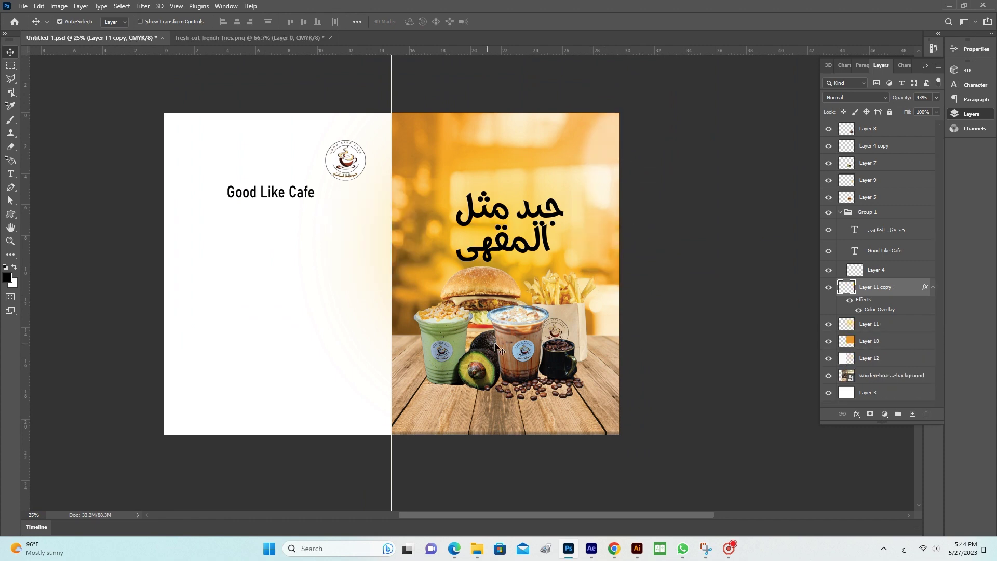
Apply Levels adjustments to two of the food photo layers.
{"action": "left_click", "coordinate": [883, 341]}
{"action": "scroll", "coordinate": [841, 97], "scroll_direction": "down", "scroll_amount": 5}
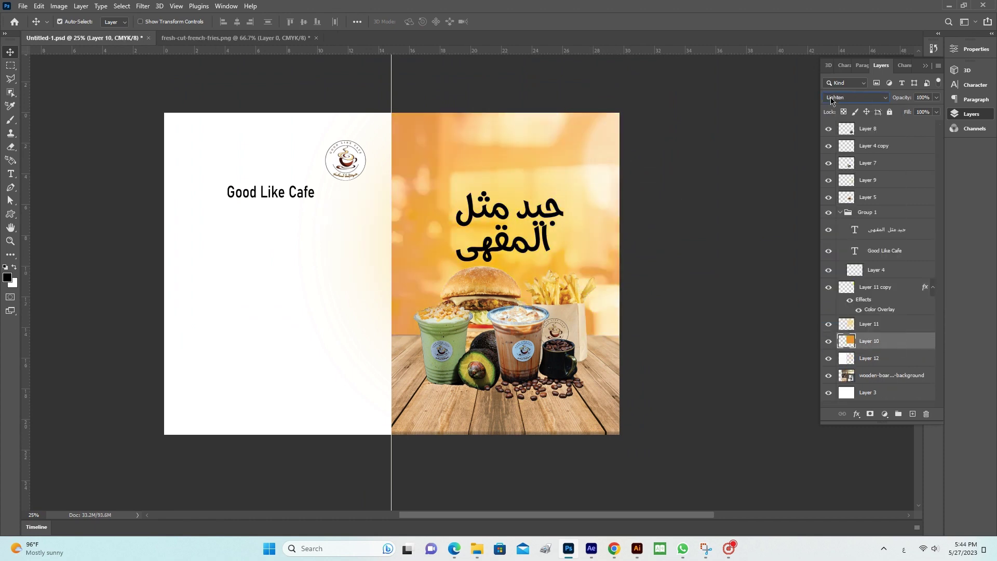
{"action": "scroll", "coordinate": [831, 98], "scroll_direction": "up", "scroll_amount": 2}
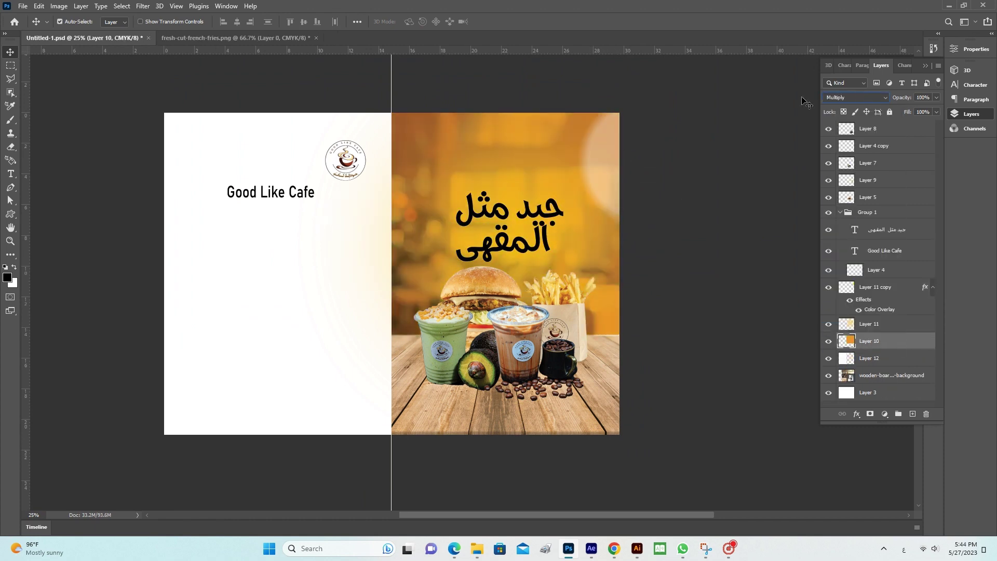
{"action": "left_click", "coordinate": [490, 279]}
{"action": "key", "text": "ctrl+l"}
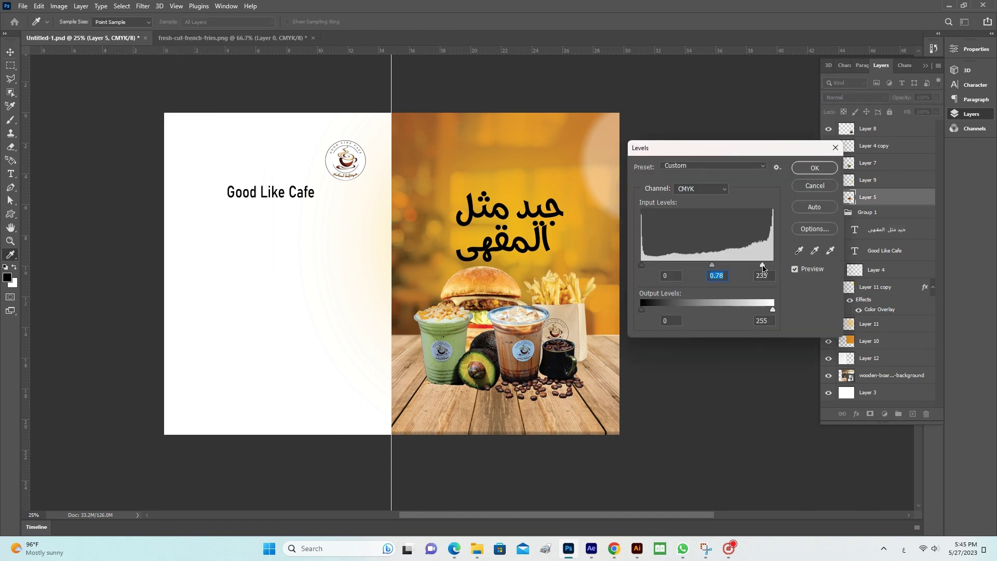
{"action": "key", "text": "Return"}
{"action": "left_click", "coordinate": [565, 307], "text": "ctrl"}
{"action": "key", "text": "ctrl+l"}
{"action": "key", "text": "Return"}
Darken another food layer's midtones with Levels.
{"action": "key", "text": "ctrl+l"}
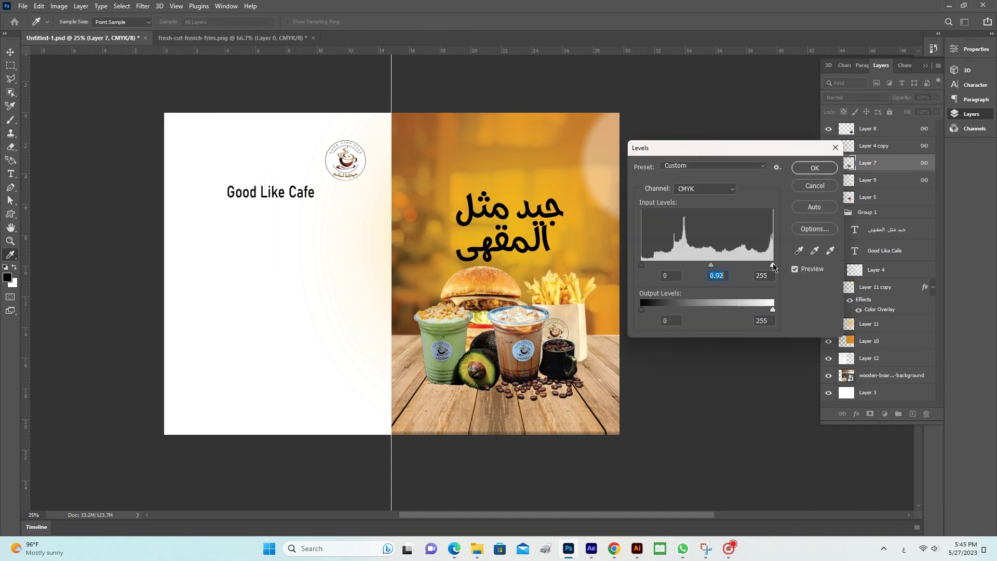
{"action": "key", "text": "Return"}
{"action": "key", "text": "ctrl+l"}
{"action": "key", "text": "Return"}
{"action": "key", "text": "ctrl+plus"}
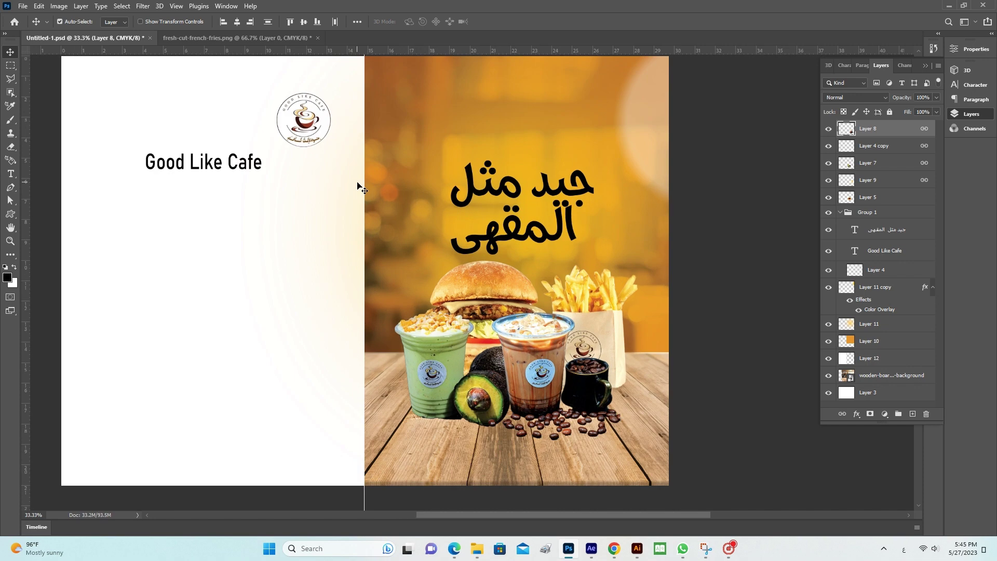
{"action": "key", "text": "v"}
Shift the orange tint to yellow-green via Hue/Saturation and move the logo above the title.
{"action": "left_click", "coordinate": [499, 172], "text": "ctrl"}
{"action": "left_click", "coordinate": [58, 6]}
{"action": "left_click", "coordinate": [190, 87]}
{"action": "mouse_move", "coordinate": [154, 134]}
{"action": "left_mouse_down"}
{"action": "mouse_move", "coordinate": [191, 134]}
{"action": "mouse_move", "coordinate": [105, 135]}
{"action": "mouse_move", "coordinate": [172, 135]}
{"action": "left_mouse_up"}
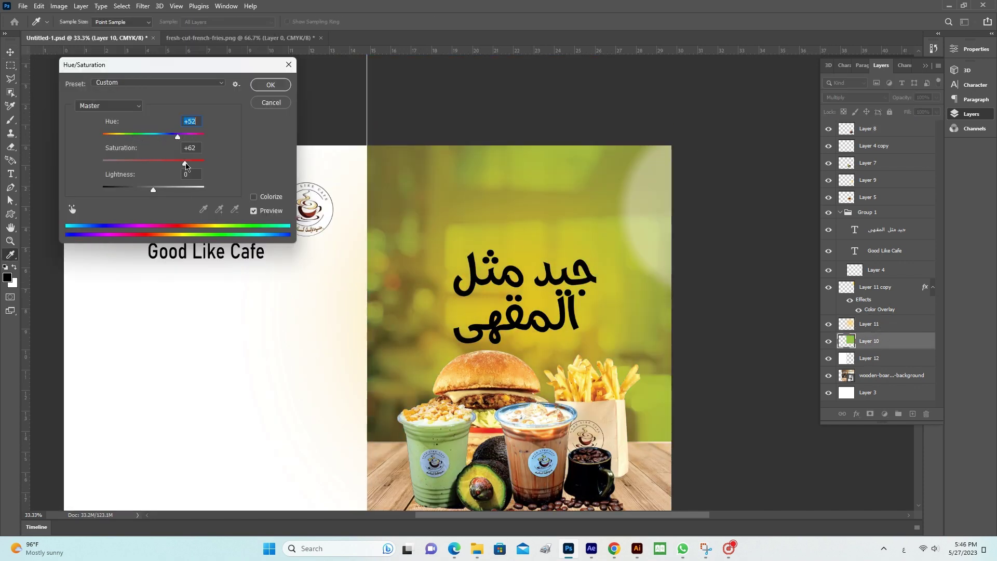
{"action": "key", "text": "Return"}
{"action": "scroll", "coordinate": [462, 266], "scroll_direction": "down", "scroll_amount": 3}
{"action": "left_click_drag", "start_coordinate": [463, 266], "coordinate": [455, 327]}
Place the logo above the Arabic title, undoing an accidental move of the Good Like Cafe text.
{"action": "left_click_drag", "start_coordinate": [266, 155], "coordinate": [495, 162]}
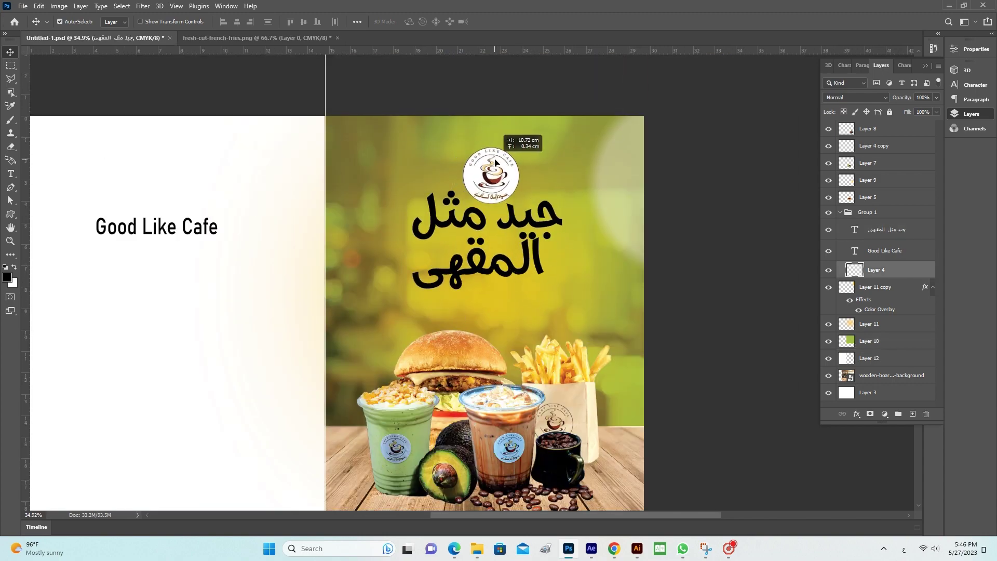
{"action": "left_click_drag", "start_coordinate": [197, 224], "coordinate": [556, 314]}
{"action": "key", "text": "ctrl+z"}
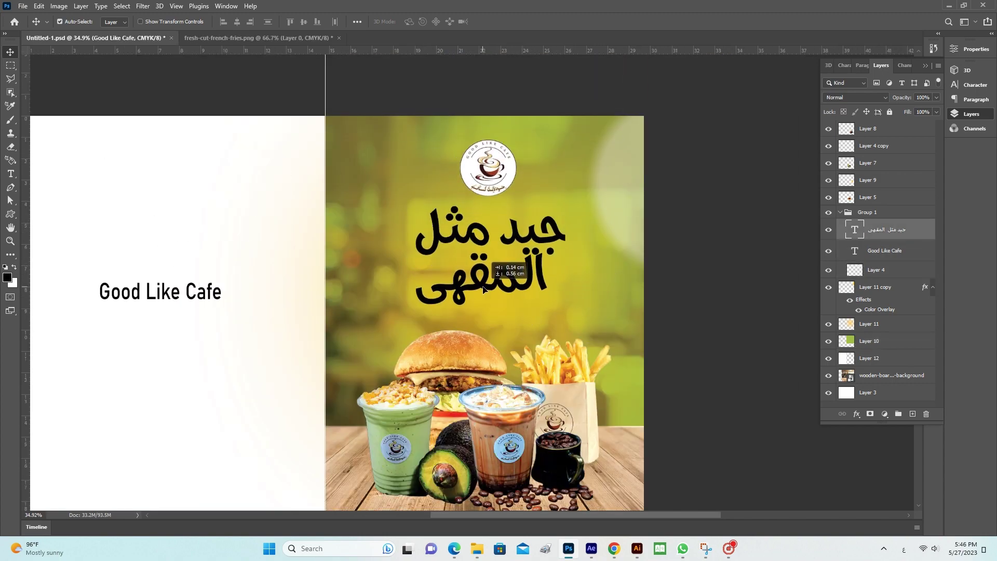
{"action": "scroll", "coordinate": [632, 374], "scroll_direction": "down", "scroll_amount": 3}
Enlarge the food photo layer by dragging its bottom edge down.
{"action": "left_click", "coordinate": [632, 373]}
{"action": "key", "text": "ctrl+t"}
{"action": "left_click_drag", "start_coordinate": [510, 447], "coordinate": [516, 482]}
{"action": "key", "text": "Return"}
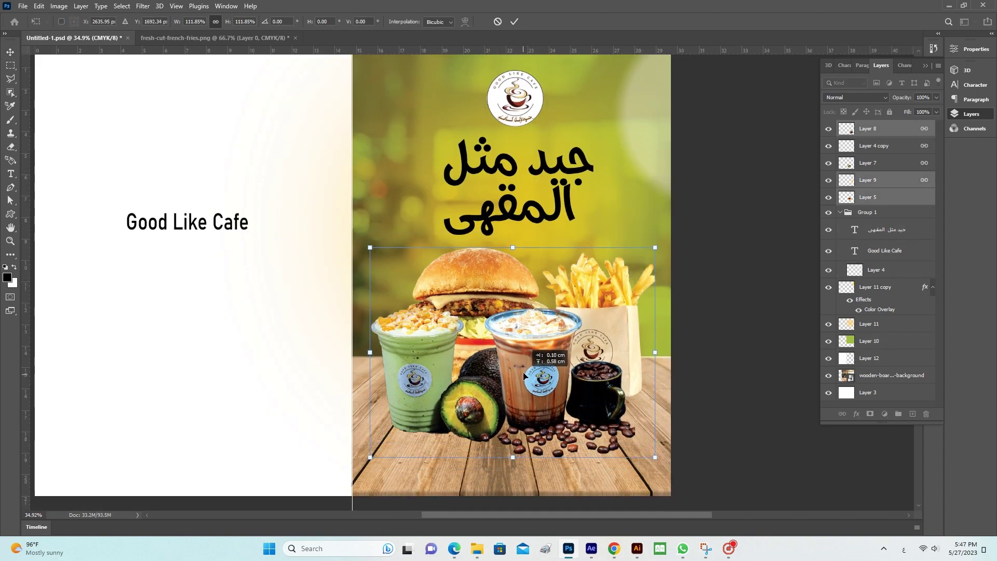
Stretch Layer 10 taller from its bottom edge and commit the resize.
{"action": "scroll", "coordinate": [516, 363], "scroll_direction": "down", "scroll_amount": 4}
{"action": "left_click", "coordinate": [869, 341]}
{"action": "key", "text": "ctrl+t"}
{"action": "left_click_drag", "start_coordinate": [517, 255], "coordinate": [519, 397]}
{"action": "scroll", "coordinate": [519, 396], "scroll_direction": "up", "scroll_amount": 3}
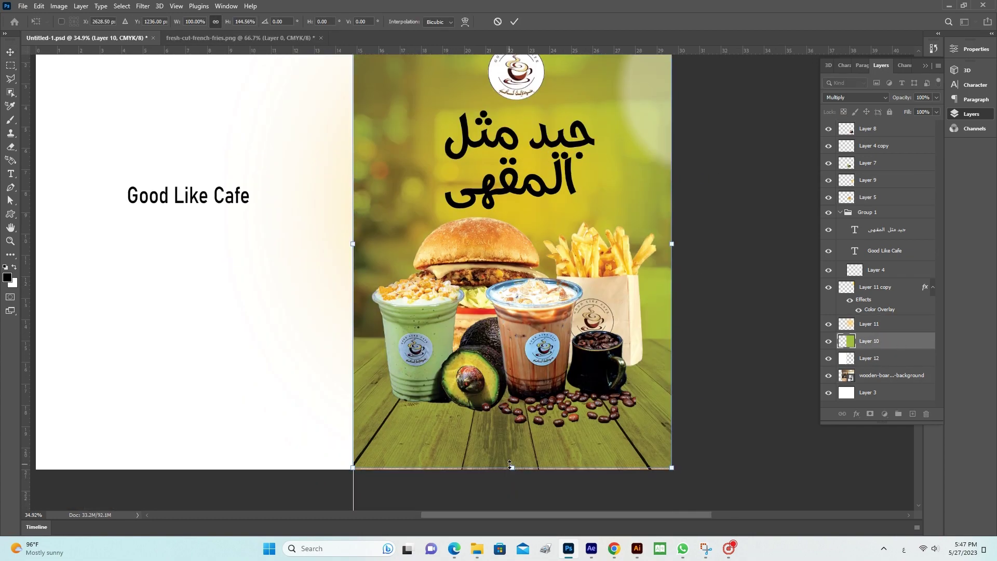
{"action": "key", "text": "Return"}
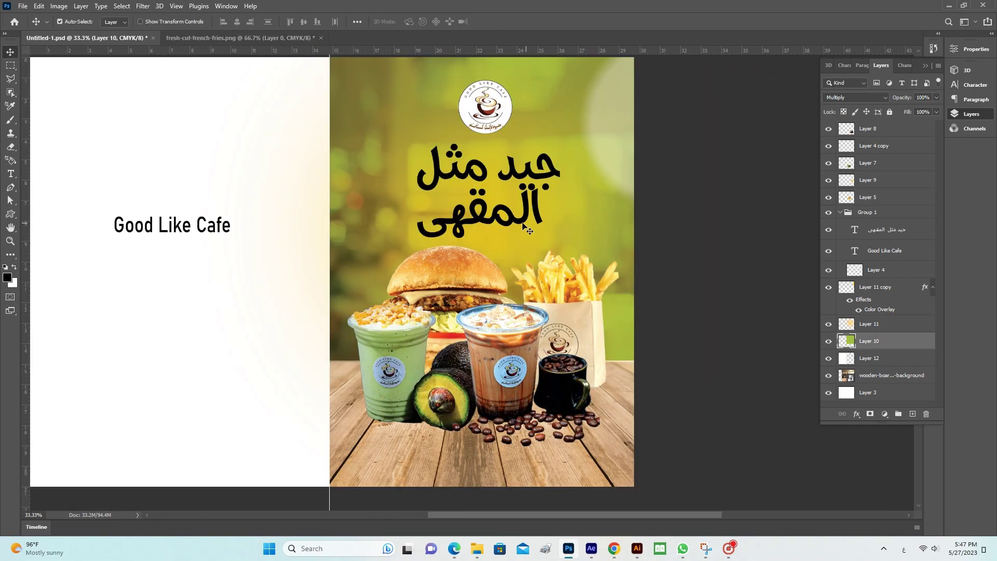
Try a colour overlay on Layer 10, cancel it, and pick a blue foreground colour.
{"action": "left_click", "coordinate": [856, 414]}
{"action": "left_click", "coordinate": [878, 357]}
{"action": "left_click", "coordinate": [954, 165]}
{"action": "left_click", "coordinate": [7, 278]}
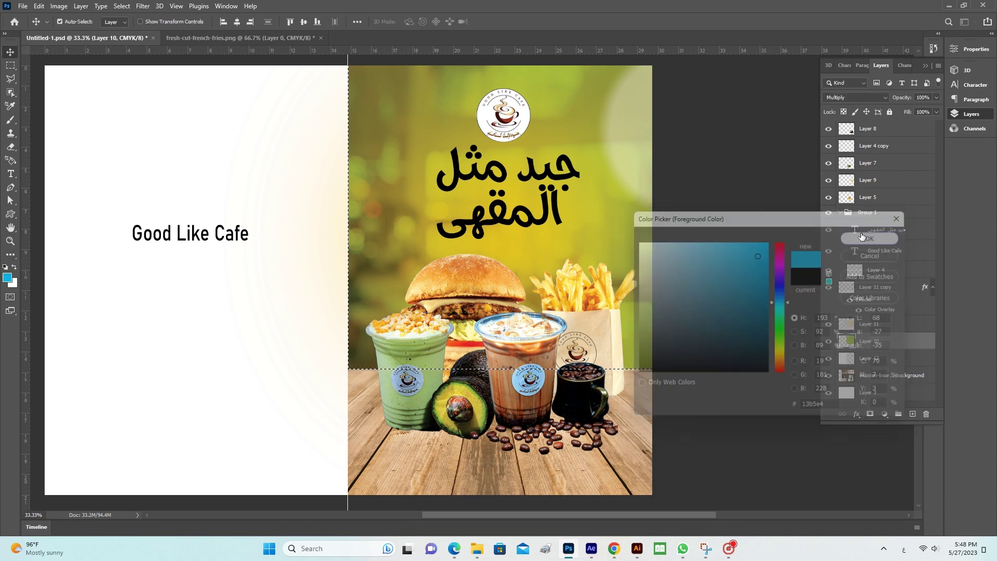
{"action": "left_click", "coordinate": [872, 236]}
Try purple, teal, yellow-green and orange hues in Hue/Saturation, then cancel.
{"action": "key", "text": "ctrl+u"}
{"action": "mouse_move", "coordinate": [164, 133]}
{"action": "left_mouse_down"}
{"action": "mouse_move", "coordinate": [116, 137]}
{"action": "mouse_move", "coordinate": [203, 136]}
{"action": "mouse_move", "coordinate": [202, 163]}
{"action": "left_mouse_up"}
{"action": "left_click_drag", "start_coordinate": [153, 190], "coordinate": [160, 189]}
{"action": "left_click_drag", "start_coordinate": [202, 136], "coordinate": [121, 136]}
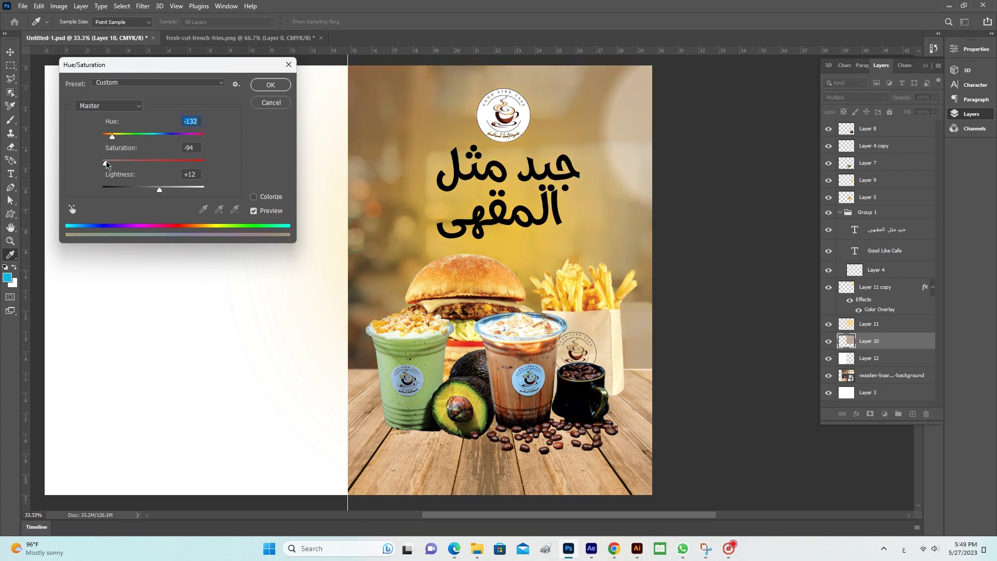
{"action": "left_click_drag", "start_coordinate": [202, 163], "coordinate": [199, 163]}
{"action": "left_click_drag", "start_coordinate": [125, 140], "coordinate": [226, 144]}
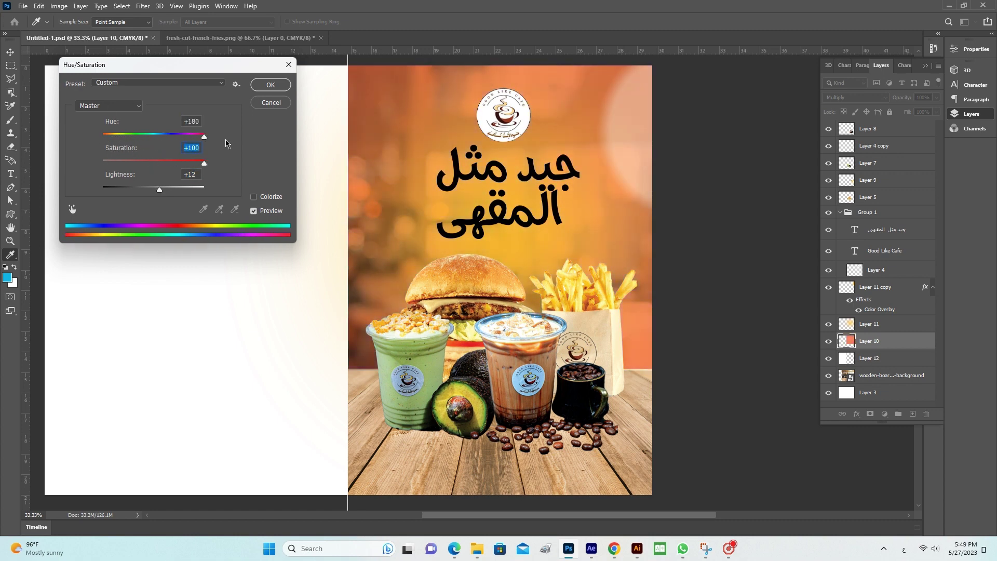
{"action": "key", "text": "Escape"}
Browse Brightness/Contrast and Shadows/Highlights under Image > Adjustments without applying either.
{"action": "left_click", "coordinate": [58, 6]}
{"action": "left_click", "coordinate": [196, 32]}
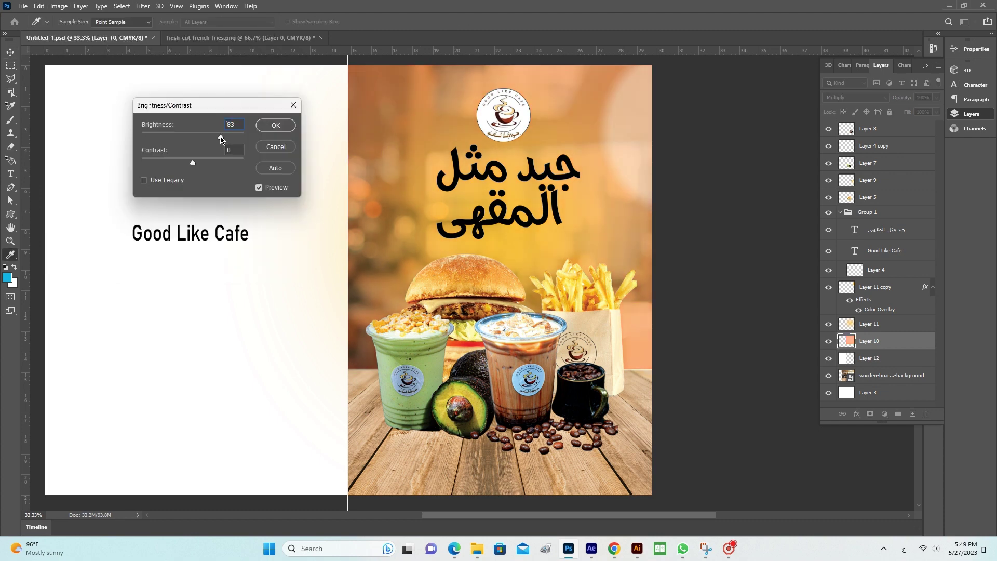
{"action": "left_click", "coordinate": [276, 144]}
{"action": "left_click", "coordinate": [59, 6]}
{"action": "left_click", "coordinate": [196, 207]}
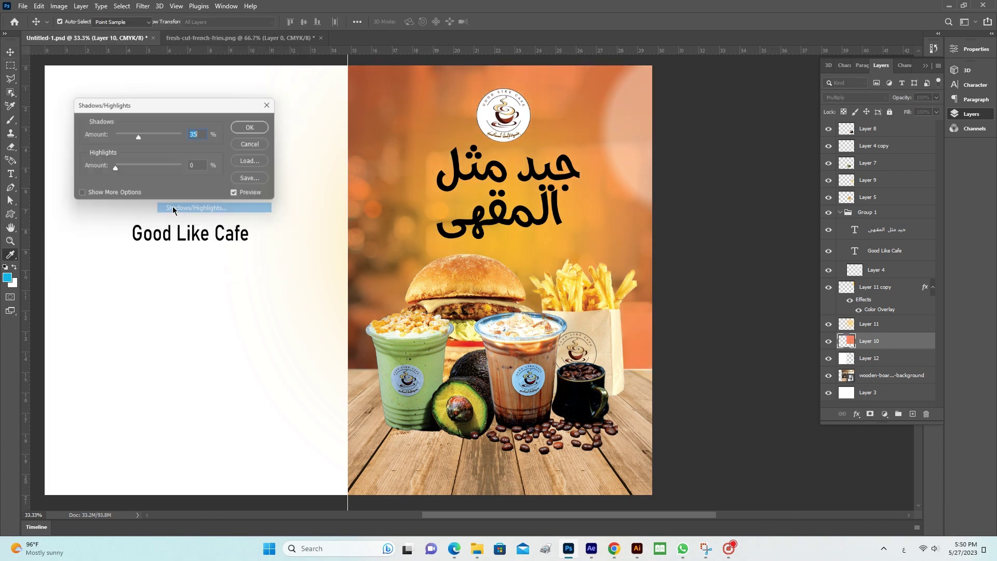
{"action": "key", "text": "Escape"}
{"action": "left_click", "coordinate": [59, 5]}
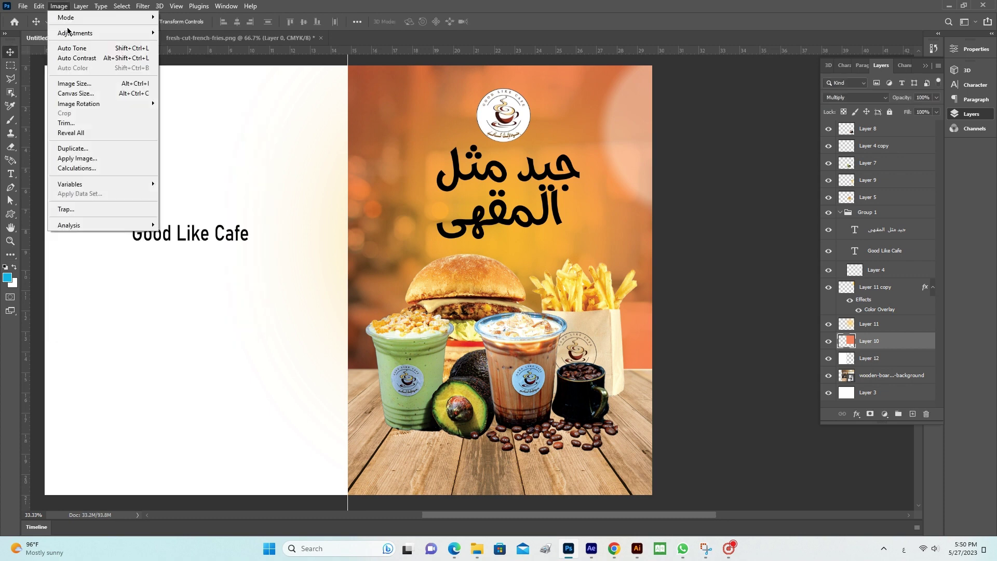
Turn the tint yellow with Hue/Saturation and reposition the Layer 11 copy on the canvas.
{"action": "key", "text": "ctrl+u"}
{"action": "left_click_drag", "start_coordinate": [197, 134], "coordinate": [149, 135]}
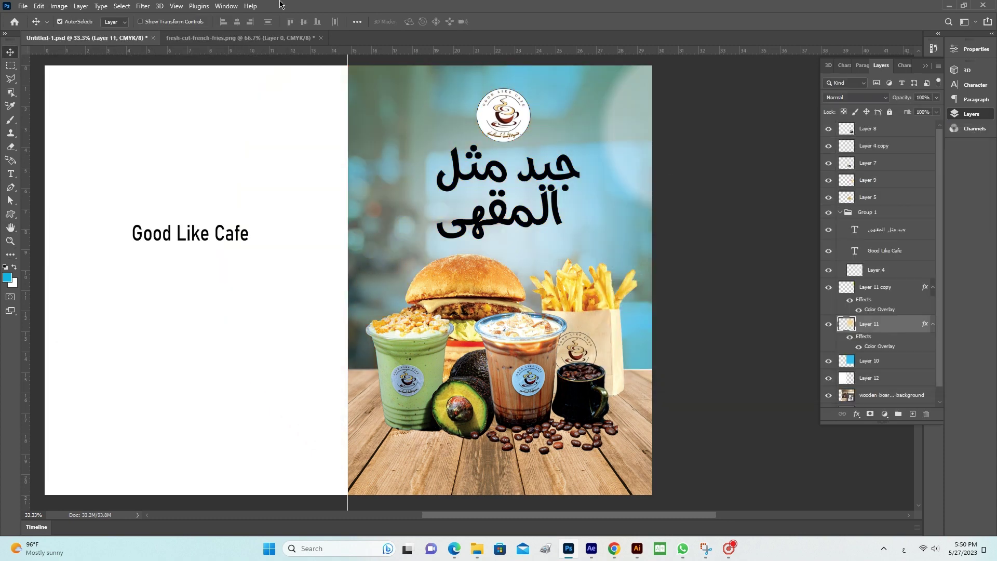
{"action": "left_click_drag", "start_coordinate": [501, 281], "coordinate": [501, 281]}
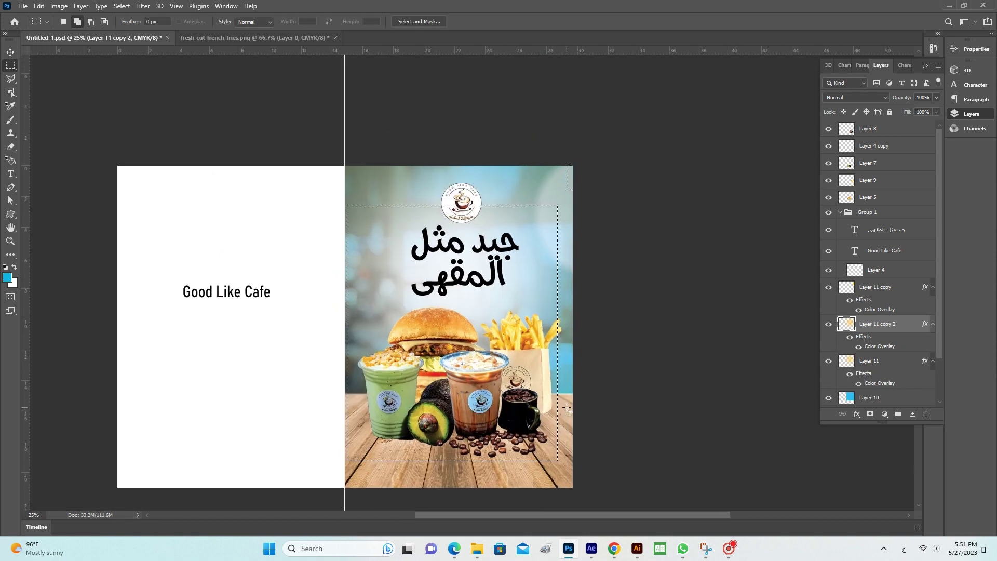
{"action": "left_click_drag", "start_coordinate": [347, 196], "coordinate": [353, 236]}
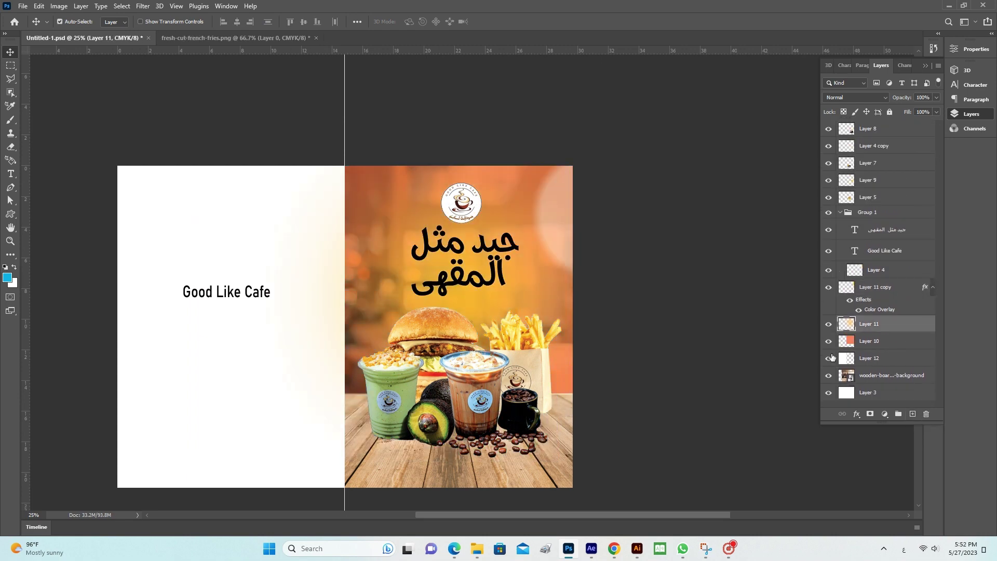
Shift Layer 10's hue from orange to yellow and apply it.
{"action": "key", "text": "ctrl+u"}
{"action": "left_click_drag", "start_coordinate": [149, 133], "coordinate": [182, 134]}
{"action": "key", "text": "Return"}
{"action": "type", "text": "Avacado lea"}
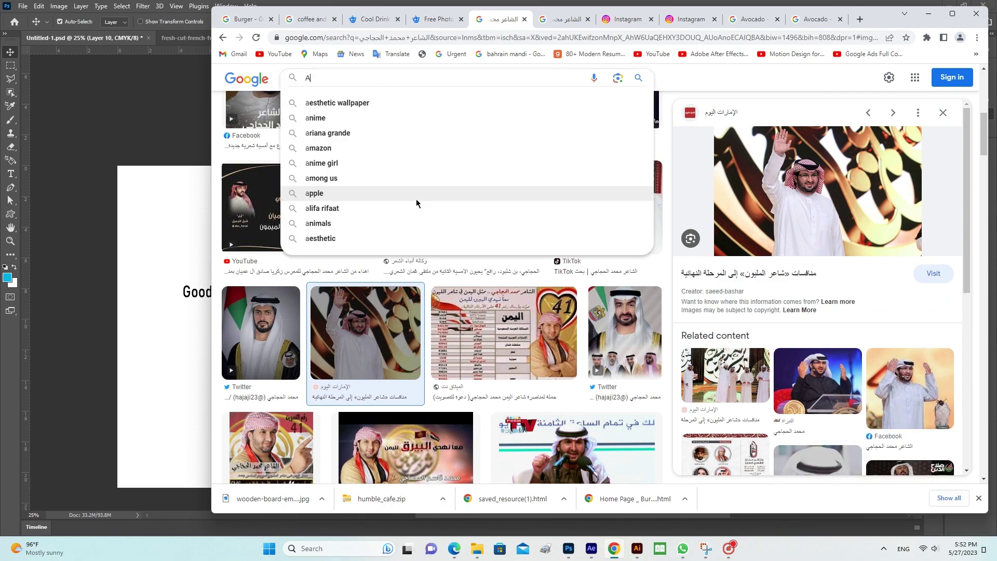
Search Google Images for 'avocado leaf' and preview a leaf photo at full size.
{"action": "type", "text": "f"}
{"action": "key", "text": "Return"}
{"action": "scroll", "coordinate": [595, 227], "scroll_direction": "down", "scroll_amount": 5}
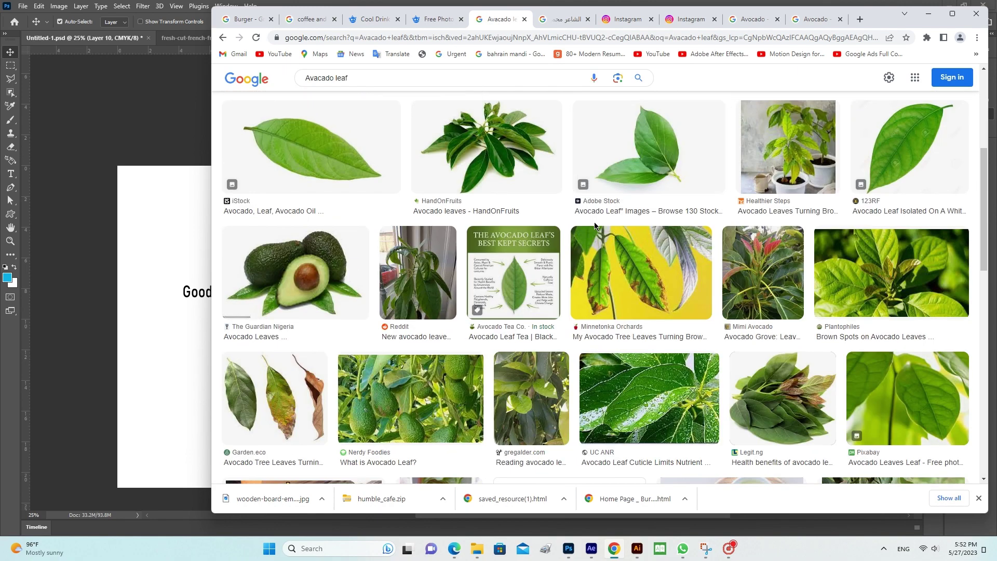
{"action": "scroll", "coordinate": [595, 227], "scroll_direction": "down", "scroll_amount": 5}
{"action": "left_click", "coordinate": [657, 450]}
{"action": "left_click", "coordinate": [770, 217]}
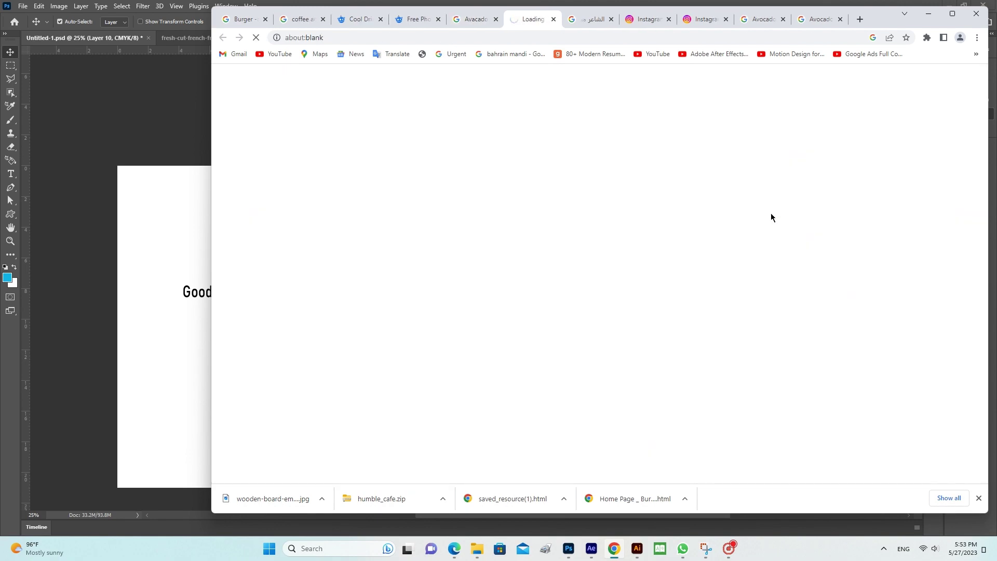
{"action": "left_click", "coordinate": [476, 24]}
{"action": "scroll", "coordinate": [765, 197], "scroll_direction": "down", "scroll_amount": 4}
{"action": "scroll", "coordinate": [765, 197], "scroll_direction": "up", "scroll_amount": 4}
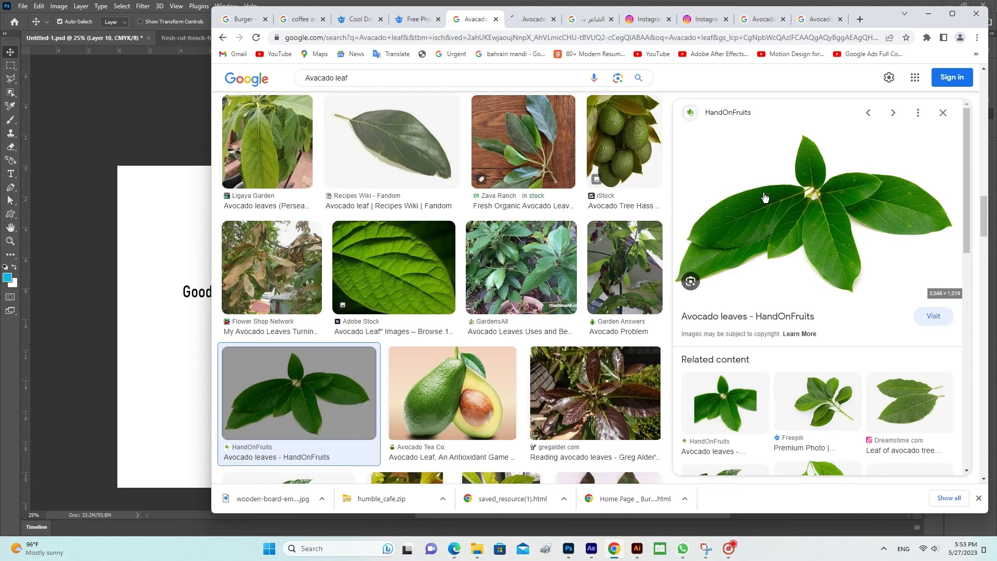
Drag the leaf image into the flyer, open its layer as a document, and Object-Select the leaves.
{"action": "left_click_drag", "start_coordinate": [765, 197], "coordinate": [172, 322]}
{"action": "double_click", "coordinate": [853, 228]}
{"action": "key", "text": "w"}
{"action": "left_click_drag", "start_coordinate": [206, 124], "coordinate": [742, 450]}
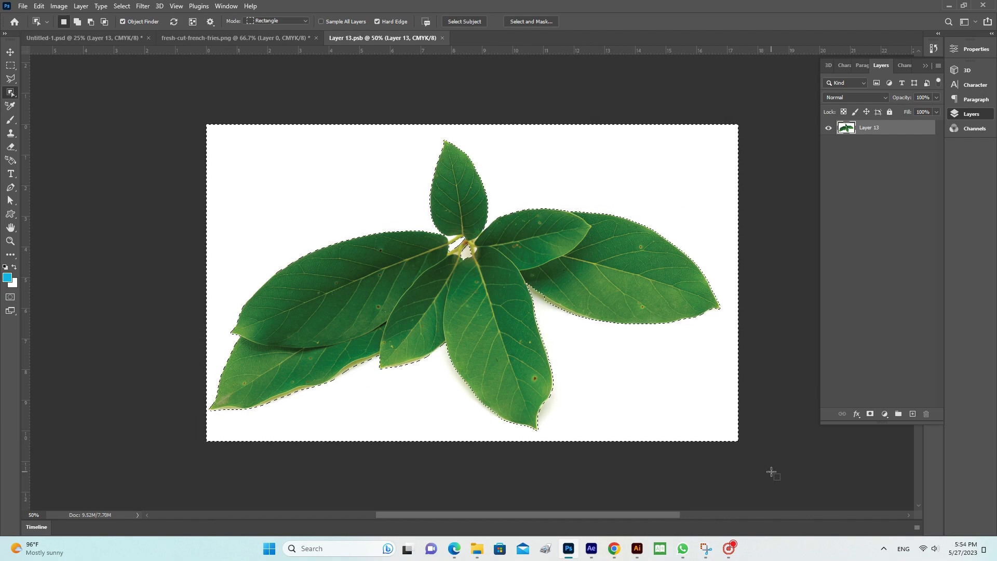
Delete the leaves' white background, save the leaf document, and return to the flyer.
{"action": "key", "text": "Delete"}
{"action": "key", "text": "ctrl+s"}
{"action": "key", "text": "ctrl+Tab"}
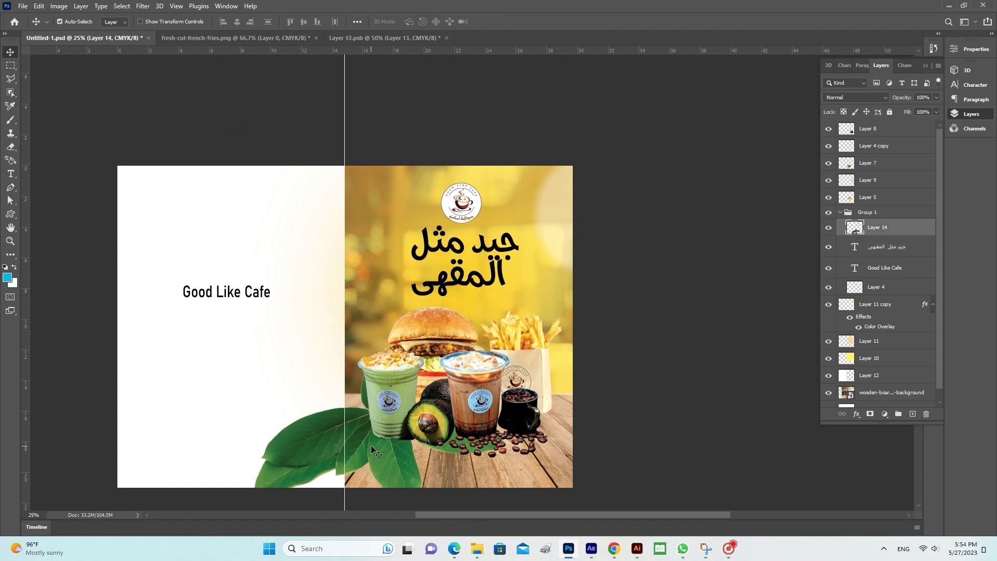
Move the leaf layer above Layer 5 and rotate it into place behind the drinks.
{"action": "key", "text": "ctrl+bracketright"}
{"action": "key", "text": "ctrl+bracketright"}
{"action": "key", "text": "ctrl+plus"}
{"action": "mouse_move", "coordinate": [333, 289]}
{"action": "left_mouse_down"}
{"action": "mouse_move", "coordinate": [346, 307]}
{"action": "mouse_move", "coordinate": [365, 300]}
{"action": "left_mouse_up"}
{"action": "key", "text": "Return"}
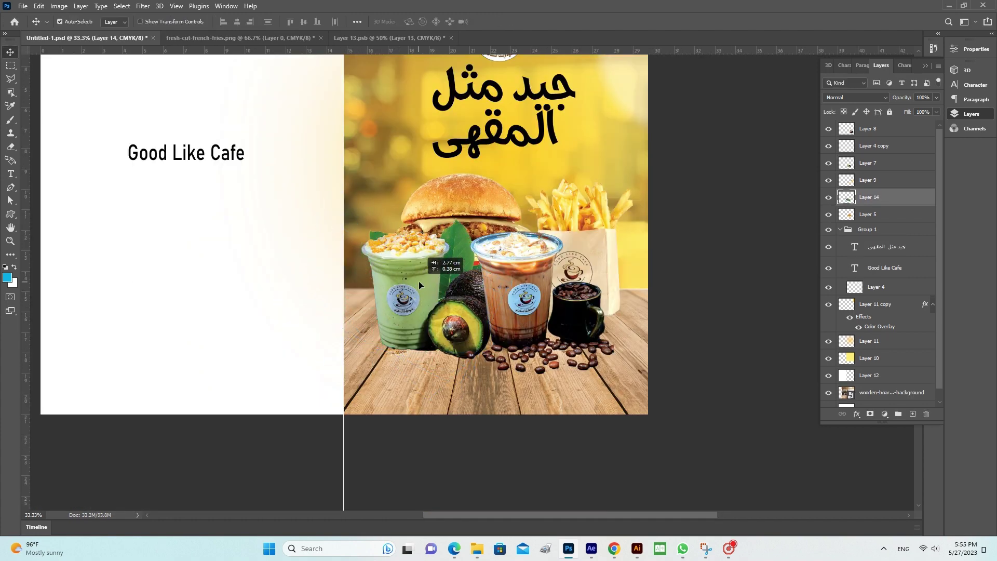
{"action": "key", "text": "ctrl+t"}
{"action": "left_click_drag", "start_coordinate": [440, 292], "coordinate": [447, 294]}
{"action": "key", "text": "Return"}
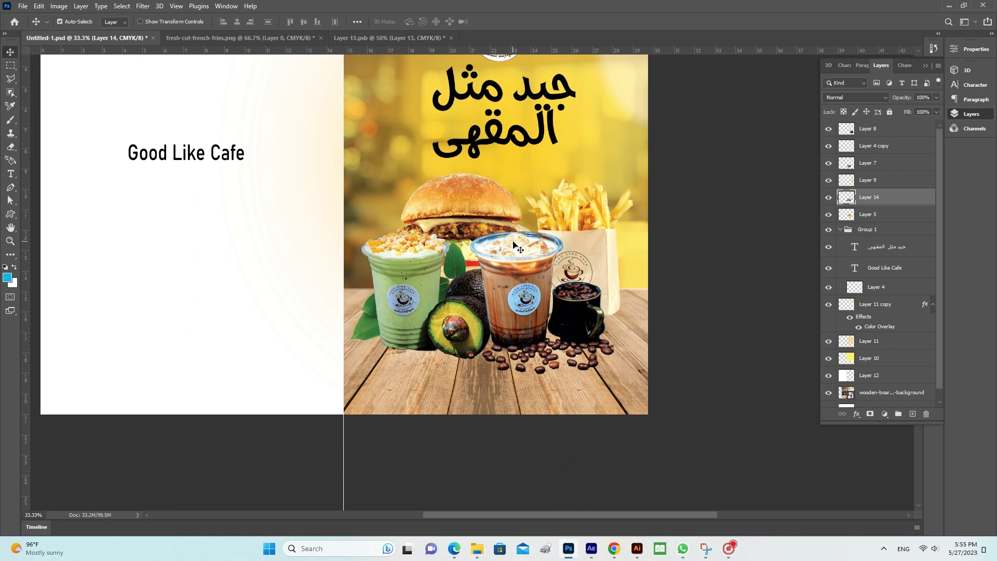
Glance at Brightness/Contrast without changing it, then pan to the flyer's left side.
{"action": "left_click", "coordinate": [59, 6]}
{"action": "left_click", "coordinate": [187, 39]}
{"action": "left_click", "coordinate": [276, 125]}
{"action": "left_click_drag", "start_coordinate": [430, 175], "coordinate": [317, 211]}
{"action": "scroll", "coordinate": [877, 358], "scroll_direction": "down", "scroll_amount": 1}
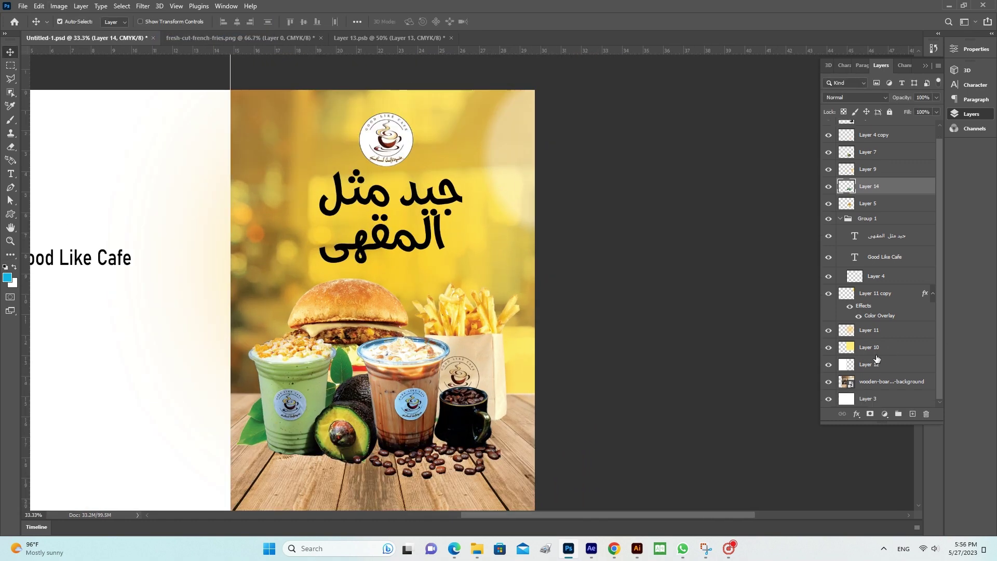
Fill the tint with the foreground colour, then hide Layers 10 and 11.
{"action": "key", "text": "alt+BackSpace"}
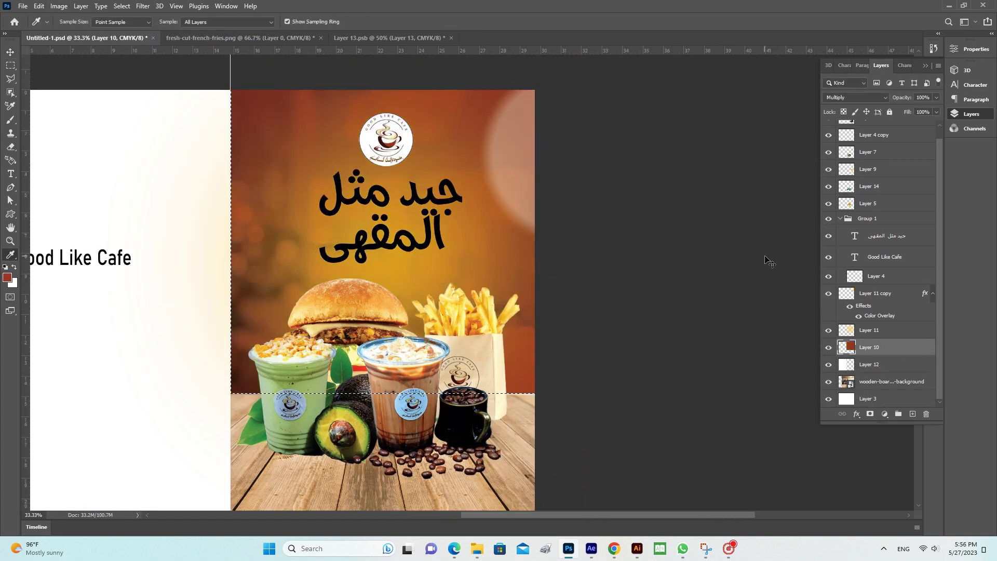
{"action": "key", "text": "v"}
{"action": "left_click", "coordinate": [828, 347]}
{"action": "left_click", "coordinate": [828, 330]}
Darken the wooden-board background photo with Levels, shifting midtones and lowering the white input.
{"action": "left_click", "coordinate": [891, 381]}
{"action": "key", "text": "ctrl+minus"}
{"action": "key", "text": "ctrl+l"}
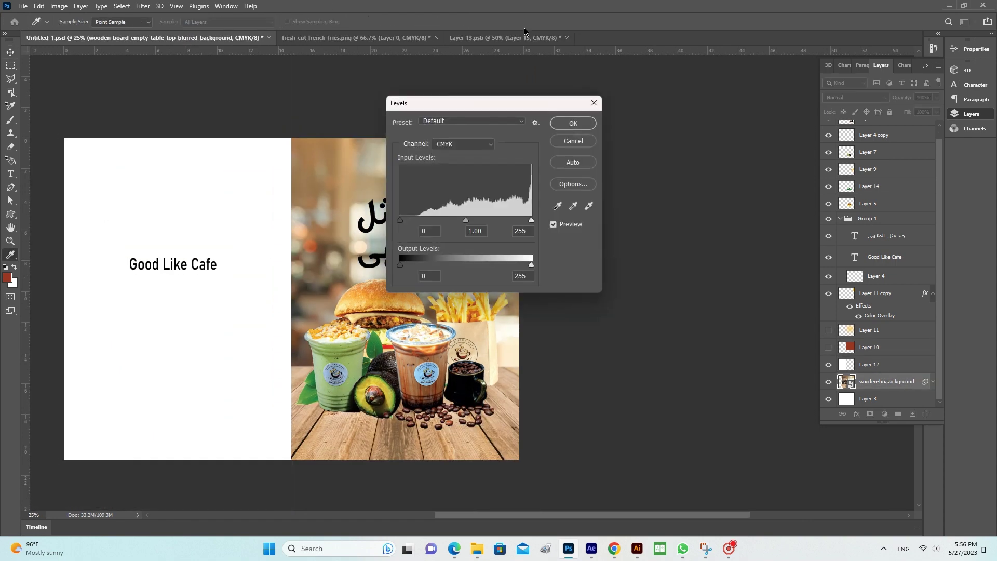
{"action": "left_click_drag", "start_coordinate": [415, 104], "coordinate": [582, 103]}
{"action": "left_click_drag", "start_coordinate": [618, 220], "coordinate": [673, 222]}
{"action": "type", "text": "0.5"}
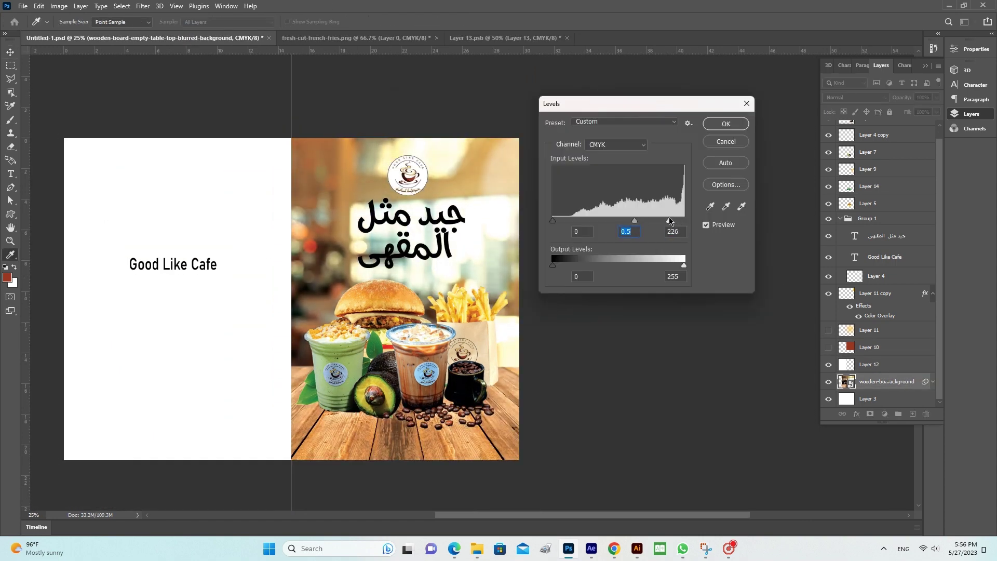
{"action": "left_click", "coordinate": [726, 123]}
Show Layer 10 again and set its blend mode to Screen.
{"action": "left_click", "coordinate": [828, 347]}
{"action": "left_click", "coordinate": [878, 321]}
{"action": "mouse_move", "coordinate": [493, 198]}
{"action": "left_mouse_down"}
{"action": "mouse_move", "coordinate": [306, 198]}
{"action": "mouse_move", "coordinate": [493, 198]}
{"action": "left_mouse_up"}
{"action": "left_click", "coordinate": [854, 98]}
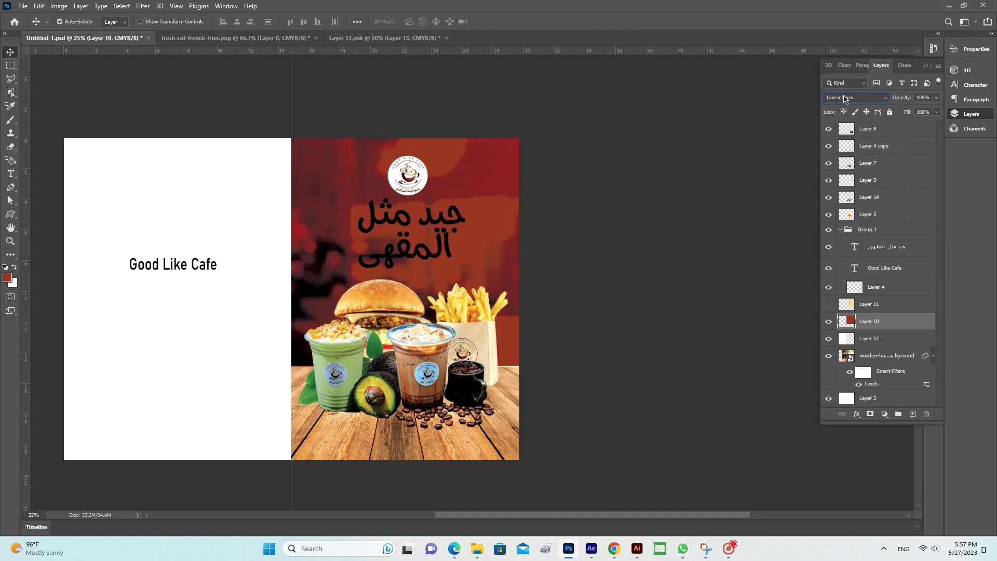
{"action": "left_click", "coordinate": [841, 195]}
Copy the lower wooden table area of the background photo onto a new layer.
{"action": "left_click", "coordinate": [883, 355]}
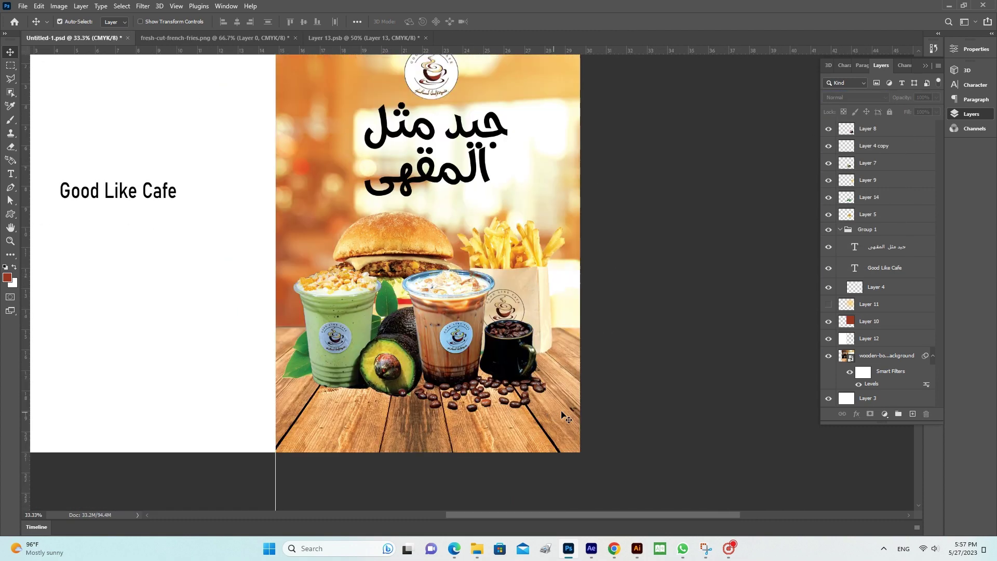
{"action": "key", "text": "m"}
{"action": "left_click_drag", "start_coordinate": [172, 457], "coordinate": [685, 341]}
{"action": "key", "text": "ctrl+j"}
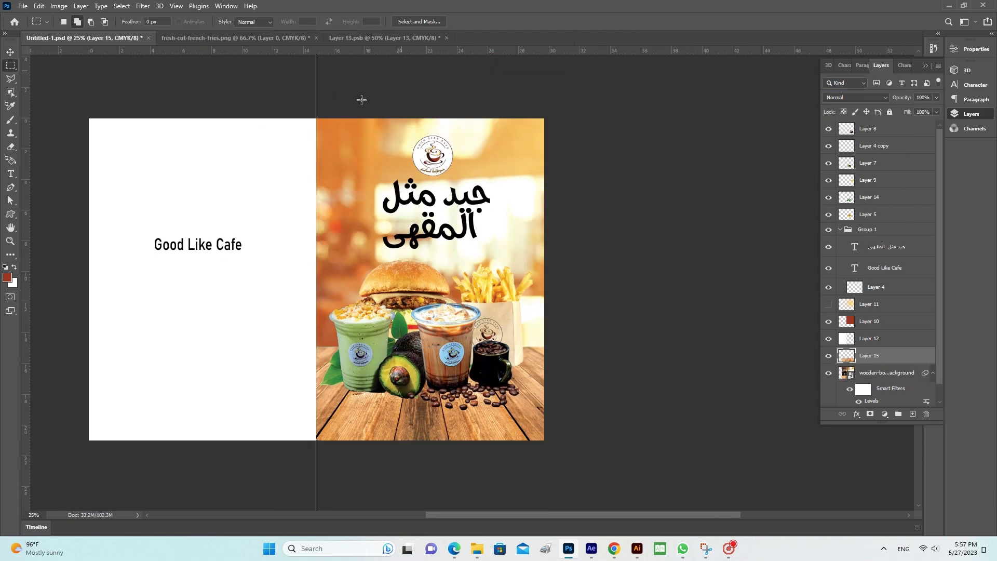
Start and cancel transforms on Layer 10 and the copied table layer, leaving both unchanged.
{"action": "left_click", "coordinate": [359, 242]}
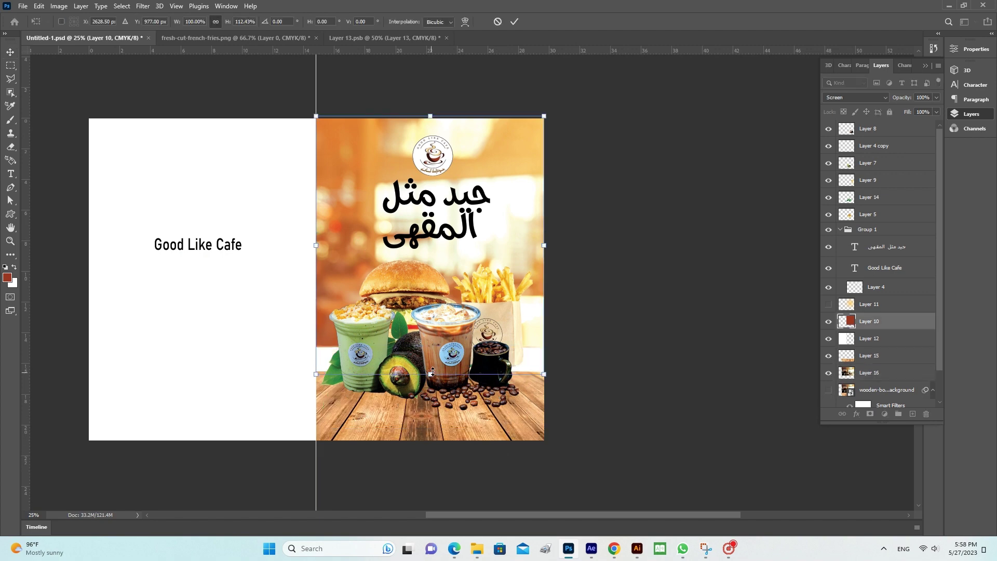
{"action": "key", "text": "Return"}
{"action": "left_click", "coordinate": [524, 414]}
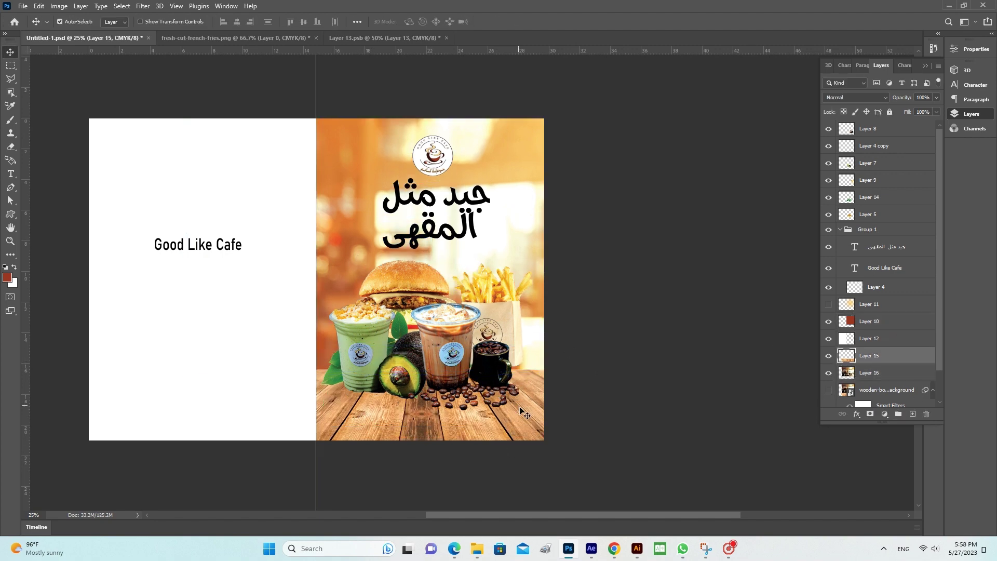
{"action": "key", "text": "ctrl+t"}
{"action": "key", "text": "Escape"}
{"action": "left_click", "coordinate": [426, 364]}
{"action": "key", "text": "ctrl+t"}
{"action": "key", "text": "Escape"}
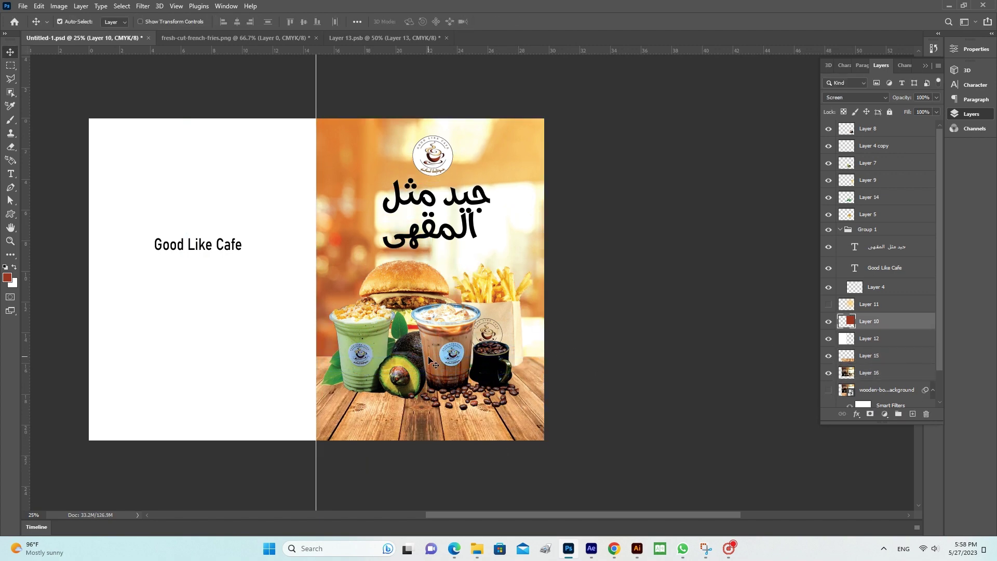
Apply a colour overlay to Layer 11 and position its duplicate on the canvas.
{"action": "double_click", "coordinate": [903, 304]}
{"action": "left_click", "coordinate": [619, 268]}
{"action": "key", "text": "Return"}
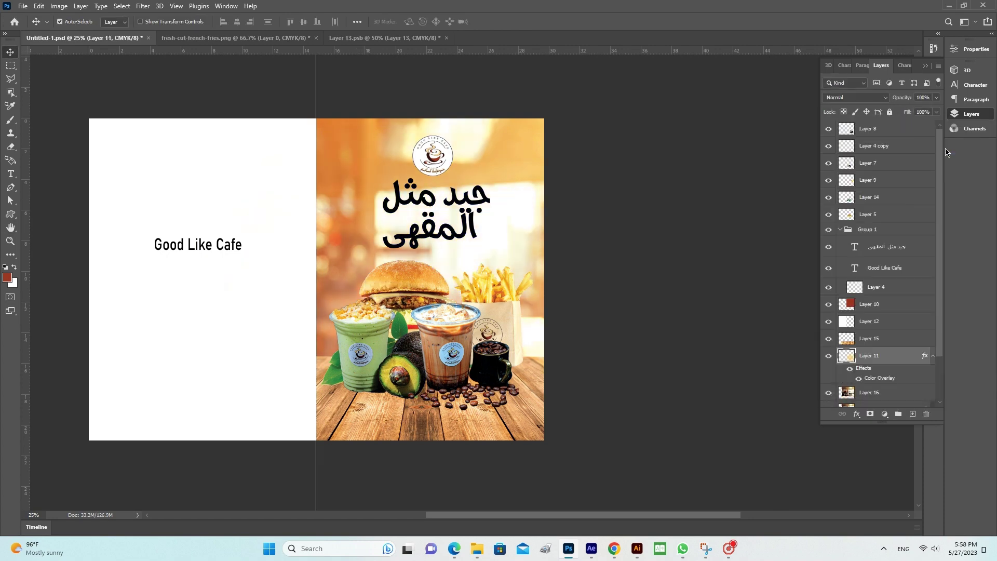
{"action": "left_click_drag", "start_coordinate": [596, 205], "coordinate": [336, 315]}
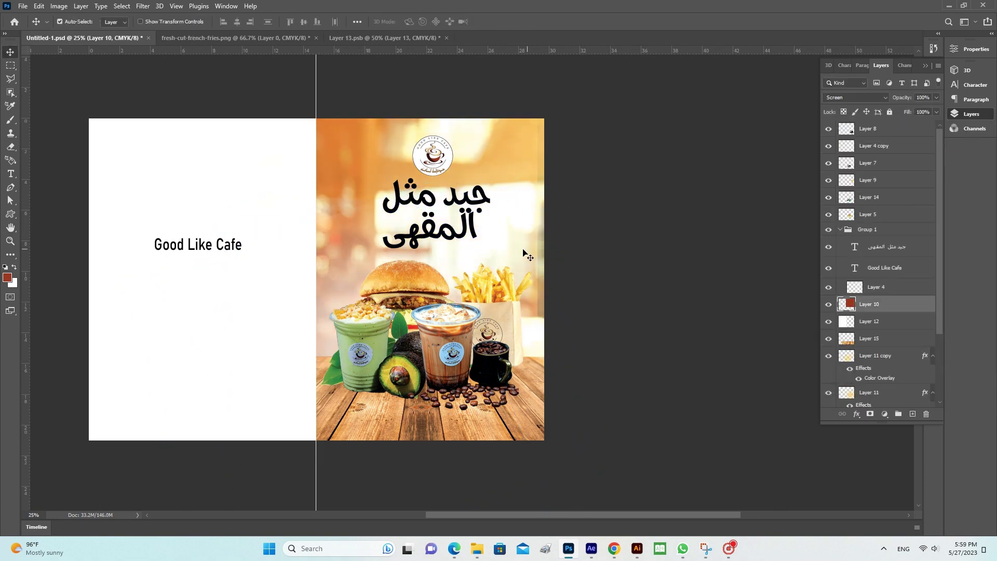
Open a transform on the food collage and cancel it, keeping its original size.
{"action": "key", "text": "ctrl+plus"}
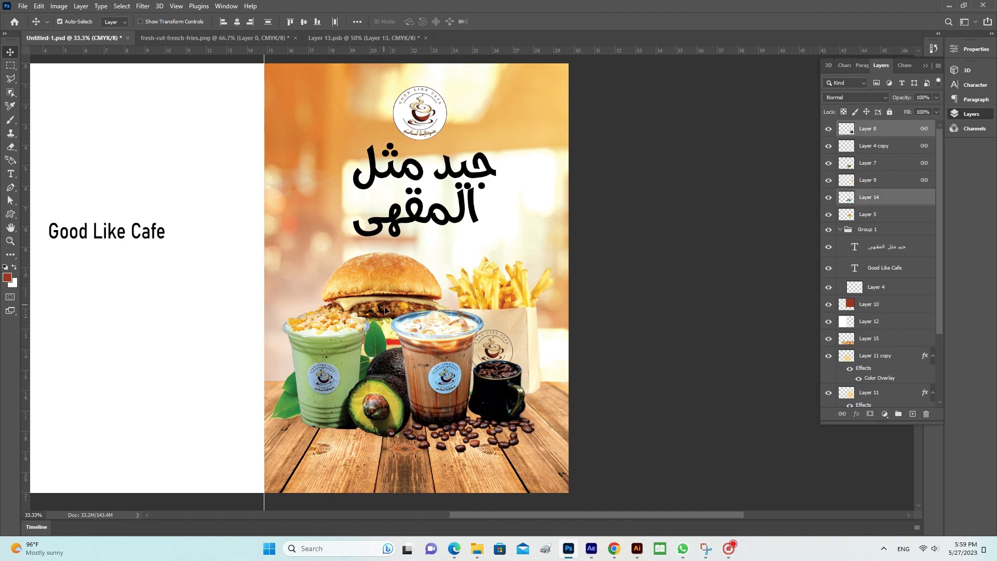
{"action": "left_click", "coordinate": [395, 283]}
{"action": "key", "text": "ctrl+t"}
{"action": "key", "text": "Escape"}
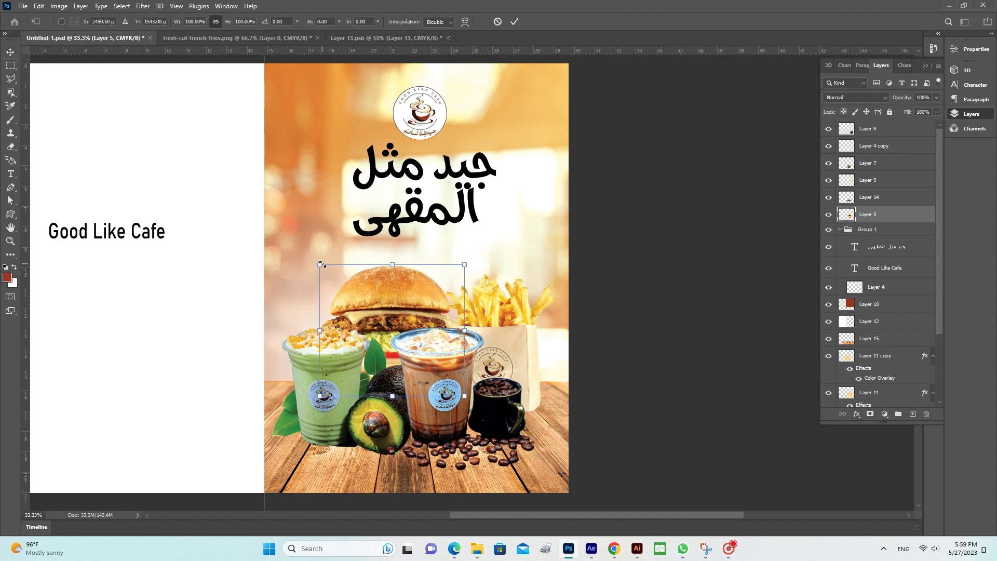
{"action": "key", "text": "Return"}
{"action": "scroll", "coordinate": [592, 312], "scroll_direction": "down", "scroll_amount": 3}
{"action": "scroll", "coordinate": [592, 311], "scroll_direction": "left", "scroll_amount": 3}
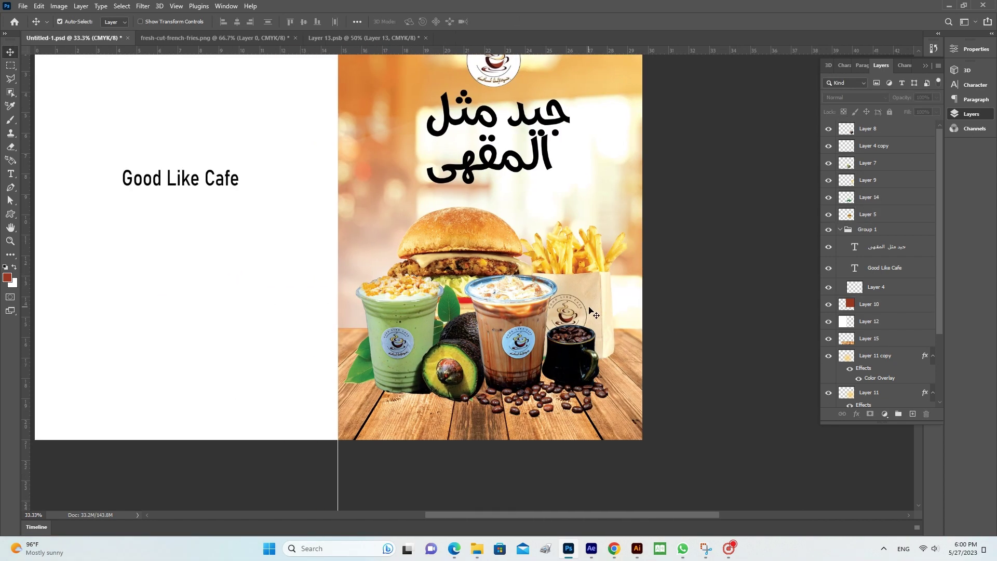
{"action": "key", "text": "ctrl+minus"}
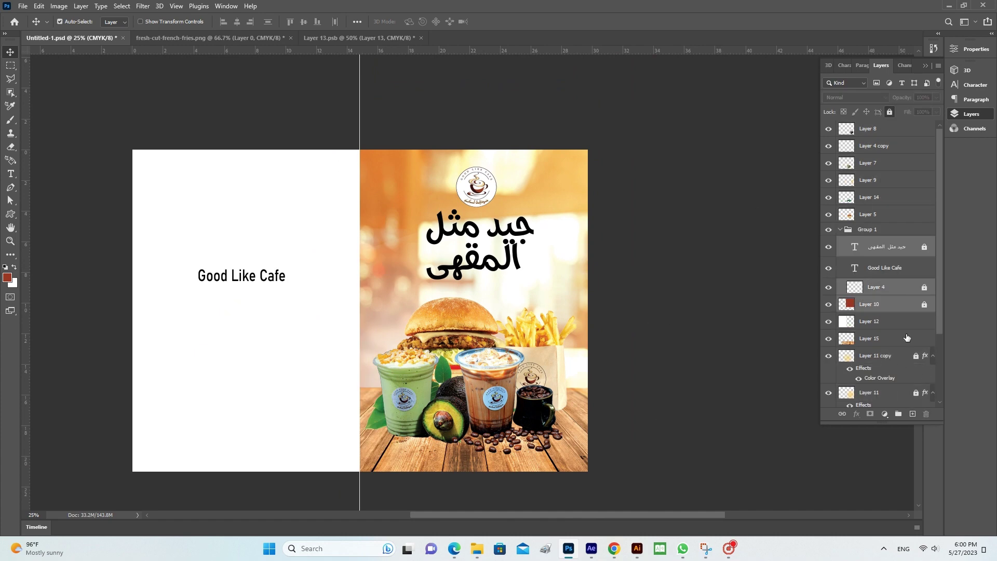
Create a black silhouette of the food collage on a new layer, placed beneath the food layer.
{"action": "left_click", "coordinate": [878, 129]}
{"action": "left_click_drag", "start_coordinate": [520, 374], "coordinate": [306, 374]}
{"action": "key", "text": "ctrl+shift+n"}
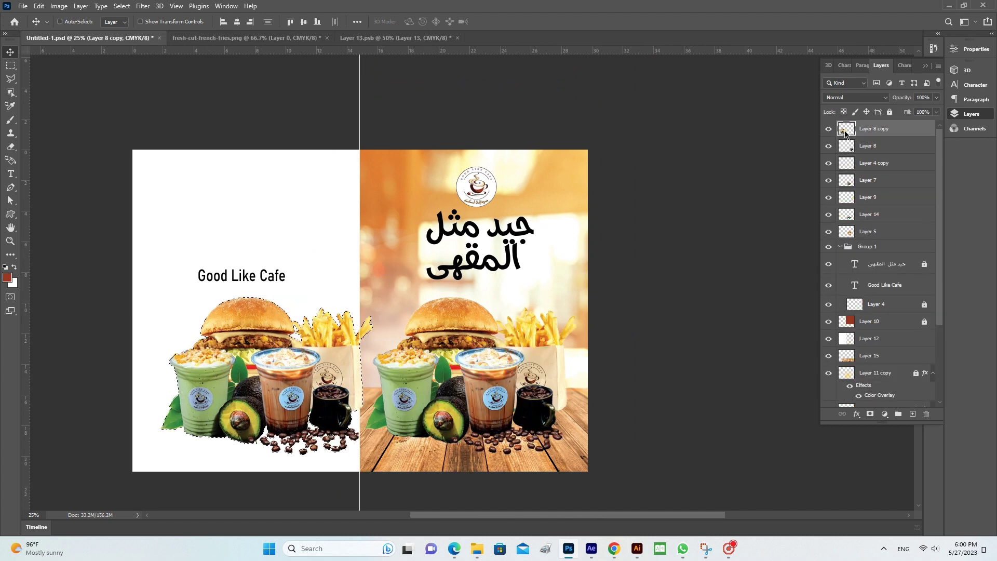
{"action": "key", "text": "i"}
{"action": "left_click", "coordinate": [7, 278]}
{"action": "key", "text": "Return"}
{"action": "key", "text": "alt+BackSpace"}
{"action": "key", "text": "v"}
{"action": "mouse_move", "coordinate": [212, 378]}
{"action": "left_mouse_down"}
{"action": "mouse_move", "coordinate": [426, 377]}
{"action": "mouse_move", "coordinate": [403, 433]}
{"action": "left_mouse_up"}
{"action": "key", "text": "ctrl+bracketleft"}
{"action": "key", "text": "ctrl+bracketleft"}
{"action": "key", "text": "ctrl+bracketleft"}
{"action": "key", "text": "ctrl+bracketleft"}
{"action": "key", "text": "ctrl+bracketleft"}
{"action": "key", "text": "ctrl+bracketleft"}
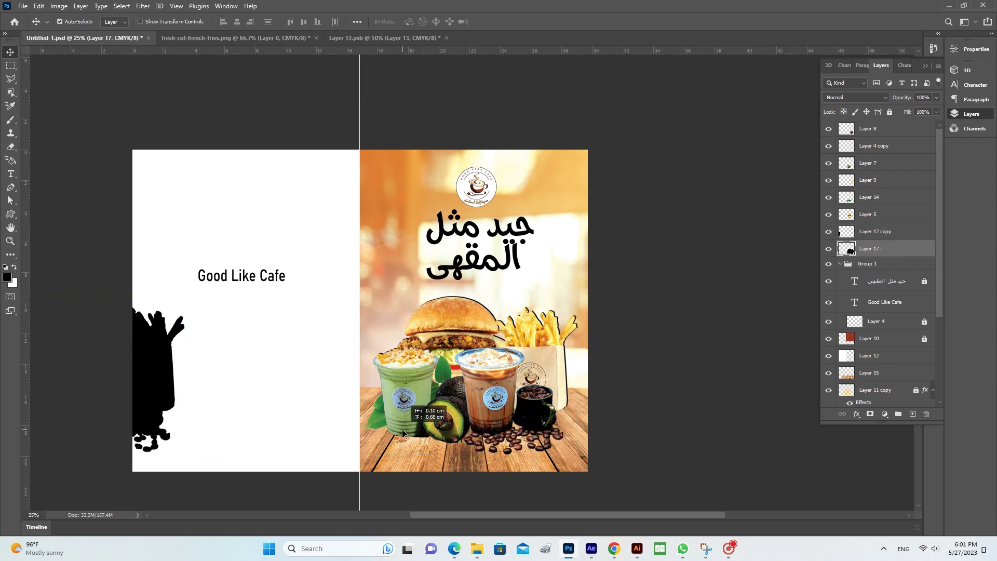
Blur the black silhouette into a soft shadow and change its blend mode.
{"action": "left_click", "coordinate": [142, 5]}
{"action": "left_click", "coordinate": [291, 196]}
{"action": "left_click", "coordinate": [927, 28]}
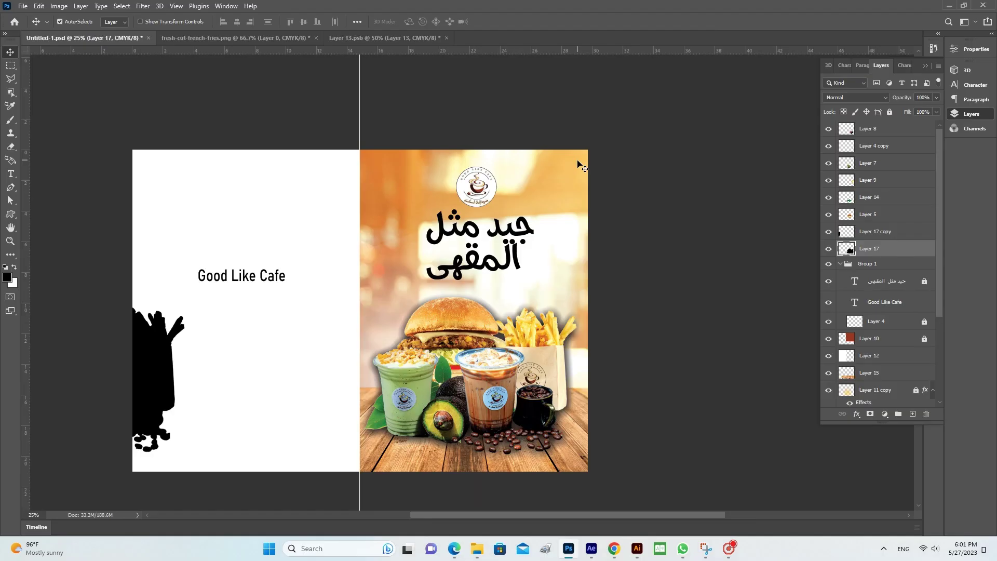
{"action": "key", "text": "ctrl+plus"}
{"action": "left_click", "coordinate": [144, 5]}
{"action": "key", "text": "Return"}
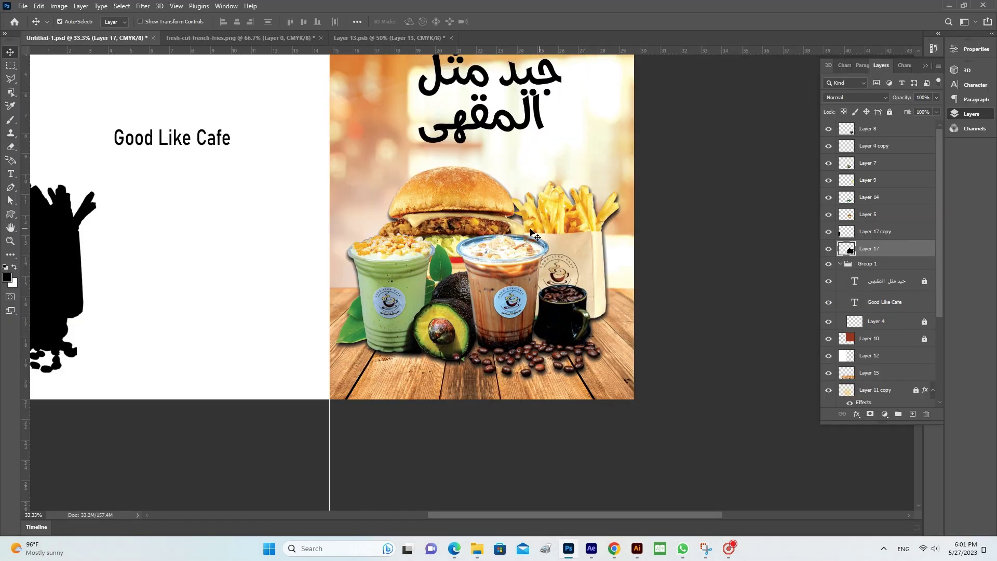
{"action": "left_click", "coordinate": [856, 98]}
{"action": "left_click", "coordinate": [846, 150]}
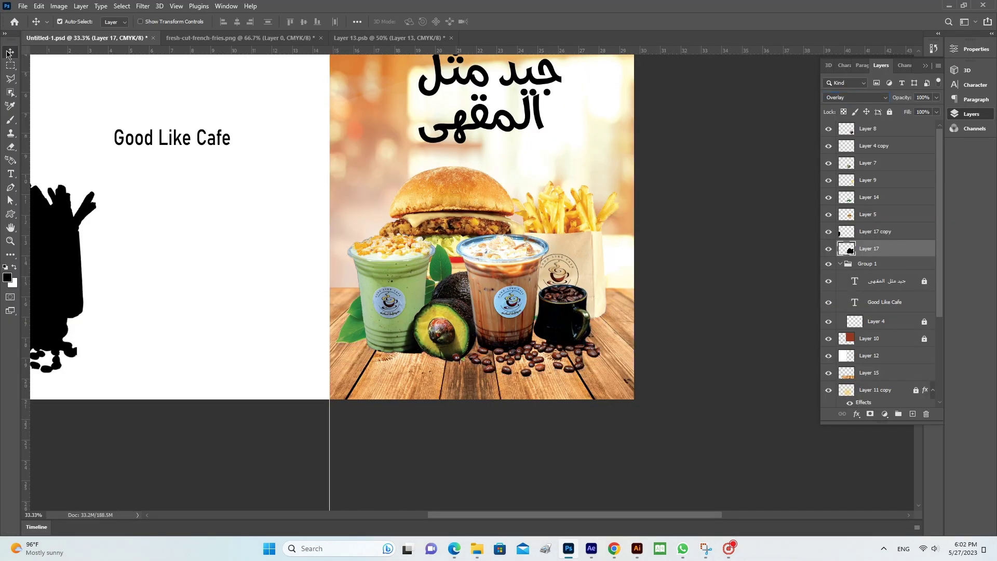
Duplicate the shadow, skew the copy beneath the food, and blend it as Multiply.
{"action": "key", "text": "ctrl+j"}
{"action": "left_click", "coordinate": [851, 98]}
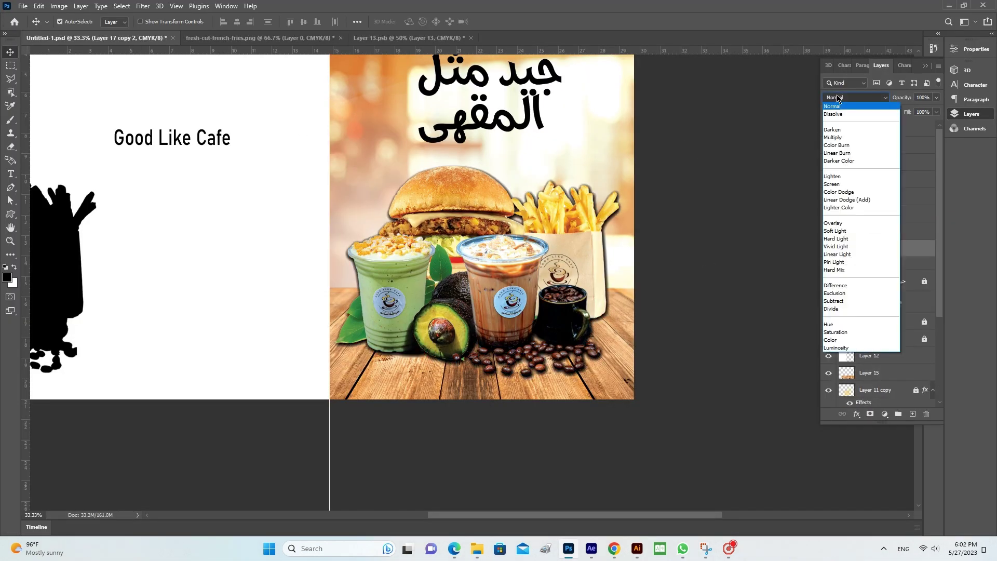
{"action": "left_click", "coordinate": [835, 223]}
{"action": "key", "text": "ctrl+t"}
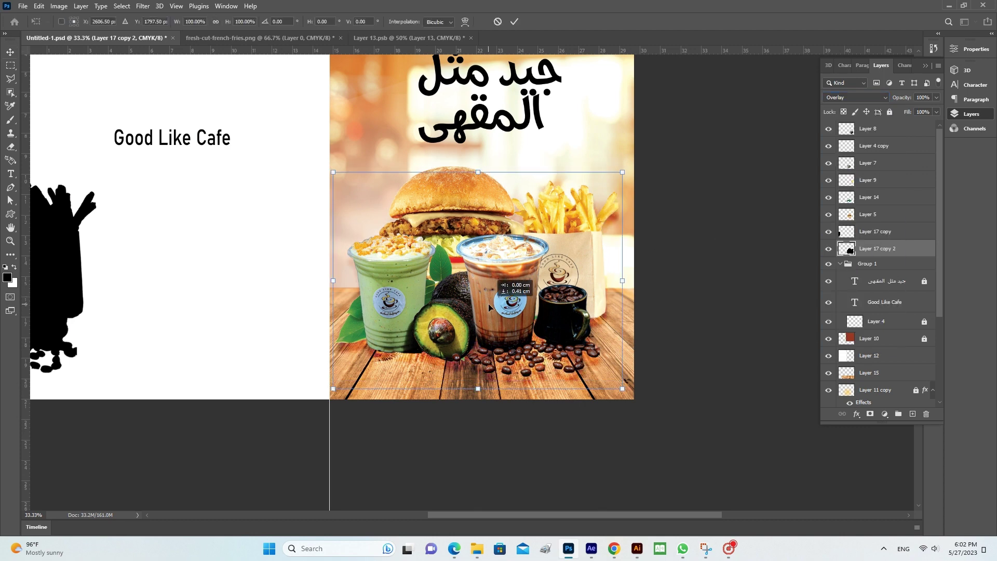
{"action": "left_click_drag", "start_coordinate": [490, 361], "coordinate": [483, 367]}
{"action": "key", "text": "Return"}
{"action": "left_click", "coordinate": [854, 97]}
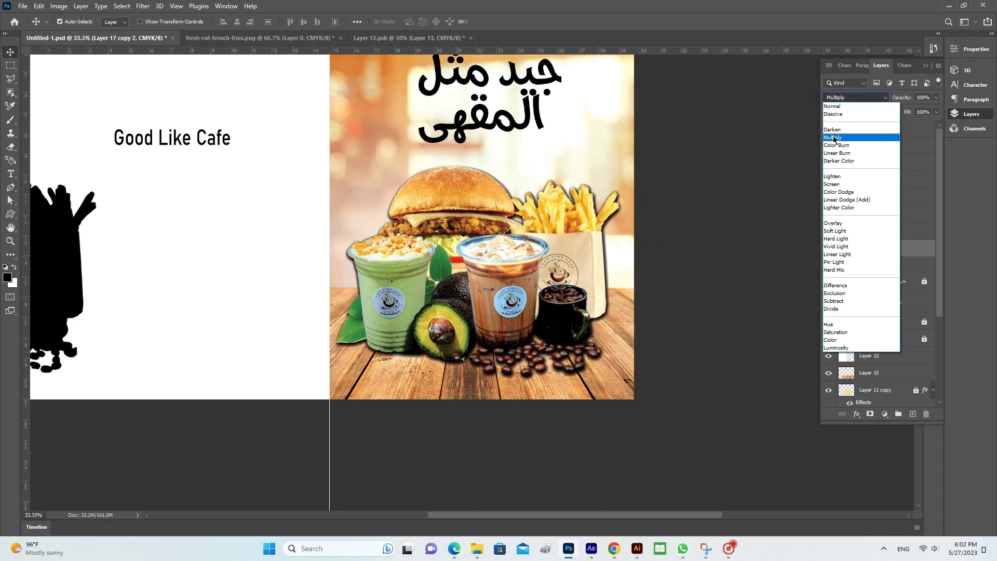
{"action": "left_click", "coordinate": [855, 138]}
Nudge the shadow slightly lower and flatten its height to about 88%.
{"action": "left_click_drag", "start_coordinate": [348, 343], "coordinate": [347, 346]}
{"action": "key", "text": "m"}
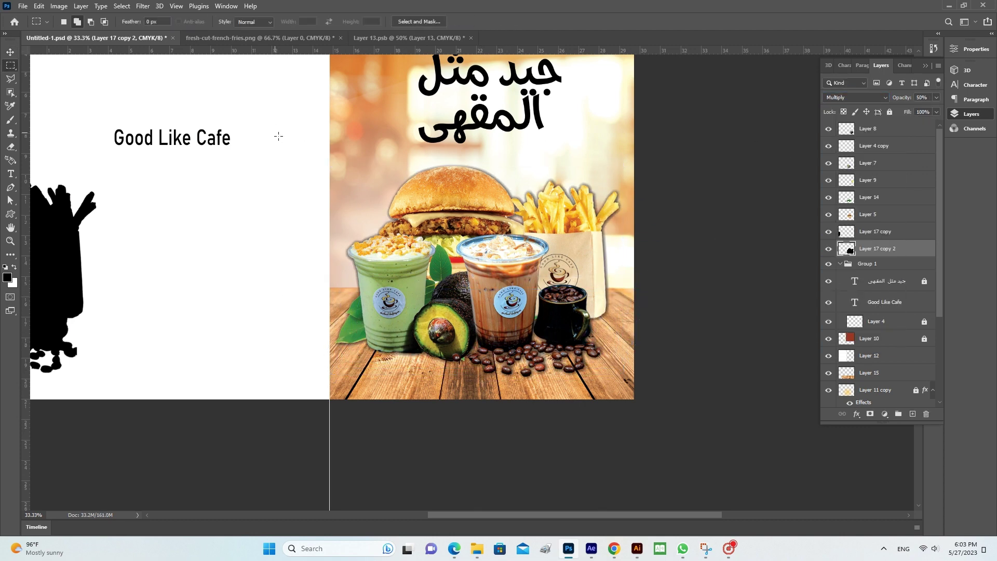
{"action": "key", "text": "ctrl+f"}
{"action": "key", "text": "Escape"}
{"action": "key", "text": "ctrl+d"}
{"action": "key", "text": "ctrl+plus"}
{"action": "key", "text": "v"}
{"action": "left_click_drag", "start_coordinate": [281, 379], "coordinate": [281, 380]}
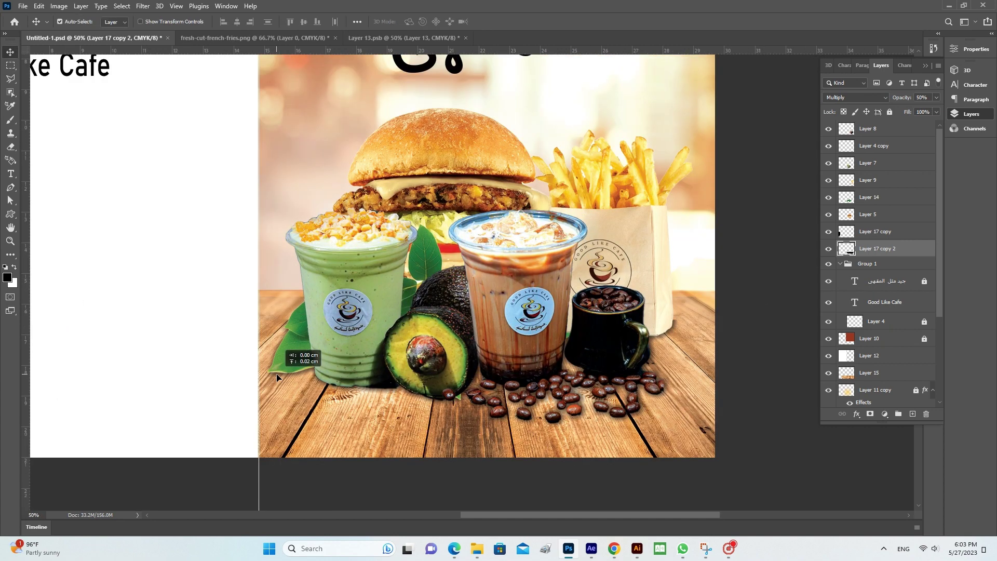
{"action": "key", "text": "ctrl+t"}
{"action": "left_click_drag", "start_coordinate": [471, 318], "coordinate": [471, 331]}
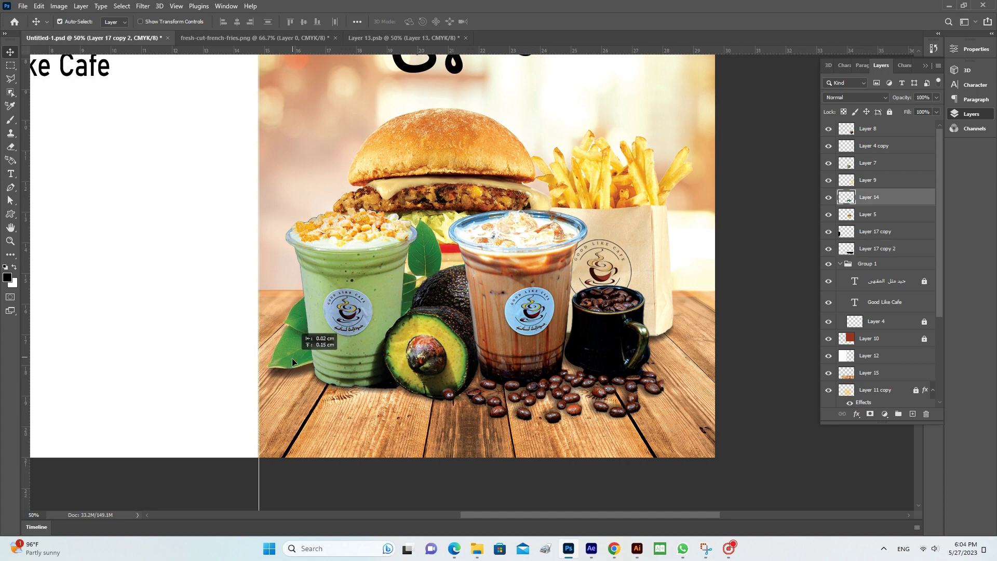
{"action": "left_click", "coordinate": [309, 381]}
{"action": "key", "text": "ctrl+minus"}
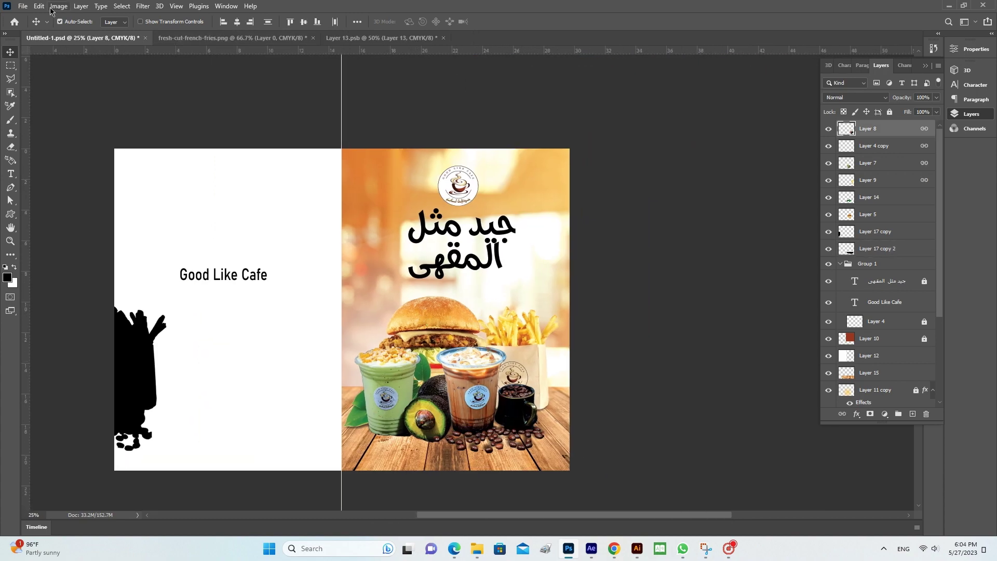
Deepen the tones of the Layer 8 copy with Curves (Ctrl+M).
{"action": "key", "text": "ctrl+m"}
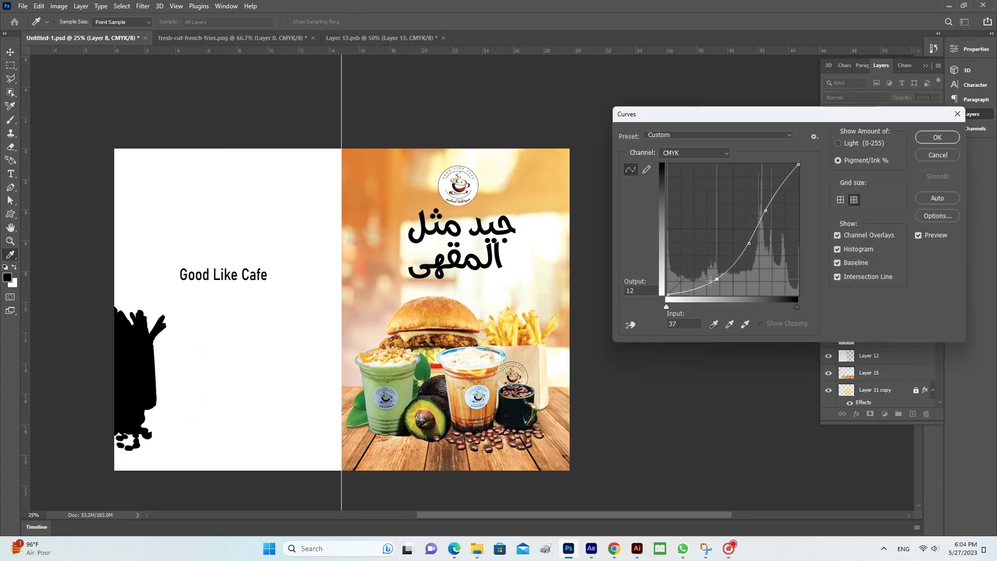
{"action": "key", "text": "Return"}
{"action": "key", "text": "ctrl+plus"}
{"action": "key", "text": "ctrl+plus"}
{"action": "scroll", "coordinate": [571, 229], "scroll_direction": "down", "scroll_amount": 2}
{"action": "key", "text": "ctrl+m"}
{"action": "left_click_drag", "start_coordinate": [719, 243], "coordinate": [719, 253]}
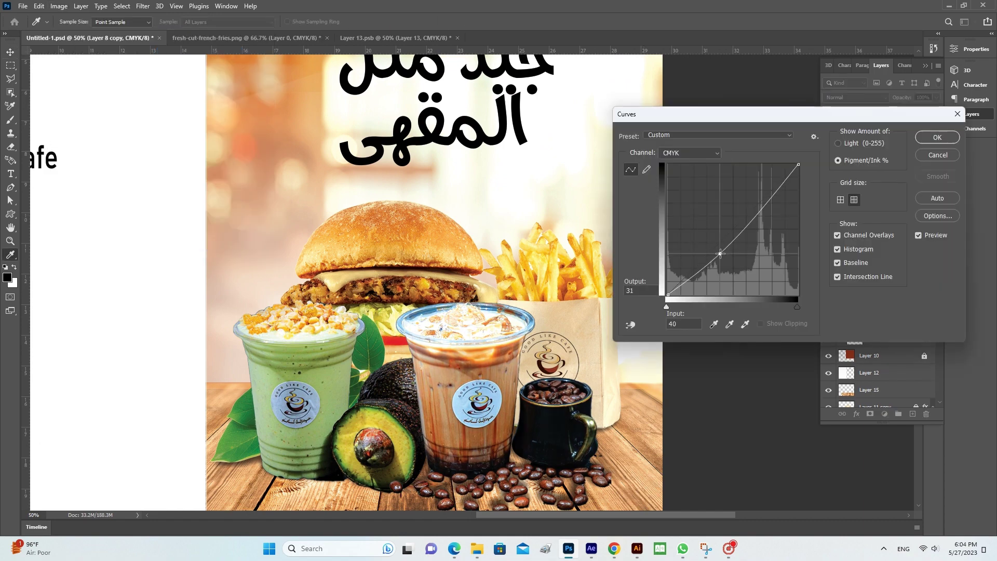
{"action": "left_click_drag", "start_coordinate": [753, 220], "coordinate": [748, 229]}
{"action": "key", "text": "Return"}
{"action": "key", "text": "e"}
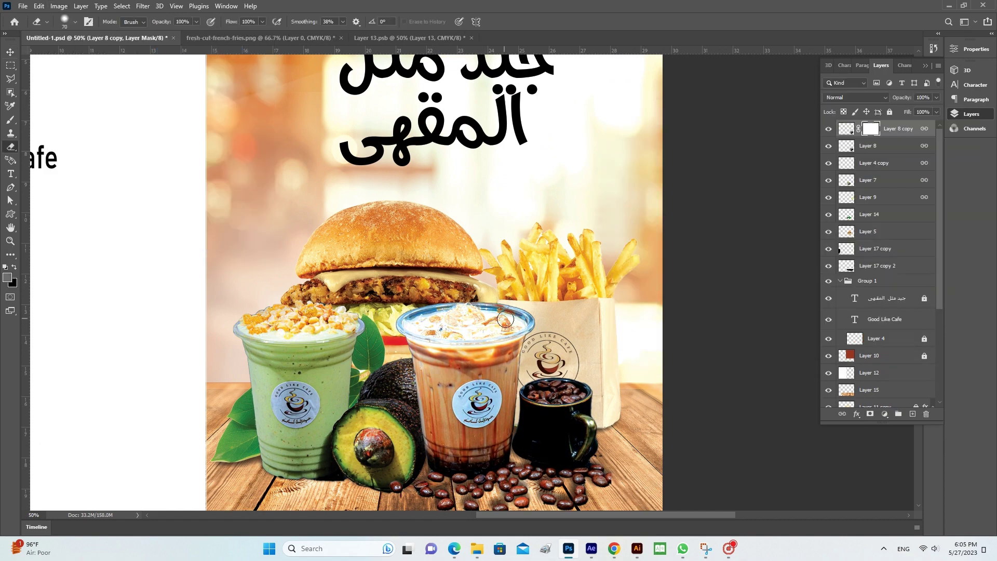
Brighten Layer 7 with a Curves adjustment, then duplicate it.
{"action": "left_click", "coordinate": [868, 180]}
{"action": "left_click", "coordinate": [58, 6]}
{"action": "left_click", "coordinate": [171, 52]}
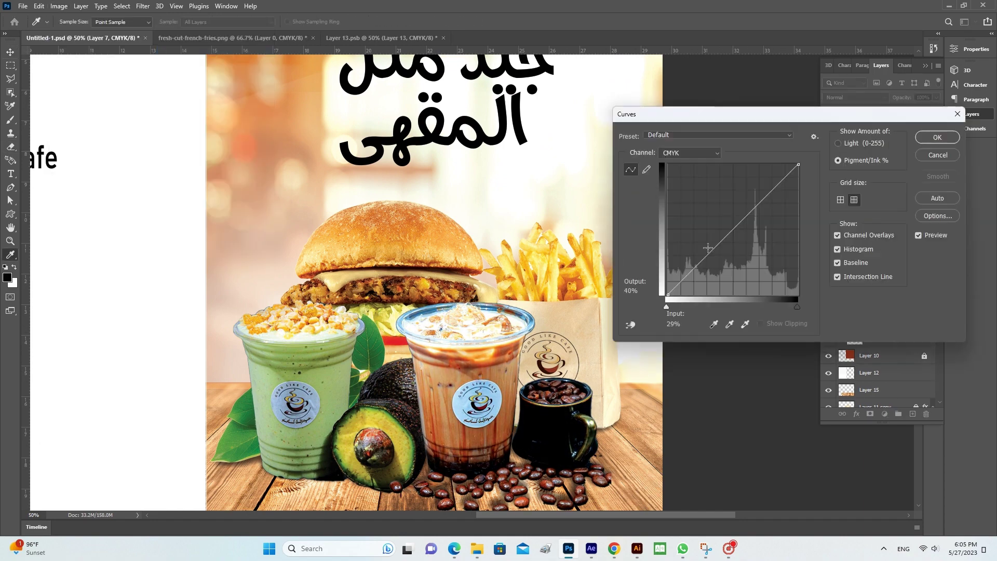
{"action": "left_click_drag", "start_coordinate": [722, 241], "coordinate": [722, 257]}
{"action": "key", "text": "Return"}
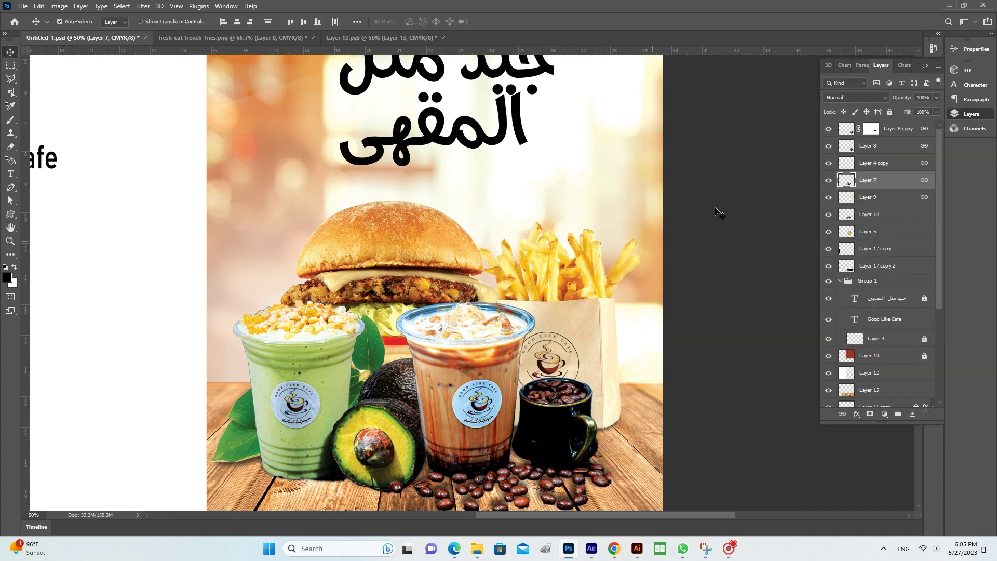
{"action": "key", "text": "ctrl+j"}
Apply Curves adjustments to the Layer 7 copy and Layer 9.
{"action": "left_click", "coordinate": [59, 6]}
{"action": "left_click", "coordinate": [171, 51]}
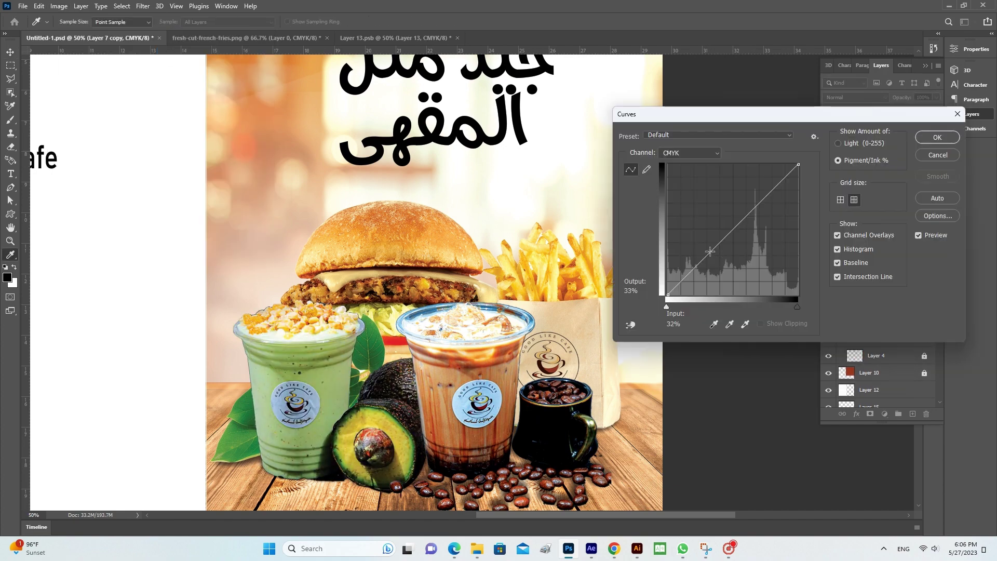
{"action": "key", "text": "Return"}
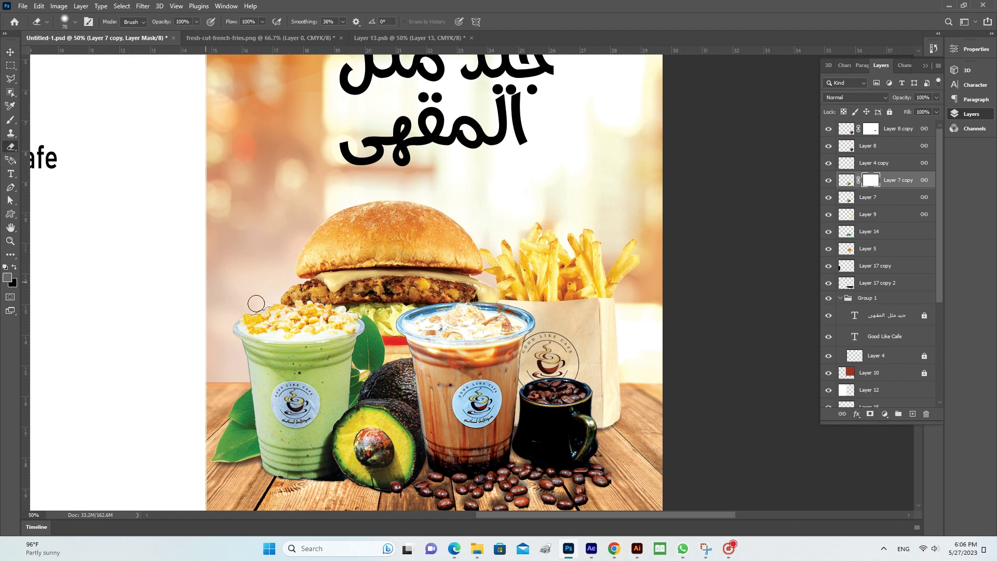
{"action": "left_click", "coordinate": [58, 5]}
{"action": "left_click", "coordinate": [172, 51]}
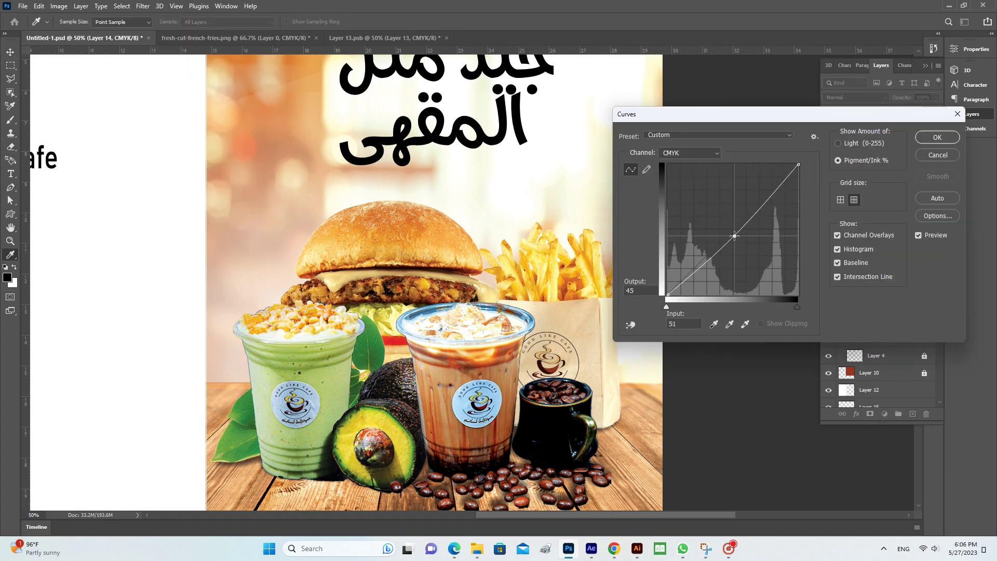
{"action": "key", "text": "Return"}
{"action": "key", "text": "ctrl+minus"}
{"action": "left_click", "coordinate": [59, 5]}
{"action": "left_click", "coordinate": [171, 52]}
{"action": "key", "text": "Return"}
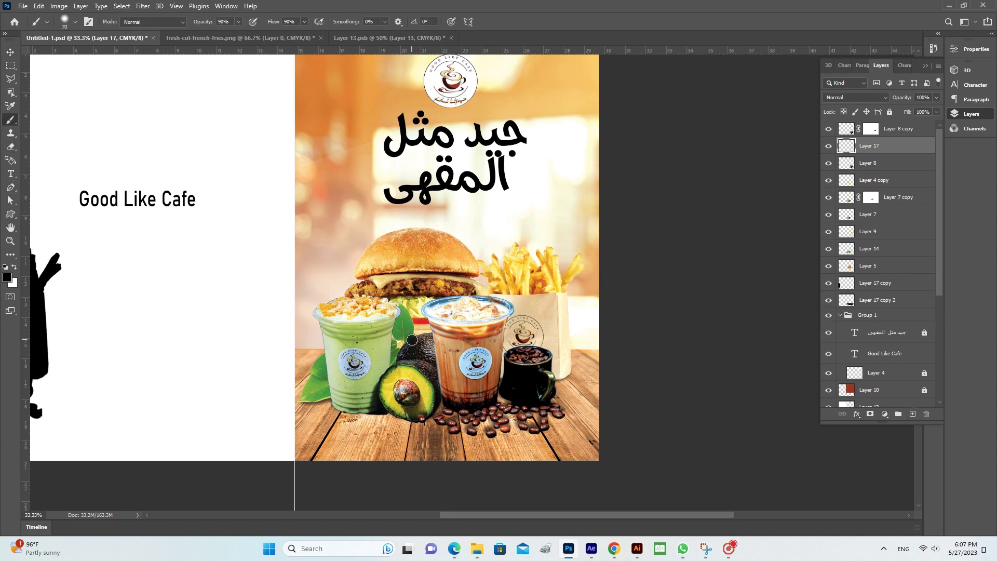
Apply a Gaussian Blur to the shadow and select the Layer 7 copy.
{"action": "left_click", "coordinate": [143, 6]}
{"action": "left_click", "coordinate": [296, 179]}
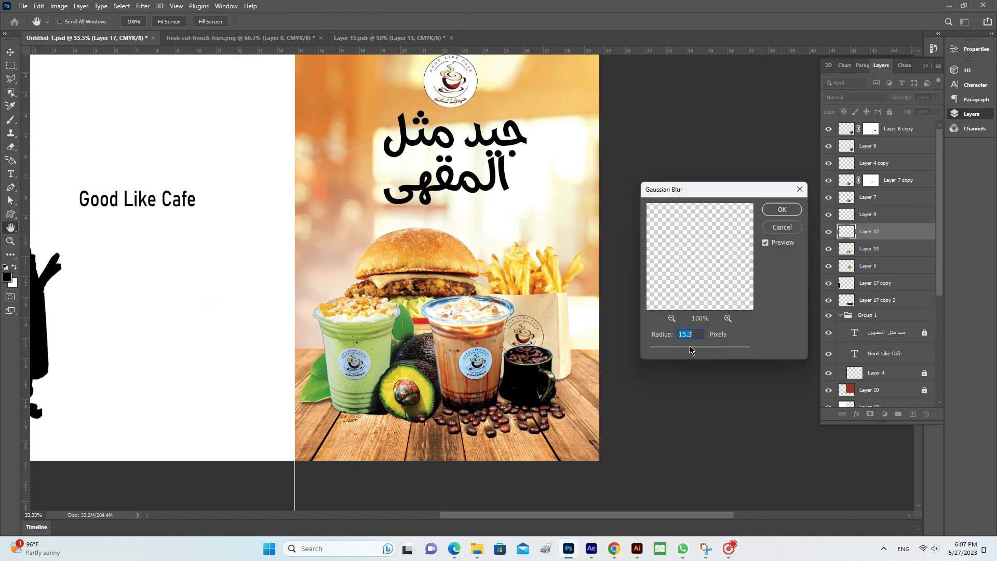
{"action": "left_click", "coordinate": [775, 214]}
{"action": "key", "text": "v"}
{"action": "left_click", "coordinate": [421, 348]}
{"action": "key", "text": "ctrl+plus"}
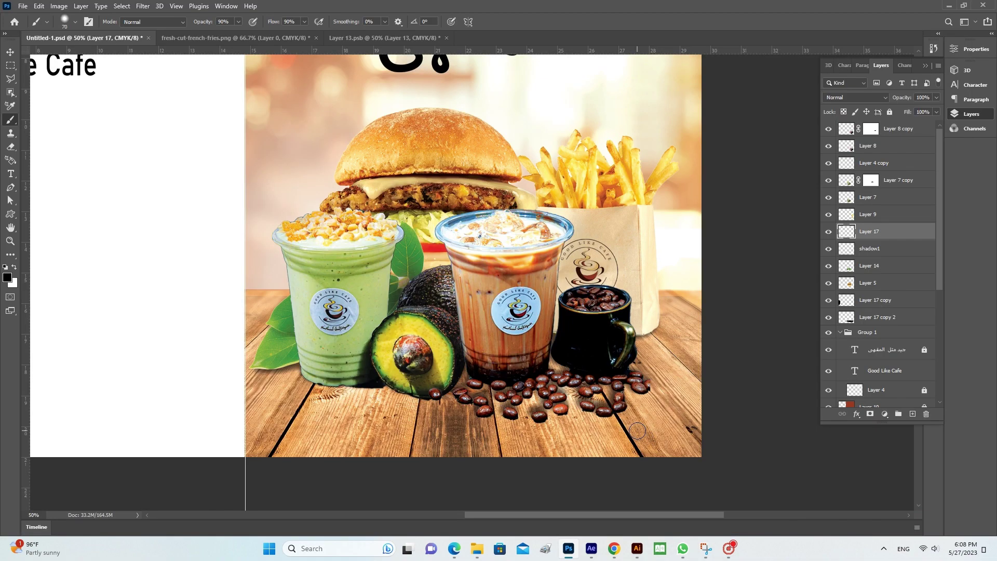
Set the overlay layer to Hard Light at roughly 77% opacity.
{"action": "left_click", "coordinate": [682, 548]}
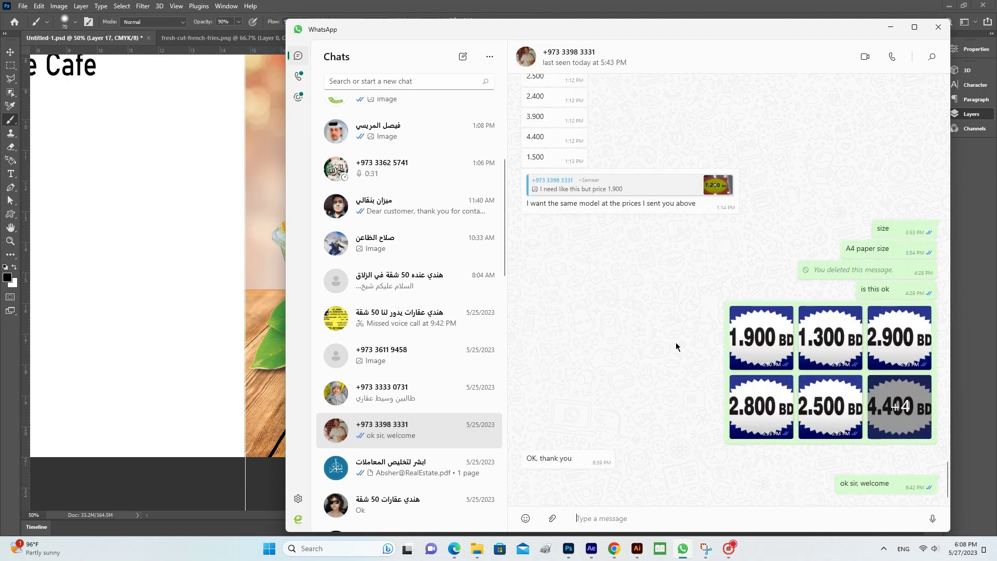
{"action": "key", "text": "alt+Tab"}
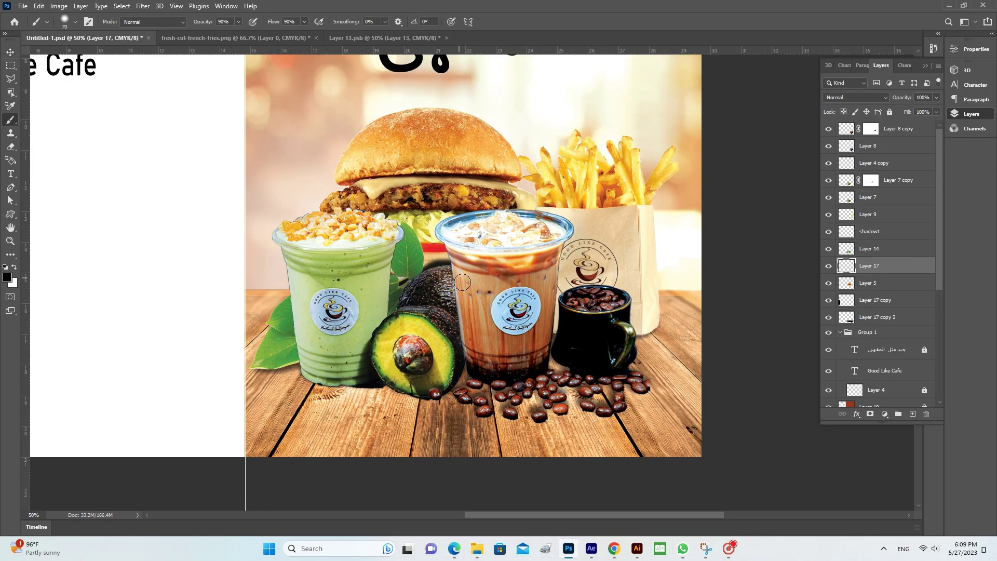
{"action": "left_click", "coordinate": [143, 6]}
{"action": "left_click", "coordinate": [936, 98]}
{"action": "left_click_drag", "start_coordinate": [938, 111], "coordinate": [928, 111]}
{"action": "left_click", "coordinate": [854, 97]}
{"action": "left_click", "coordinate": [852, 250]}
{"action": "key", "text": "v"}
Re-apply the blur to the shadow layer and name it 'Shadow 2'.
{"action": "key", "text": "ctrl+alt+f"}
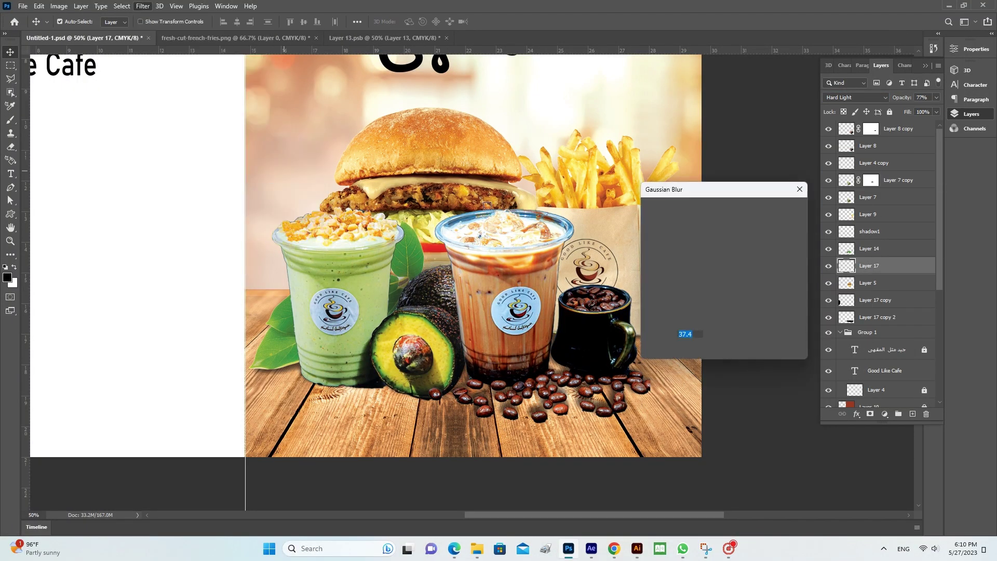
{"action": "key", "text": "Return"}
{"action": "double_click", "coordinate": [869, 266]}
{"action": "type", "text": "Shadow 2"}
{"action": "key", "text": "Return"}
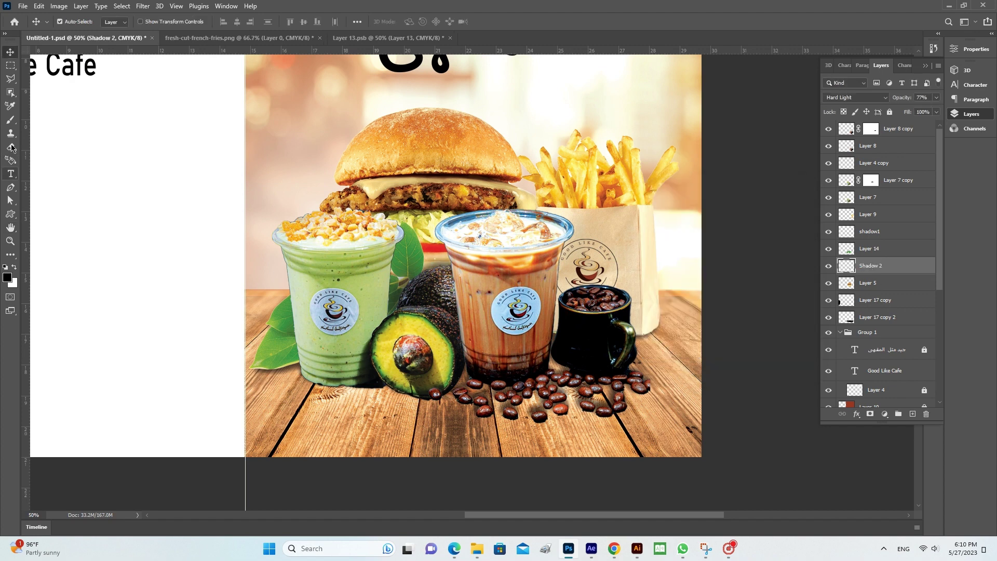
Add new top layers and paint a dark shadow stroke beside the coffee cup.
{"action": "left_click", "coordinate": [11, 119]}
{"action": "left_click", "coordinate": [912, 414]}
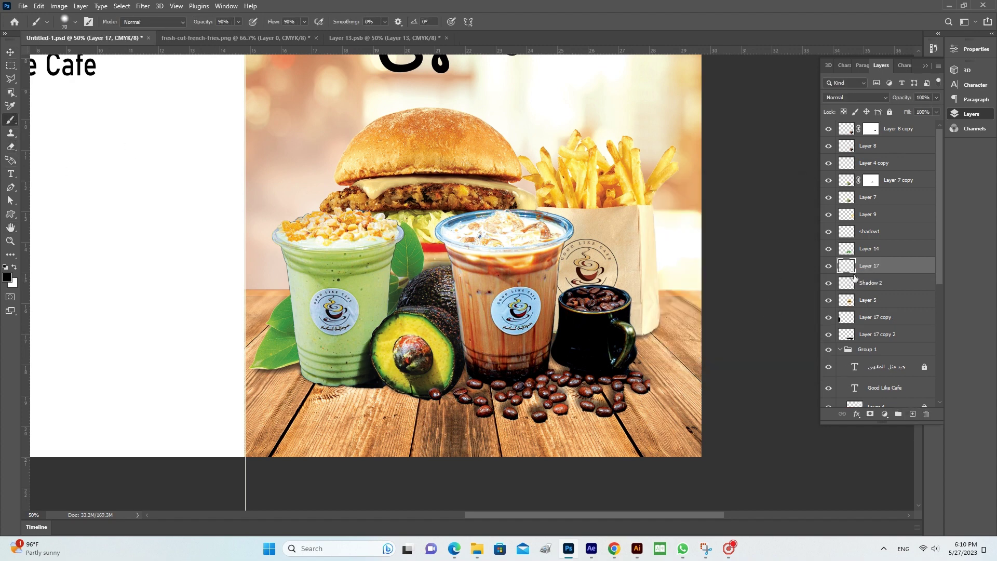
{"action": "key", "text": "ctrl+shift+bracketright"}
{"action": "key", "text": "ctrl+shift+alt+n"}
{"action": "left_click_drag", "start_coordinate": [631, 294], "coordinate": [572, 287]}
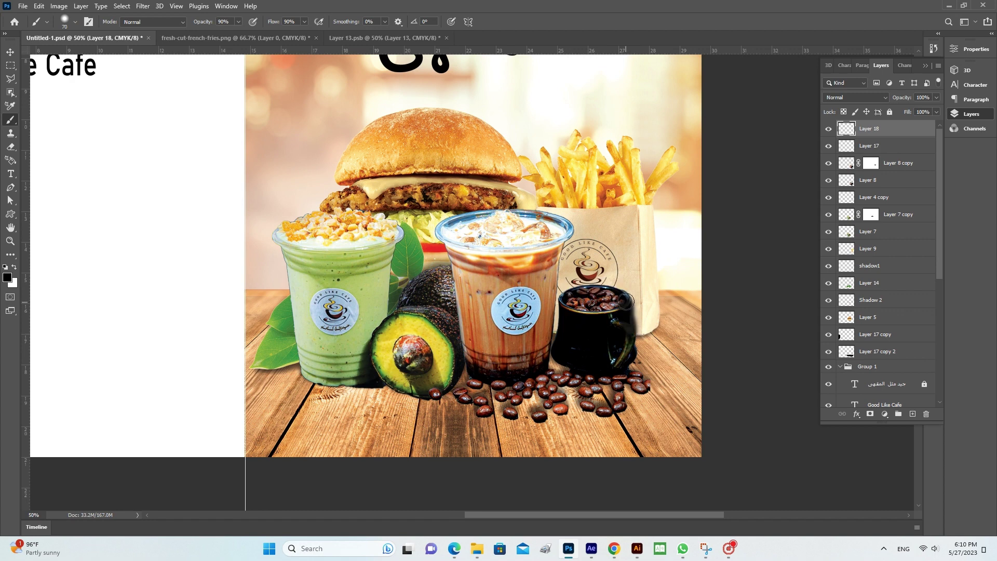
Blur the cup shadow, move it behind the cup, and flatten it underneath.
{"action": "key", "text": "ctrl+bracketleft"}
{"action": "key", "text": "ctrl+bracketleft"}
{"action": "key", "text": "ctrl+bracketleft"}
{"action": "key", "text": "v"}
{"action": "left_click", "coordinate": [147, 9]}
{"action": "left_click", "coordinate": [276, 195]}
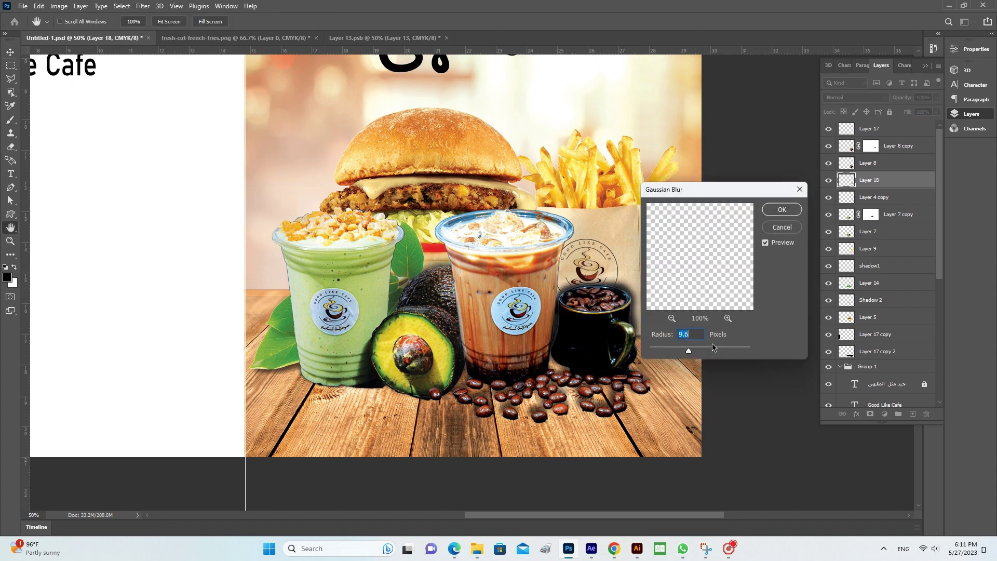
{"action": "left_click_drag", "start_coordinate": [721, 353], "coordinate": [709, 353]}
{"action": "key", "text": "Return"}
{"action": "key", "text": "ctrl+t"}
{"action": "left_click_drag", "start_coordinate": [589, 276], "coordinate": [592, 284]}
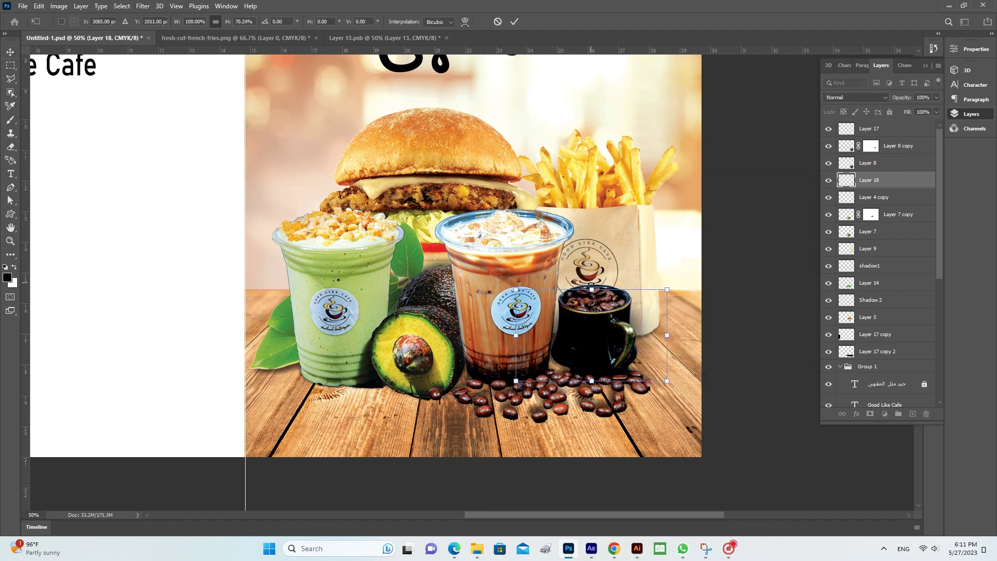
{"action": "key", "text": "Return"}
Name the cup shadow 'Shadow 3', then duplicate and merge the shadow copies.
{"action": "double_click", "coordinate": [868, 180]}
{"action": "type", "text": "Shadow 3"}
{"action": "key", "text": "Return"}
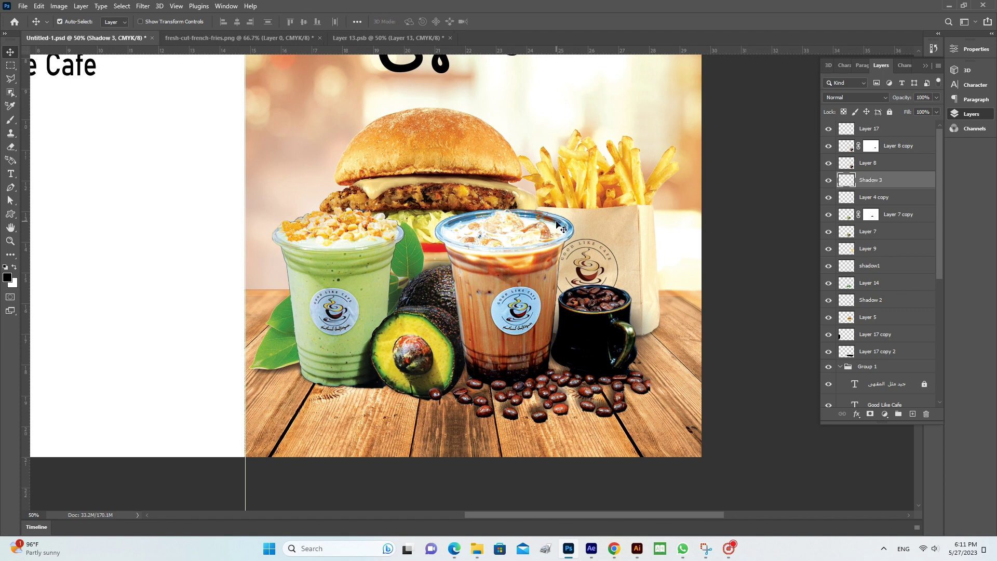
{"action": "key", "text": "ctrl+j"}
{"action": "key", "text": "ctrl+j"}
{"action": "left_click", "coordinate": [899, 214], "text": "shift"}
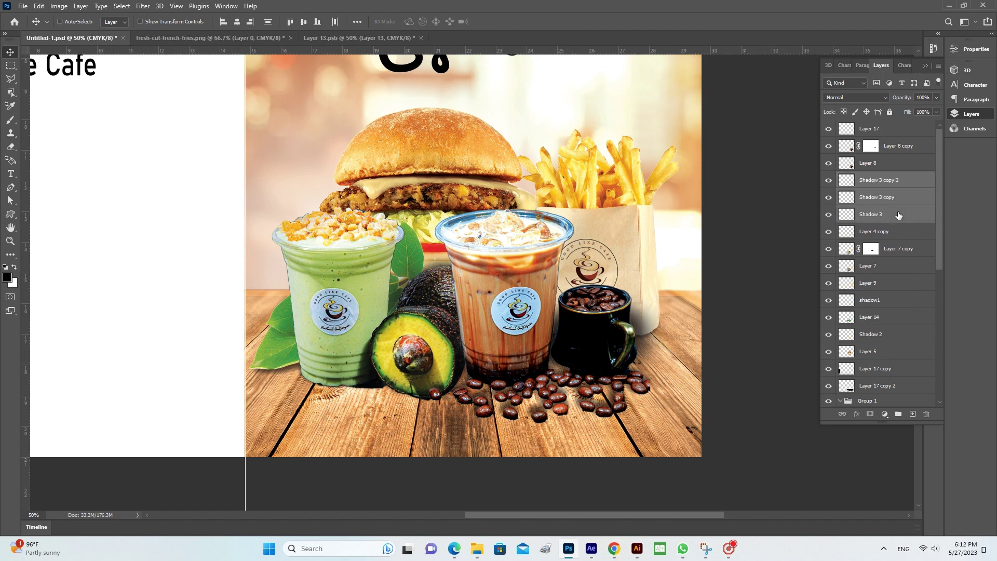
{"action": "key", "text": "ctrl+e"}
Squash the merged shadow under the cup and set its opacity to 68%.
{"action": "key", "text": "ctrl+t"}
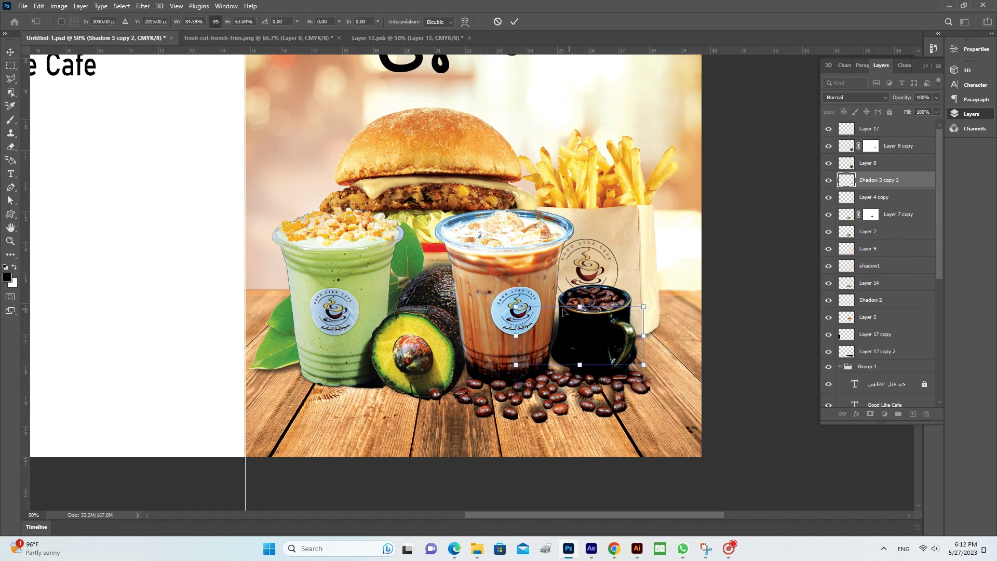
{"action": "left_click_drag", "start_coordinate": [562, 312], "coordinate": [657, 309]}
{"action": "key", "text": "6"}
{"action": "key", "text": "8"}
{"action": "key", "text": "Return"}
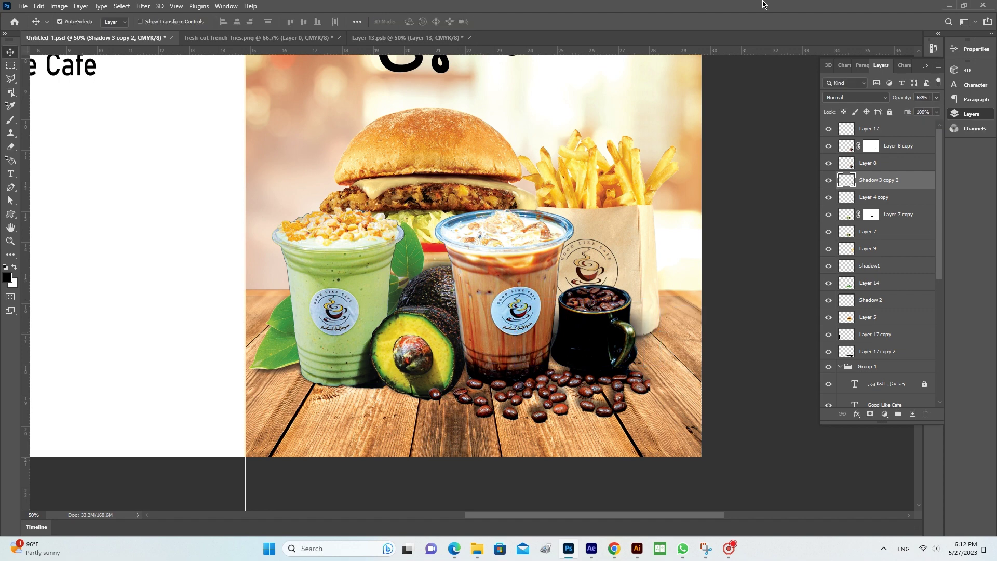
Paint a black stroke across the burger base on a new layer behind the cups.
{"action": "left_click", "coordinate": [870, 128]}
{"action": "key", "text": "ctrl+shift+alt+n"}
{"action": "key", "text": "b"}
{"action": "left_click_drag", "start_coordinate": [312, 210], "coordinate": [571, 228]}
{"action": "key", "text": "ctrl+bracketleft"}
{"action": "key", "text": "ctrl+bracketleft"}
{"action": "key", "text": "ctrl+bracketleft"}
{"action": "key", "text": "ctrl+bracketleft"}
{"action": "key", "text": "ctrl+bracketleft"}
{"action": "key", "text": "ctrl+bracketleft"}
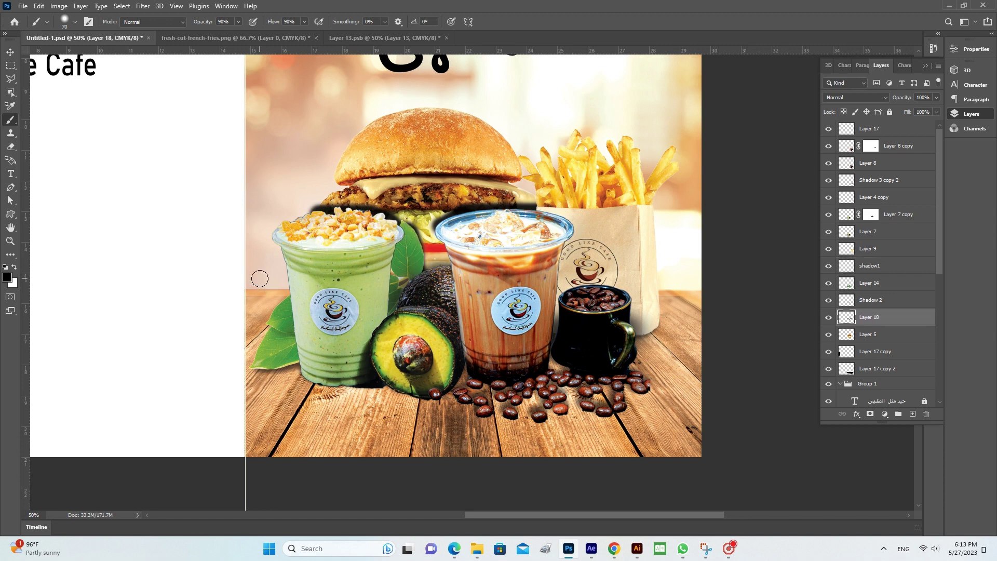
Blur the black stroke and erase the part showing behind the cups.
{"action": "left_click", "coordinate": [143, 6]}
{"action": "left_click", "coordinate": [166, 17]}
{"action": "key", "text": "Return"}
{"action": "key", "text": "ctrl+t"}
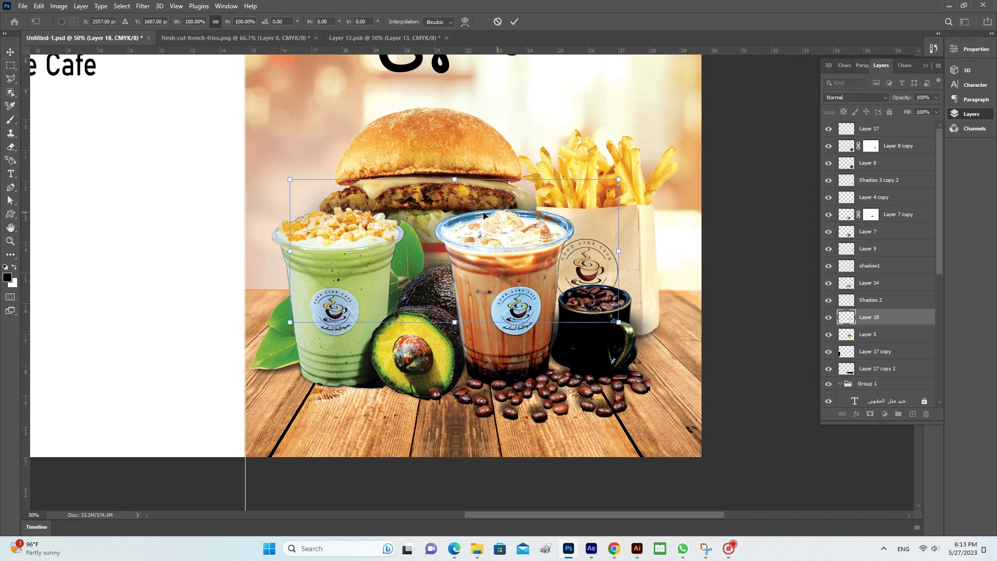
{"action": "key", "text": "Return"}
{"action": "key", "text": "e"}
{"action": "left_click_drag", "start_coordinate": [311, 198], "coordinate": [499, 187]}
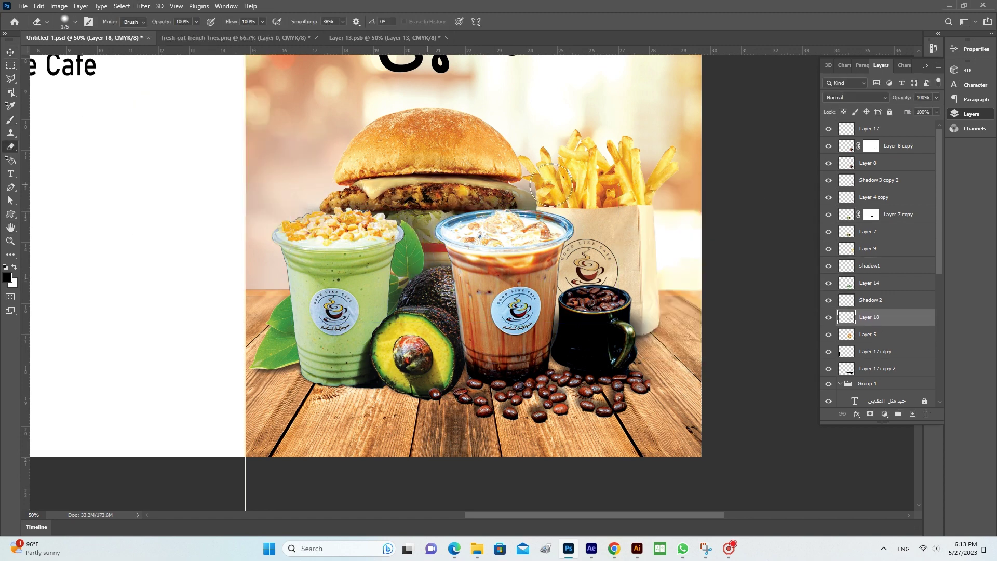
{"action": "key", "text": "ctrl+minus"}
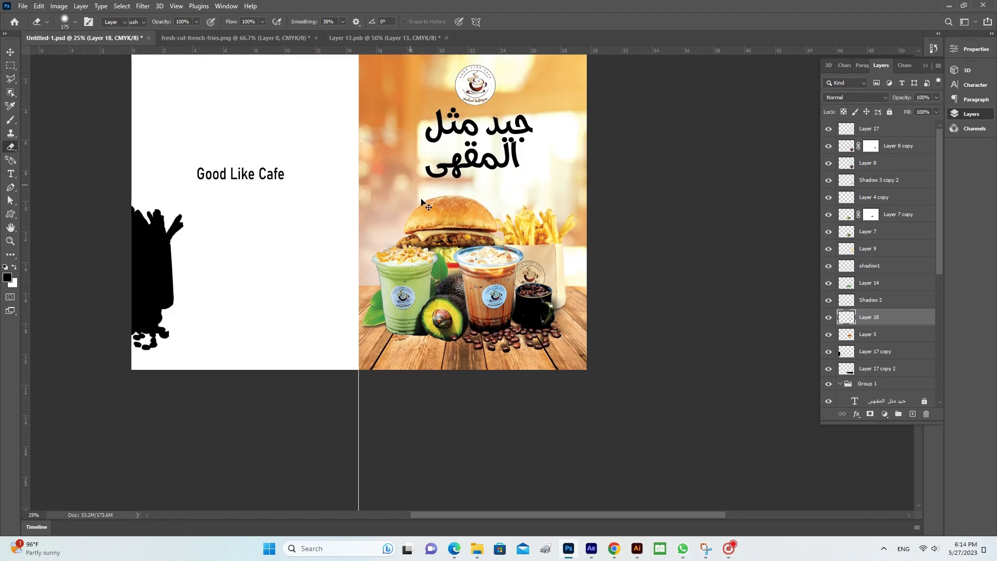
{"action": "key", "text": "ctrl+m"}
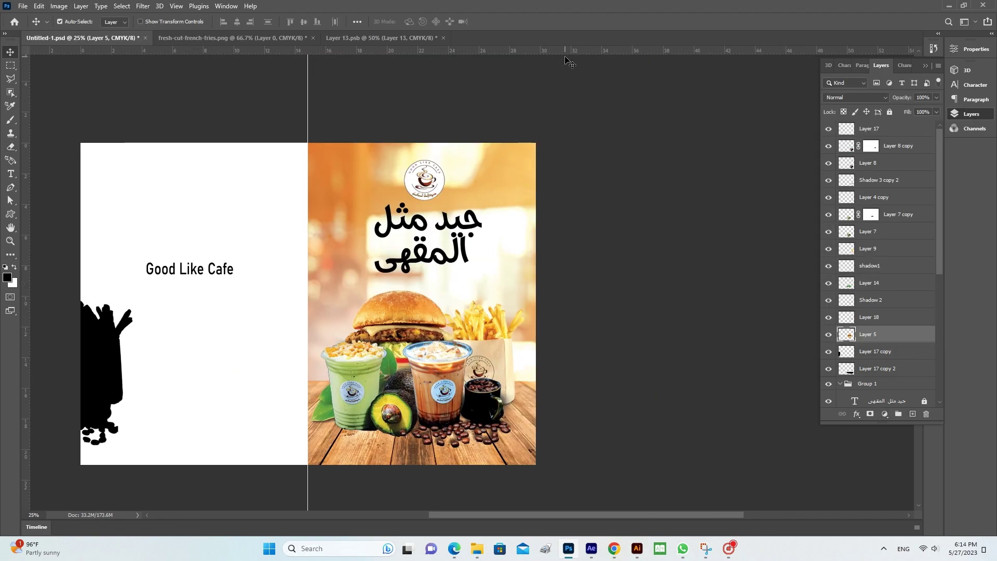
Save the flyer as A4_Flyer.psd.
{"action": "key", "text": "ctrl+shift+s"}
{"action": "type", "text": "A4_Fl"}
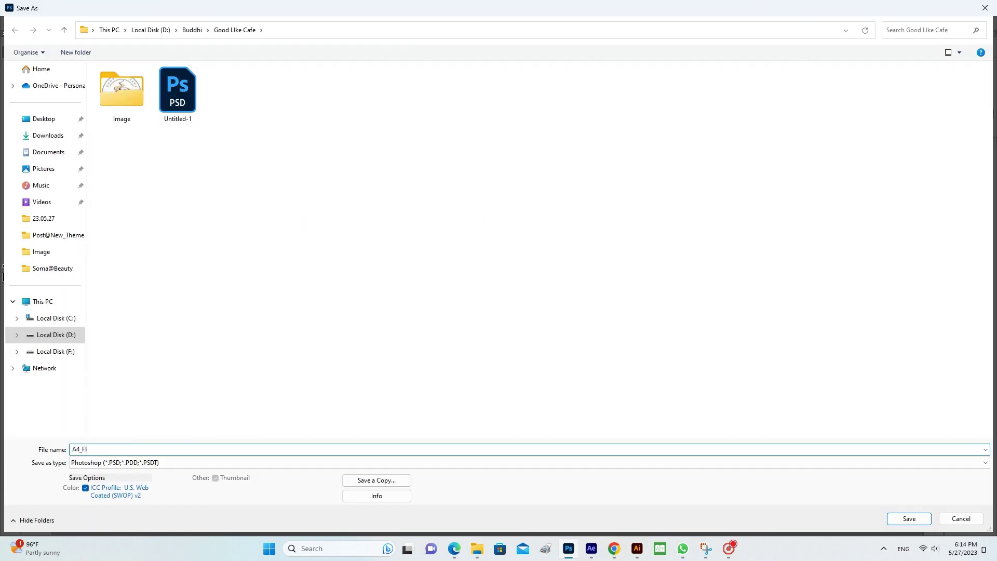
{"action": "type", "text": "yer"}
{"action": "key", "text": "Return"}
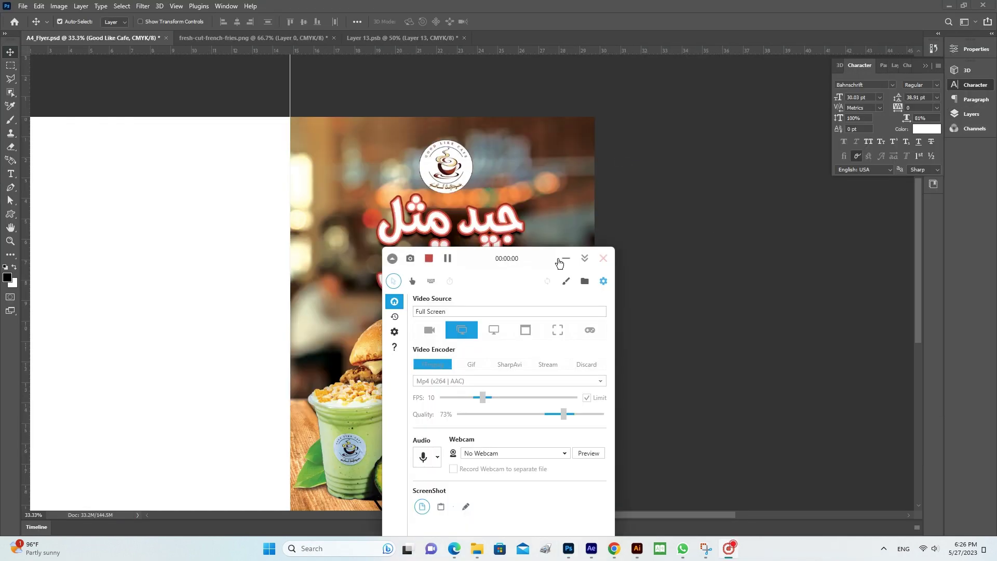
Preview fonts on 'Good Like Cafe', stepping from Bauhaus 93 through Broadway, Cairo, Cooper Black to Curlz MT.
{"action": "left_click", "coordinate": [565, 260]}
{"action": "left_click", "coordinate": [722, 241]}
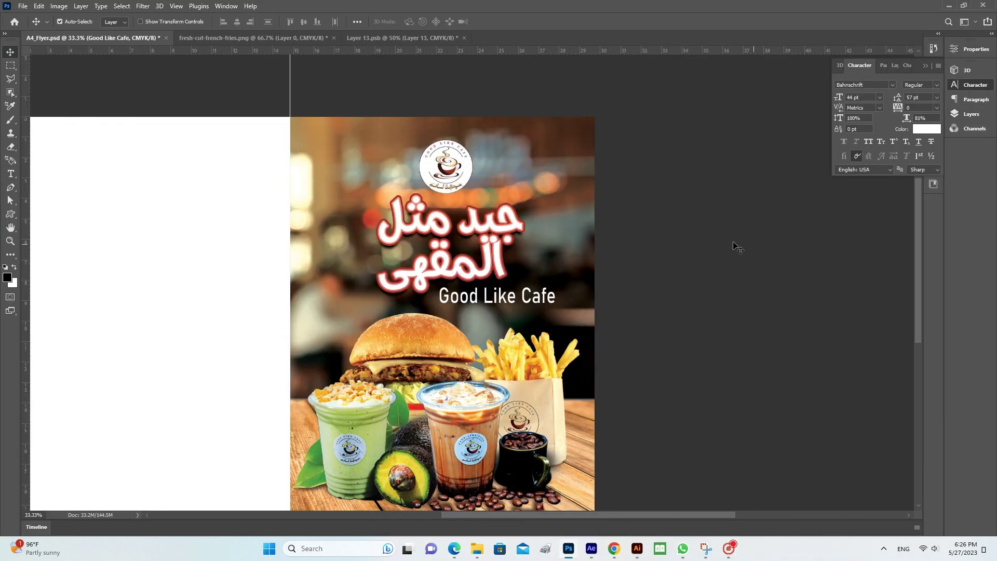
{"action": "left_click_drag", "start_coordinate": [688, 238], "coordinate": [726, 207]}
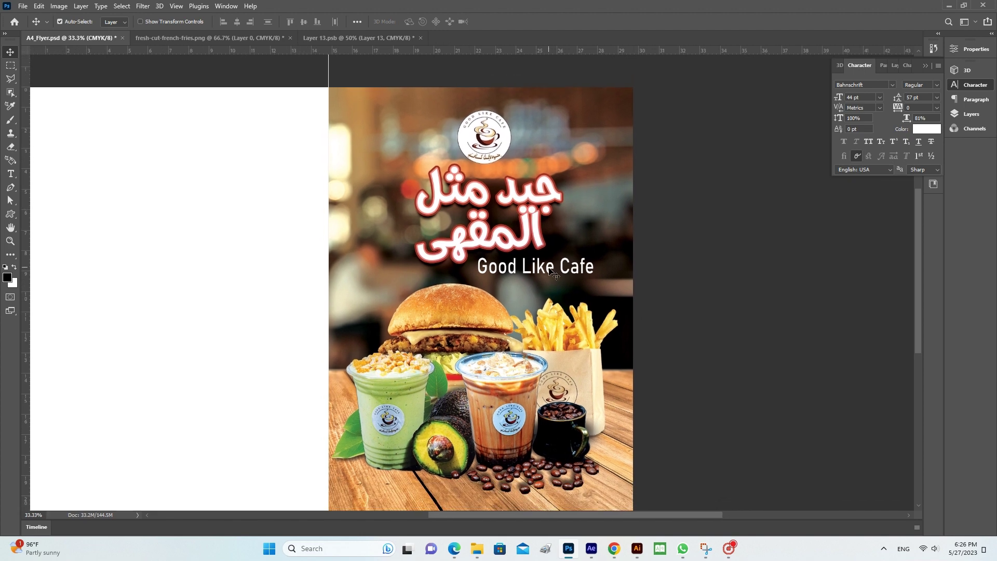
{"action": "left_click", "coordinate": [551, 273]}
{"action": "left_click", "coordinate": [864, 85]}
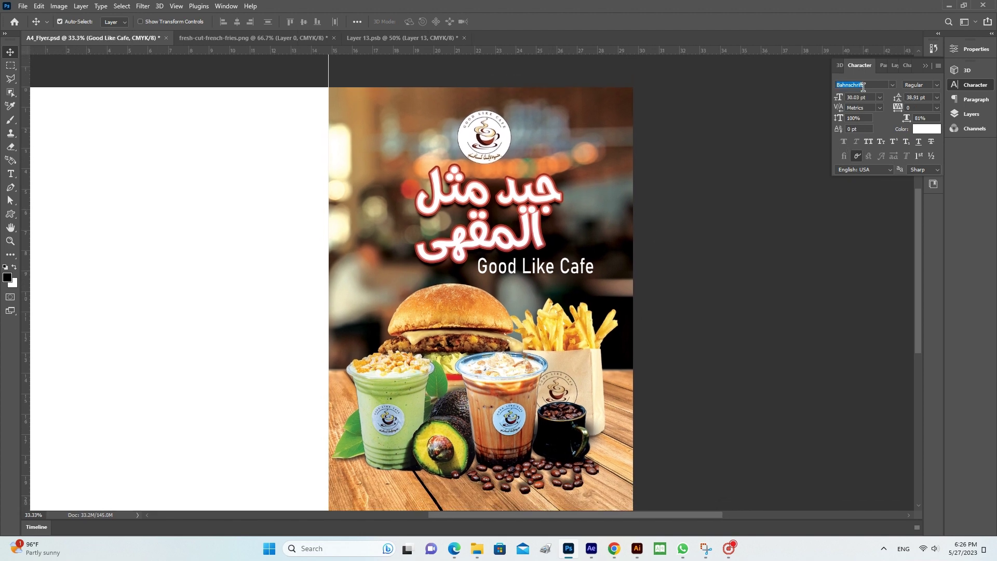
{"action": "key", "text": "Down"}
{"action": "key", "text": "Down"}
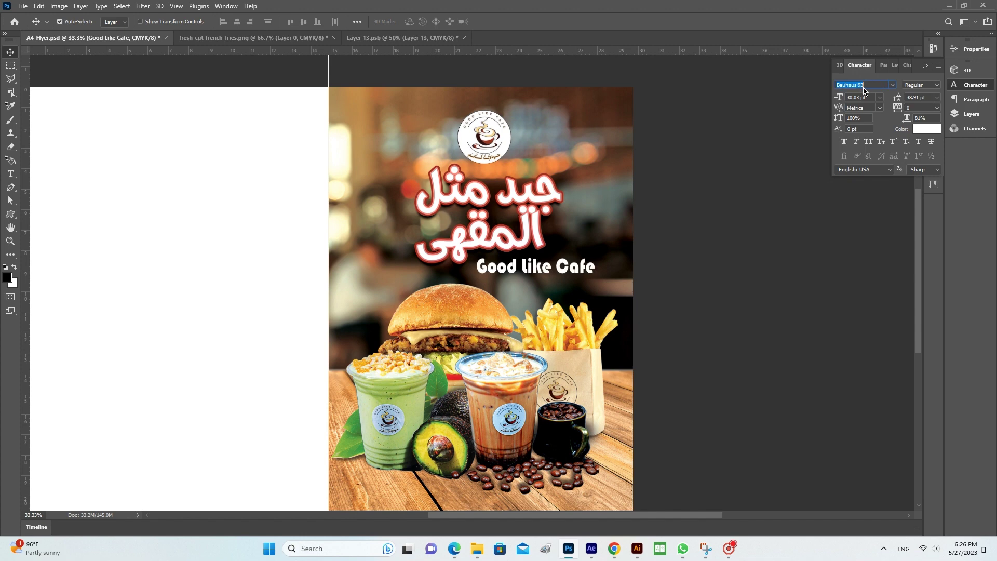
{"action": "key", "text": "Down"}
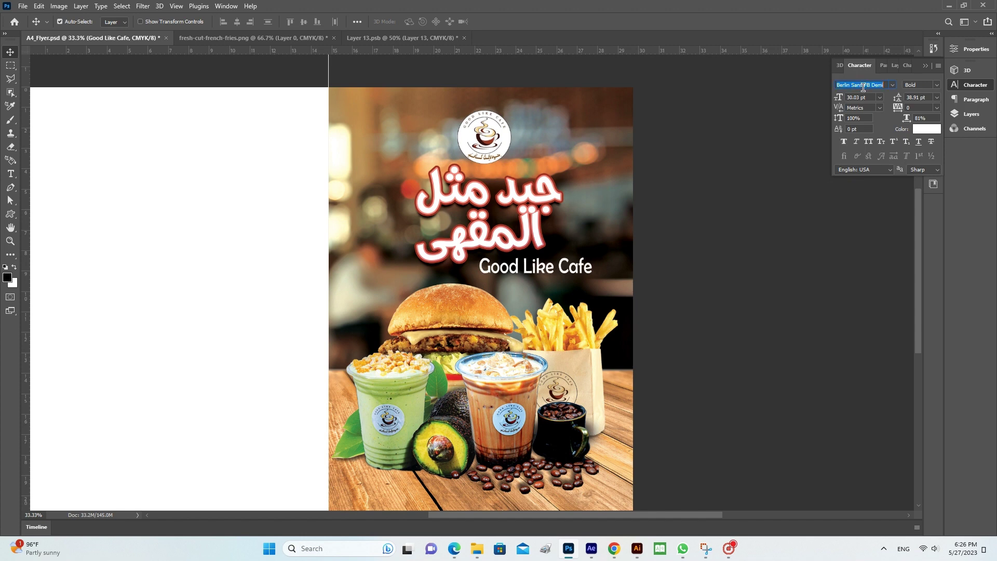
{"action": "key", "text": "Down"}
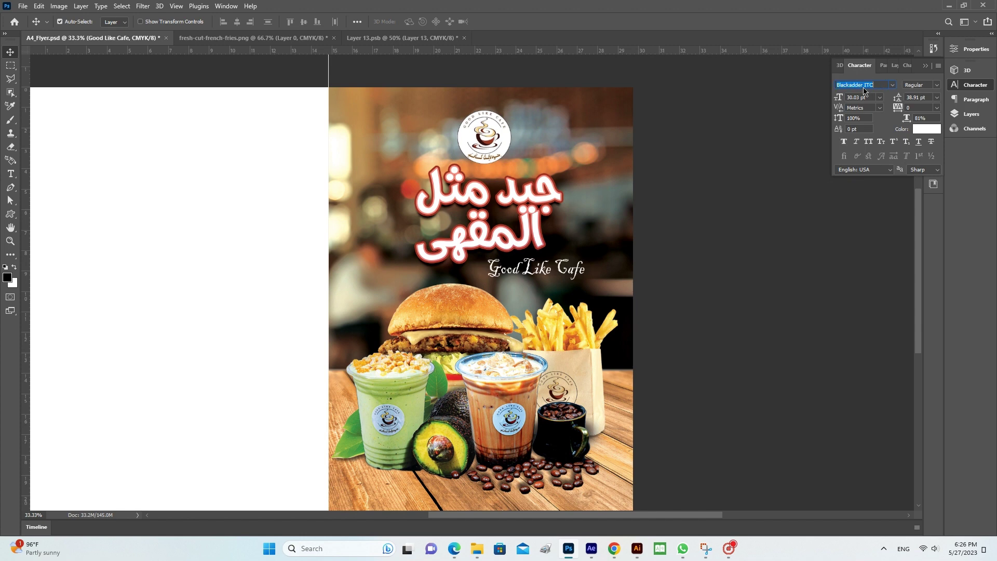
{"action": "key", "text": "Down"}
{"action": "key", "text": "Down"}
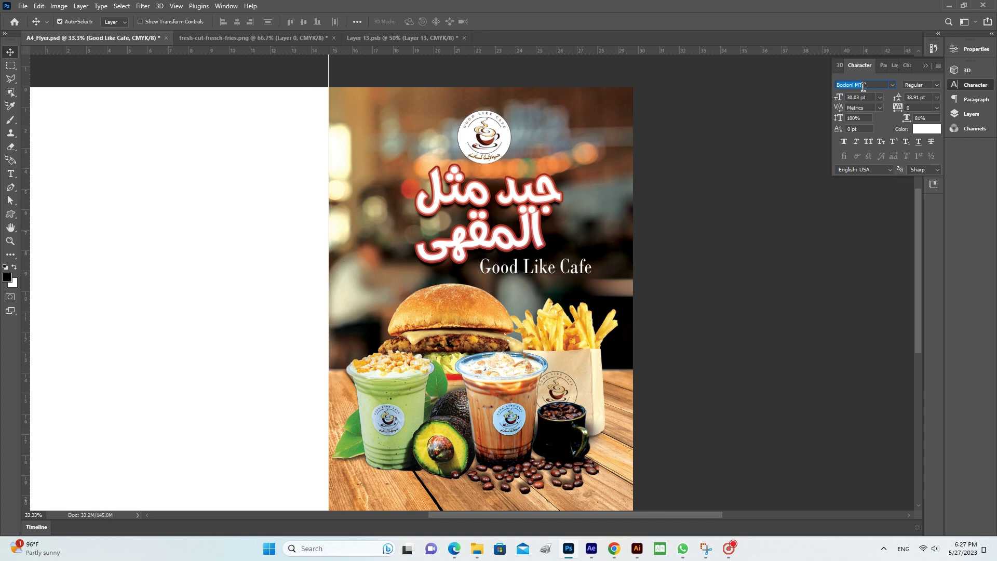
{"action": "key", "text": "Down"}
{"action": "key", "text": "Down"}
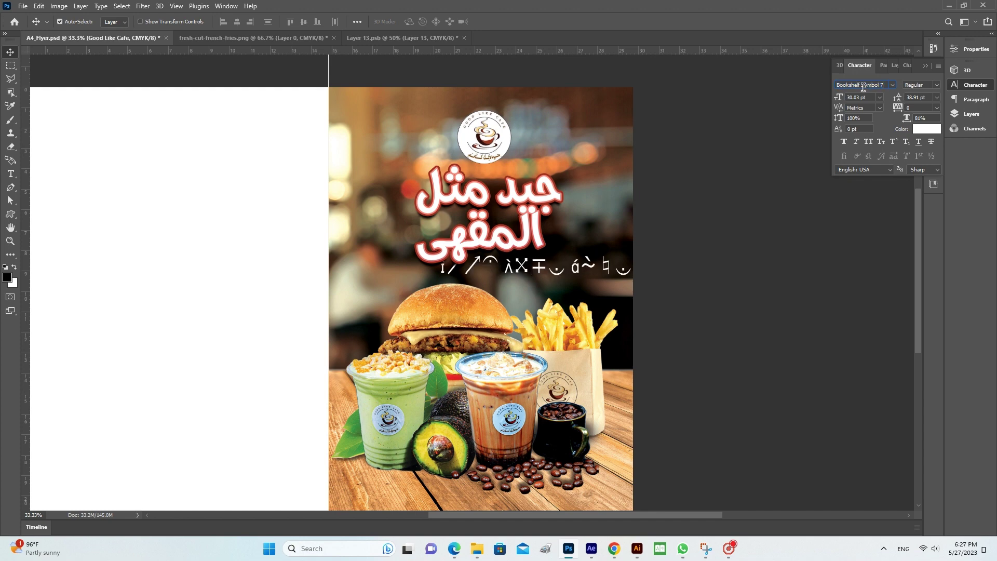
{"action": "key", "text": "Down"}
{"action": "key", "text": "Down"}
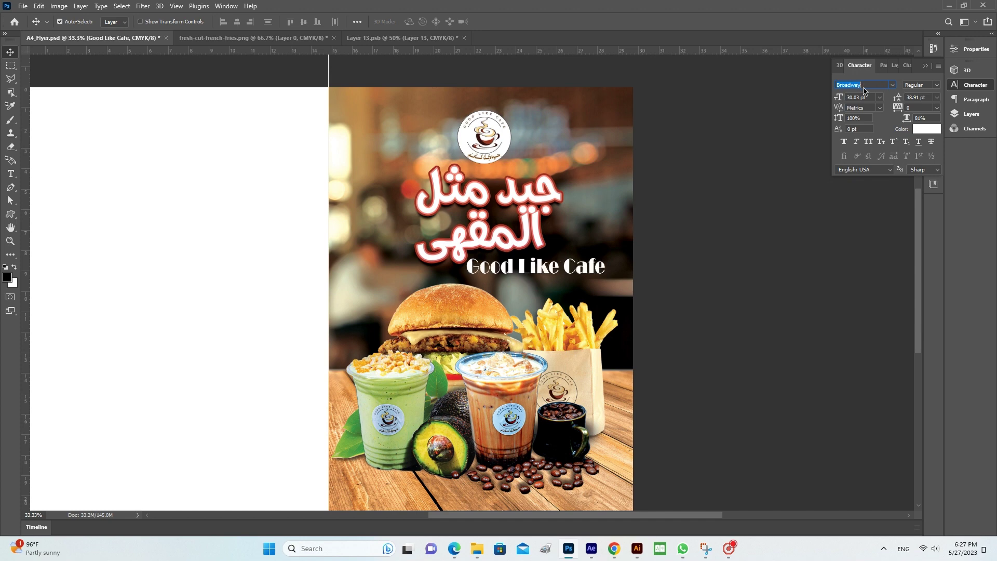
{"action": "key", "text": "Down"}
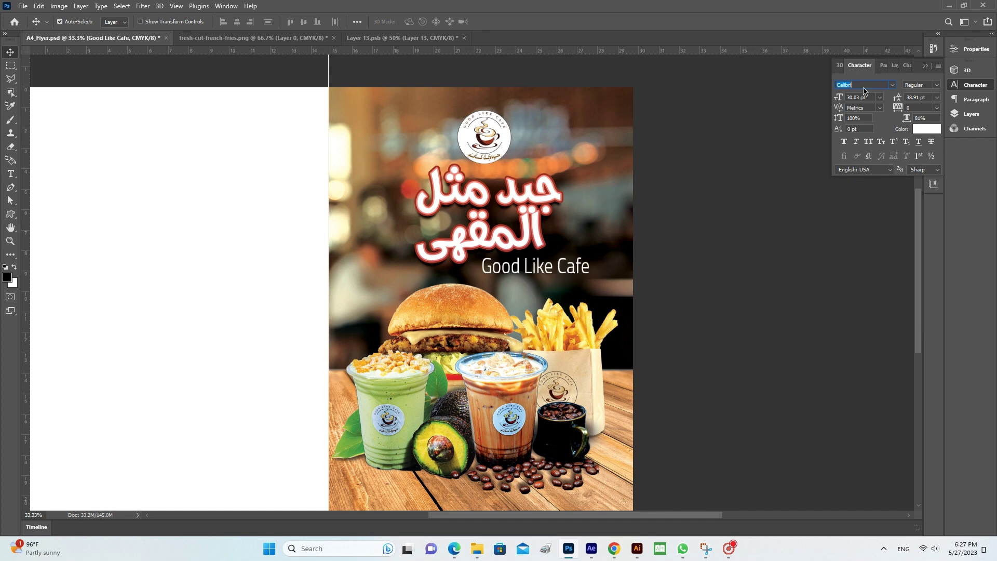
{"action": "key", "text": "Down"}
{"action": "key", "text": "Down"}
{"action": "key", "text": "Down"}
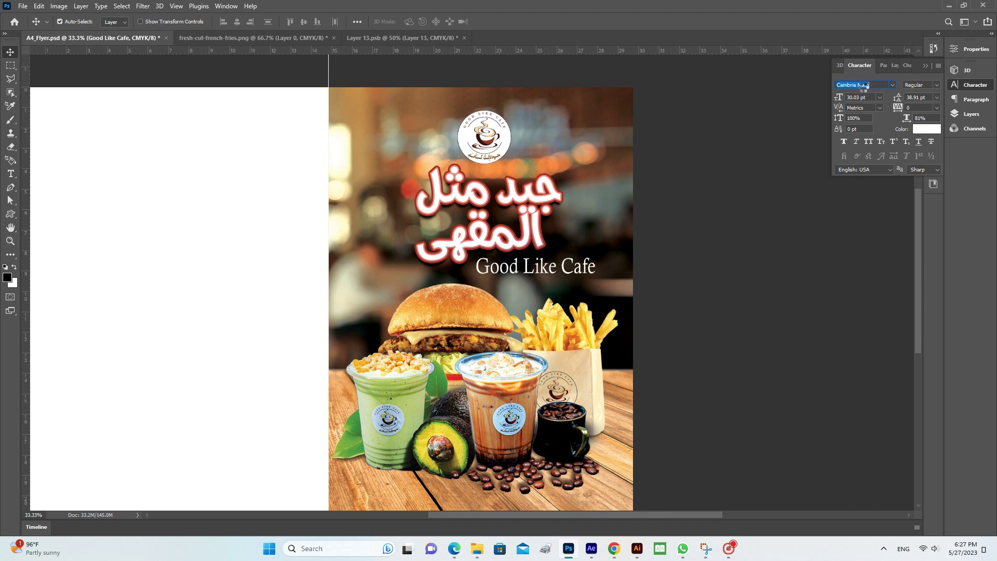
{"action": "key", "text": "Down"}
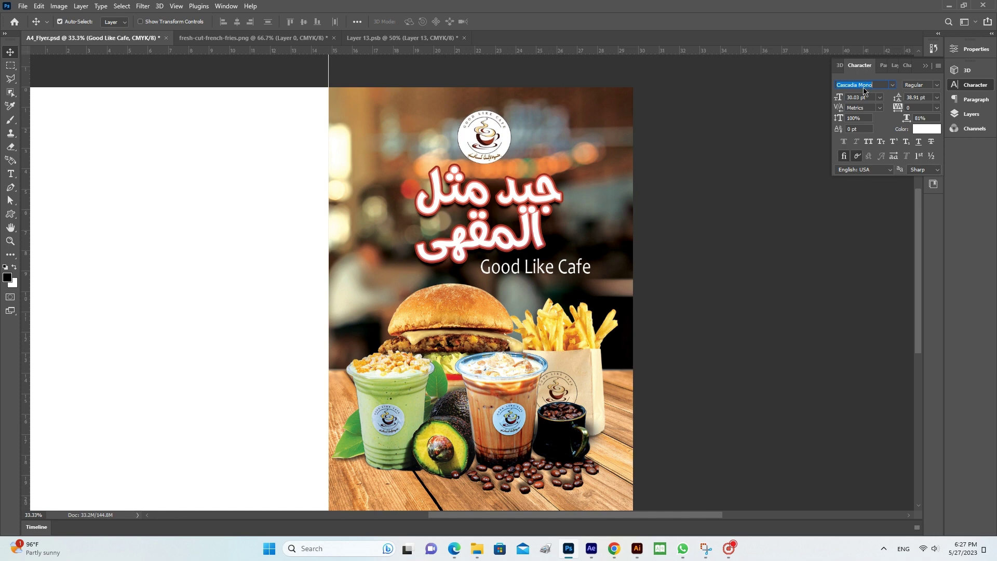
{"action": "key", "text": "Down"}
{"action": "key", "text": "Down"}
{"action": "key", "text": "Down"}
{"action": "key", "text": "Down"}
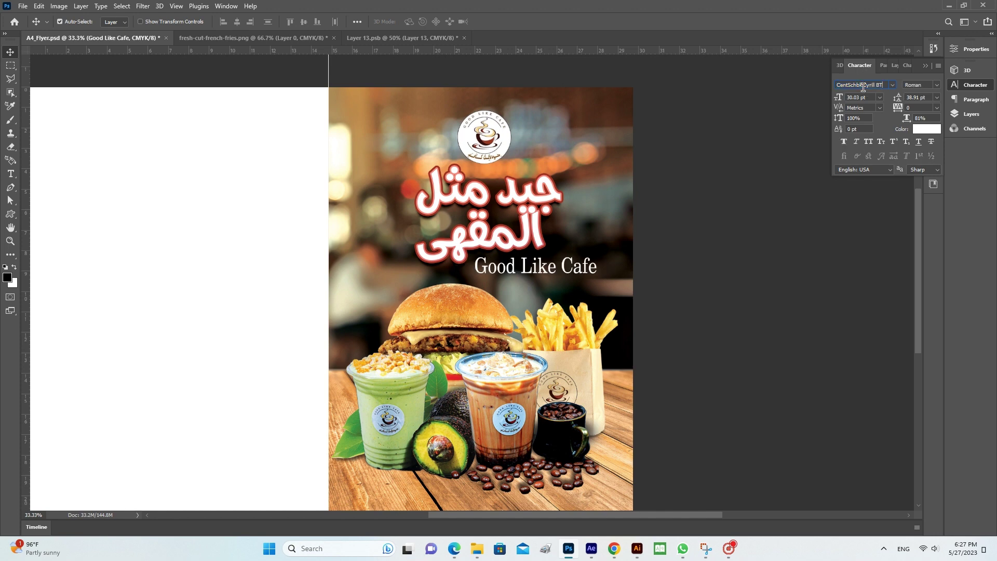
{"action": "key", "text": "Down"}
{"action": "key", "text": "Down"}
{"action": "key", "text": "Down"}
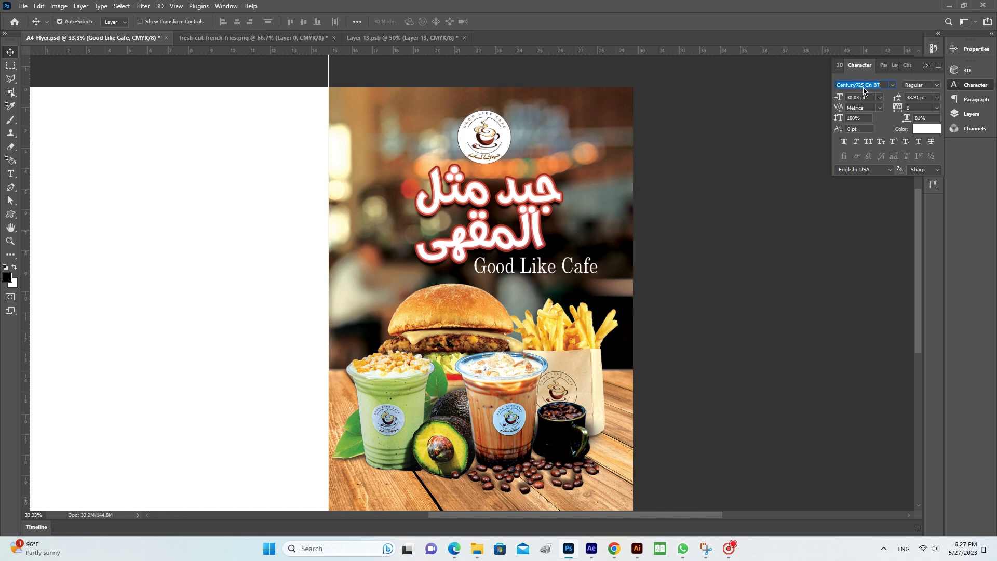
{"action": "key", "text": "Down"}
{"action": "key", "text": "Down"}
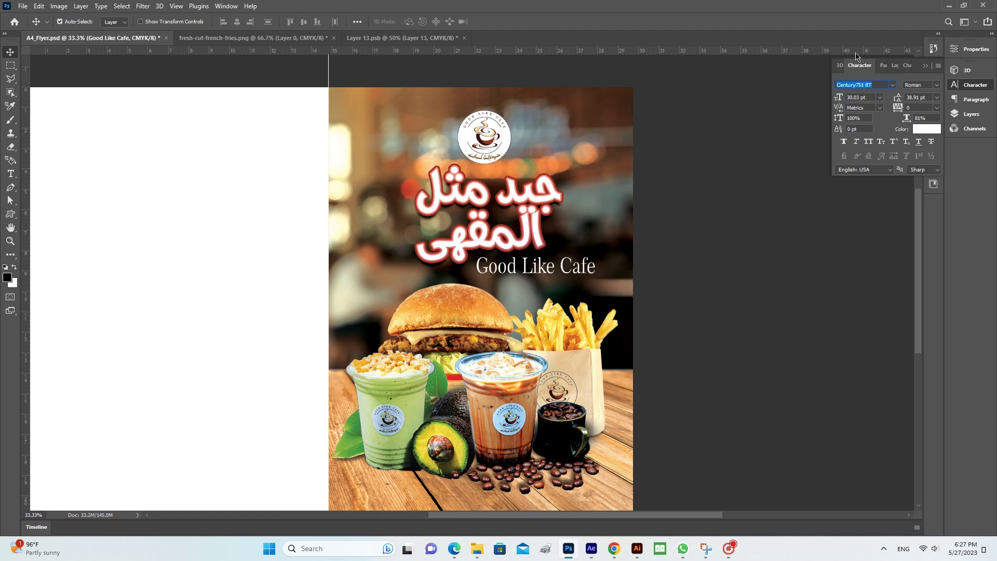
{"action": "key", "text": "Down"}
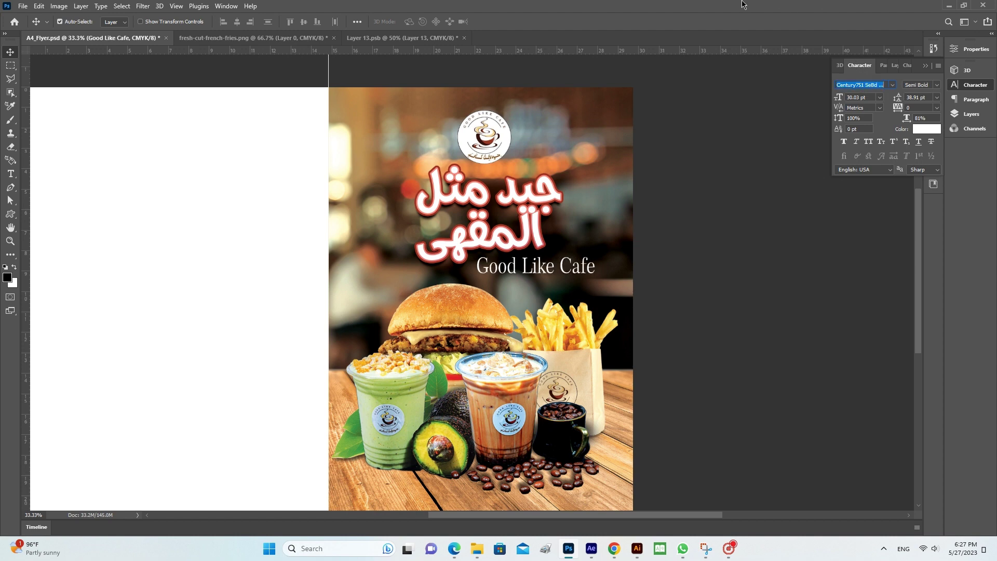
{"action": "key", "text": "Down"}
{"action": "key", "text": "Down"}
{"action": "key", "text": "Down"}
{"action": "key", "text": "Down"}
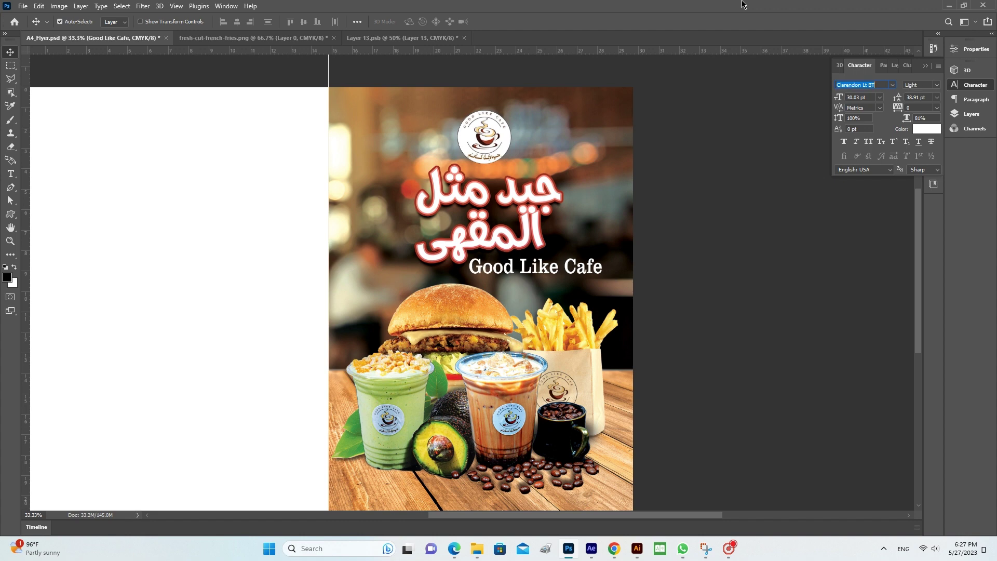
{"action": "key", "text": "Down"}
{"action": "key", "text": "Down"}
{"action": "key", "text": "Down"}
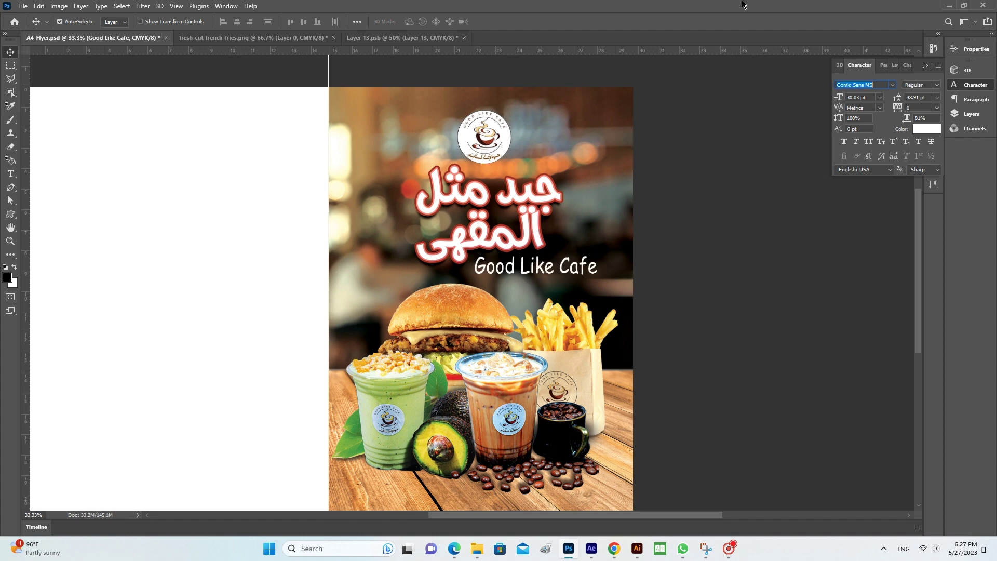
{"action": "key", "text": "Down"}
{"action": "key", "text": "Down"}
{"action": "key", "text": "Down"}
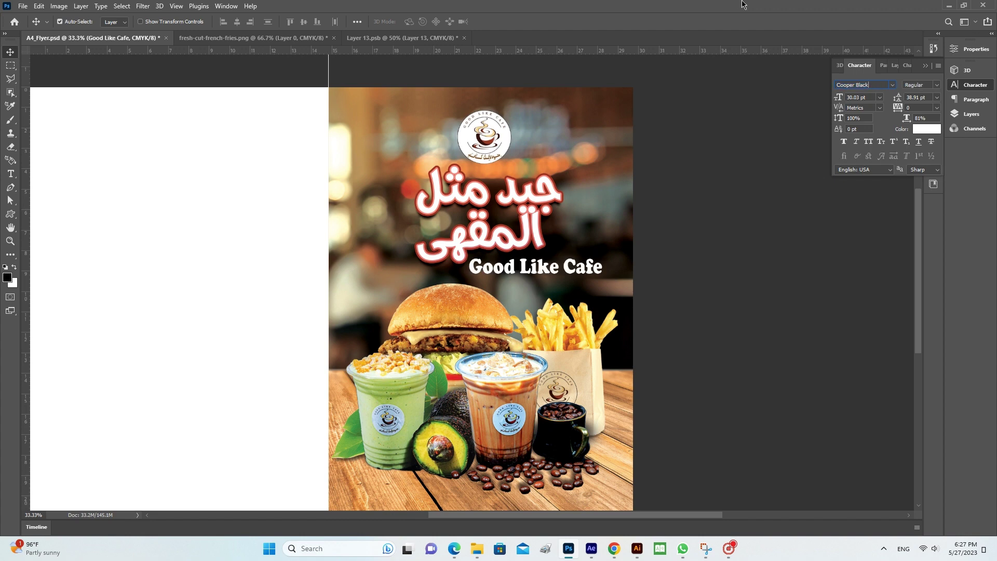
{"action": "key", "text": "Down"}
{"action": "key", "text": "Down"}
{"action": "key", "text": "Down"}
{"action": "key", "text": "Down"}
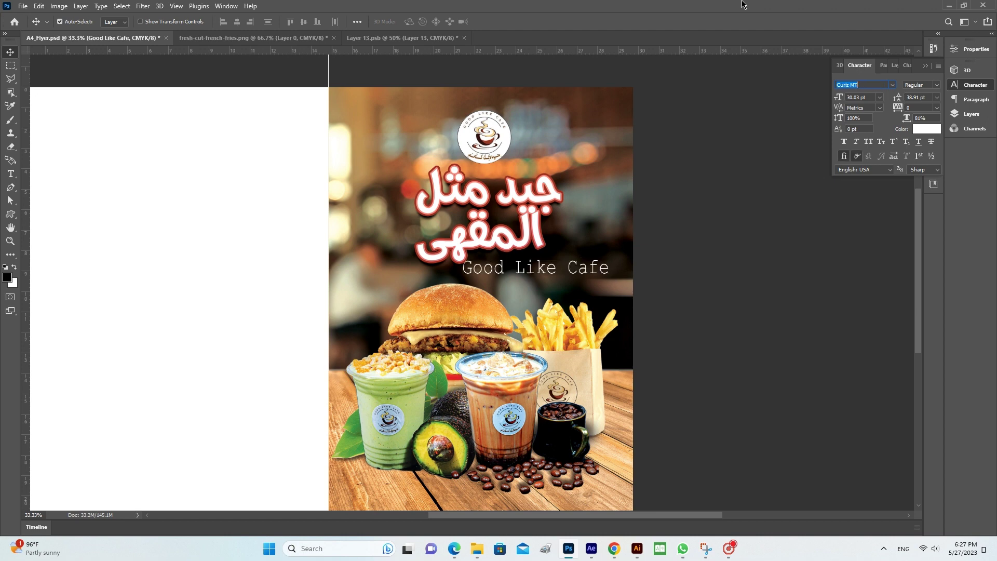
{"action": "key", "text": "Down"}
{"action": "key", "text": "Down"}
{"action": "key", "text": "Down"}
{"action": "key", "text": "Down"}
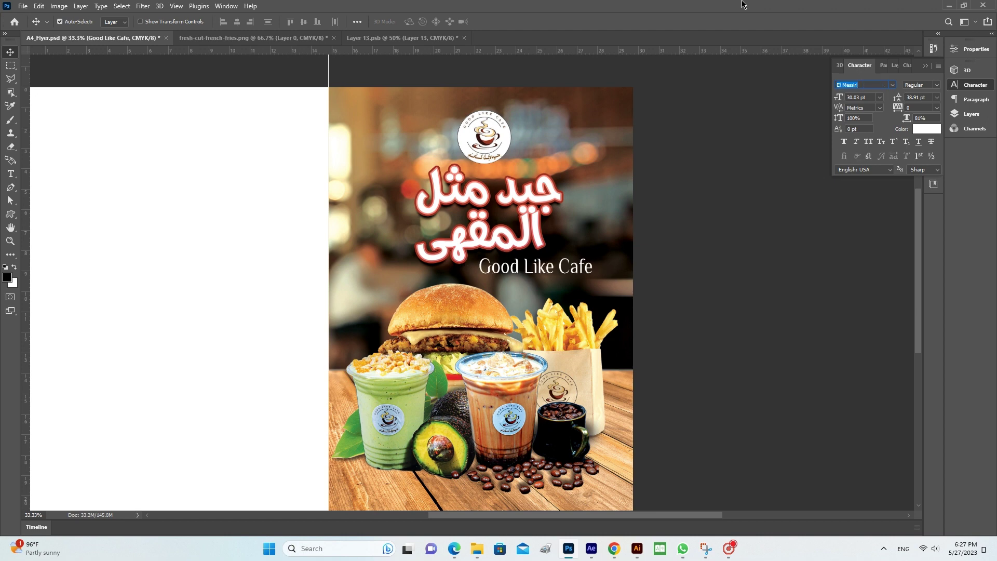
Set 'Good Like Cafe' to 100% horizontal scale and nudge it slightly right.
{"action": "double_click", "coordinate": [523, 272]}
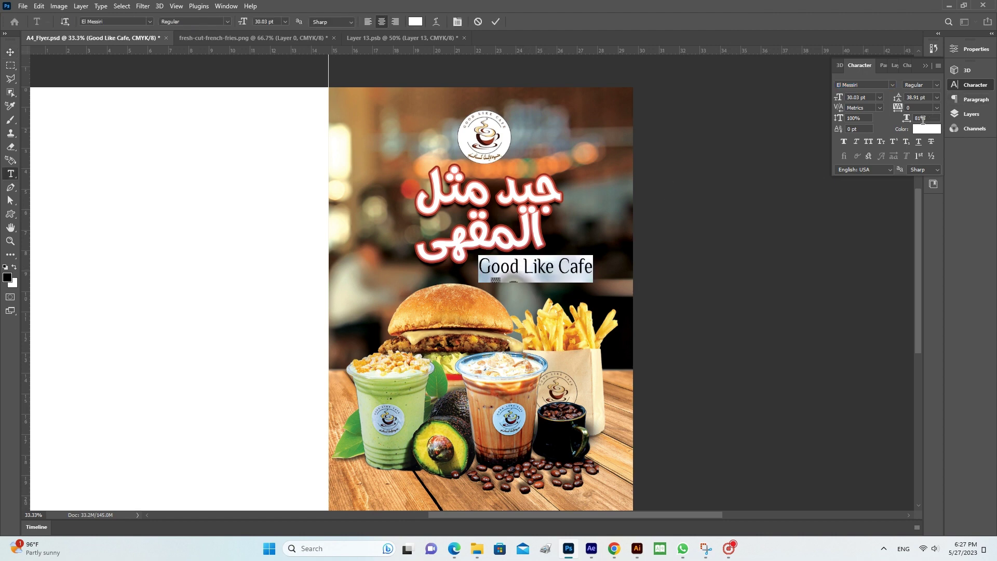
{"action": "left_click", "coordinate": [933, 119]}
{"action": "type", "text": "100"}
{"action": "key", "text": "Return"}
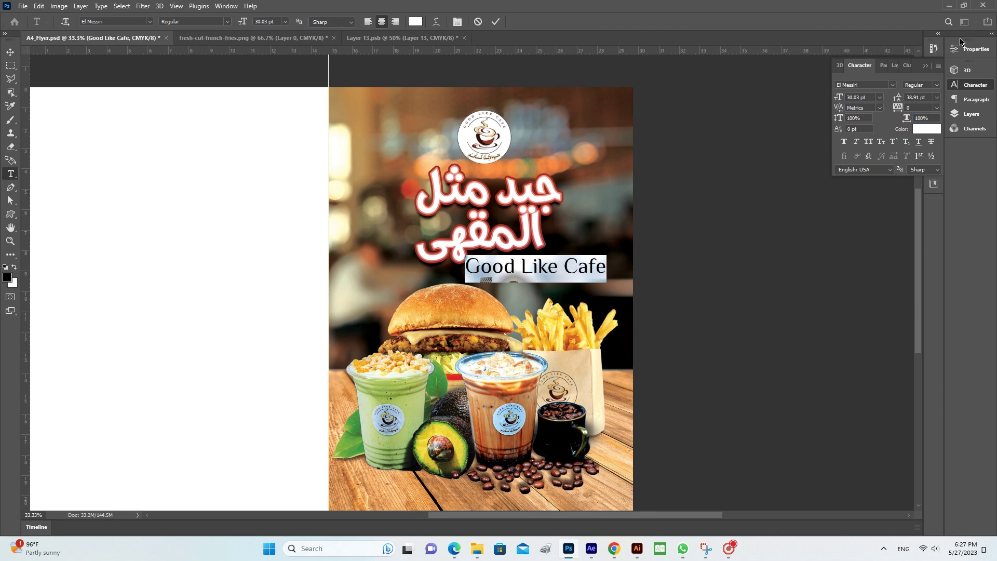
{"action": "left_click", "coordinate": [10, 52]}
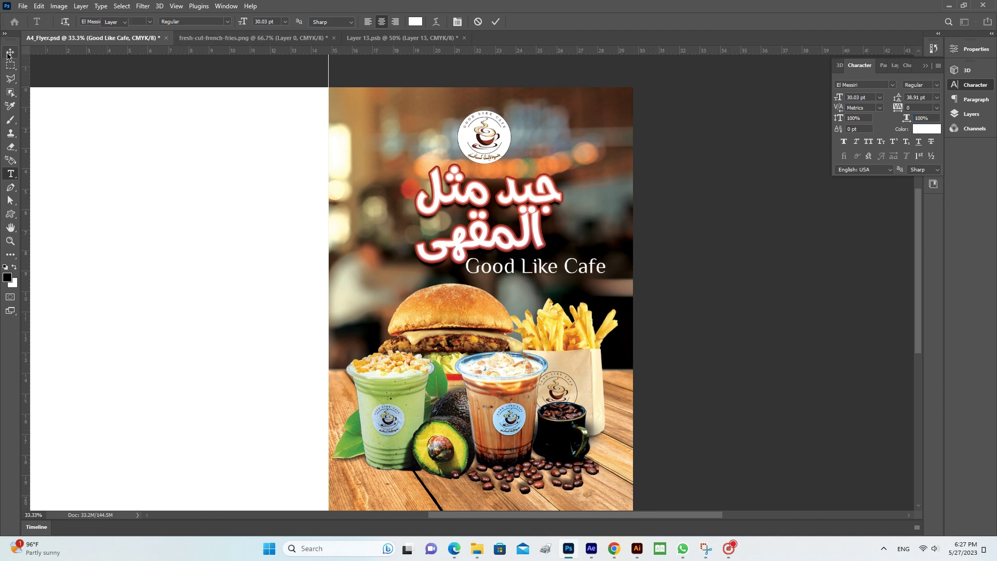
{"action": "left_click_drag", "start_coordinate": [529, 271], "coordinate": [536, 271]}
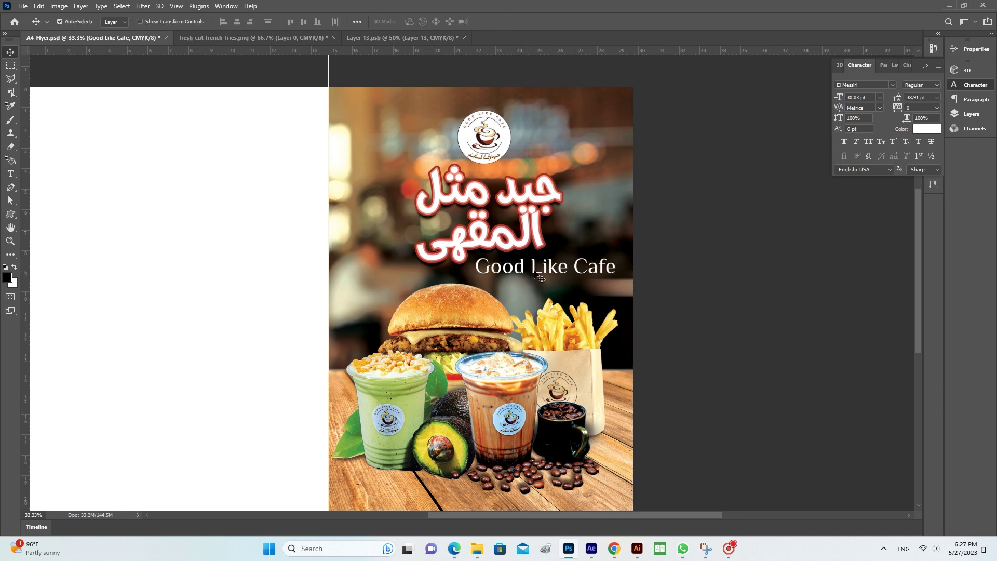
Try more fonts on the text, from Engravers MT and Eras ITC to a decorative symbol font.
{"action": "key", "text": "t"}
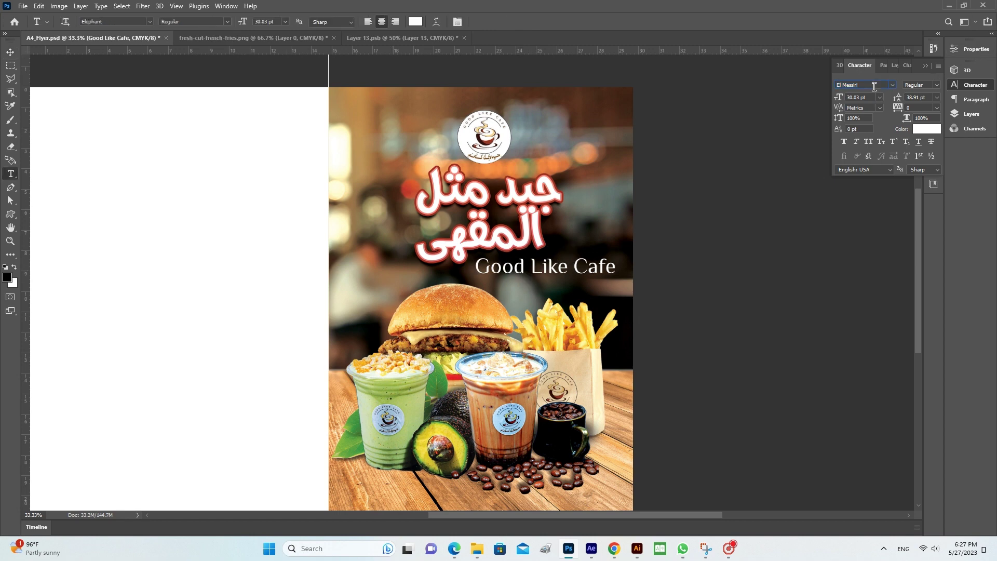
{"action": "key", "text": "Down"}
{"action": "key", "text": "Down"}
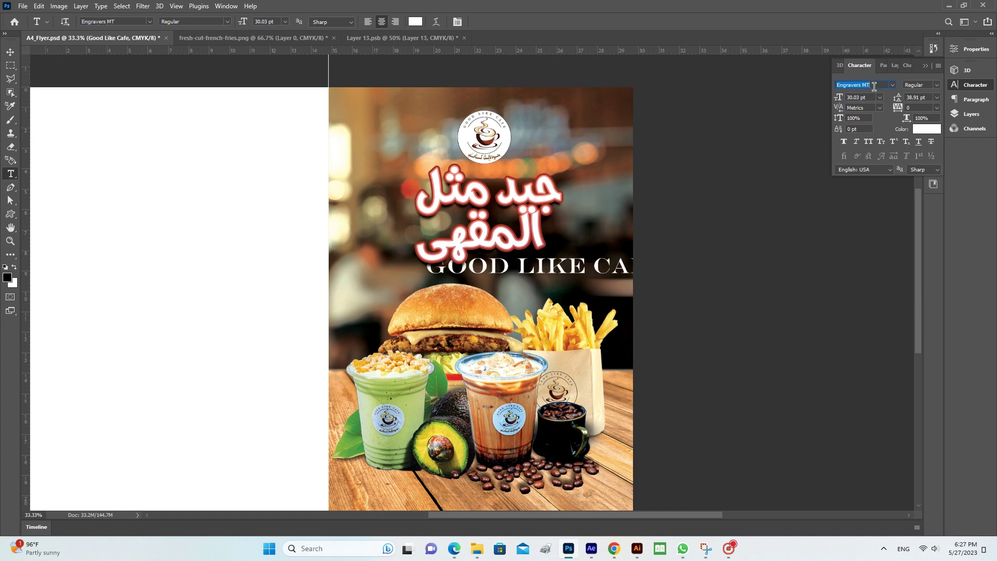
{"action": "key", "text": "Down"}
{"action": "key", "text": "Down"}
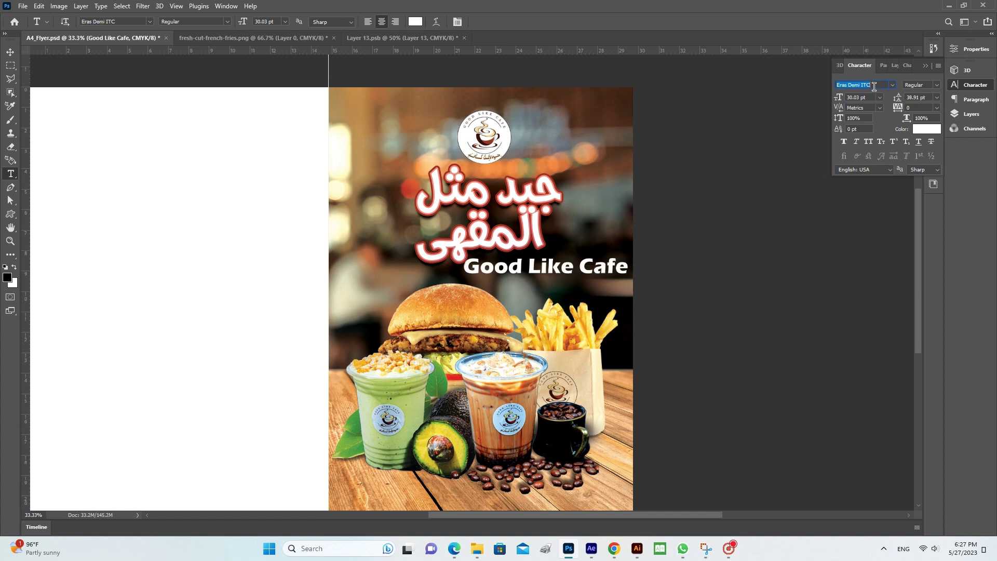
{"action": "key", "text": "Down"}
{"action": "key", "text": "Down"}
{"action": "key", "text": "Down"}
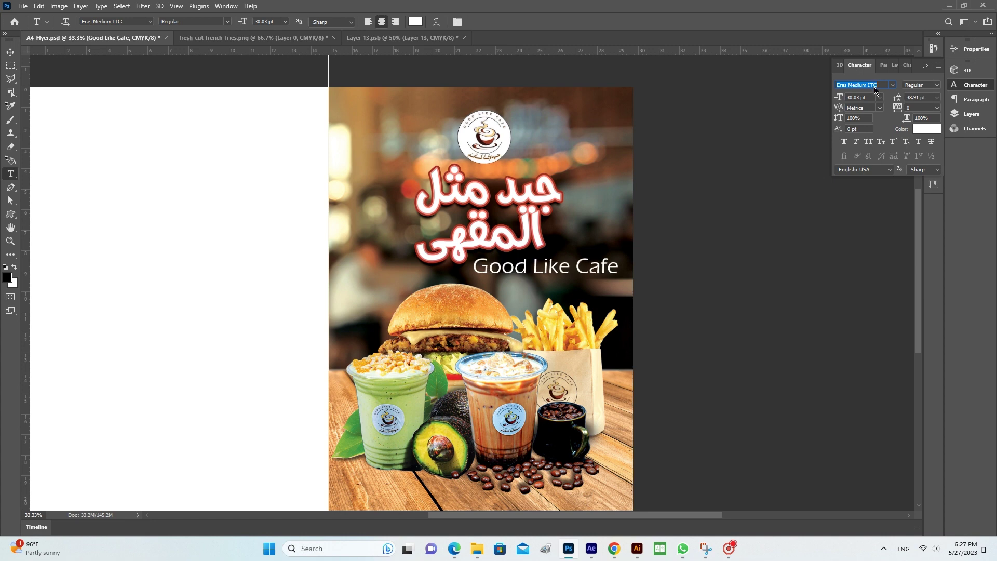
{"action": "key", "text": "Down"}
{"action": "key", "text": "Down"}
{"action": "key", "text": "Down"}
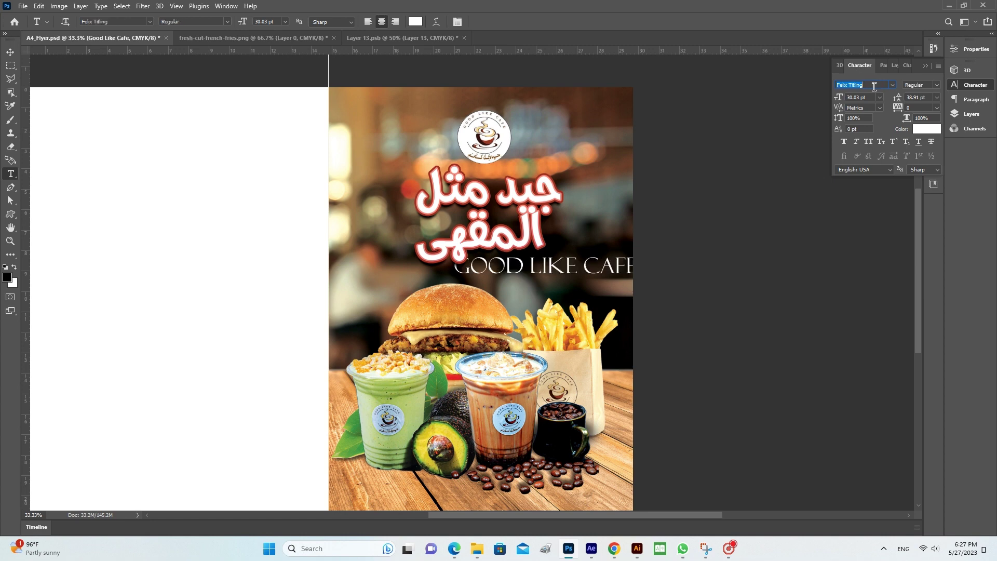
{"action": "key", "text": "Down"}
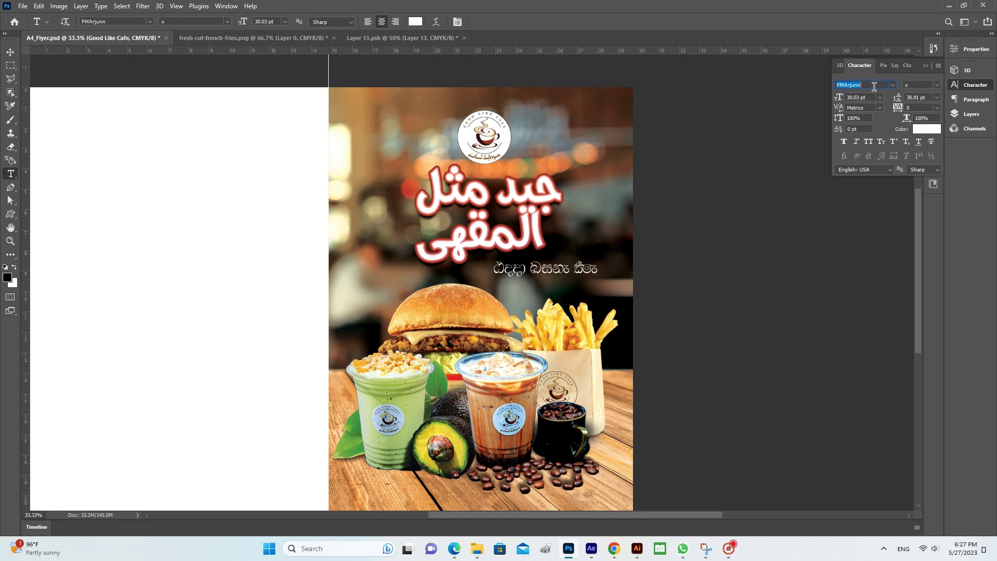
{"action": "key", "text": "Down"}
{"action": "key", "text": "Down"}
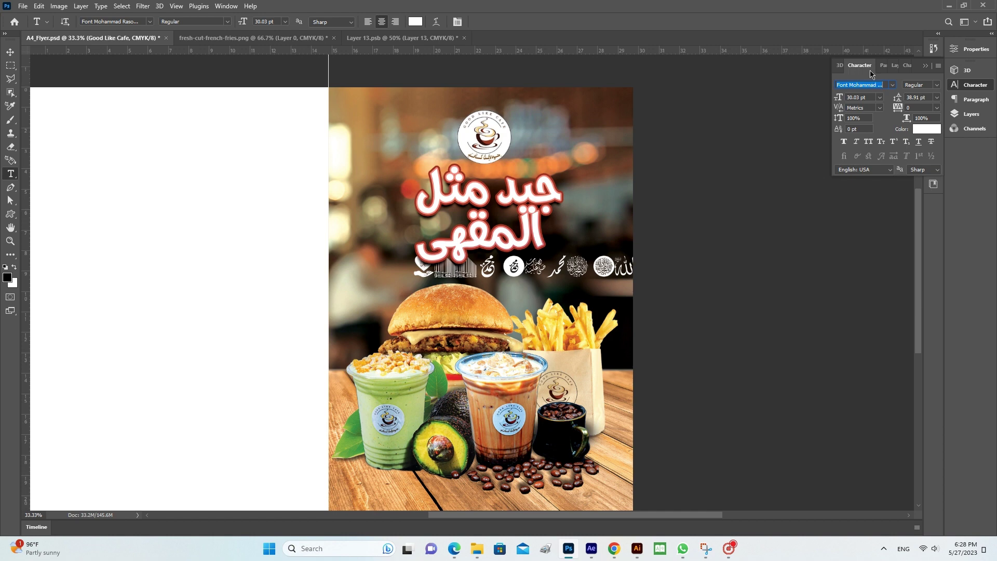
Apply Agency FB to 'Good Like Cafe' from the full font list.
{"action": "left_click", "coordinate": [893, 86]}
{"action": "type", "text": "Consolas"}
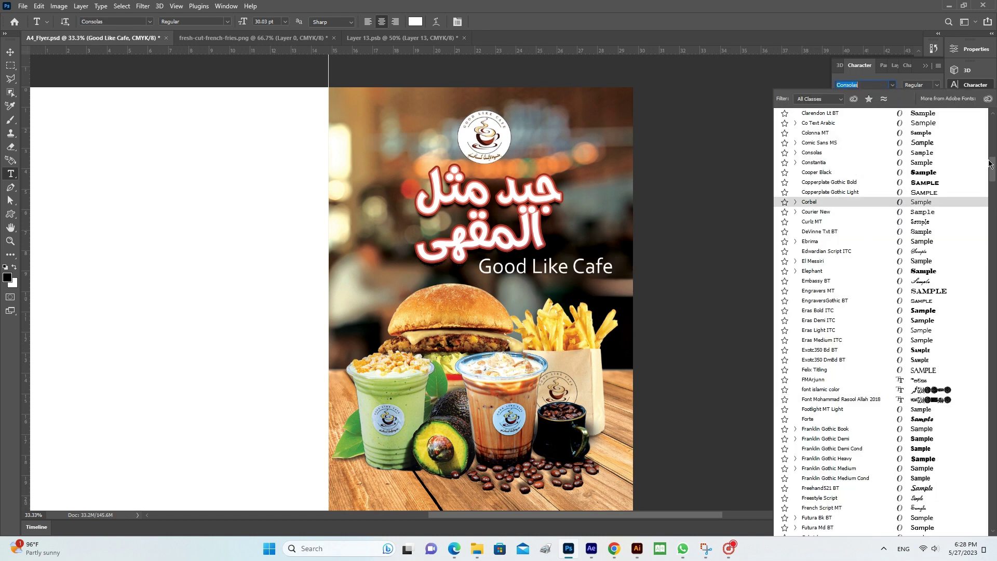
{"action": "left_click_drag", "start_coordinate": [995, 161], "coordinate": [994, 121]}
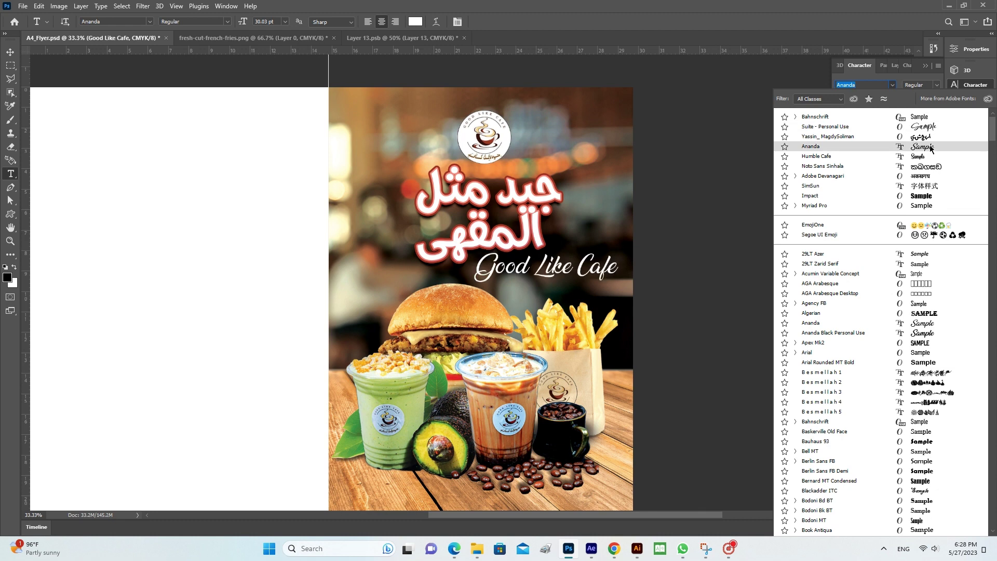
{"action": "left_click", "coordinate": [915, 306]}
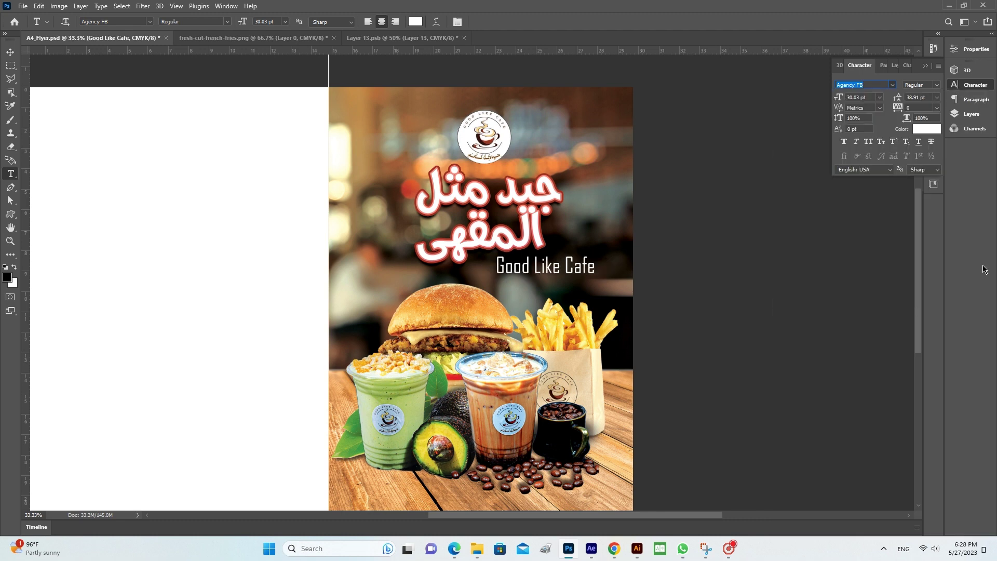
{"action": "left_click", "coordinate": [10, 52]}
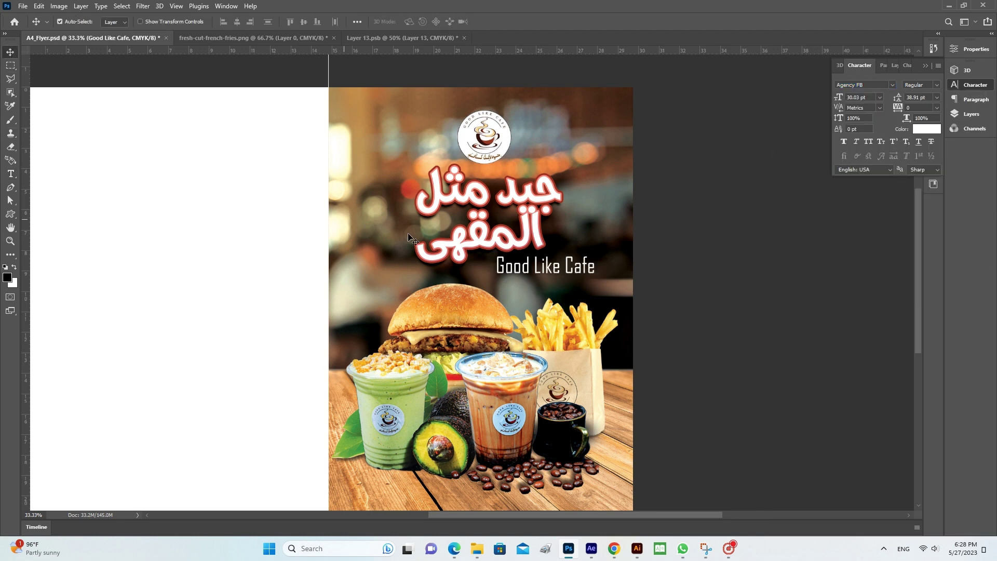
Reopen the font list and scroll down through the fonts toward Century Gothic.
{"action": "left_click", "coordinate": [893, 85]}
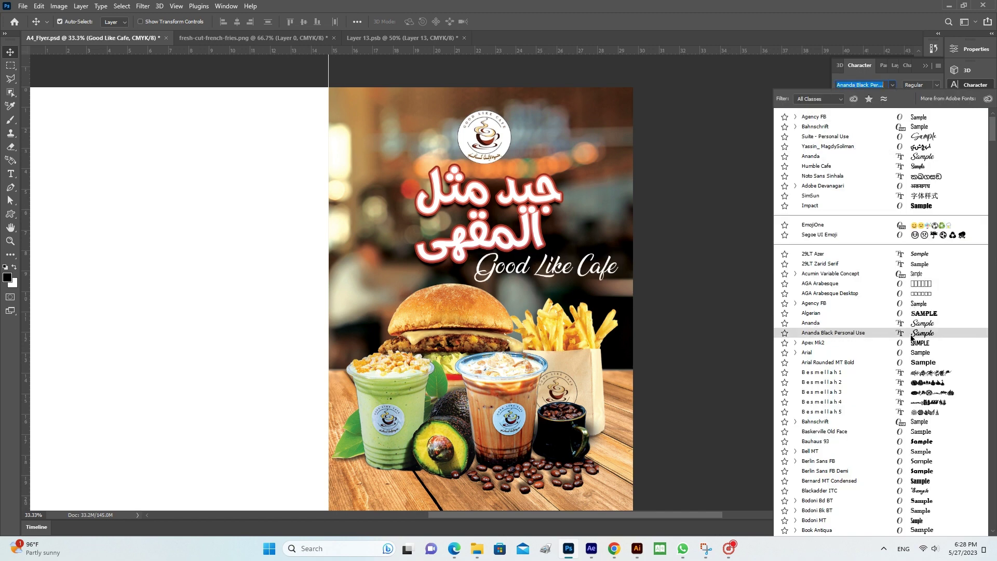
{"action": "scroll", "coordinate": [911, 338], "scroll_direction": "down", "scroll_amount": 1}
{"action": "scroll", "coordinate": [911, 338], "scroll_direction": "down", "scroll_amount": 1}
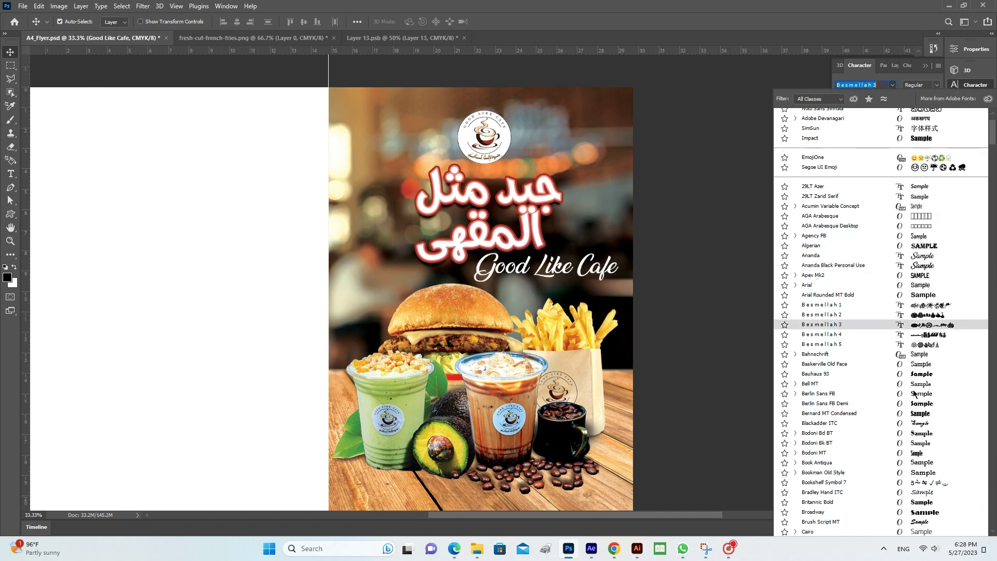
{"action": "scroll", "coordinate": [914, 398], "scroll_direction": "down", "scroll_amount": 1}
{"action": "scroll", "coordinate": [914, 398], "scroll_direction": "down", "scroll_amount": 1}
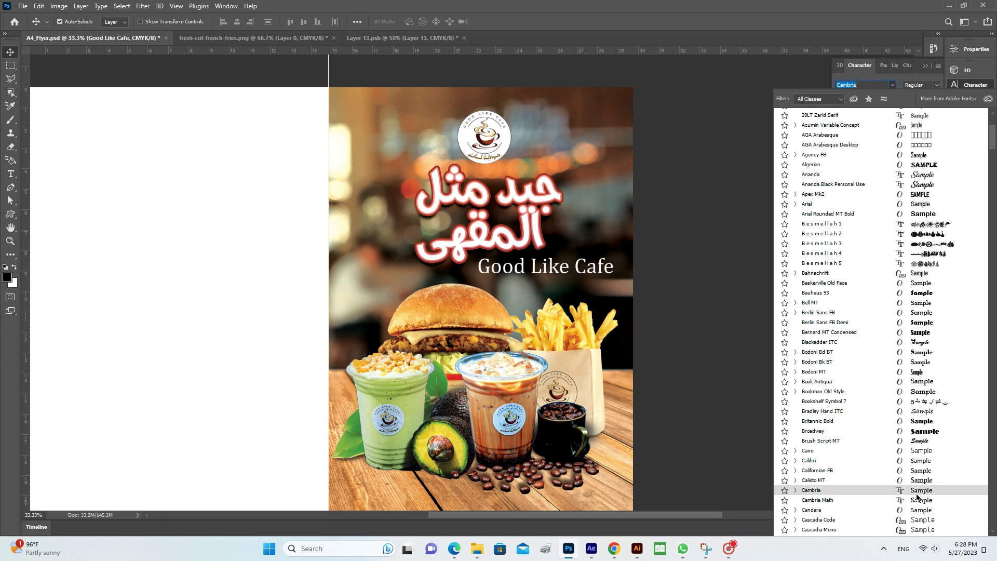
{"action": "scroll", "coordinate": [917, 497], "scroll_direction": "down", "scroll_amount": 2}
{"action": "scroll", "coordinate": [917, 498], "scroll_direction": "down", "scroll_amount": 2}
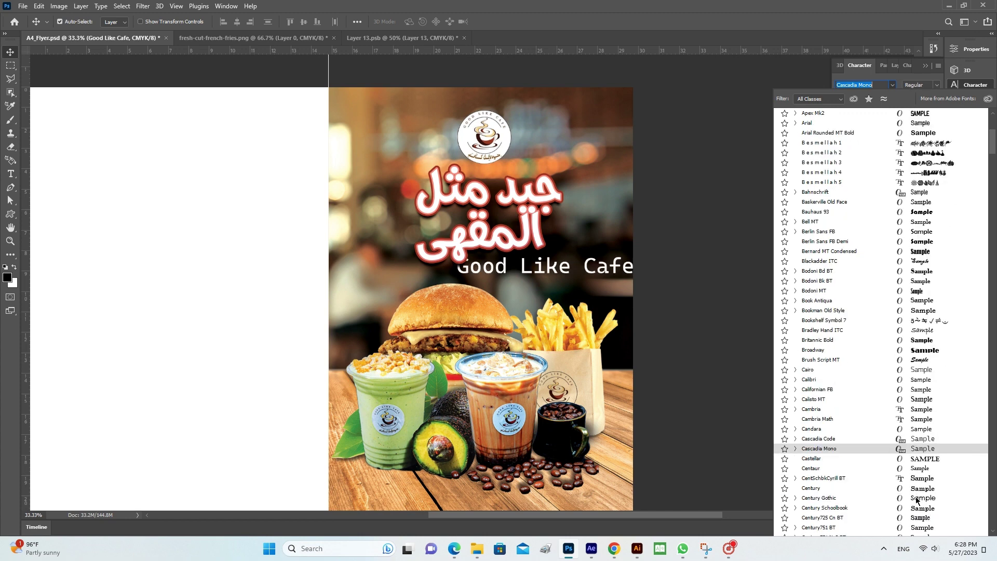
Set 'Good Like Cafe' in Century Gothic with the Bold font style.
{"action": "left_click", "coordinate": [916, 499]}
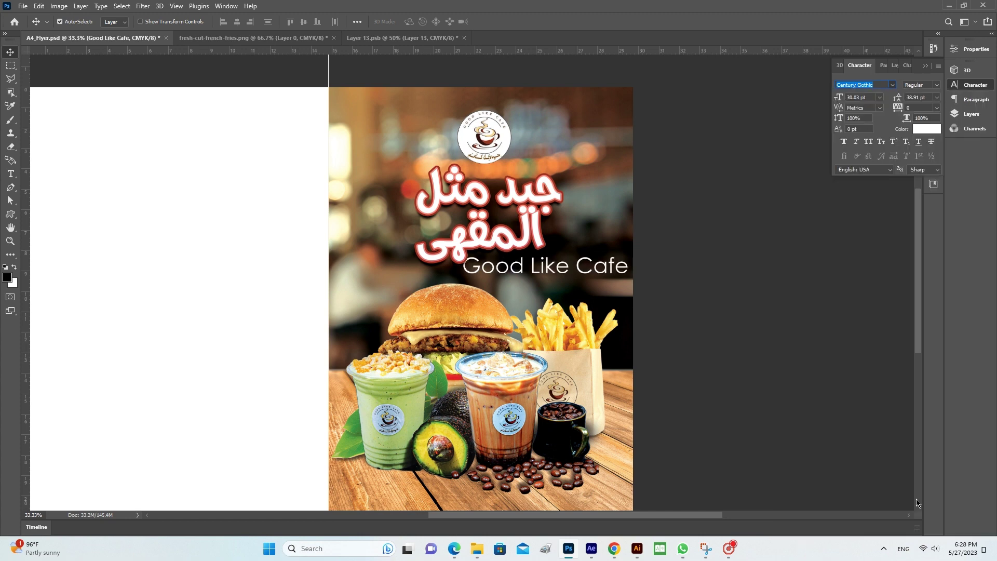
{"action": "left_click", "coordinate": [968, 114]}
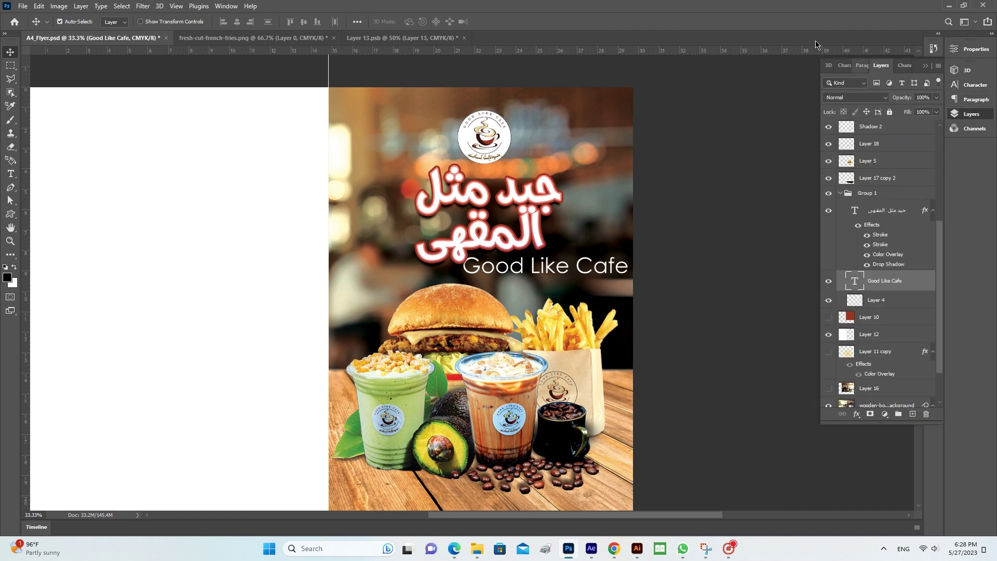
{"action": "left_click", "coordinate": [954, 85]}
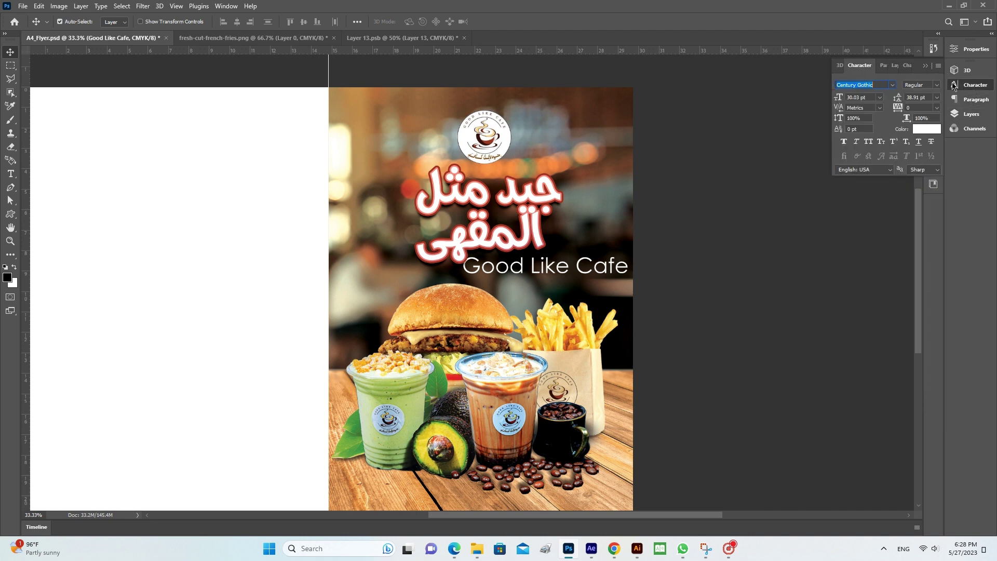
{"action": "left_click", "coordinate": [937, 85]}
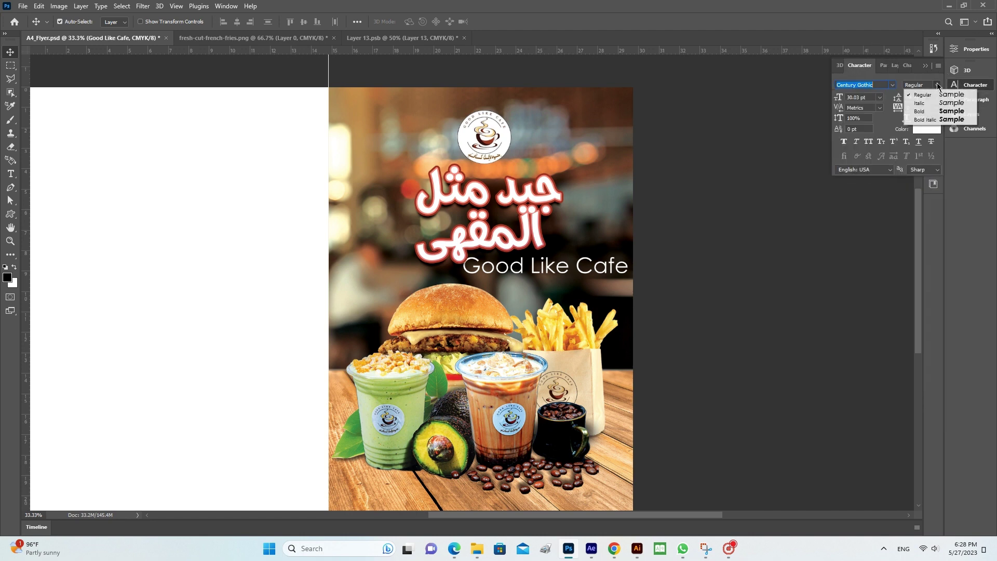
{"action": "left_click", "coordinate": [915, 112]}
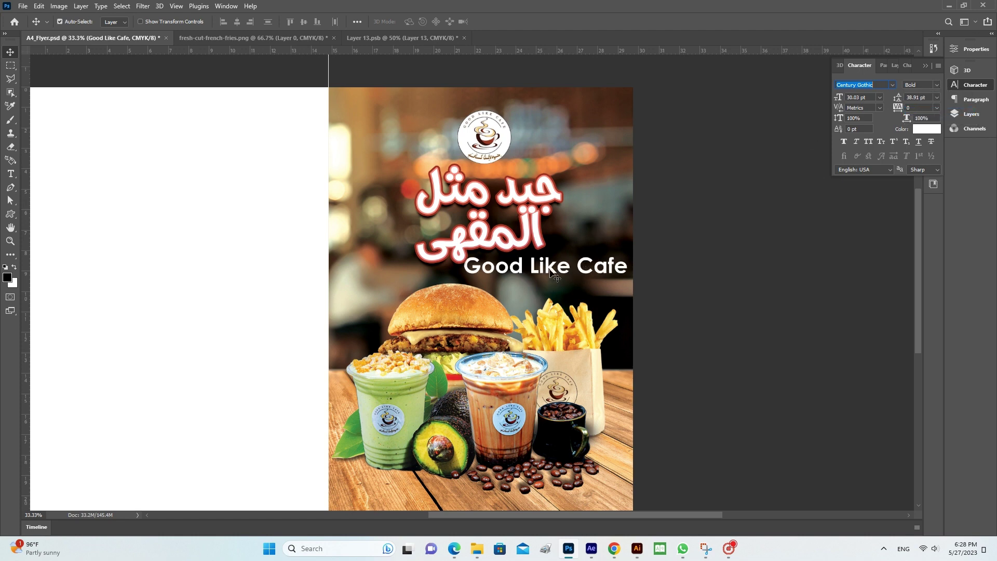
{"action": "left_click", "coordinate": [551, 274], "text": "ctrl"}
Scale the 'Good Like Cafe' text down slightly with Free Transform.
{"action": "key", "text": "ctrl+t"}
{"action": "mouse_move", "coordinate": [545, 281]}
{"action": "left_mouse_down"}
{"action": "mouse_move", "coordinate": [544, 272]}
{"action": "mouse_move", "coordinate": [570, 267]}
{"action": "left_mouse_up"}
{"action": "key", "text": "Return"}
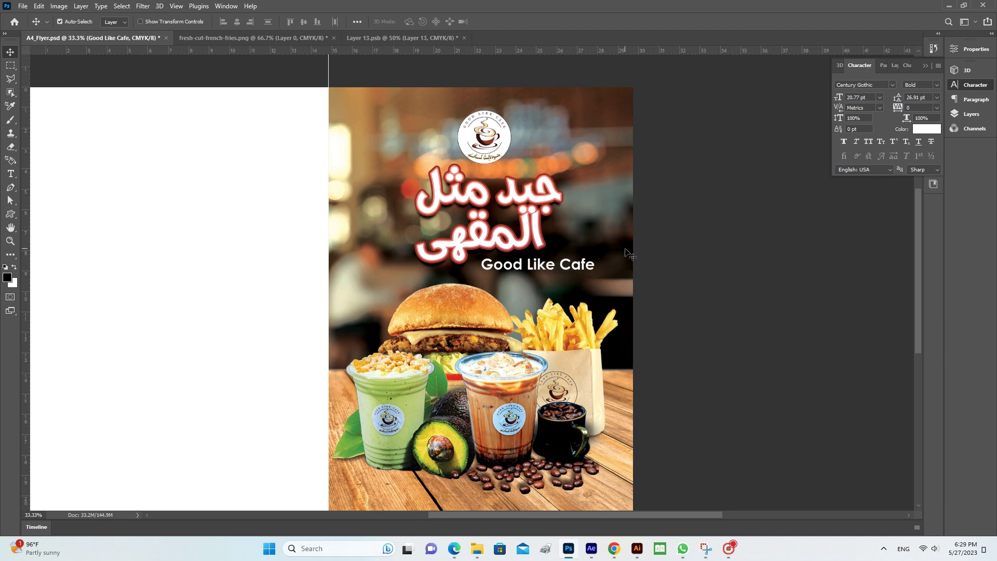
{"action": "left_click", "coordinate": [10, 66]}
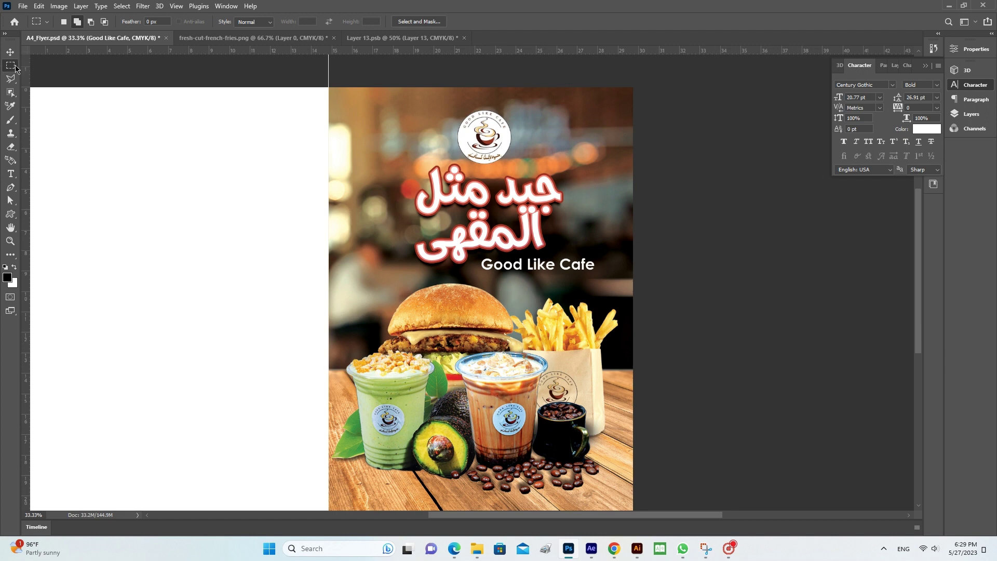
Draw a circular elliptical selection behind the title and add a new empty layer.
{"action": "right_click", "coordinate": [10, 66]}
{"action": "left_click", "coordinate": [52, 78]}
{"action": "left_click_drag", "start_coordinate": [392, 161], "coordinate": [593, 350]}
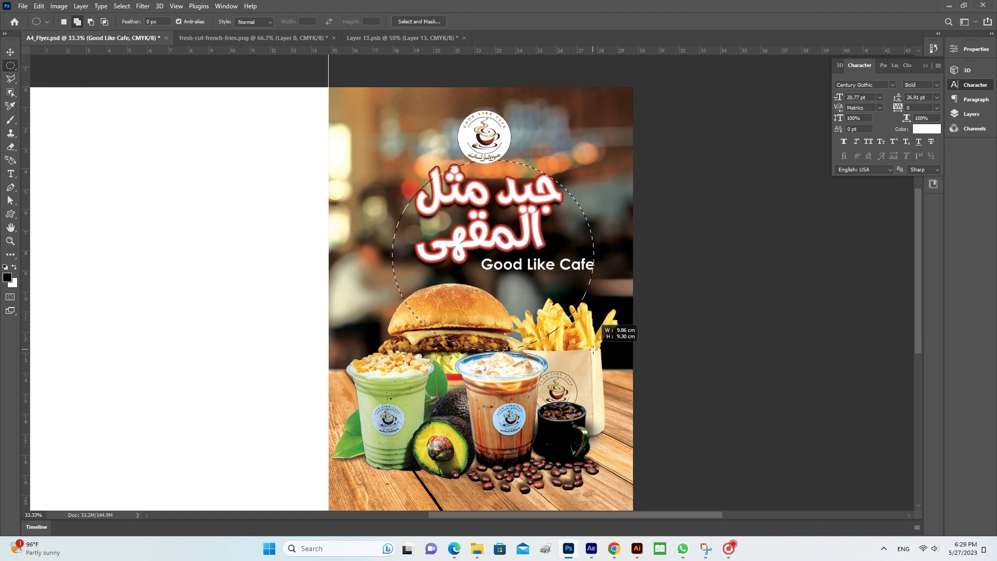
{"action": "left_click", "coordinate": [971, 115]}
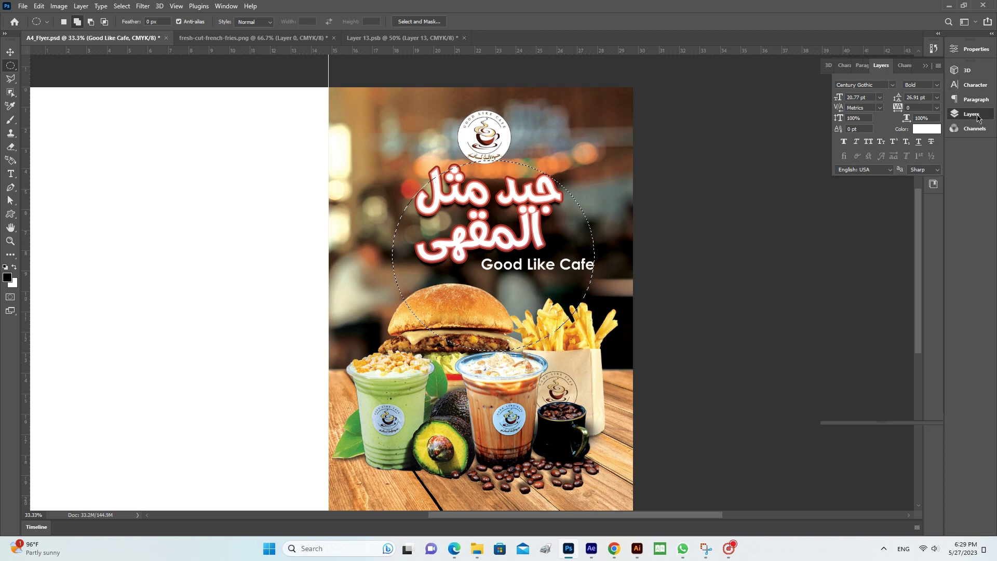
{"action": "left_click", "coordinate": [912, 414]}
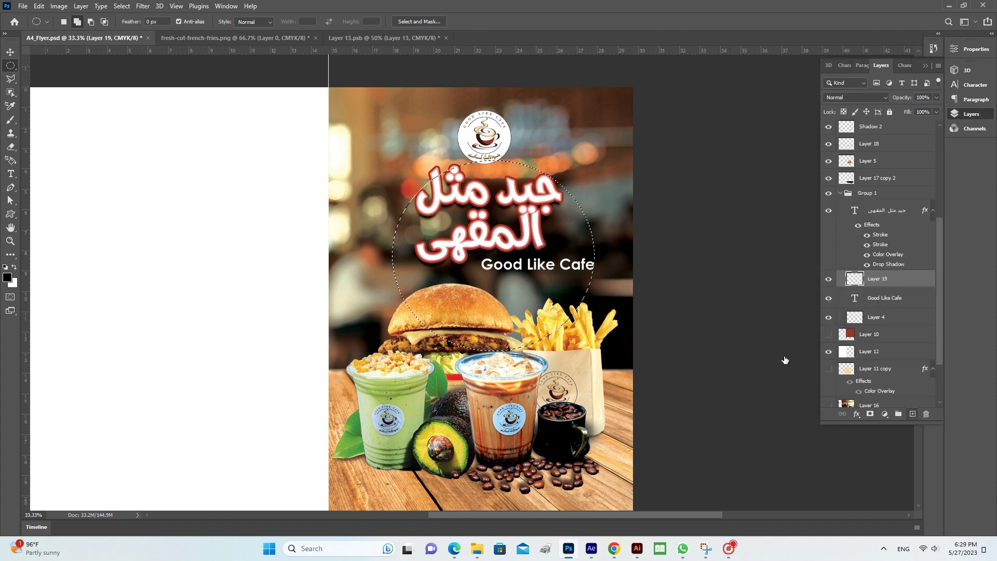
Fill the circle with orange sampled from the flyer, nudge it, and send it beneath the text.
{"action": "key", "text": "i"}
{"action": "left_click", "coordinate": [555, 166]}
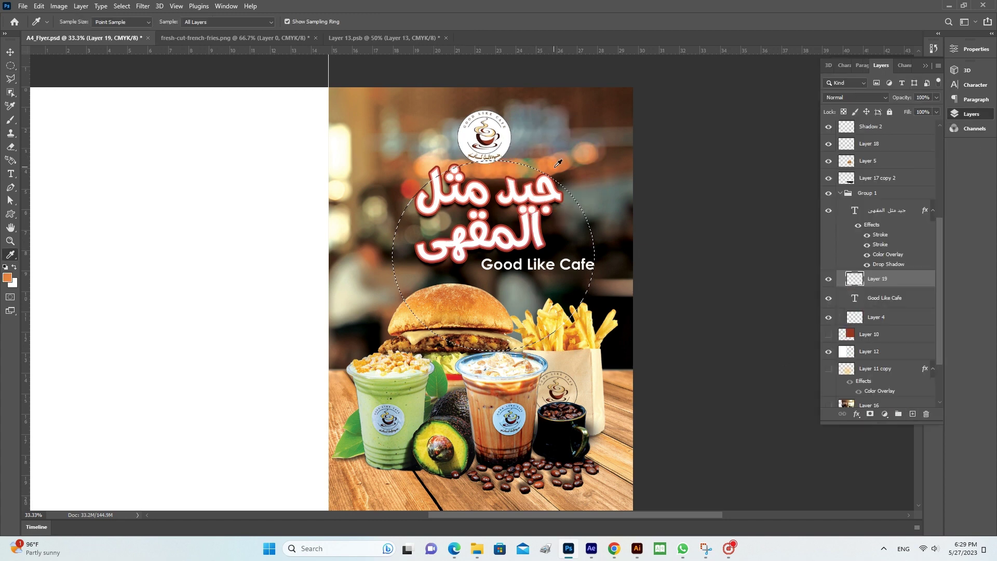
{"action": "key", "text": "alt+BackSpace"}
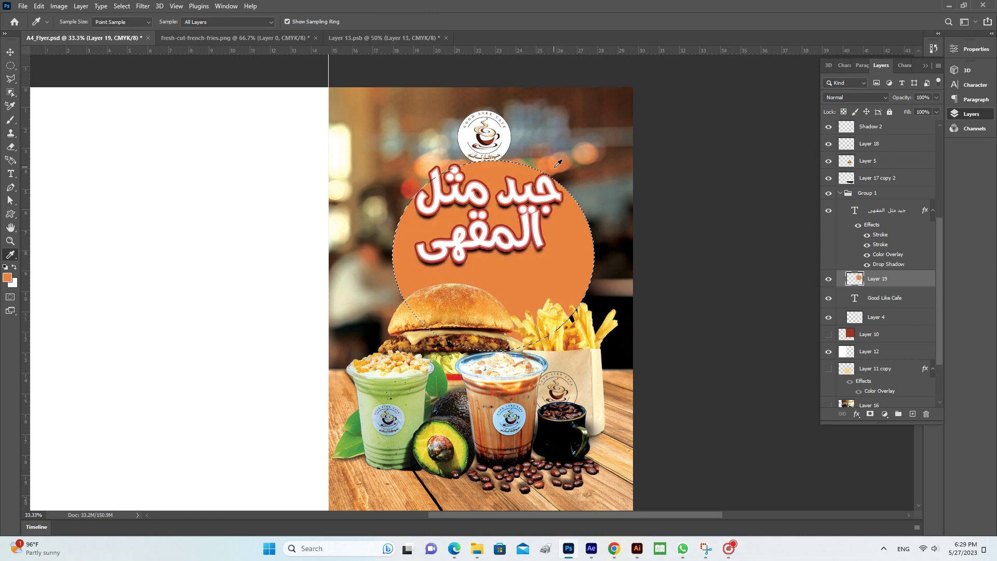
{"action": "key", "text": "ctrl+d"}
{"action": "key", "text": "v"}
{"action": "mouse_move", "coordinate": [560, 274]}
{"action": "left_mouse_down"}
{"action": "mouse_move", "coordinate": [543, 263]}
{"action": "mouse_move", "coordinate": [552, 259]}
{"action": "left_mouse_up"}
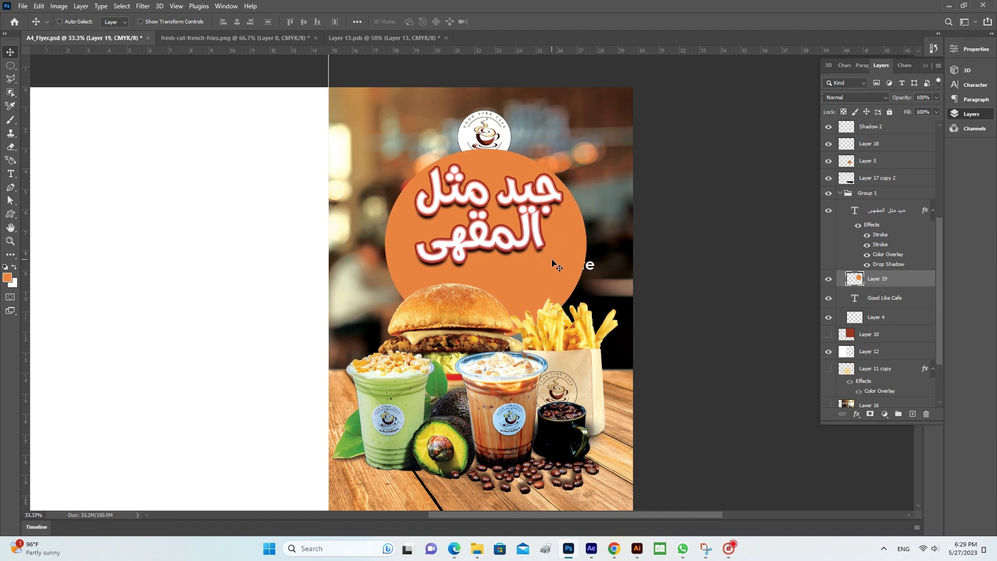
{"action": "key", "text": "ctrl+bracketleft"}
{"action": "key", "text": "ctrl+bracketleft"}
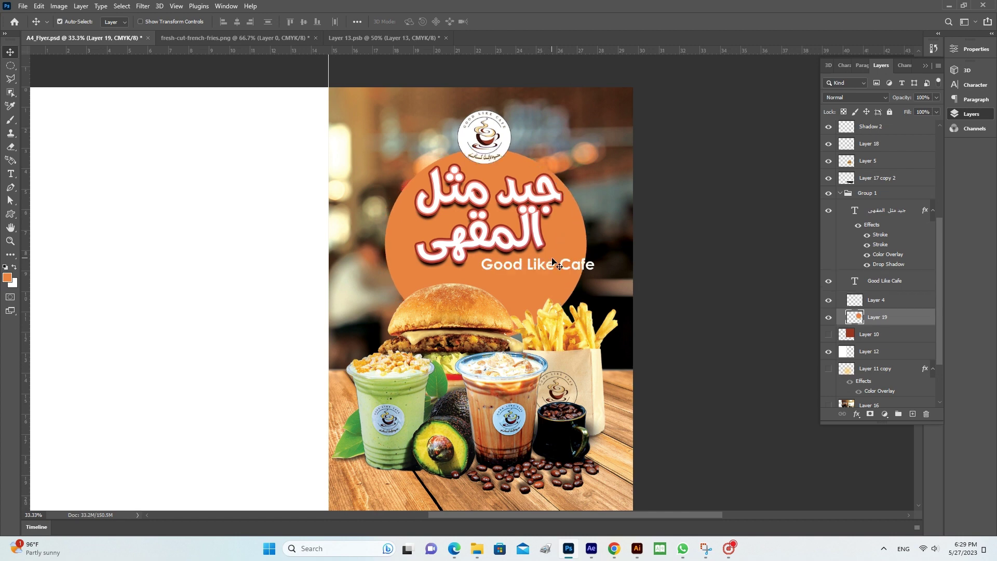
{"action": "key", "text": "ctrl+t"}
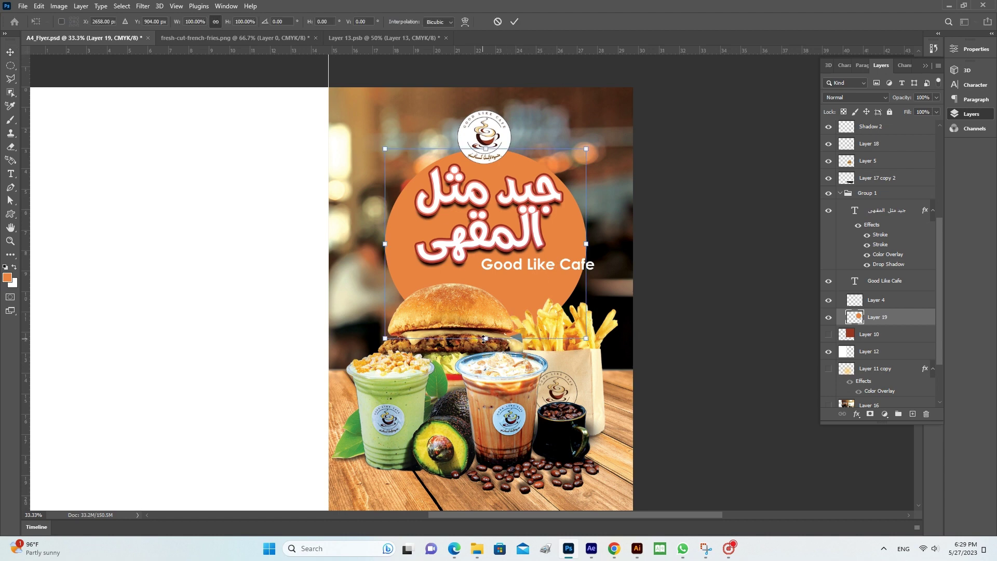
Stretch the orange circle down toward the food and up toward the logo, then nudge it into place.
{"action": "left_click_drag", "start_coordinate": [486, 338], "coordinate": [484, 388]}
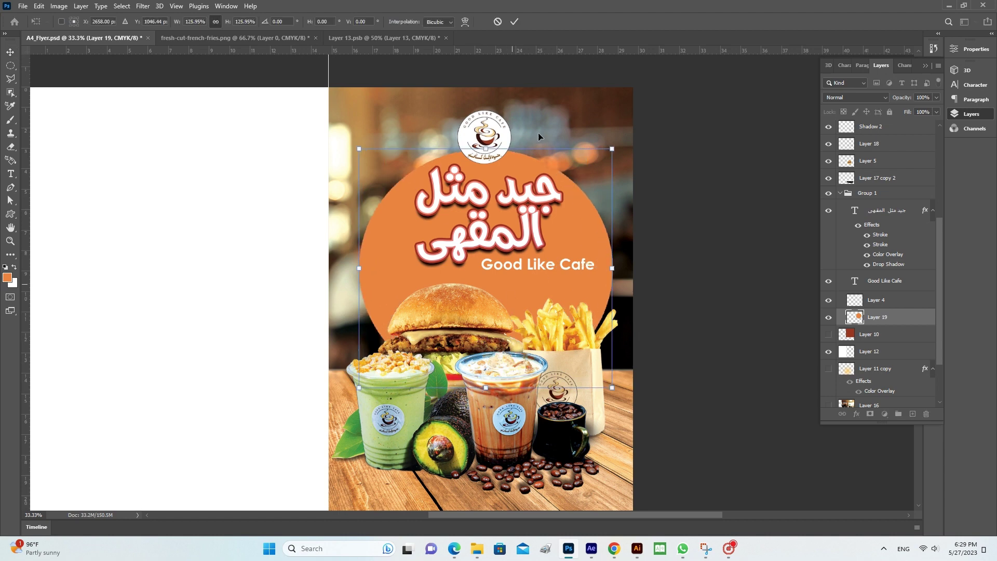
{"action": "left_click_drag", "start_coordinate": [486, 149], "coordinate": [485, 127]}
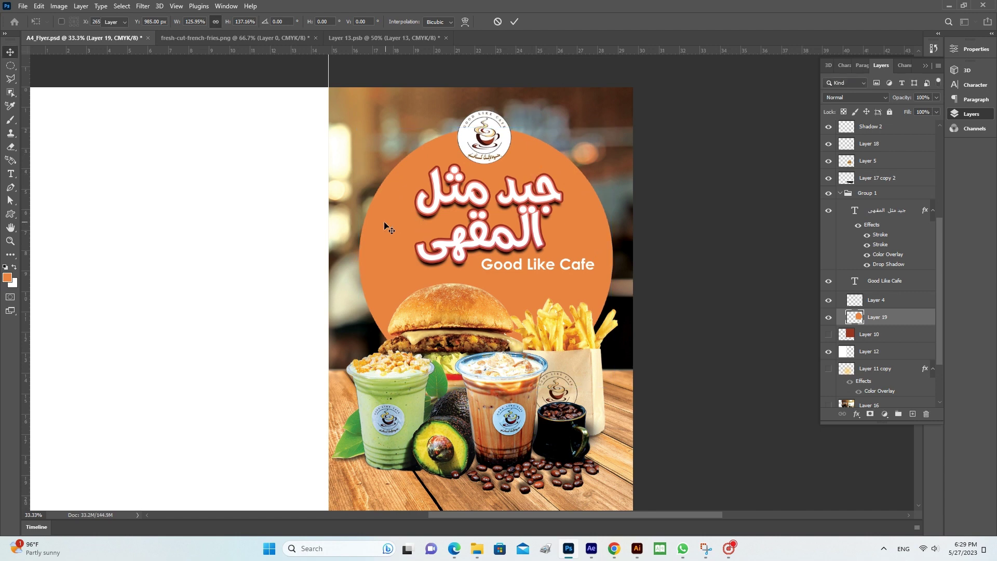
{"action": "key", "text": "Return"}
{"action": "left_click_drag", "start_coordinate": [381, 222], "coordinate": [382, 222]}
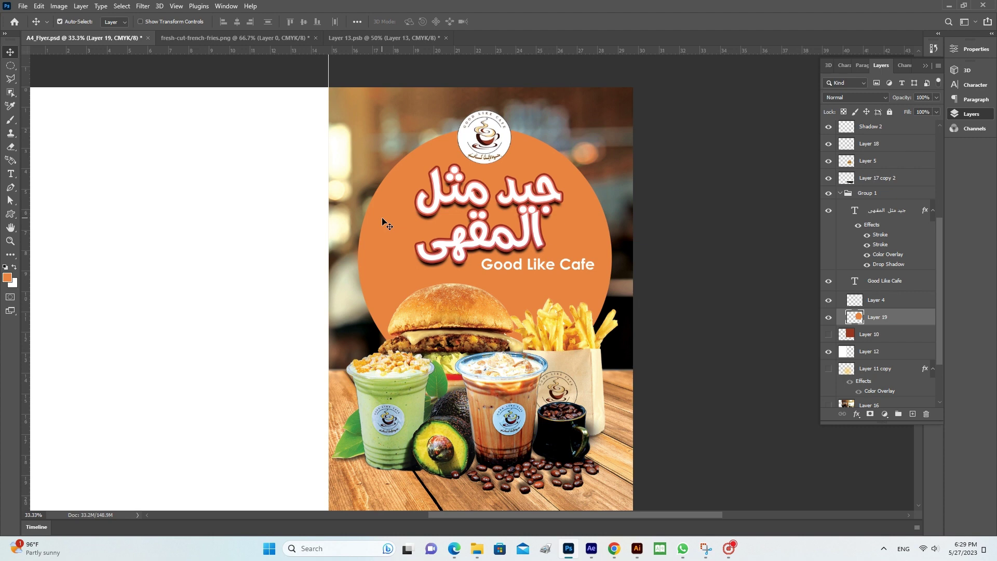
Shift the circle's hue in Hue/Saturation from orange through yellow to light green.
{"action": "left_click", "coordinate": [57, 6]}
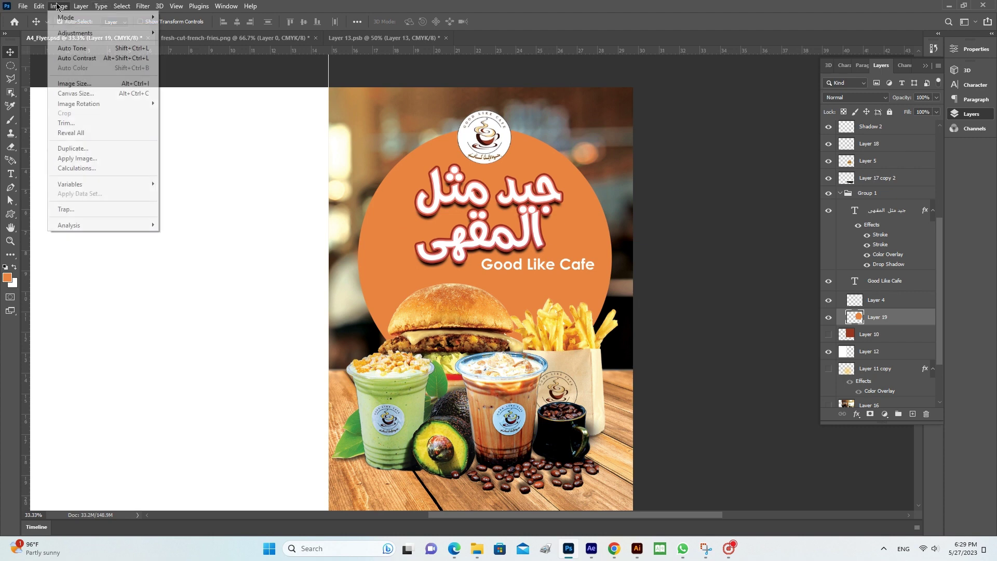
{"action": "left_click", "coordinate": [197, 87]}
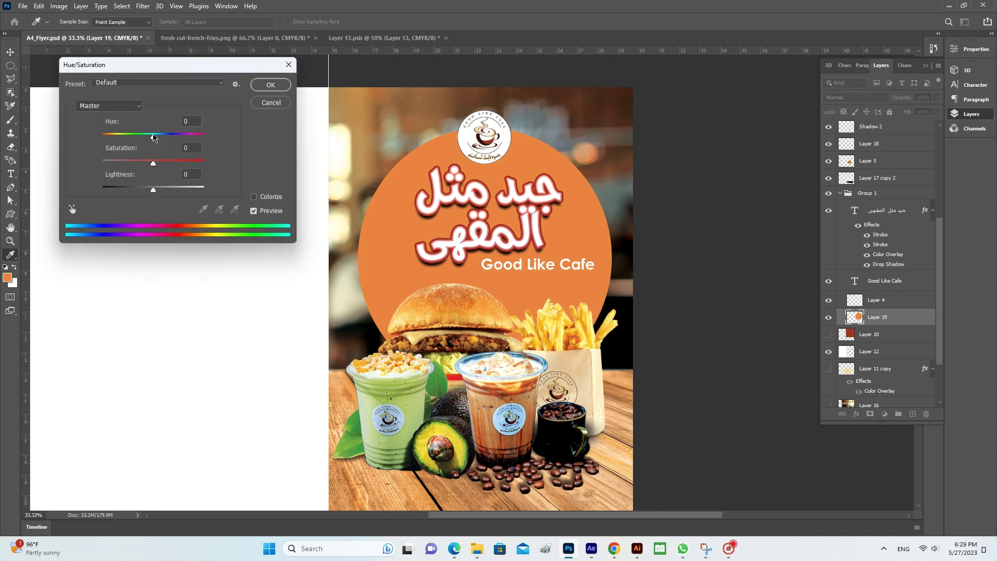
{"action": "left_click_drag", "start_coordinate": [153, 137], "coordinate": [170, 138]}
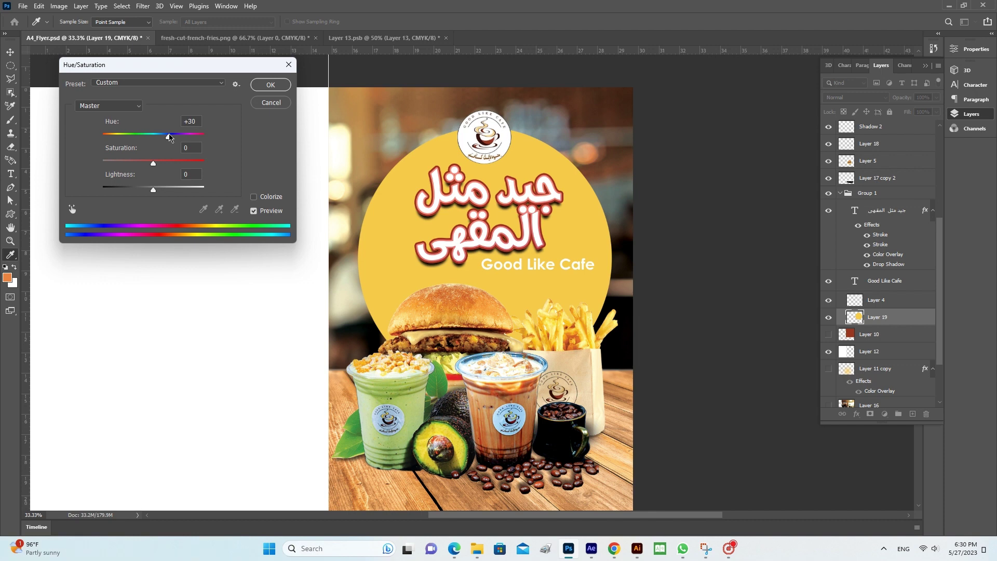
{"action": "left_click_drag", "start_coordinate": [169, 137], "coordinate": [183, 136]}
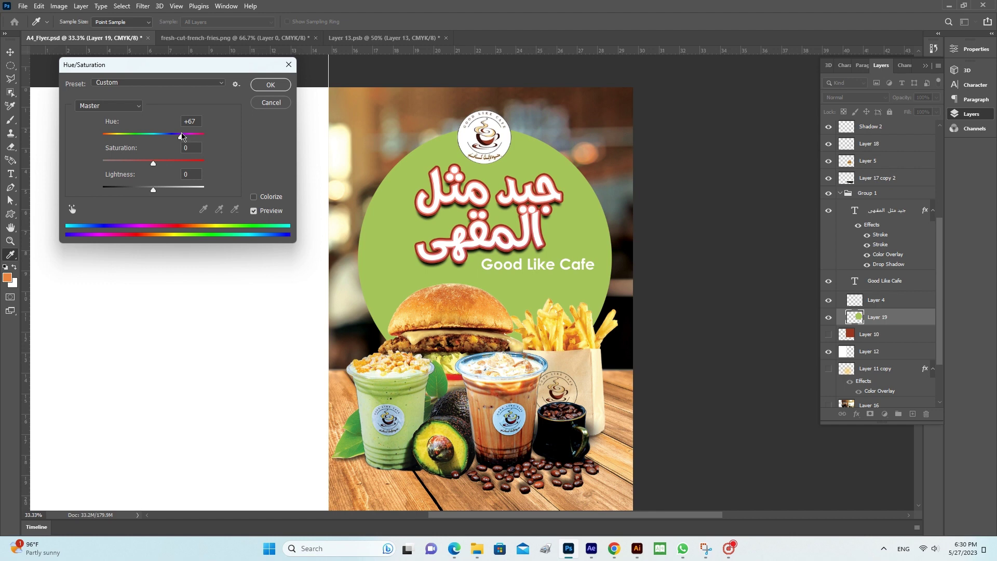
{"action": "left_click_drag", "start_coordinate": [182, 137], "coordinate": [183, 136]}
{"action": "left_click", "coordinate": [262, 85]}
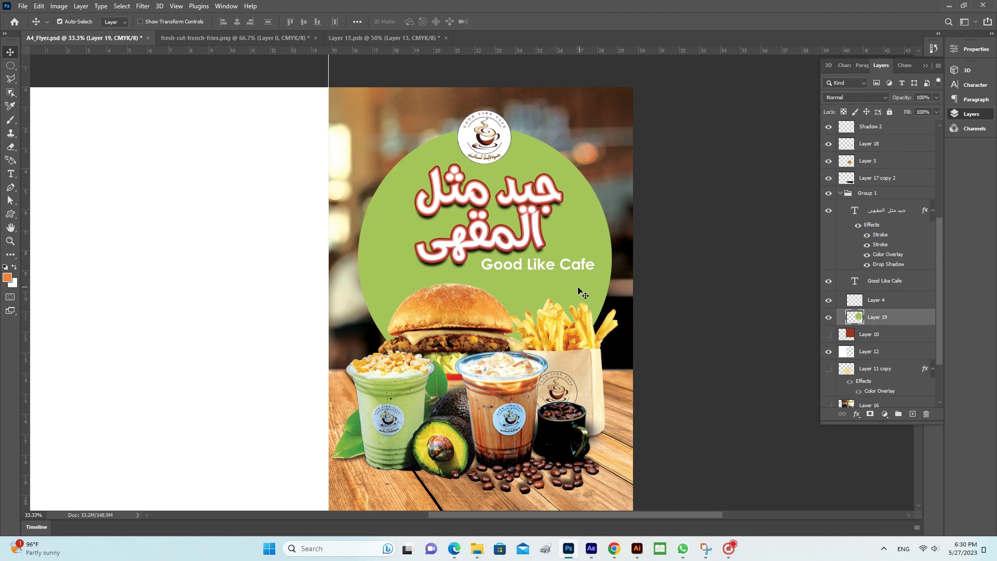
Align the green circle's horizontal centre with the logo and adjust its vertical position behind the title.
{"action": "left_click_drag", "start_coordinate": [578, 290], "coordinate": [581, 301]}
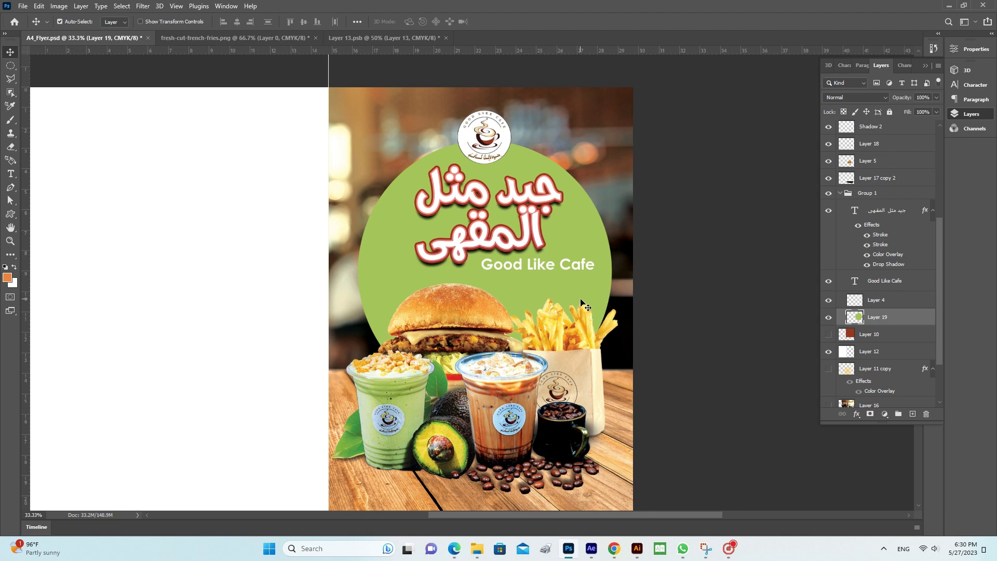
{"action": "left_click", "coordinate": [497, 137], "text": "shift"}
{"action": "left_click", "coordinate": [237, 21]}
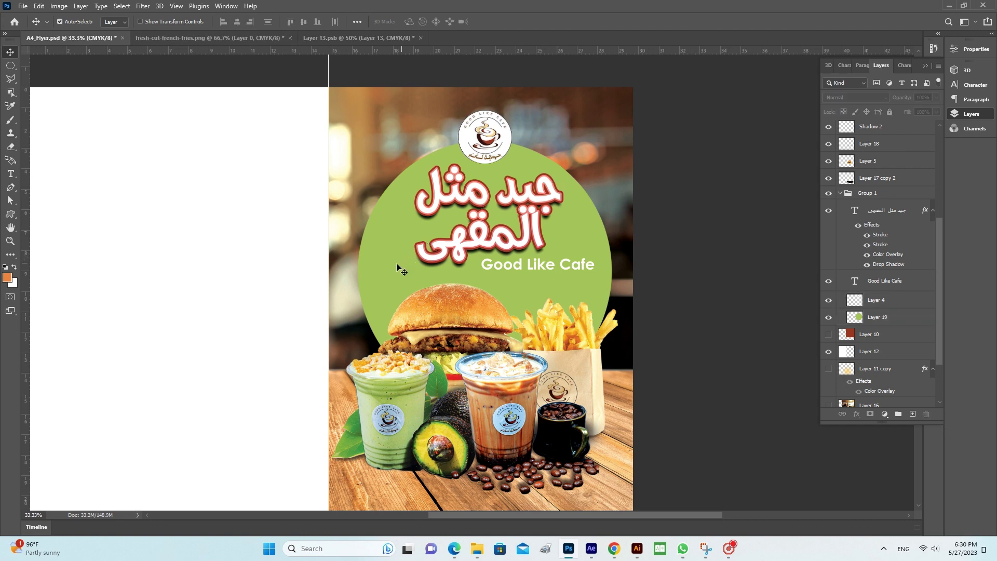
{"action": "mouse_move", "coordinate": [398, 268]}
{"action": "left_mouse_down"}
{"action": "mouse_move", "coordinate": [392, 342]}
{"action": "mouse_move", "coordinate": [392, 326]}
{"action": "left_mouse_up"}
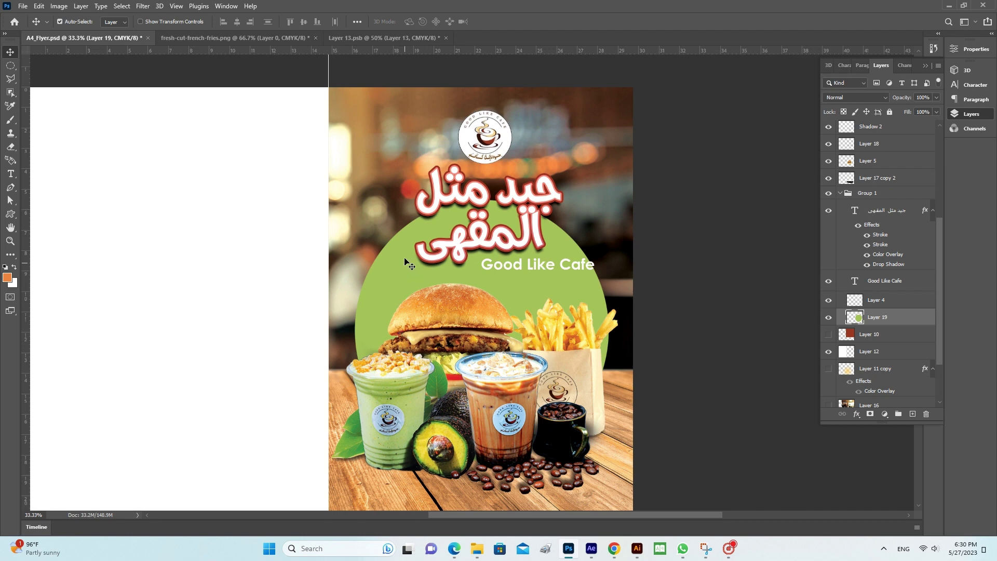
{"action": "left_click_drag", "start_coordinate": [396, 257], "coordinate": [399, 203]}
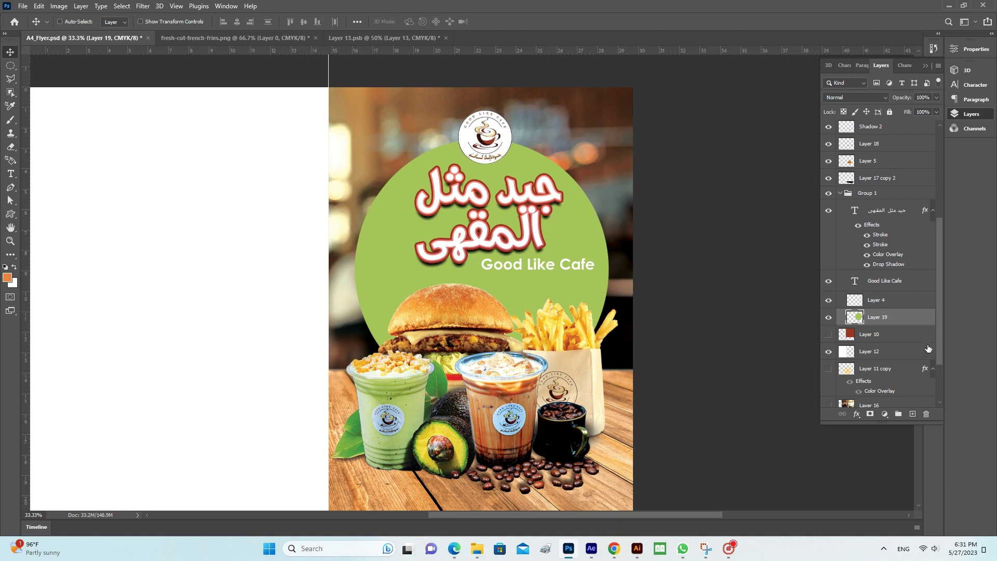
Duplicate the green circle layer and apply a radius-86 Lens Blur to the original.
{"action": "key", "text": "ctrl+j"}
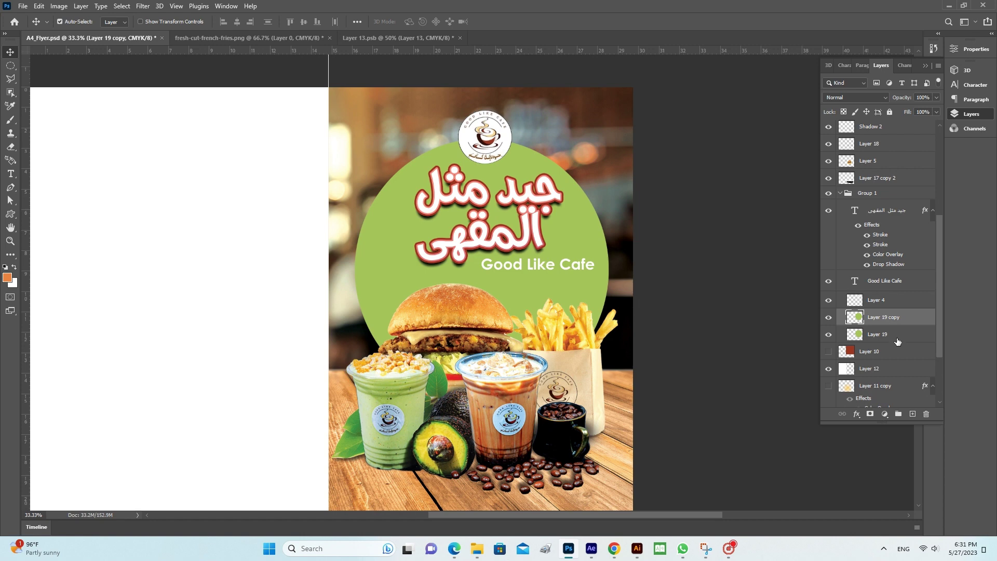
{"action": "left_click", "coordinate": [898, 338]}
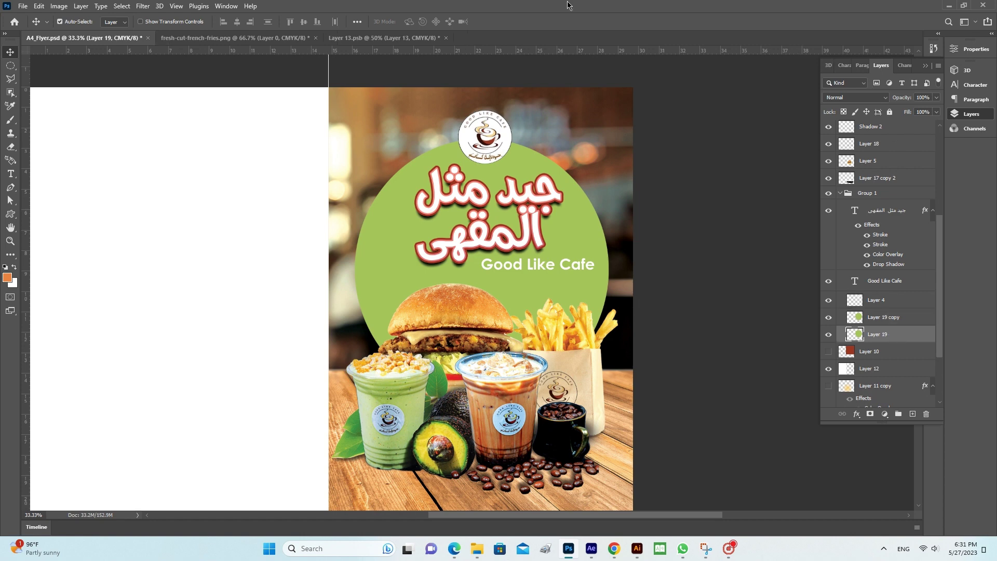
{"action": "left_click", "coordinate": [141, 6]}
{"action": "mouse_move", "coordinate": [149, 139]}
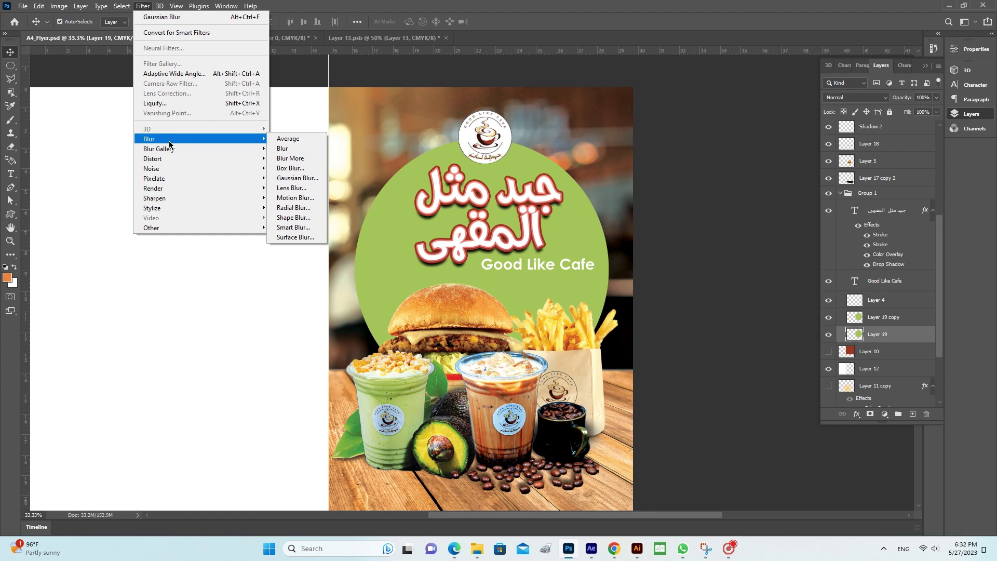
{"action": "left_click", "coordinate": [307, 188]}
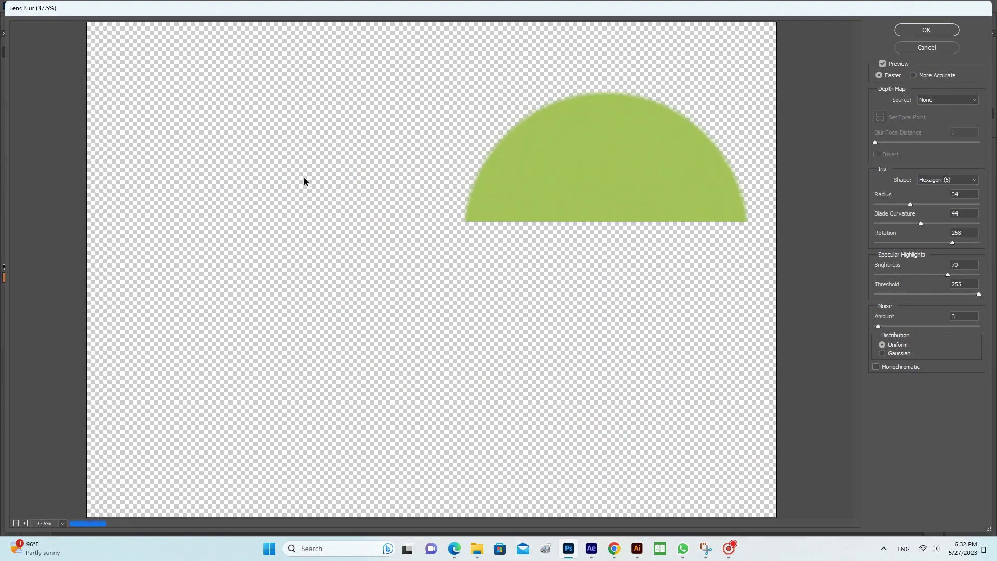
{"action": "left_click", "coordinate": [952, 204]}
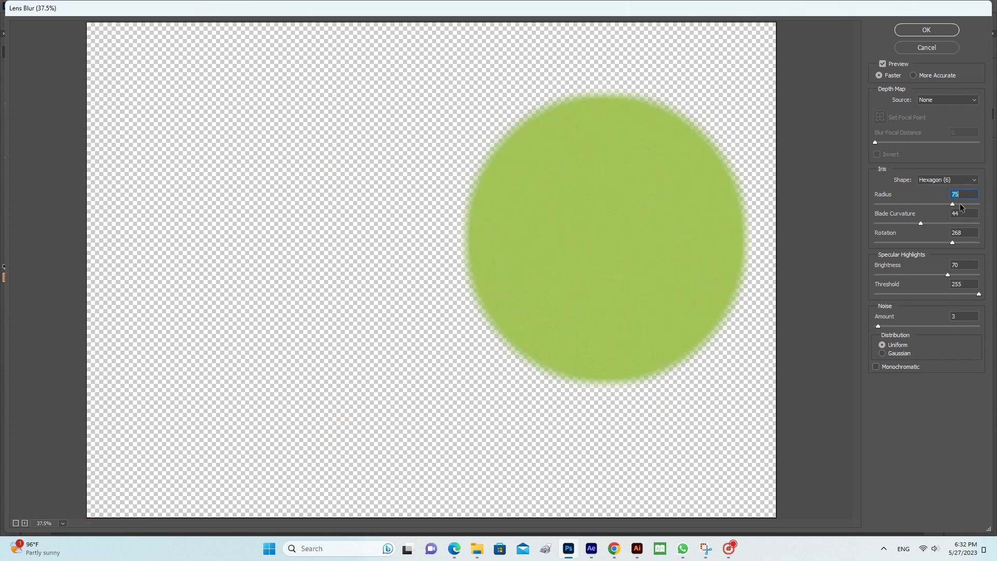
{"action": "left_click", "coordinate": [964, 204]}
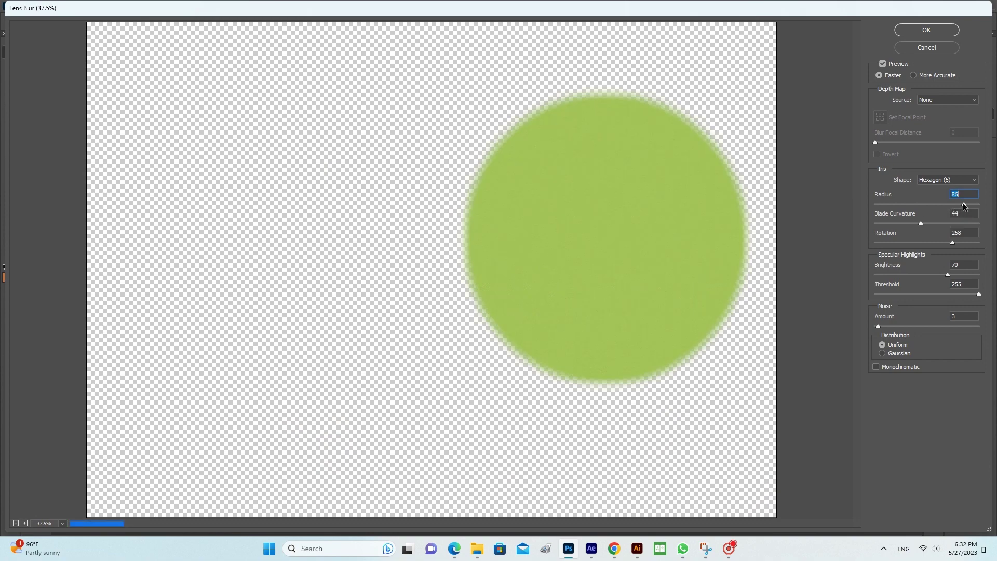
{"action": "left_click", "coordinate": [943, 28]}
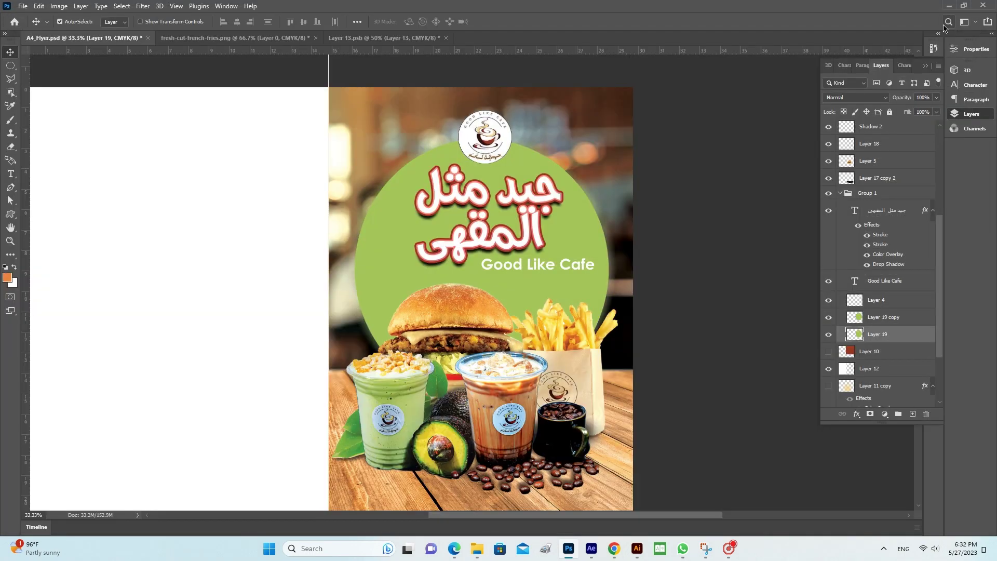
Scale the green circle copy down slightly, then hide it.
{"action": "left_click", "coordinate": [400, 230]}
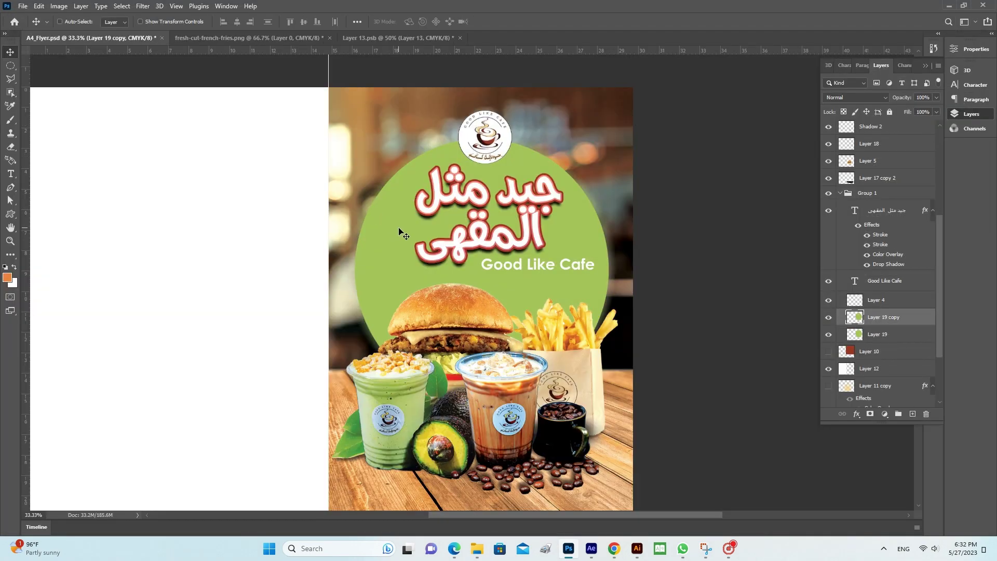
{"action": "key", "text": "ctrl+t"}
{"action": "left_click_drag", "start_coordinate": [481, 138], "coordinate": [481, 165]}
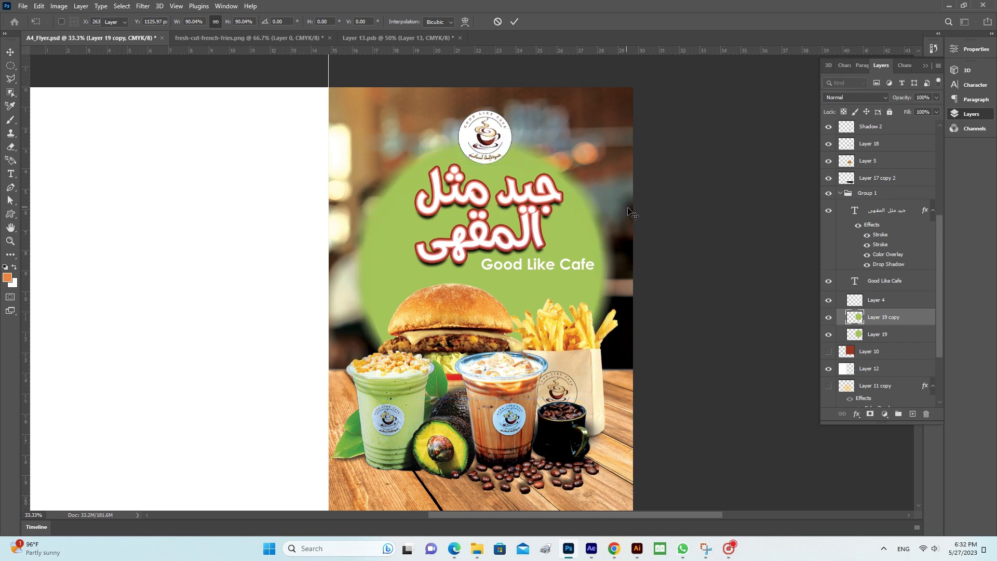
{"action": "key", "text": "Return"}
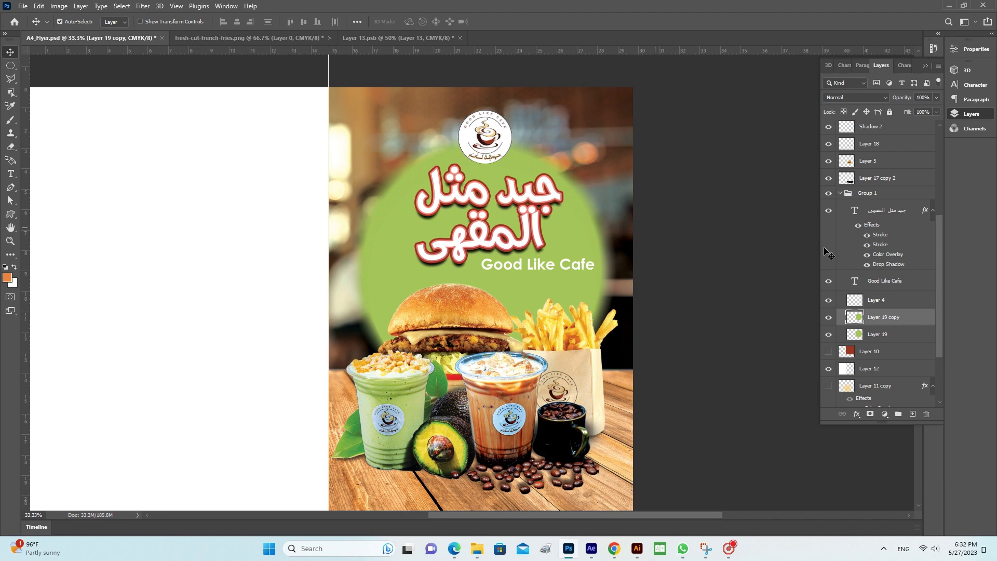
{"action": "key", "text": "ctrl"}
{"action": "left_click", "coordinate": [829, 318]}
On Layer 19, cycle through the blend modes and settle on Lighten.
{"action": "left_click", "coordinate": [591, 243], "text": "ctrl"}
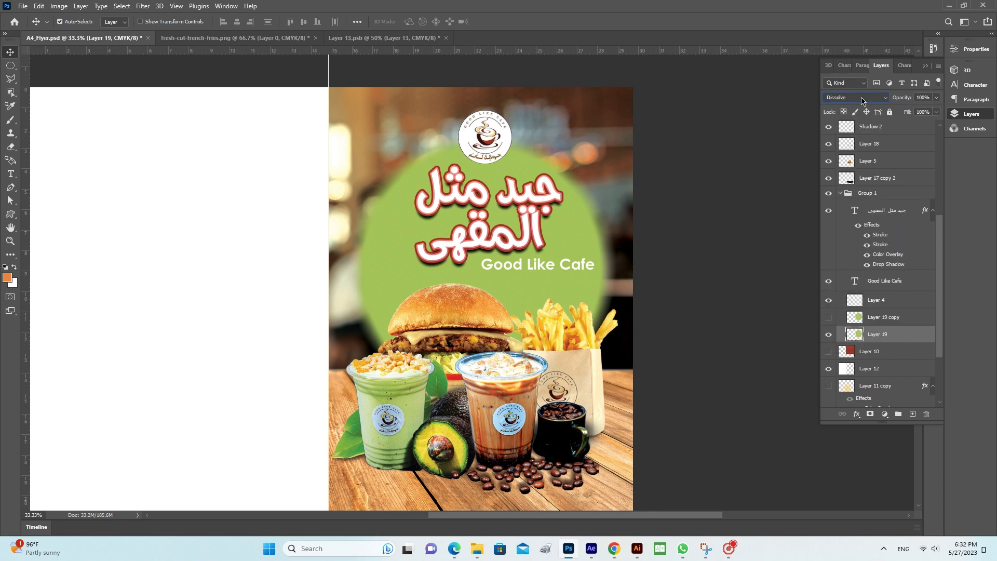
{"action": "scroll", "coordinate": [862, 100], "scroll_direction": "down", "scroll_amount": 1}
{"action": "scroll", "coordinate": [862, 100], "scroll_direction": "down", "scroll_amount": 1}
{"action": "scroll", "coordinate": [862, 100], "scroll_direction": "down", "scroll_amount": 1}
{"action": "scroll", "coordinate": [862, 101], "scroll_direction": "down", "scroll_amount": 1}
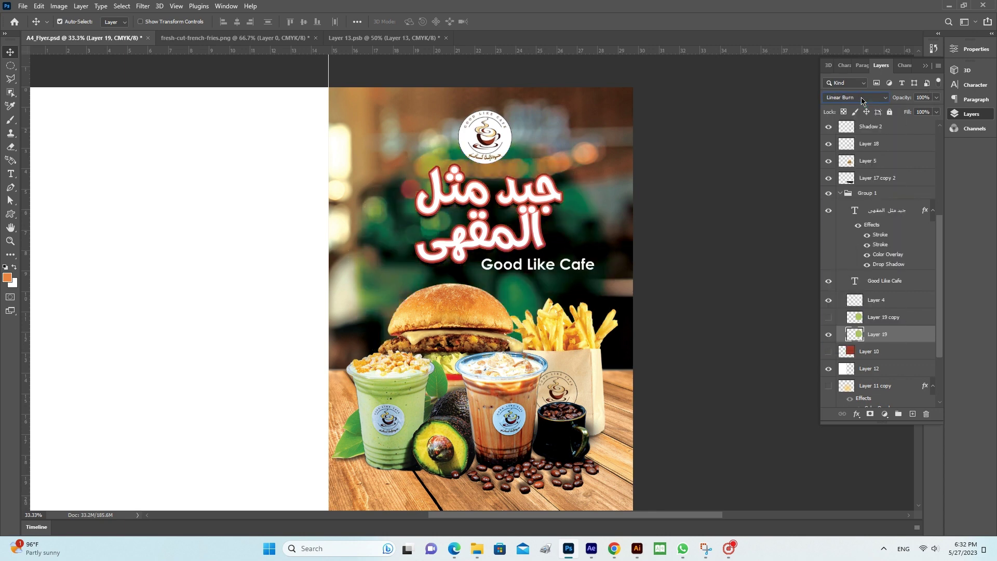
{"action": "scroll", "coordinate": [863, 100], "scroll_direction": "down", "scroll_amount": 2}
{"action": "scroll", "coordinate": [862, 100], "scroll_direction": "down", "scroll_amount": 1}
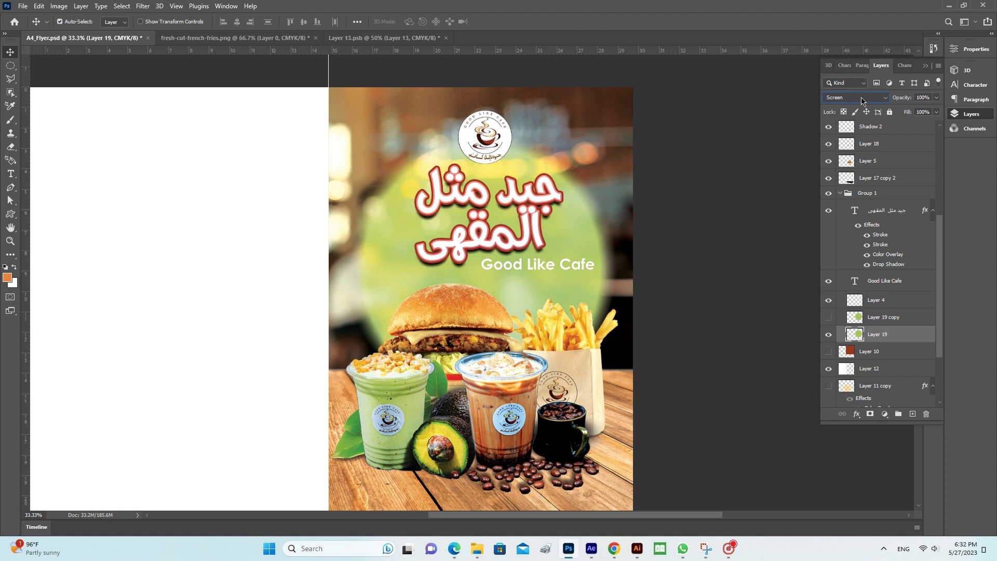
{"action": "scroll", "coordinate": [862, 100], "scroll_direction": "down", "scroll_amount": 1}
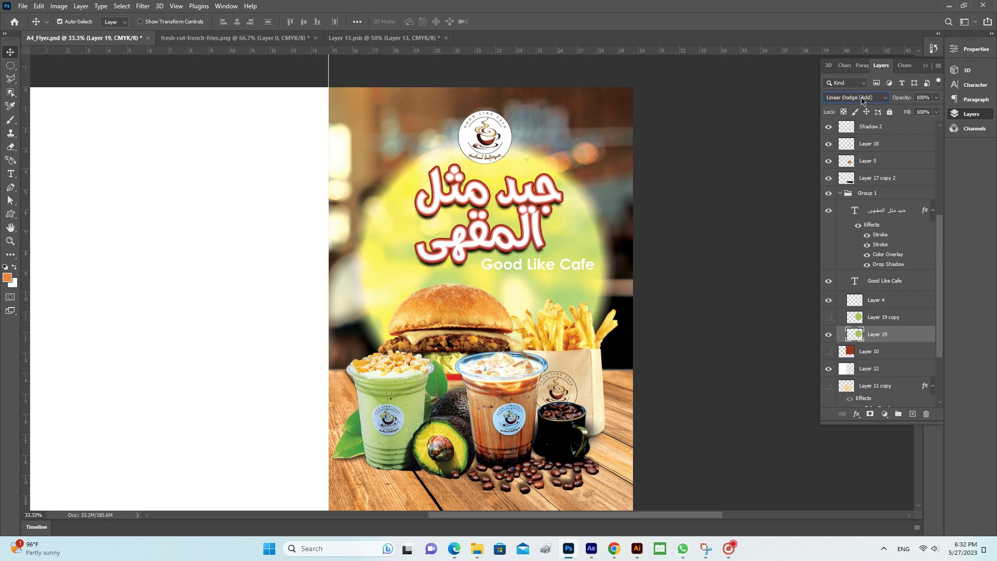
{"action": "scroll", "coordinate": [862, 101], "scroll_direction": "down", "scroll_amount": 1}
{"action": "scroll", "coordinate": [862, 101], "scroll_direction": "down", "scroll_amount": 1}
{"action": "scroll", "coordinate": [862, 100], "scroll_direction": "down", "scroll_amount": 1}
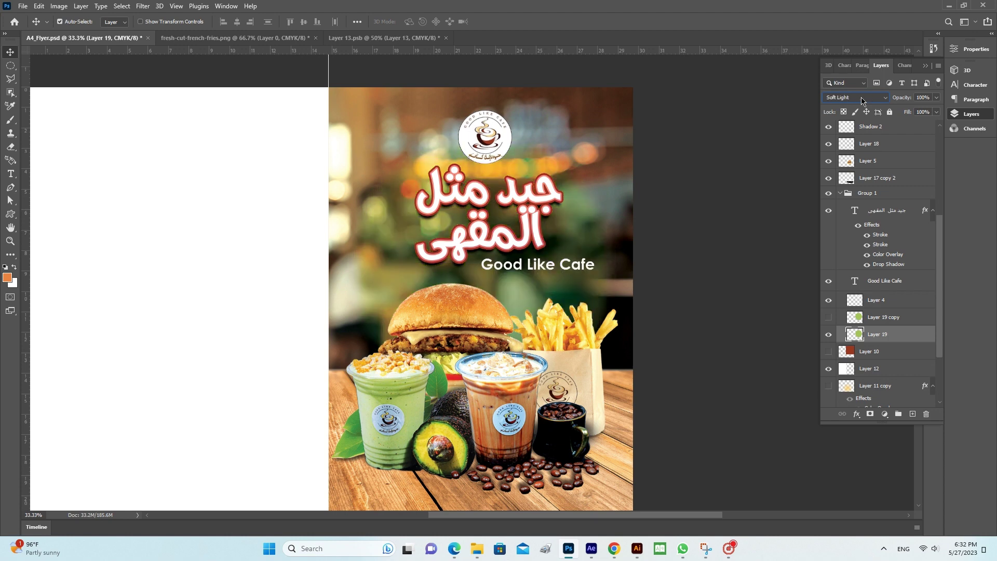
{"action": "scroll", "coordinate": [862, 100], "scroll_direction": "down", "scroll_amount": 1}
{"action": "scroll", "coordinate": [863, 100], "scroll_direction": "down", "scroll_amount": 1}
{"action": "scroll", "coordinate": [862, 100], "scroll_direction": "down", "scroll_amount": 1}
{"action": "scroll", "coordinate": [862, 100], "scroll_direction": "up", "scroll_amount": 1}
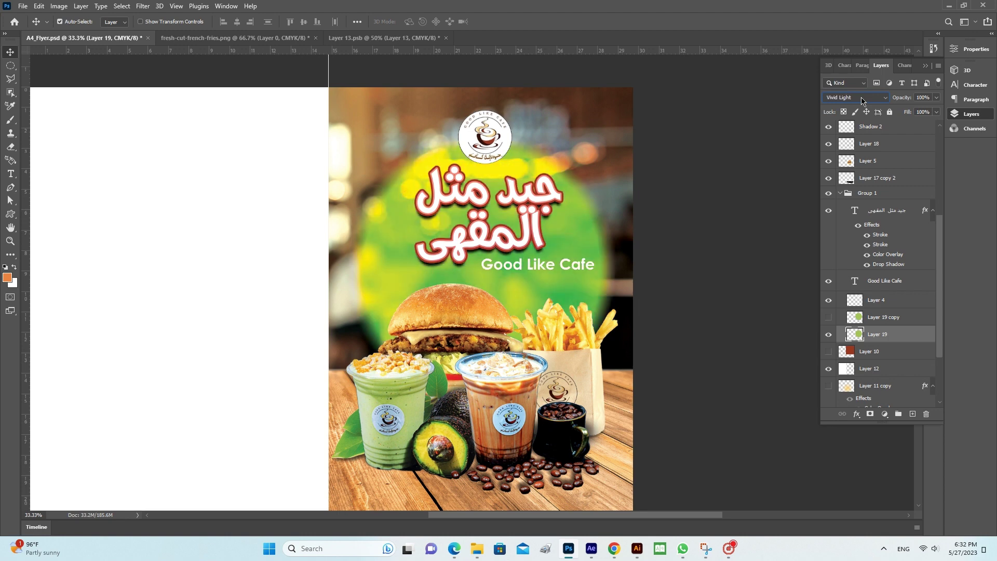
{"action": "scroll", "coordinate": [862, 100], "scroll_direction": "up", "scroll_amount": 2}
{"action": "scroll", "coordinate": [862, 100], "scroll_direction": "up", "scroll_amount": 2}
{"action": "scroll", "coordinate": [862, 100], "scroll_direction": "up", "scroll_amount": 1}
{"action": "scroll", "coordinate": [863, 100], "scroll_direction": "up", "scroll_amount": 1}
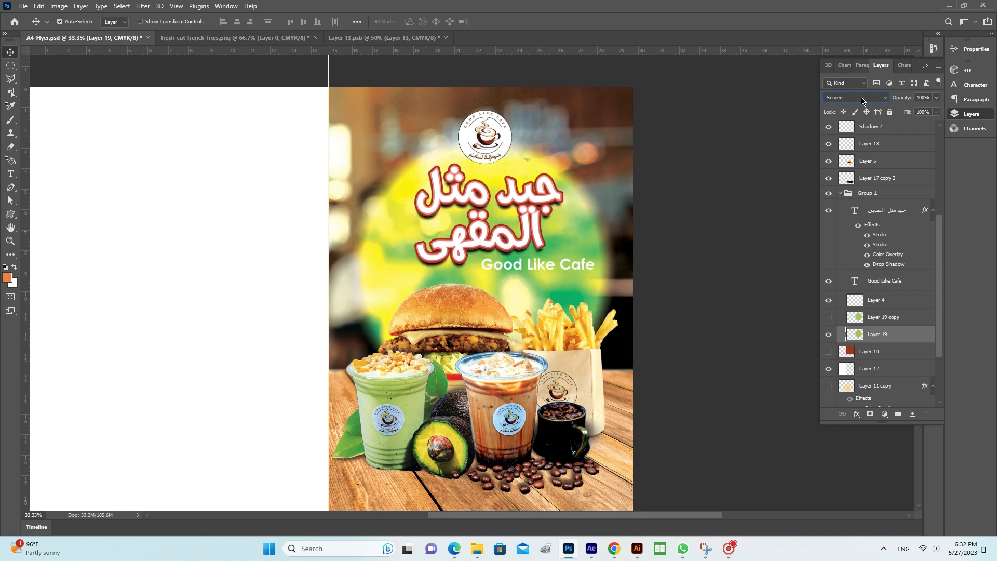
{"action": "scroll", "coordinate": [862, 100], "scroll_direction": "up", "scroll_amount": 2}
{"action": "scroll", "coordinate": [862, 101], "scroll_direction": "up", "scroll_amount": 1}
{"action": "scroll", "coordinate": [862, 100], "scroll_direction": "up", "scroll_amount": 1}
{"action": "scroll", "coordinate": [862, 100], "scroll_direction": "up", "scroll_amount": 1}
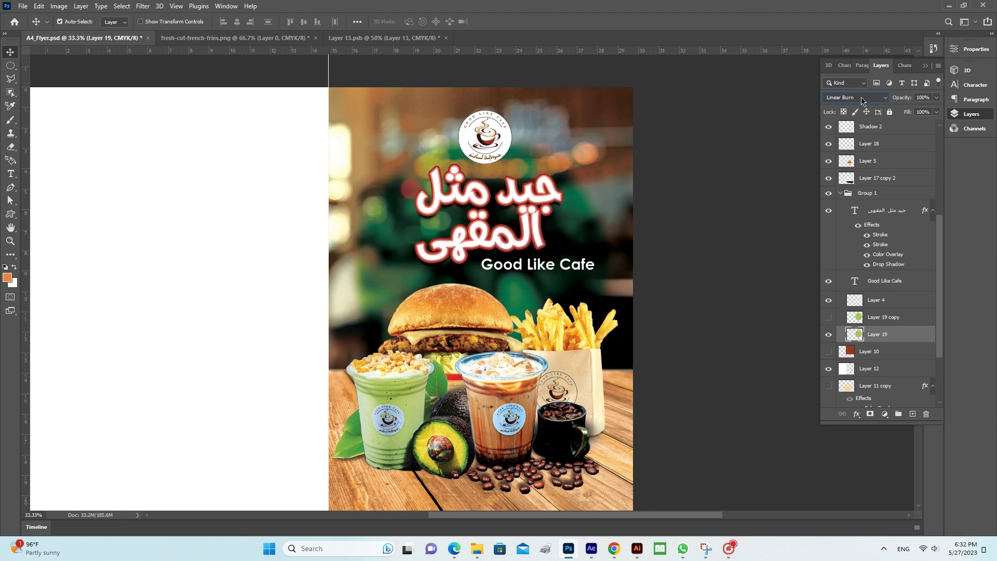
{"action": "scroll", "coordinate": [862, 100], "scroll_direction": "up", "scroll_amount": 1}
{"action": "scroll", "coordinate": [862, 101], "scroll_direction": "up", "scroll_amount": 1}
{"action": "scroll", "coordinate": [862, 101], "scroll_direction": "up", "scroll_amount": 1}
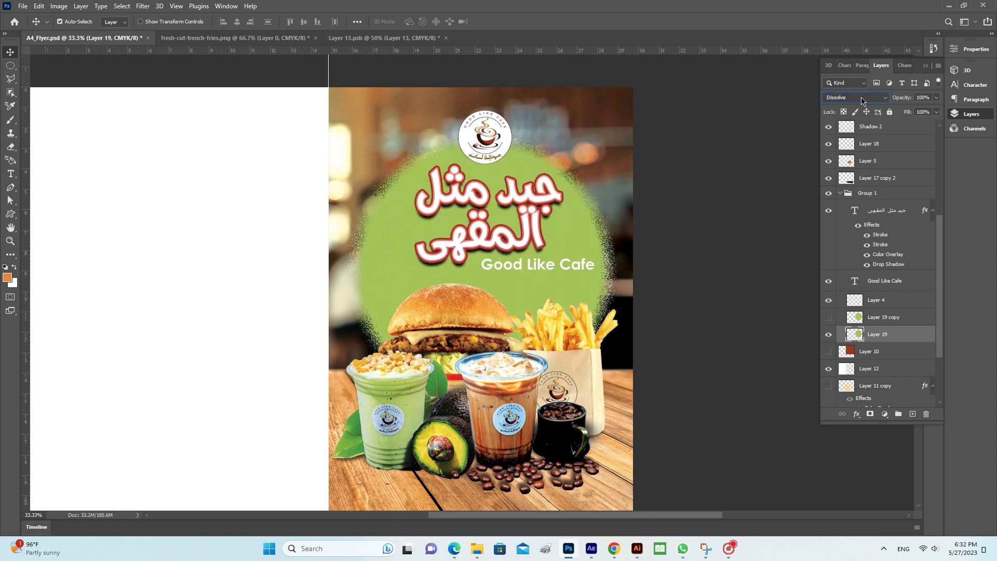
{"action": "scroll", "coordinate": [862, 101], "scroll_direction": "up", "scroll_amount": 1}
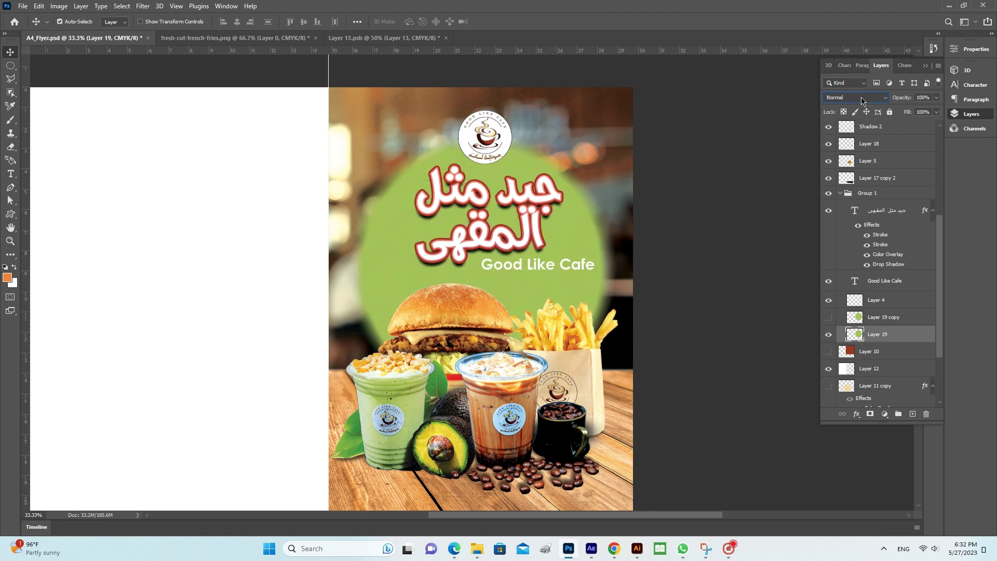
{"action": "scroll", "coordinate": [862, 100], "scroll_direction": "down", "scroll_amount": 1}
{"action": "scroll", "coordinate": [862, 100], "scroll_direction": "down", "scroll_amount": 2}
{"action": "scroll", "coordinate": [862, 101], "scroll_direction": "down", "scroll_amount": 2}
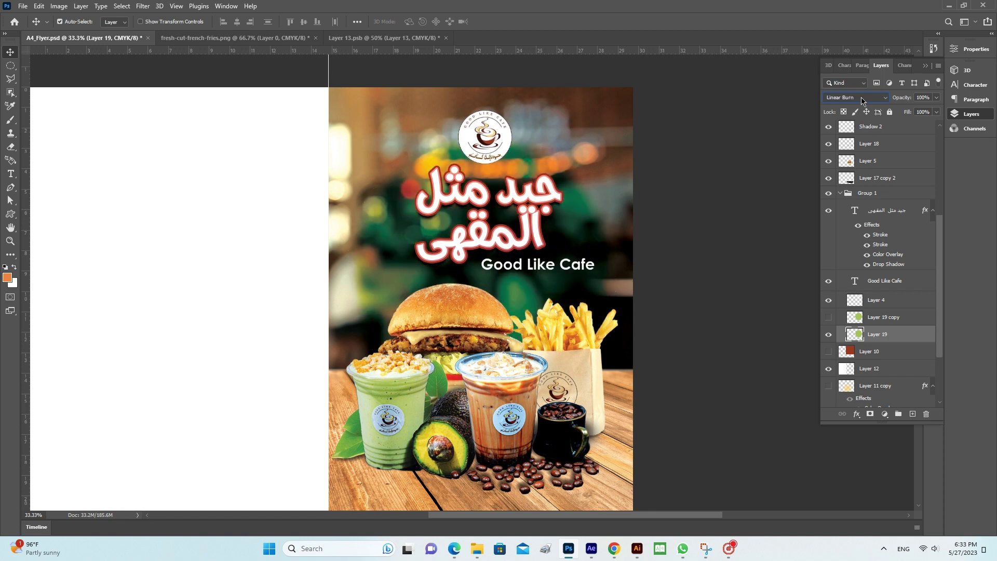
{"action": "scroll", "coordinate": [862, 100], "scroll_direction": "down", "scroll_amount": 1}
{"action": "scroll", "coordinate": [862, 101], "scroll_direction": "down", "scroll_amount": 1}
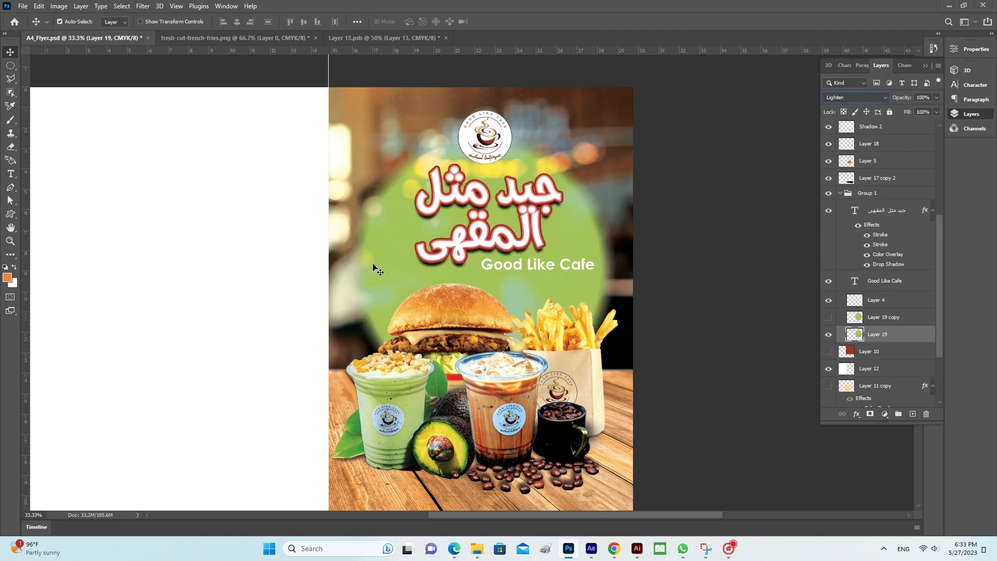
Apply a Gaussian Blur of about 139 pixels to the green circle on Layer 19.
{"action": "left_click", "coordinate": [143, 6]}
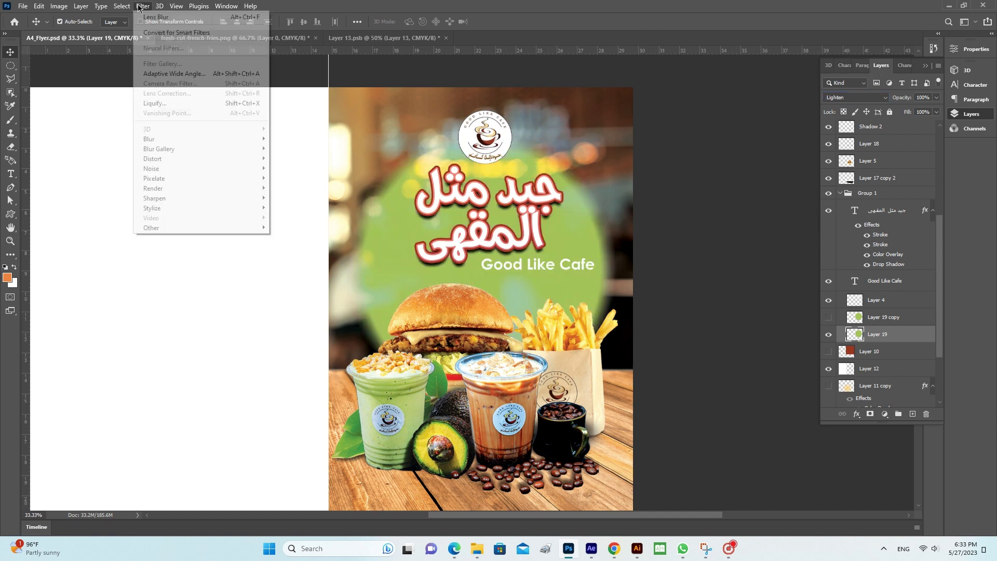
{"action": "mouse_move", "coordinate": [149, 138]}
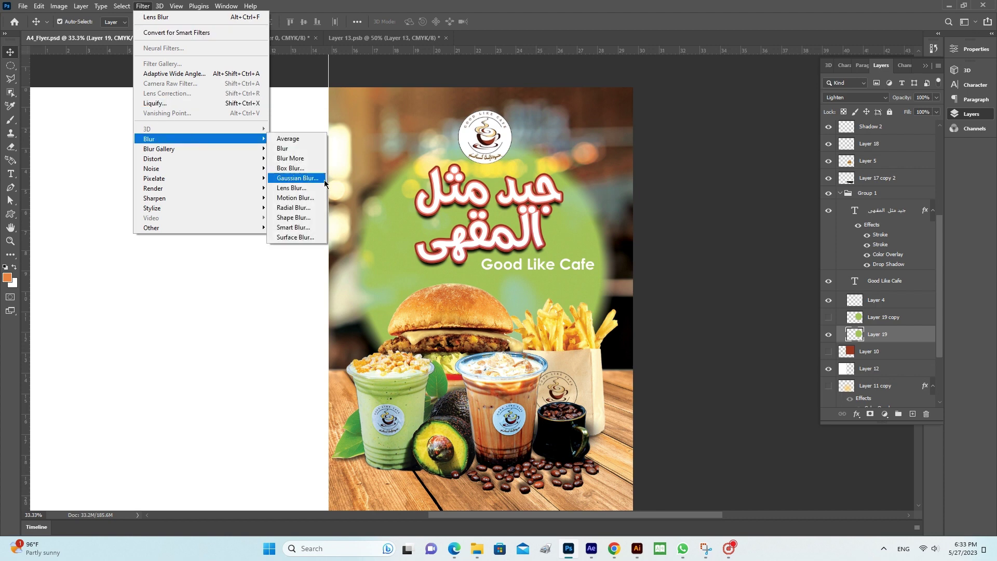
{"action": "left_click", "coordinate": [323, 179]}
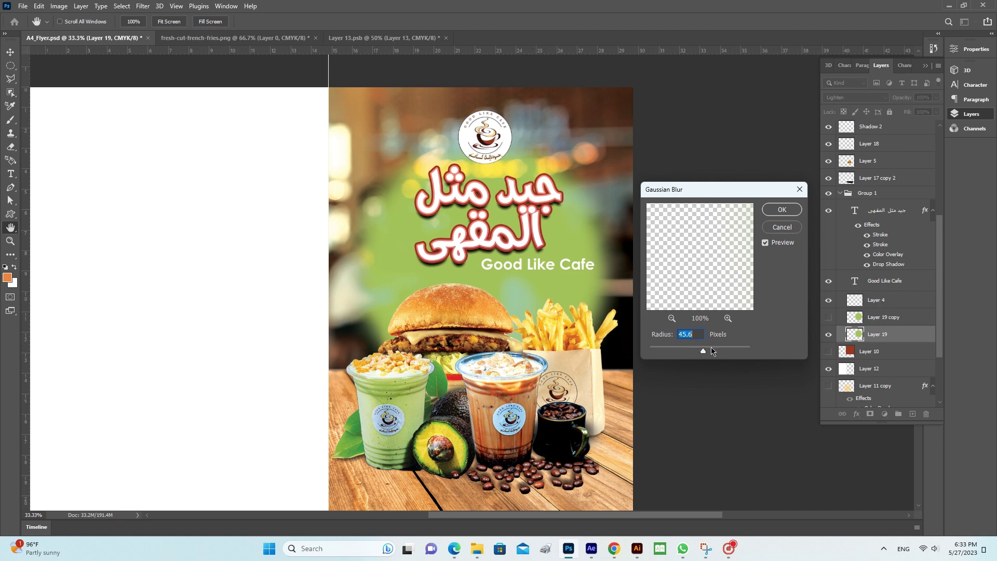
{"action": "left_click_drag", "start_coordinate": [711, 351], "coordinate": [730, 352]}
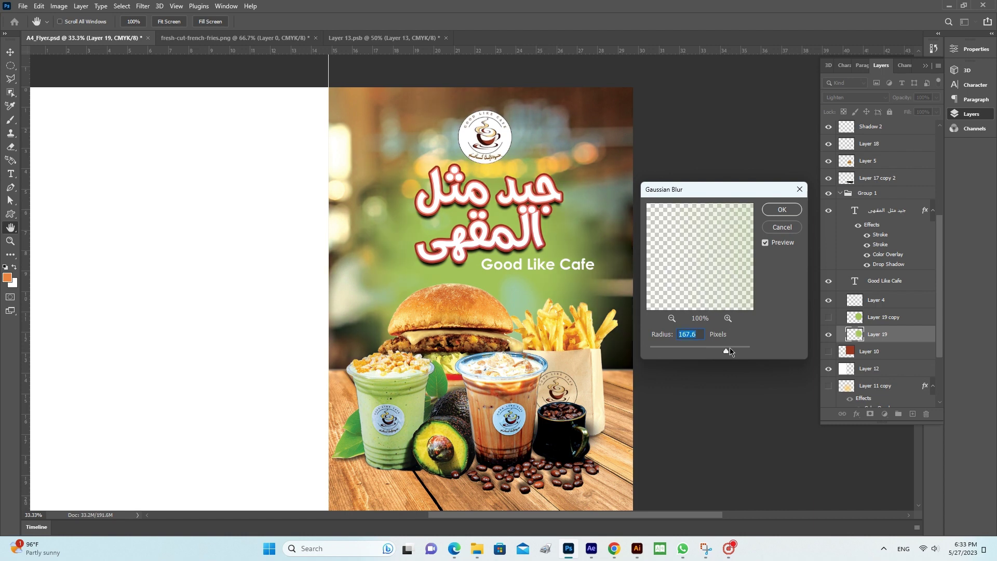
{"action": "left_click", "coordinate": [781, 210]}
{"action": "key", "text": "v"}
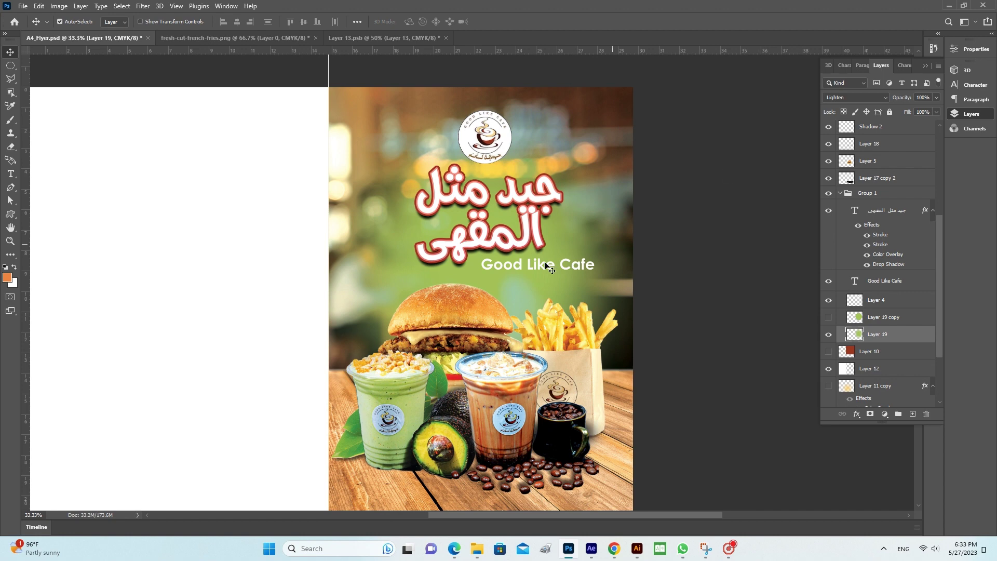
Change the 'Good Like Cafe' text colour to black.
{"action": "left_click", "coordinate": [518, 271]}
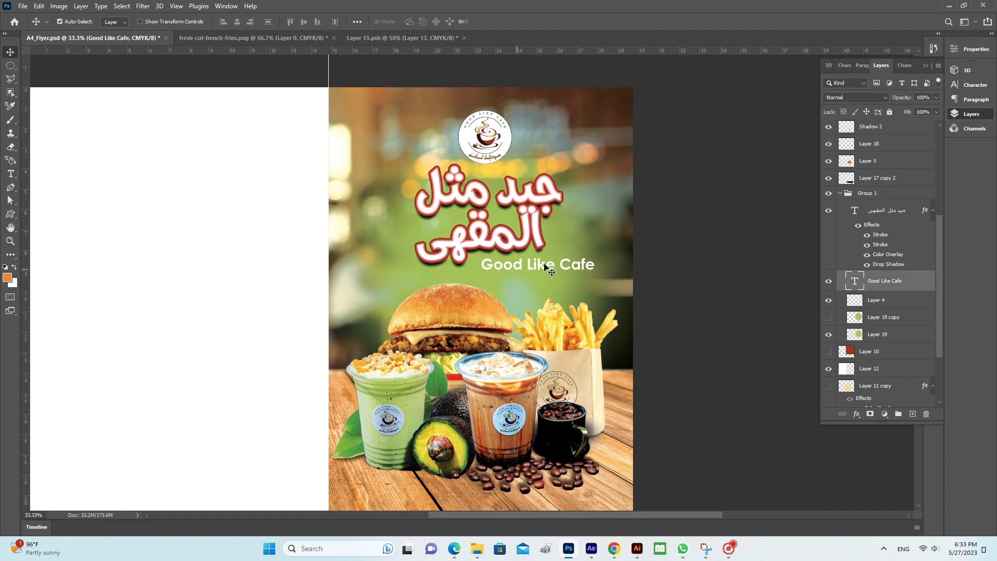
{"action": "left_click", "coordinate": [983, 86]}
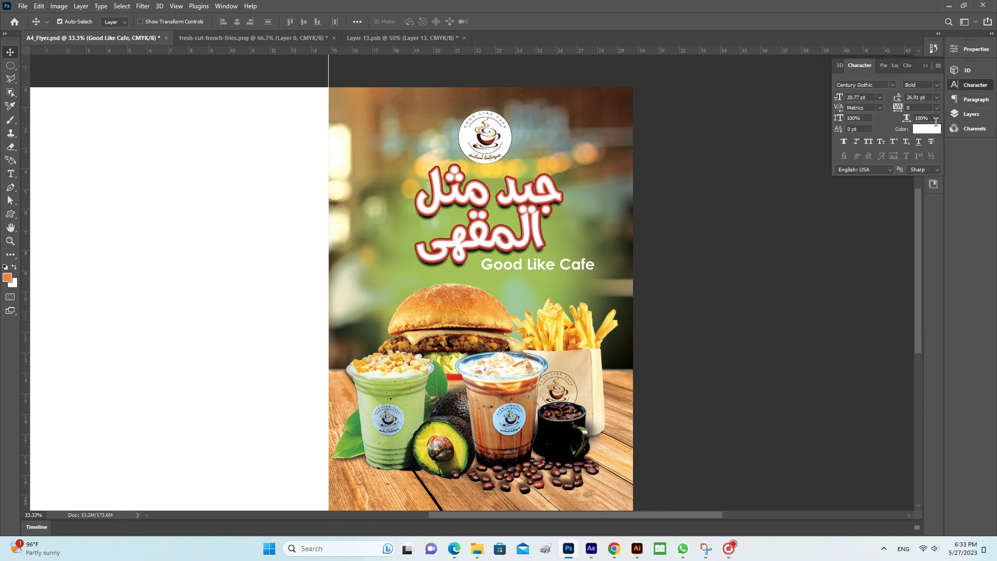
{"action": "left_click", "coordinate": [933, 130]}
{"action": "left_click_drag", "start_coordinate": [741, 275], "coordinate": [769, 373]}
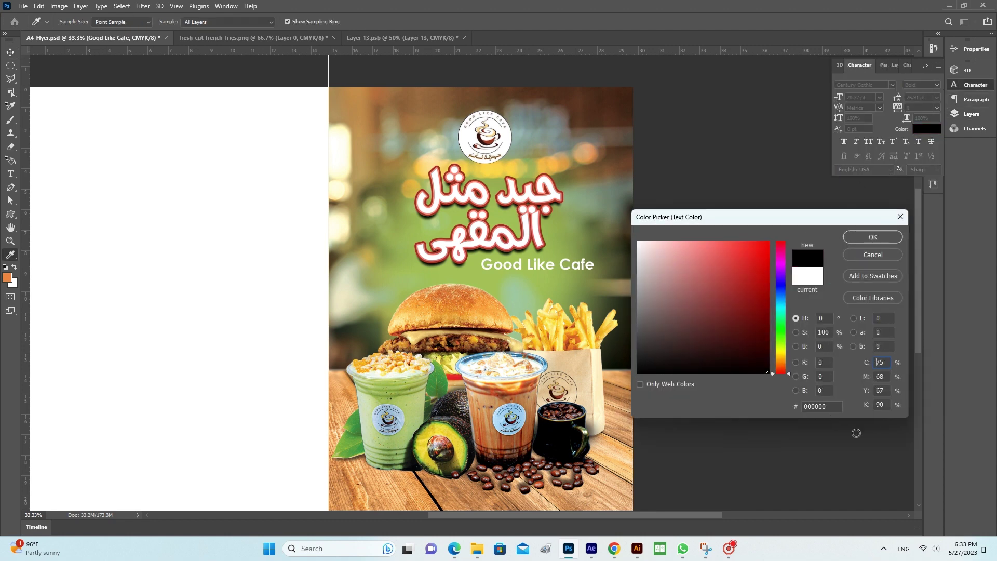
{"action": "left_click", "coordinate": [872, 236]}
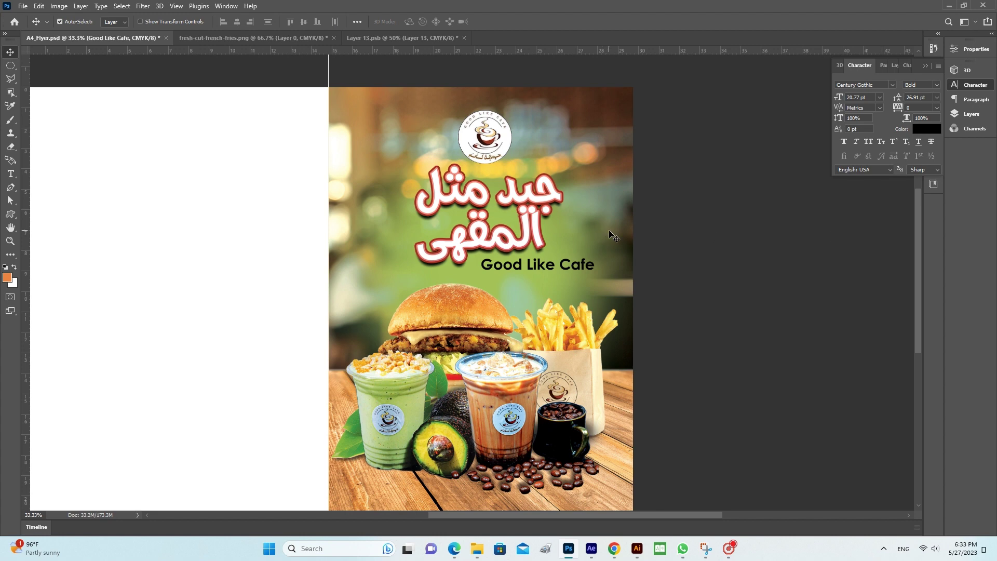
Enlarge the fade layer to about 121% and shift it up and left.
{"action": "key", "text": "ctrl+minus"}
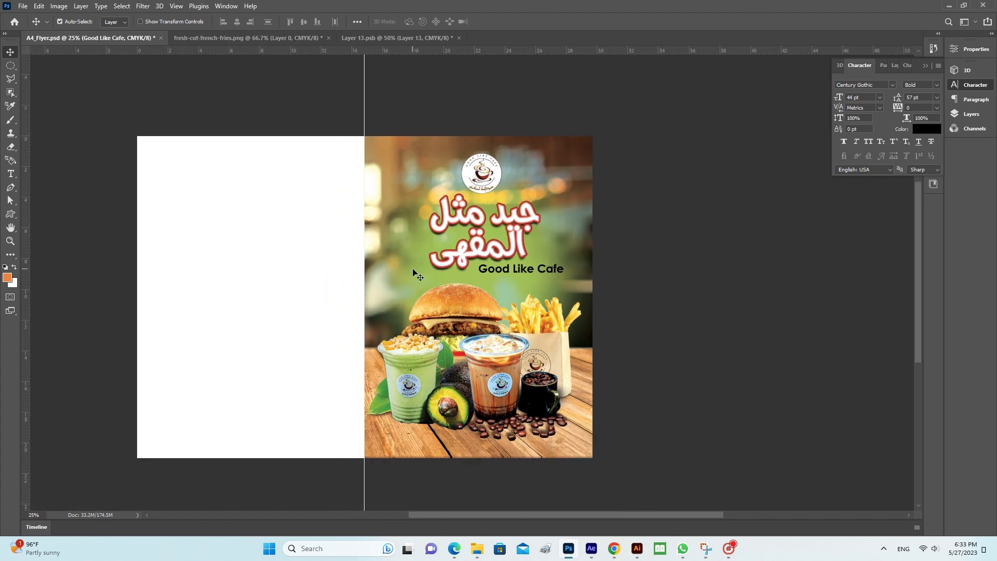
{"action": "left_click", "coordinate": [420, 269]}
{"action": "key", "text": "ctrl+t"}
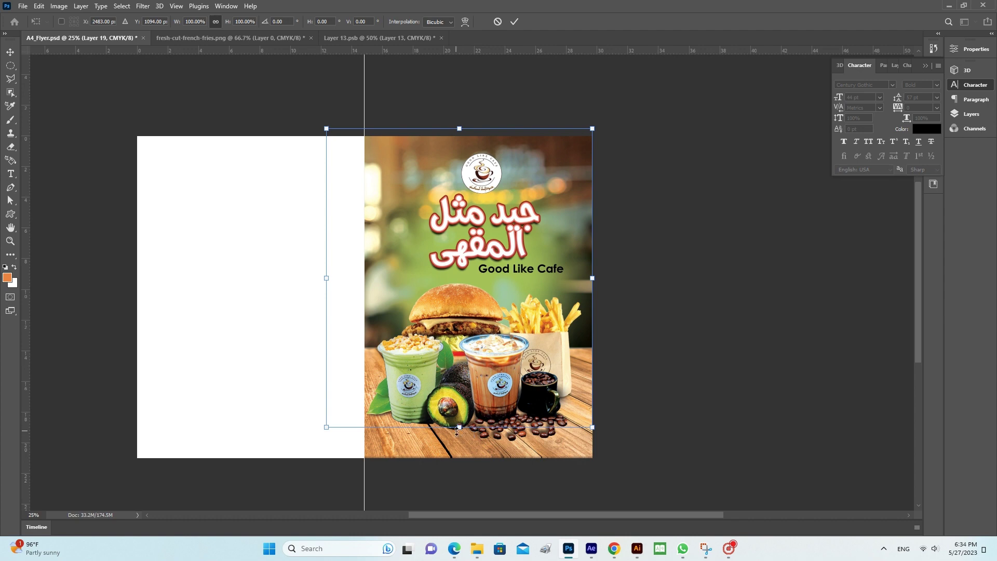
{"action": "left_click_drag", "start_coordinate": [458, 428], "coordinate": [457, 491]}
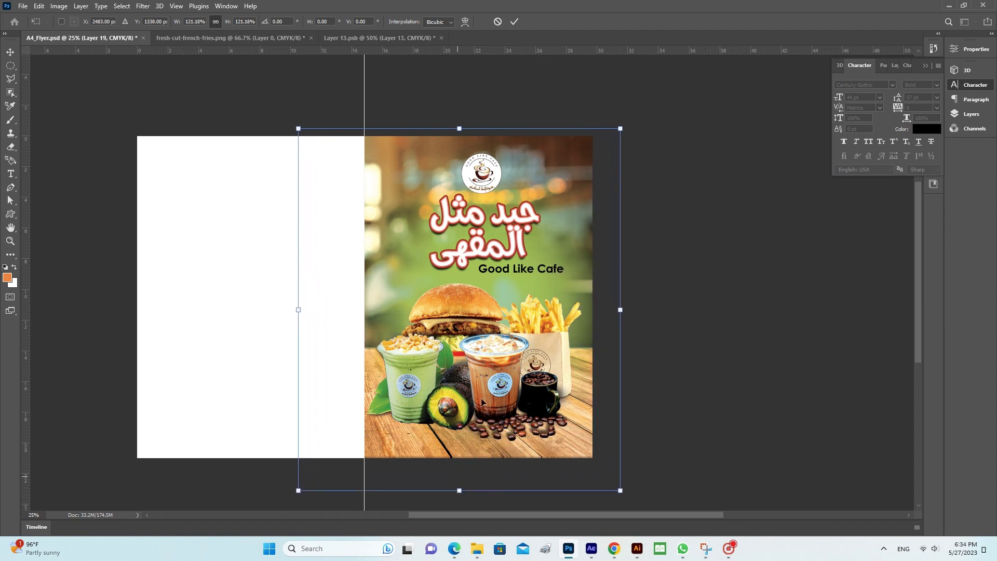
{"action": "left_click_drag", "start_coordinate": [481, 398], "coordinate": [476, 362]}
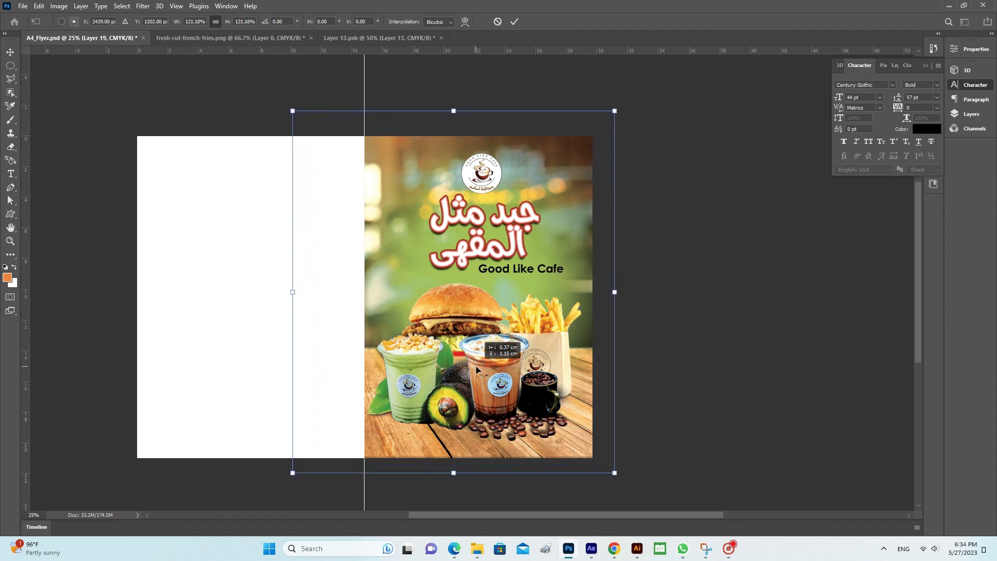
{"action": "key", "text": "Return"}
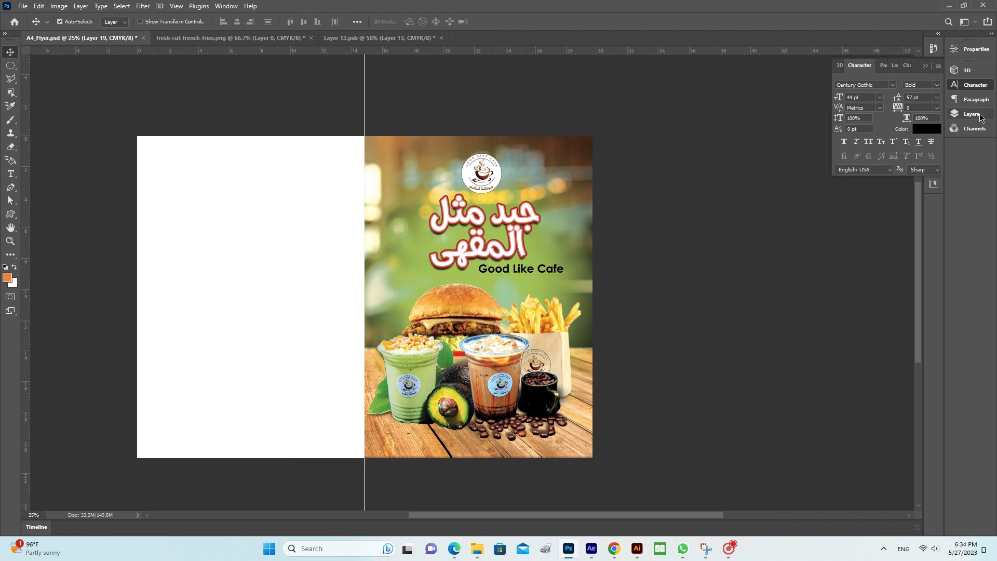
Fill Layer 12's left page with dark brown sampled from the photo.
{"action": "left_click", "coordinate": [971, 113]}
{"action": "left_click", "coordinate": [365, 227]}
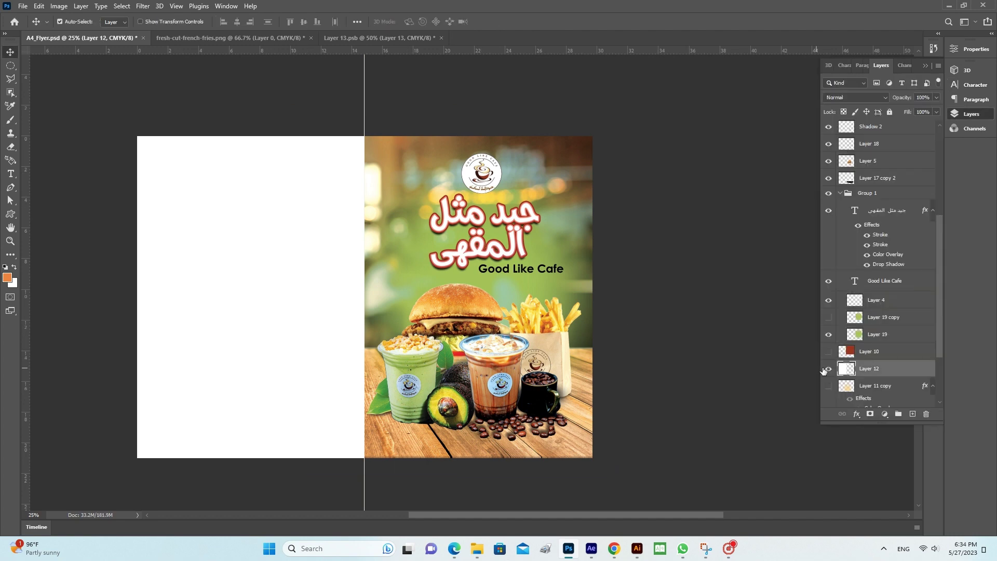
{"action": "left_click", "coordinate": [846, 369], "text": "ctrl"}
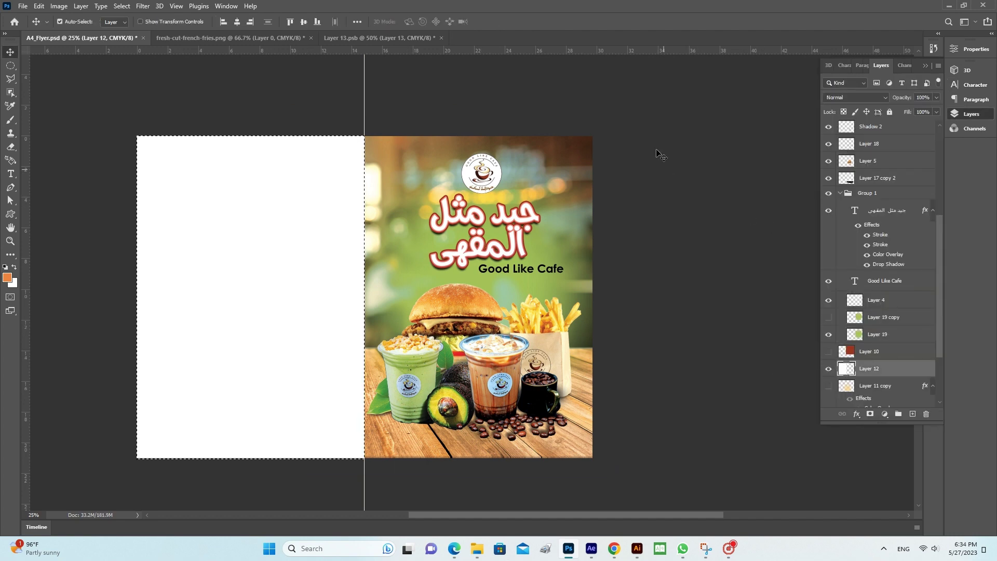
{"action": "key", "text": "i"}
{"action": "left_click", "coordinate": [591, 136]}
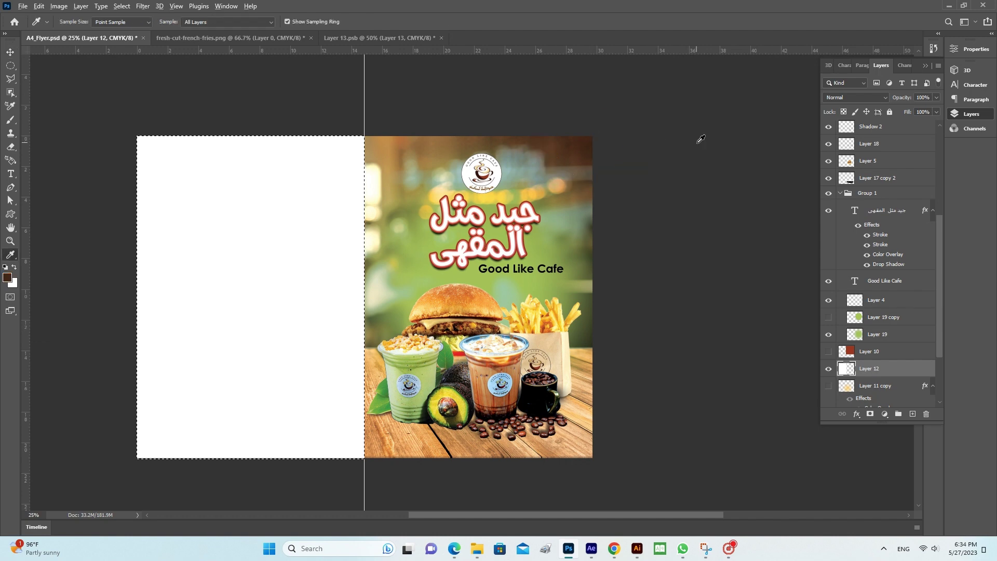
{"action": "key", "text": "alt+BackSpace"}
{"action": "key", "text": "ctrl+d"}
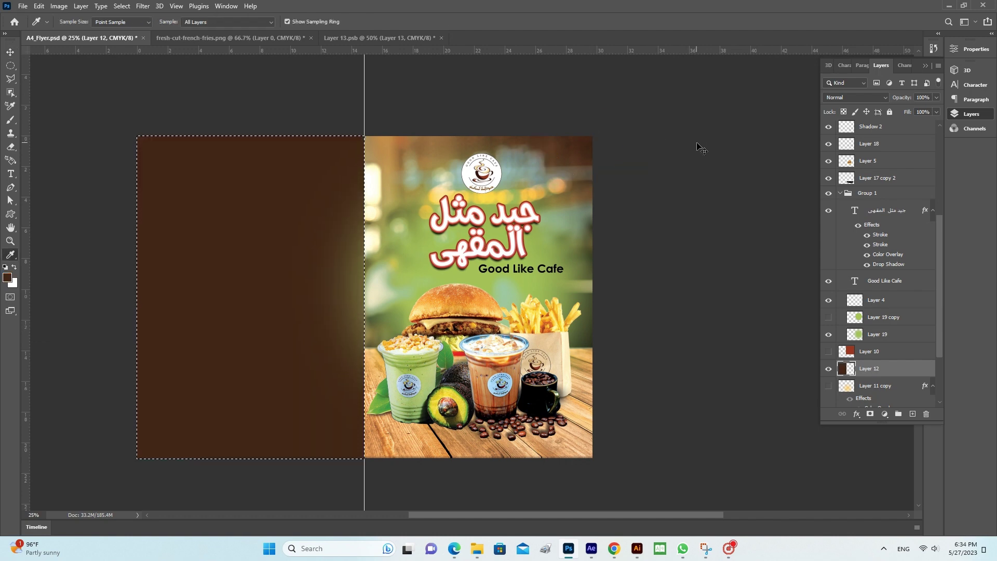
Raise Layer 12 above Layer 19, hide the guides, and save the flyer.
{"action": "key", "text": "ctrl+bracketright"}
{"action": "key", "text": "ctrl+bracketright"}
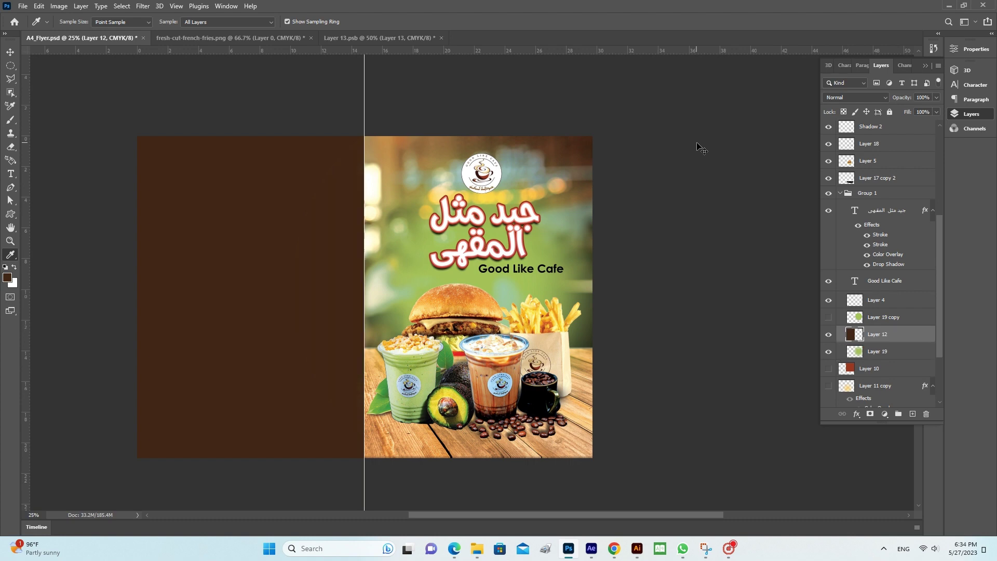
{"action": "key", "text": "ctrl+bracketright"}
{"action": "left_click", "coordinate": [10, 53]}
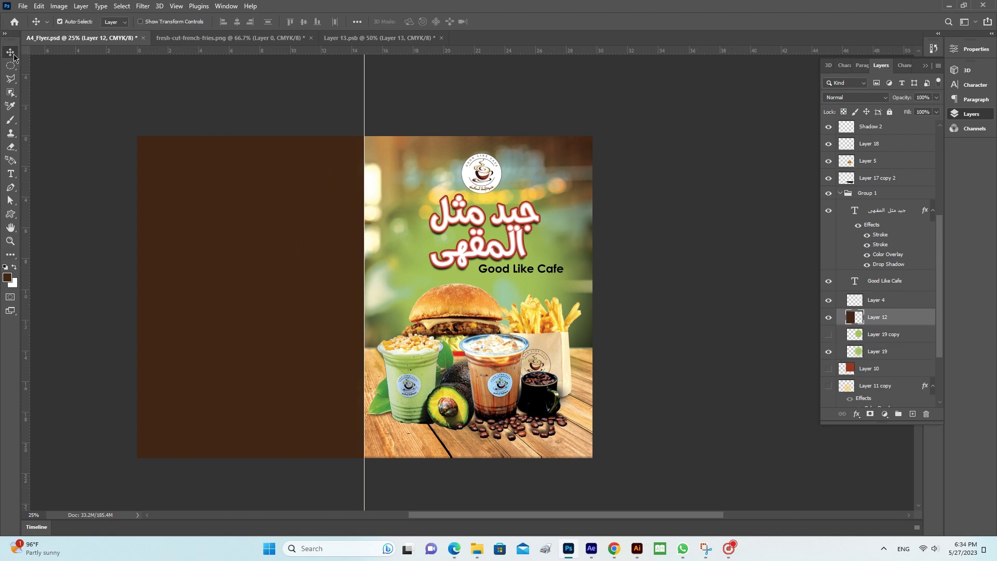
{"action": "key", "text": "ctrl+semicolon"}
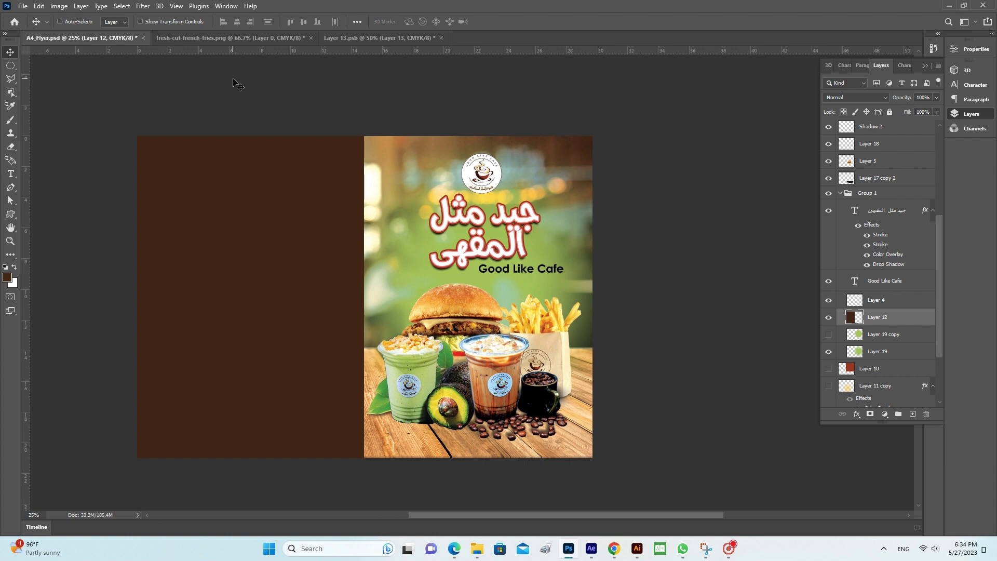
{"action": "key", "text": "ctrl+s"}
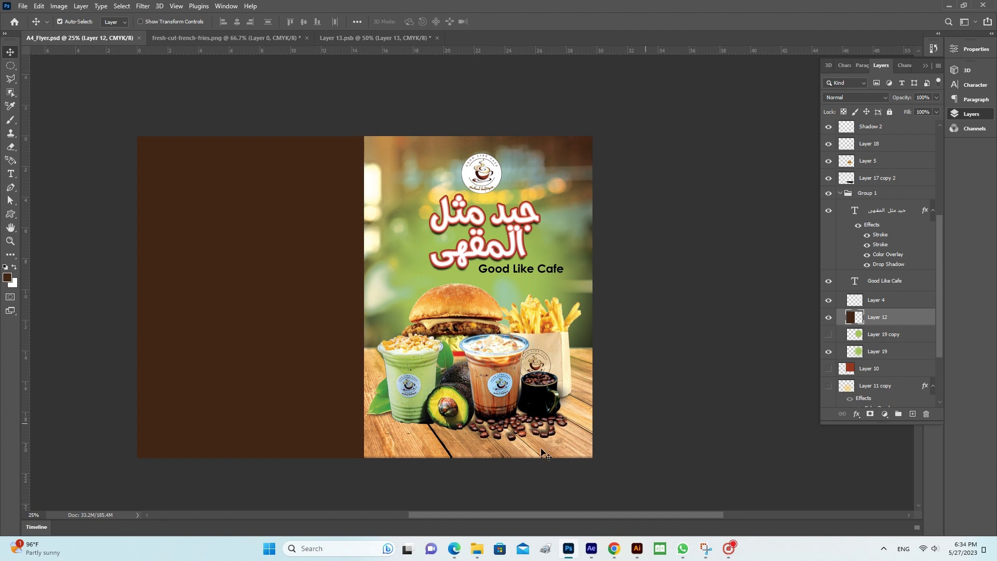
Rectangle-select the wooden table area on the background layer and add a new empty layer.
{"action": "left_click", "coordinate": [468, 446]}
{"action": "key", "text": "m"}
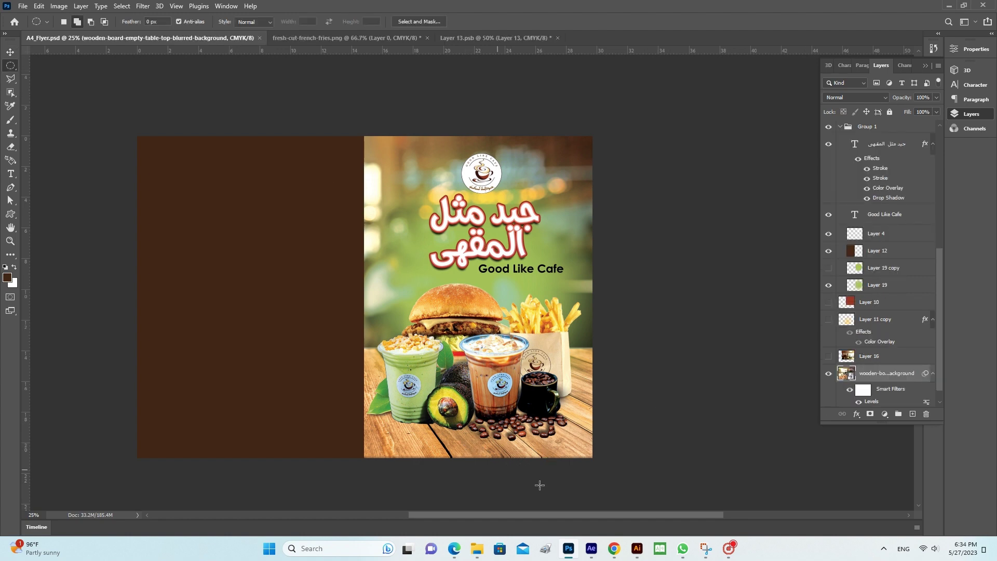
{"action": "left_click_drag", "start_coordinate": [660, 475], "coordinate": [393, 357]}
{"action": "left_click", "coordinate": [395, 358]}
{"action": "right_click", "coordinate": [8, 68]}
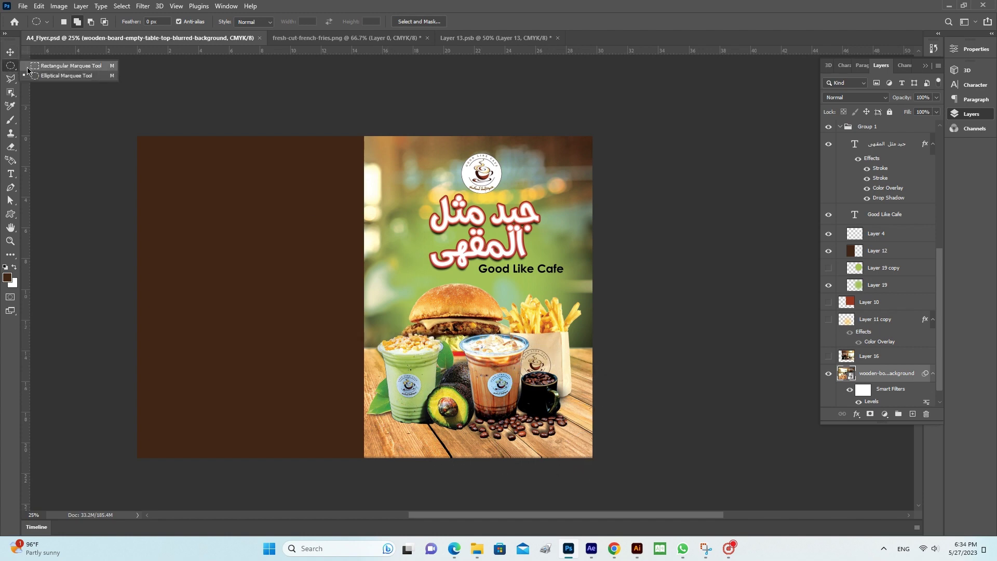
{"action": "left_click", "coordinate": [52, 70]}
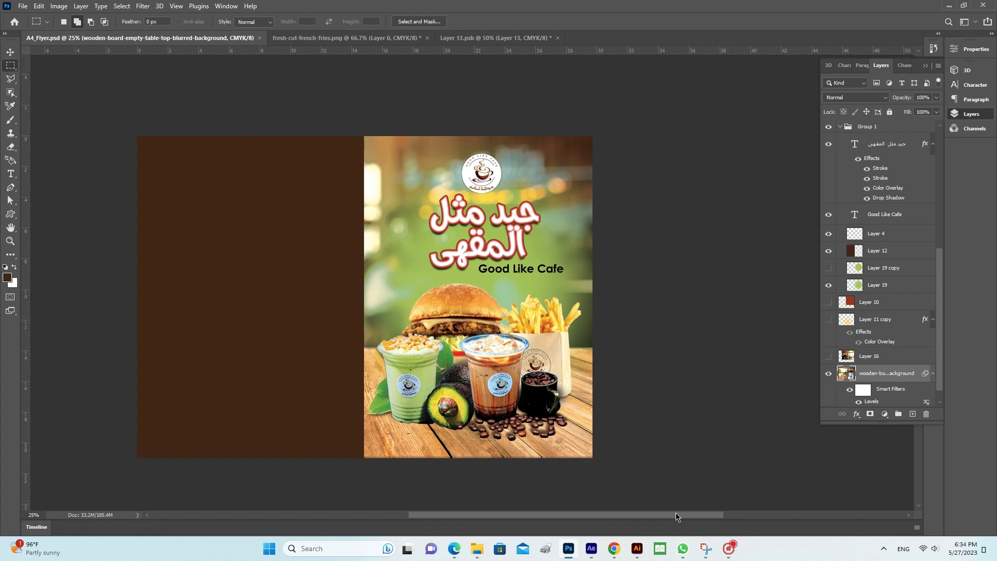
{"action": "mouse_move", "coordinate": [630, 476]}
{"action": "left_mouse_down"}
{"action": "mouse_move", "coordinate": [376, 347]}
{"action": "mouse_move", "coordinate": [356, 347]}
{"action": "left_mouse_up"}
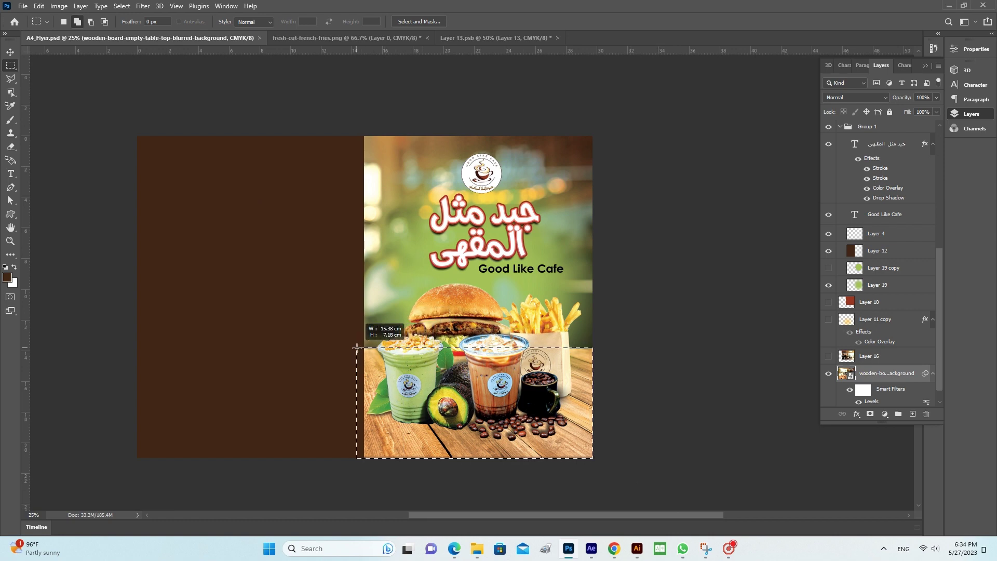
{"action": "left_click", "coordinate": [912, 413]}
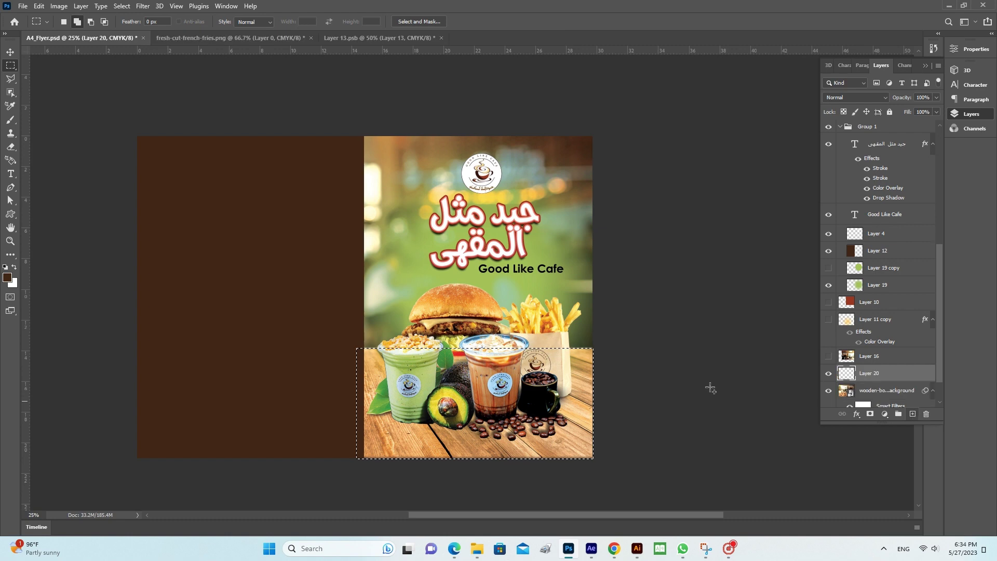
Fill the table selection on Layer 20 with dark brown #2d190d and deselect.
{"action": "left_click", "coordinate": [9, 277]}
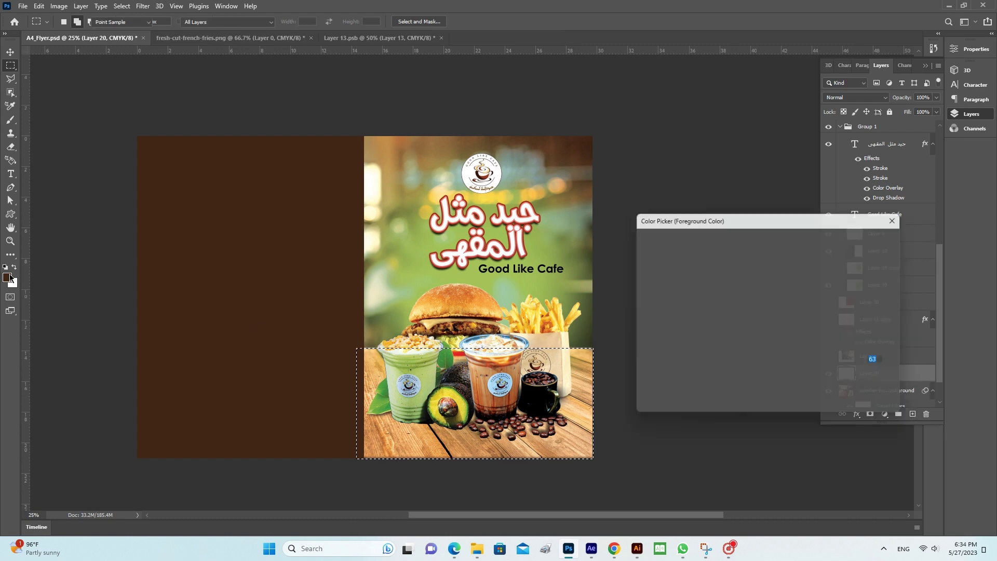
{"action": "left_click", "coordinate": [731, 350]}
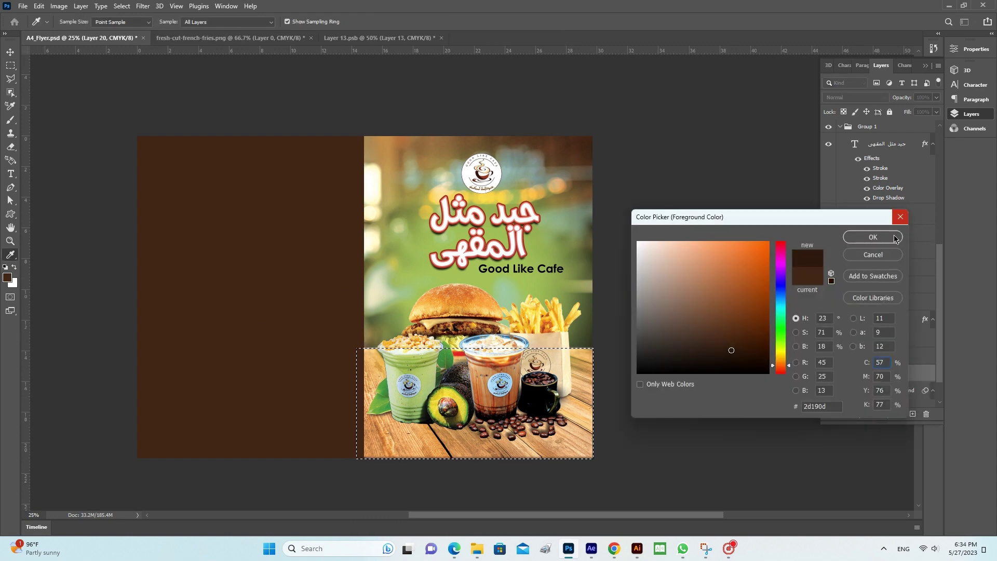
{"action": "left_click", "coordinate": [873, 237]}
{"action": "key", "text": "alt+BackSpace"}
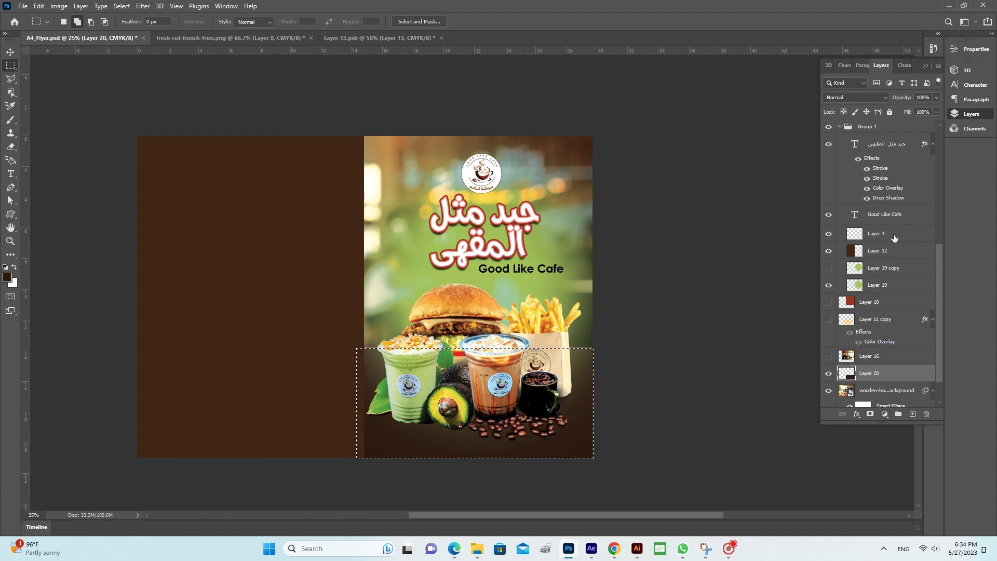
{"action": "key", "text": "ctrl+d"}
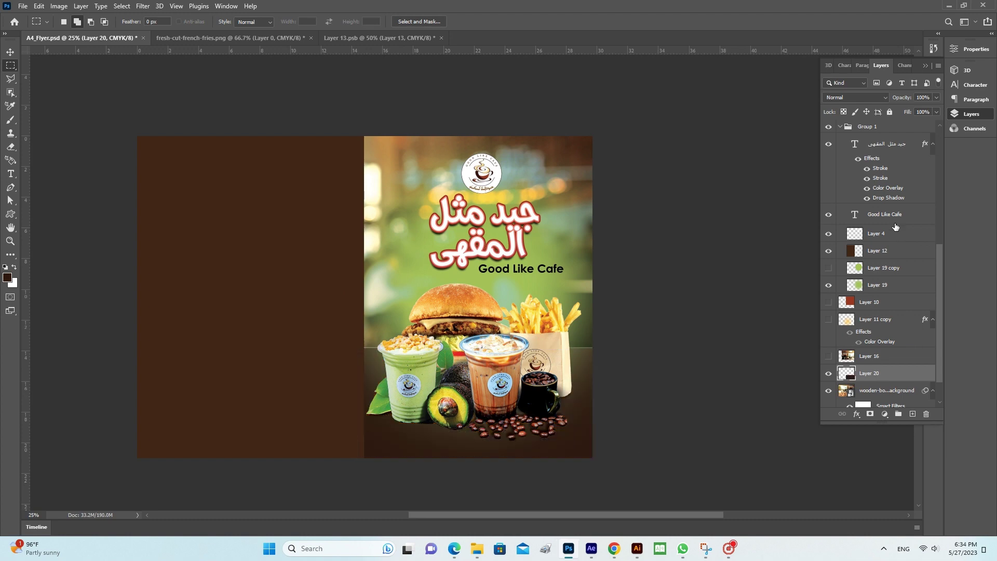
{"action": "key", "text": "v"}
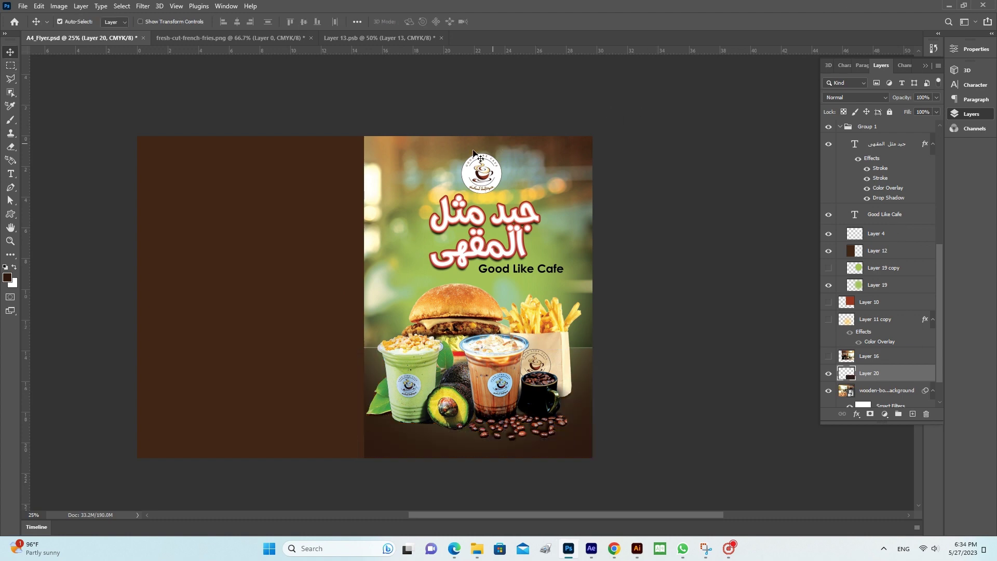
{"action": "key", "text": "ctrl+t"}
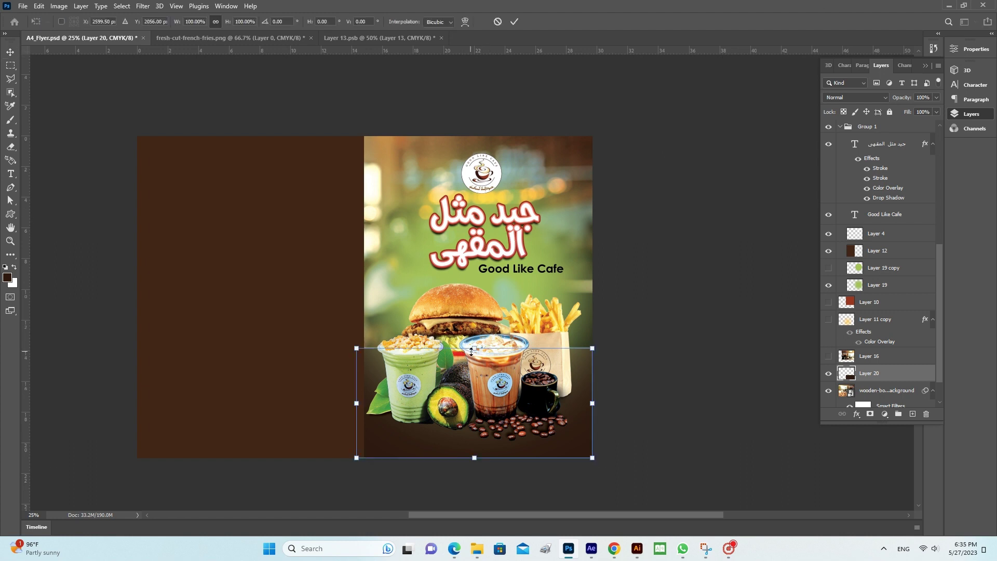
Commit the brown block's transform and try several blend modes on it.
{"action": "key", "text": "Return"}
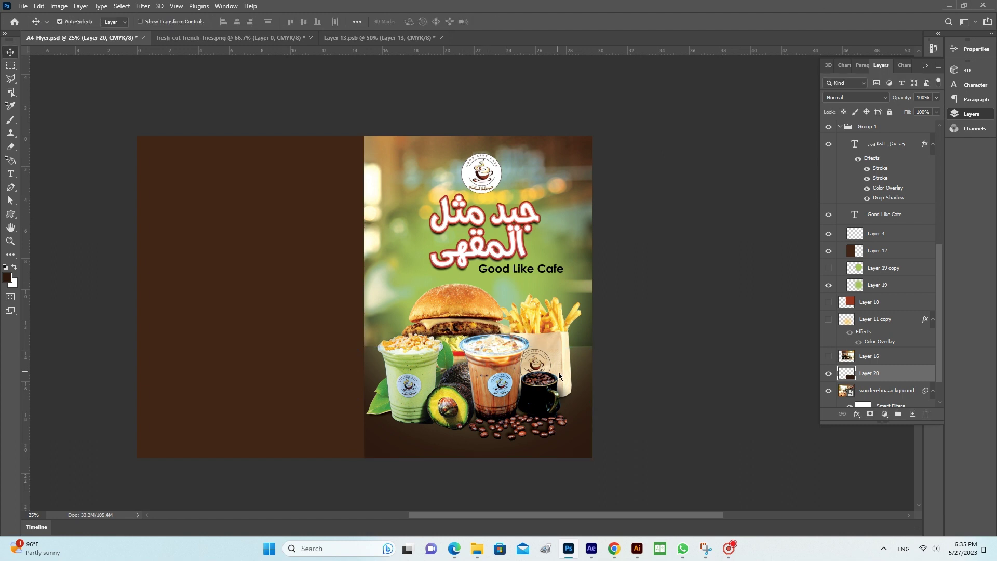
{"action": "left_click", "coordinate": [859, 99]}
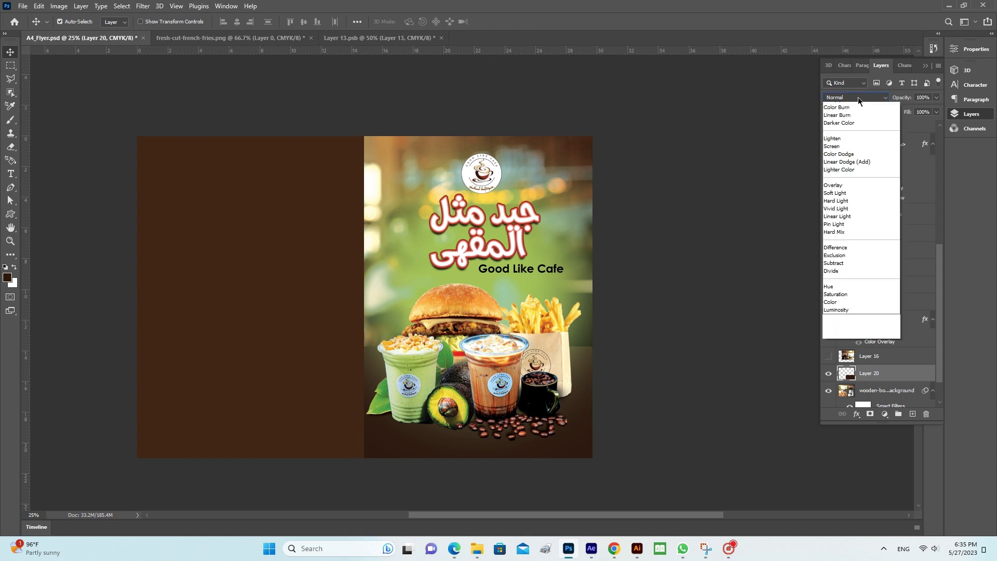
{"action": "key", "text": "Down"}
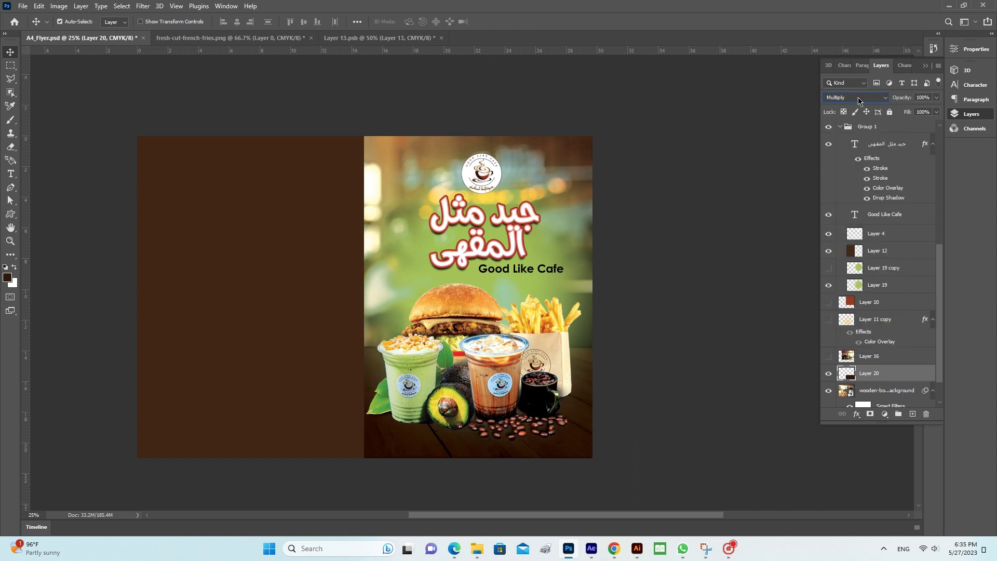
{"action": "key", "text": "Down"}
{"action": "key", "text": "Down"}
{"action": "key", "text": "Down"}
{"action": "key", "text": "Down"}
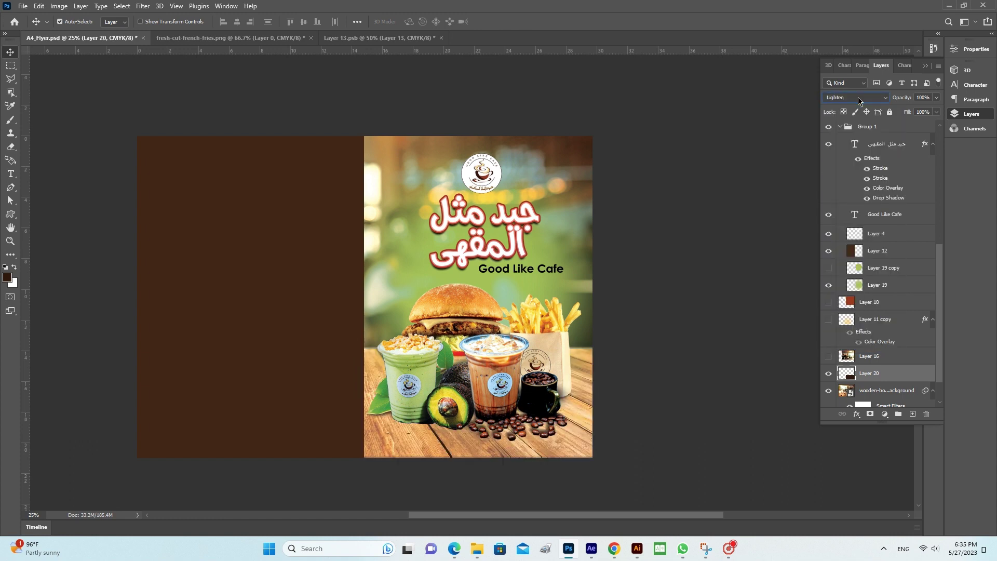
{"action": "key", "text": "Down"}
{"action": "key", "text": "Down"}
{"action": "key", "text": "Down"}
{"action": "key", "text": "Down"}
{"action": "key", "text": "Down"}
{"action": "key", "text": "Down"}
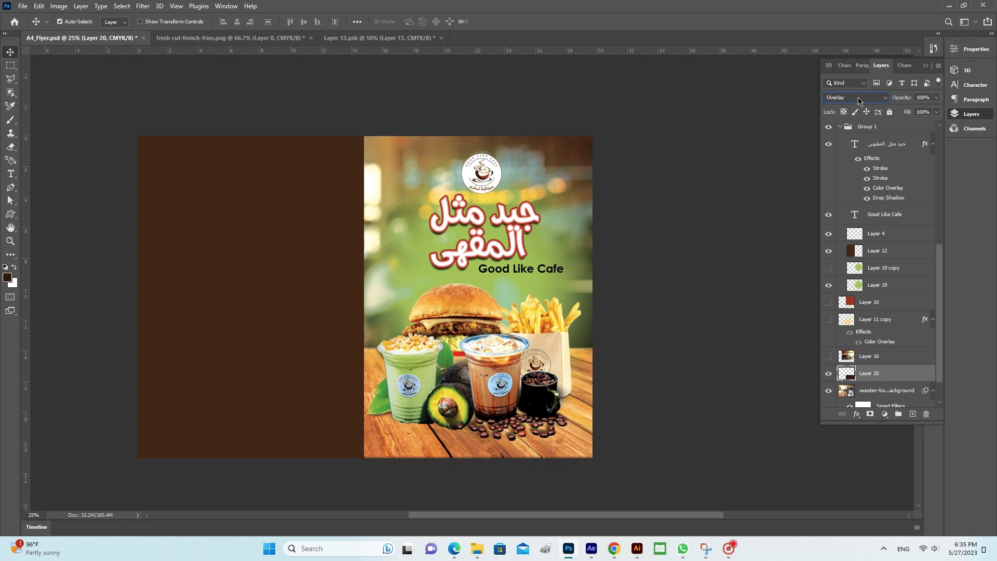
{"action": "key", "text": "Up"}
{"action": "key", "text": "Down"}
{"action": "key", "text": "Down"}
{"action": "key", "text": "Down"}
{"action": "key", "text": "Up"}
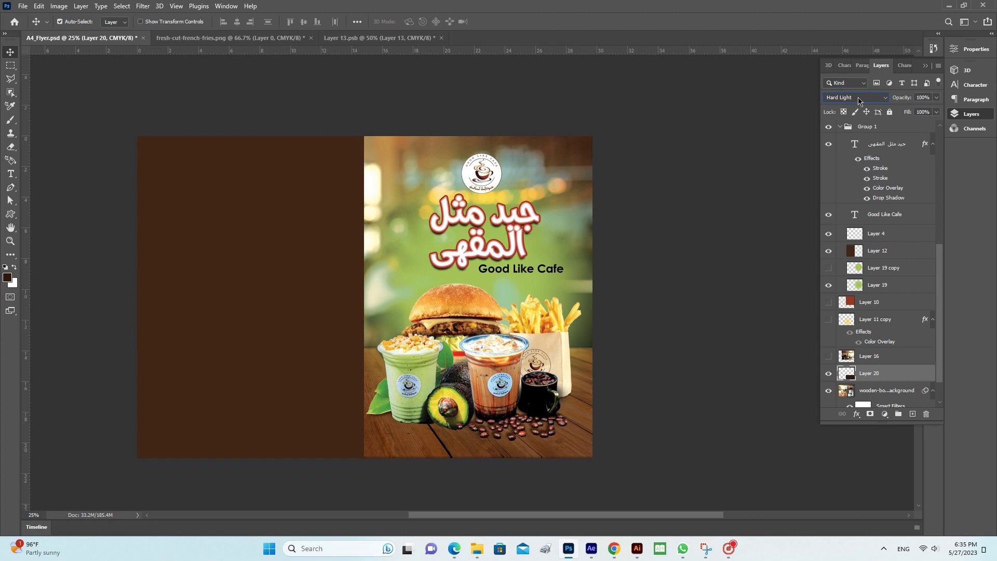
{"action": "key", "text": "Down"}
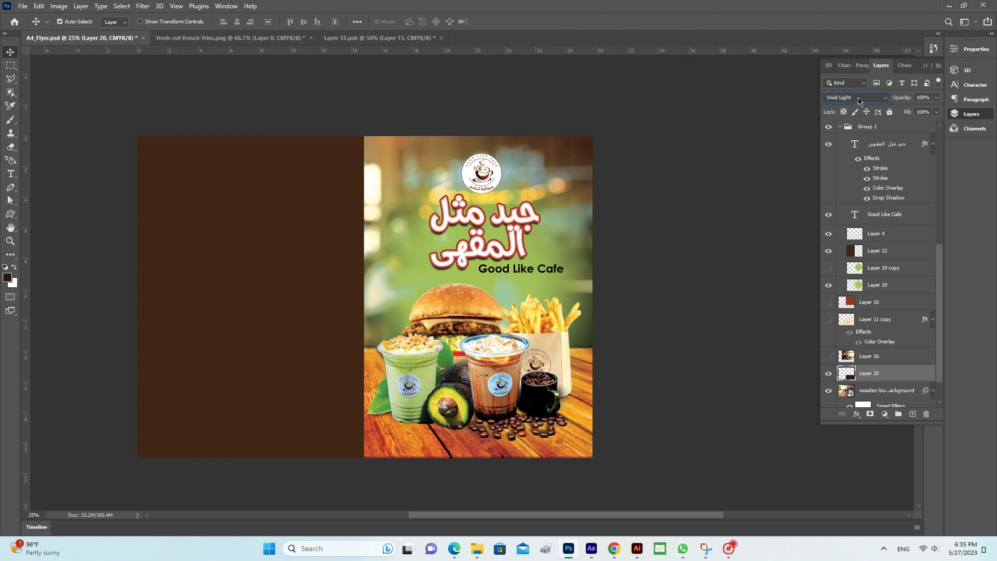
{"action": "key", "text": "Down"}
{"action": "key", "text": "Down"}
{"action": "key", "text": "Down"}
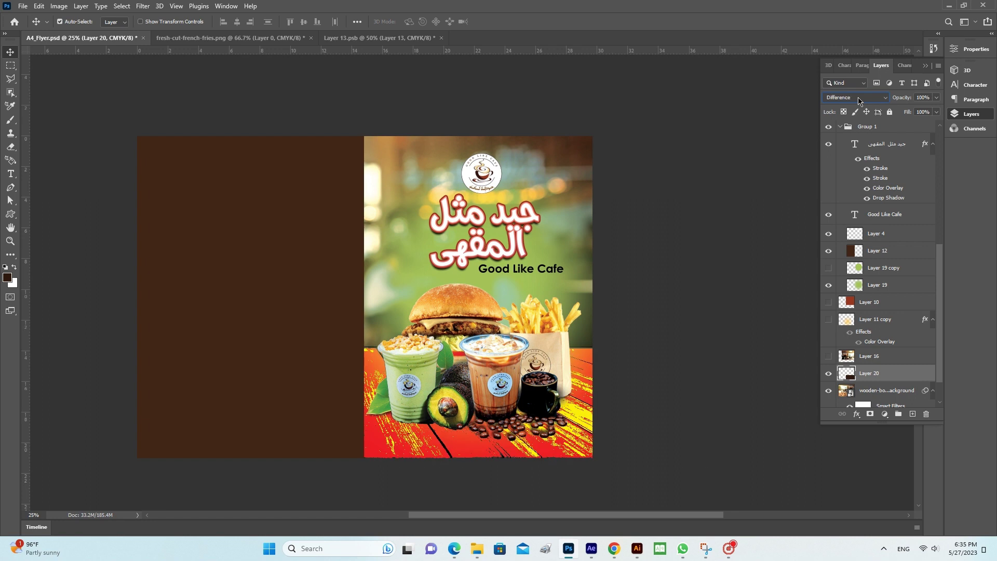
{"action": "key", "text": "Down"}
{"action": "key", "text": "Down"}
{"action": "key", "text": "Down"}
{"action": "key", "text": "Down"}
{"action": "key", "text": "Down"}
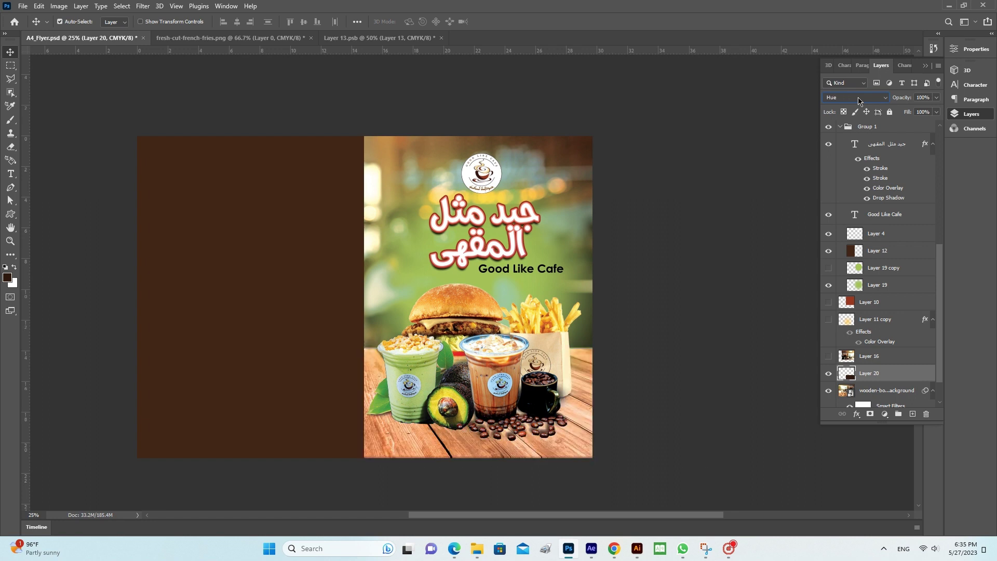
{"action": "key", "text": "Down"}
{"action": "key", "text": "Down"}
{"action": "key", "text": "Down"}
{"action": "key", "text": "Down"}
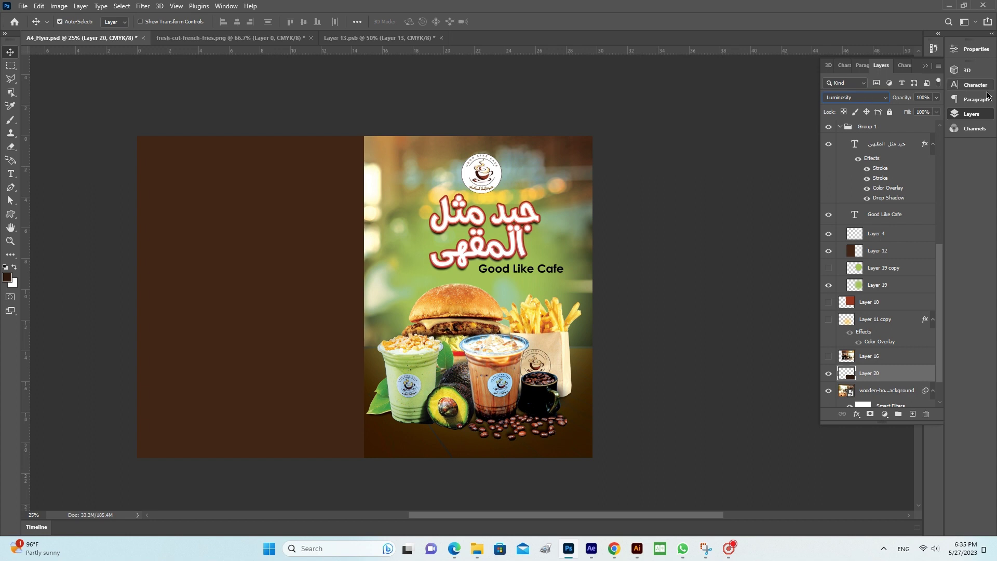
Set Layer 20's opacity to 71%.
{"action": "left_click", "coordinate": [936, 98]}
{"action": "left_click_drag", "start_coordinate": [937, 110], "coordinate": [921, 111]}
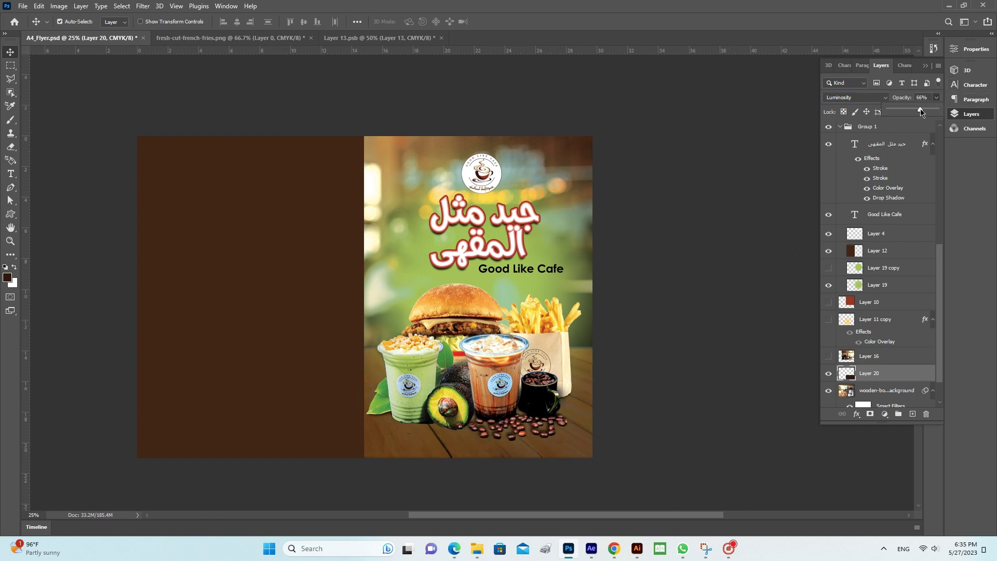
{"action": "left_click_drag", "start_coordinate": [921, 111], "coordinate": [923, 111]}
{"action": "left_click", "coordinate": [10, 54]}
Switch Layer 20's blend mode to Subtract.
{"action": "left_click", "coordinate": [709, 325]}
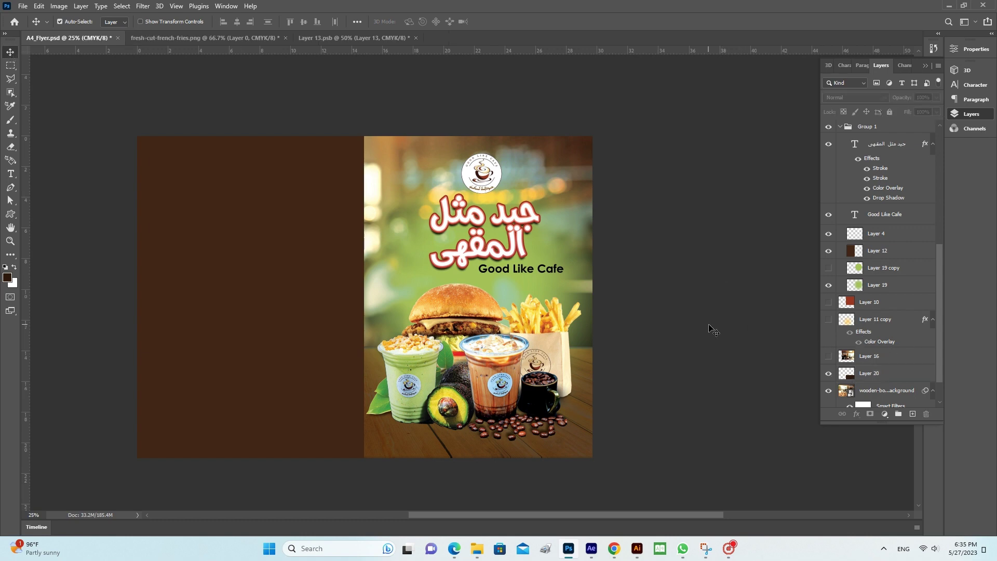
{"action": "key", "text": "ctrl+plus"}
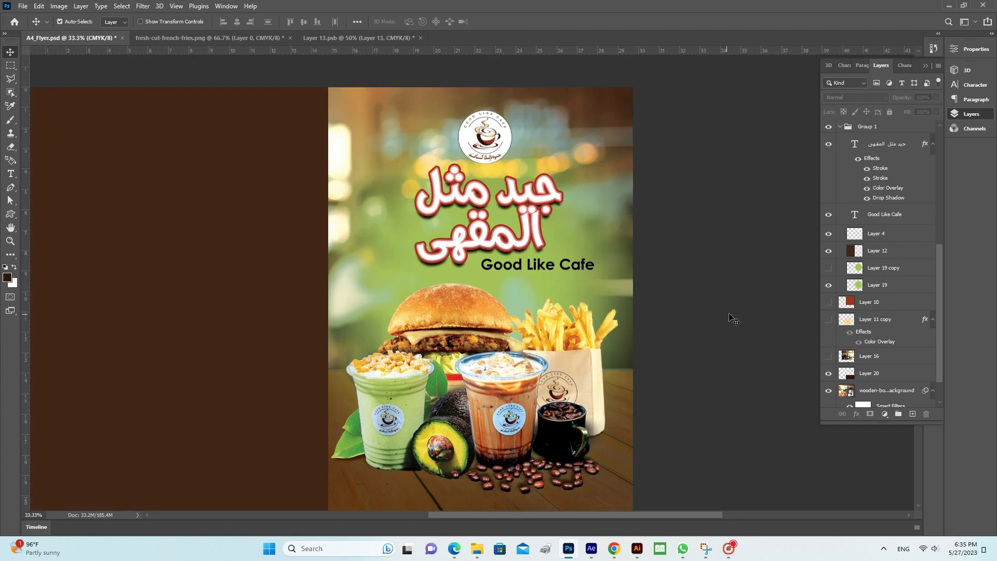
{"action": "left_click_drag", "start_coordinate": [732, 316], "coordinate": [719, 224]}
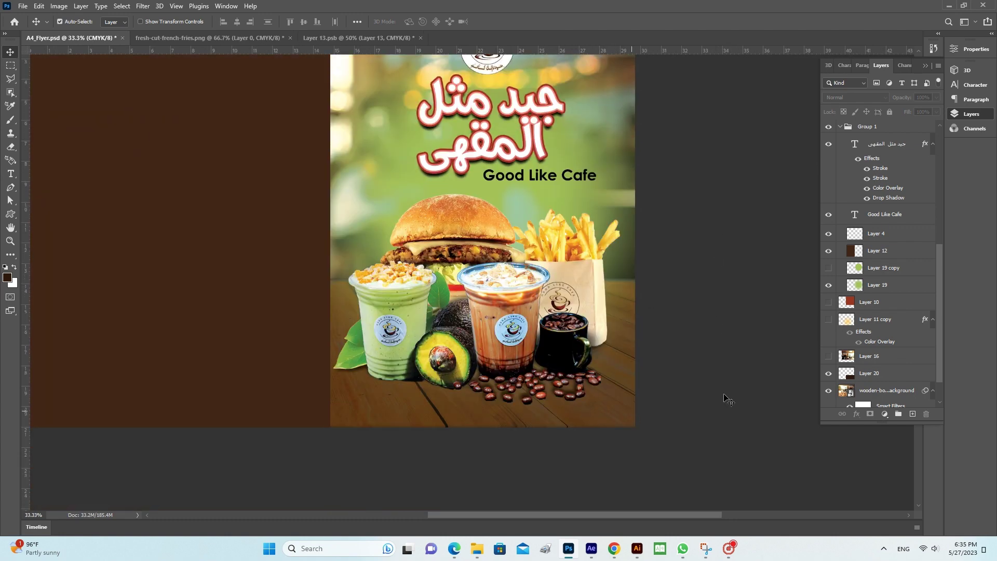
{"action": "left_click", "coordinate": [630, 398]}
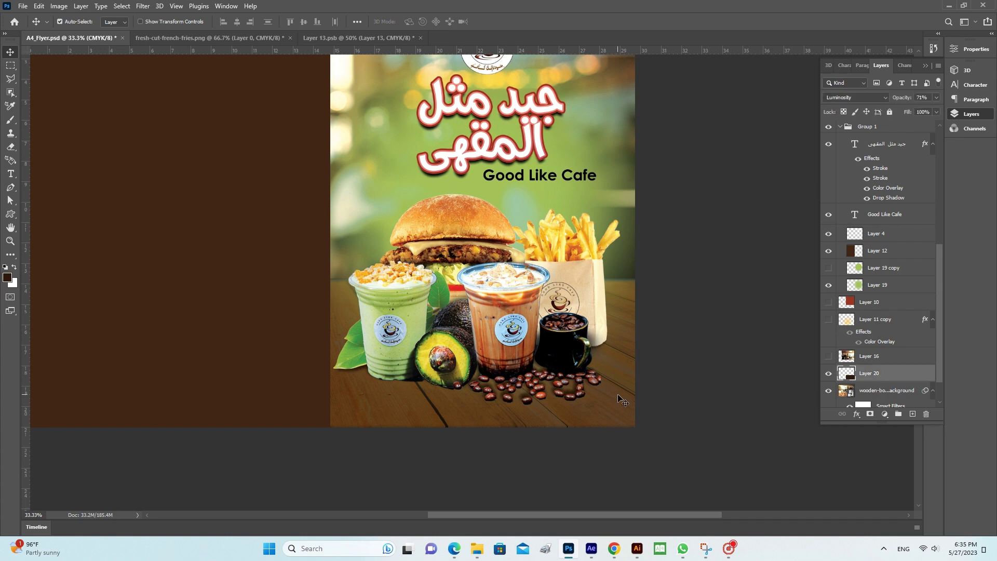
{"action": "left_click", "coordinate": [859, 98]}
{"action": "scroll", "coordinate": [859, 98], "scroll_direction": "up", "scroll_amount": 1}
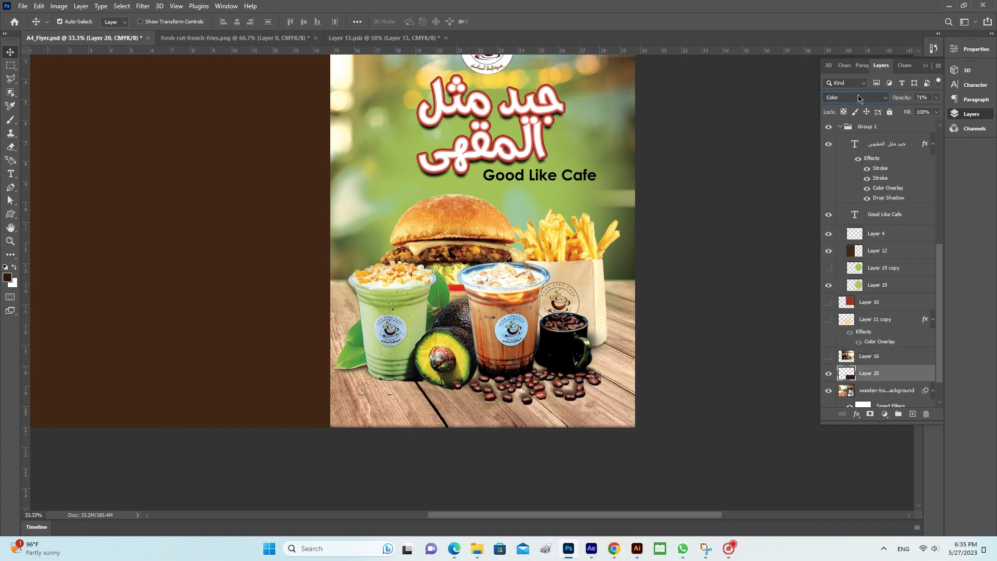
{"action": "scroll", "coordinate": [859, 99], "scroll_direction": "up", "scroll_amount": 3}
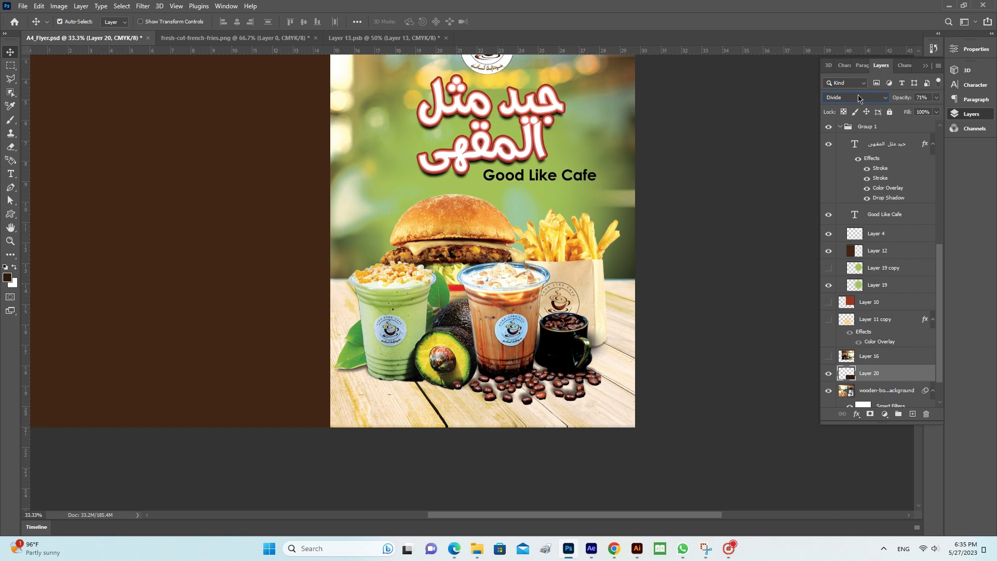
{"action": "scroll", "coordinate": [859, 98], "scroll_direction": "up", "scroll_amount": 1}
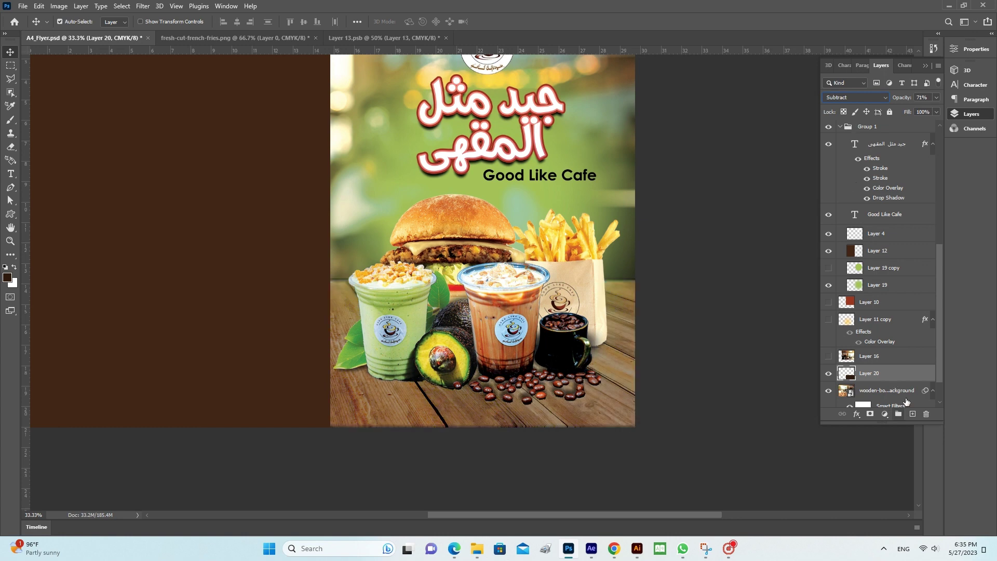
{"action": "key", "text": "shift+plus"}
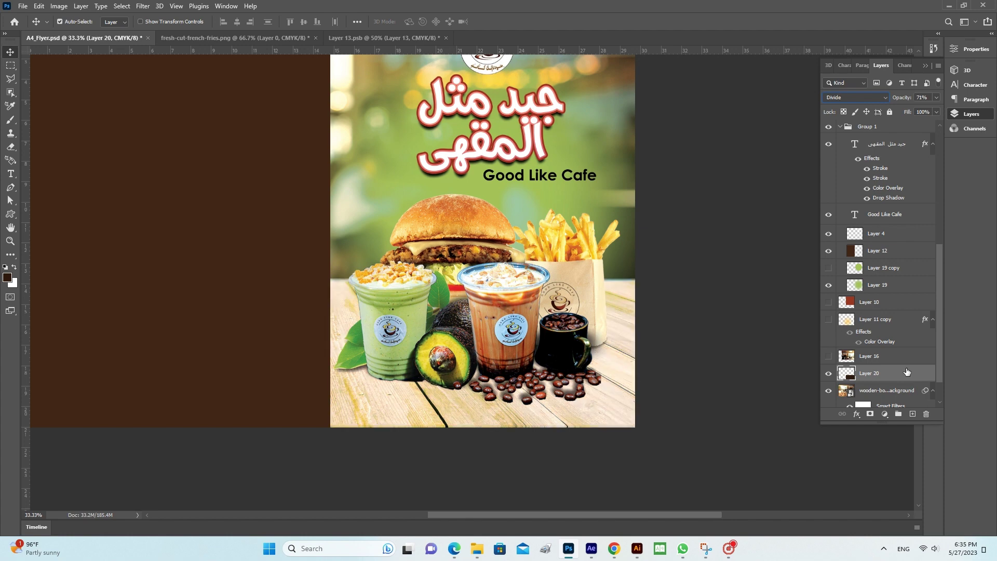
{"action": "key", "text": "shift+minus"}
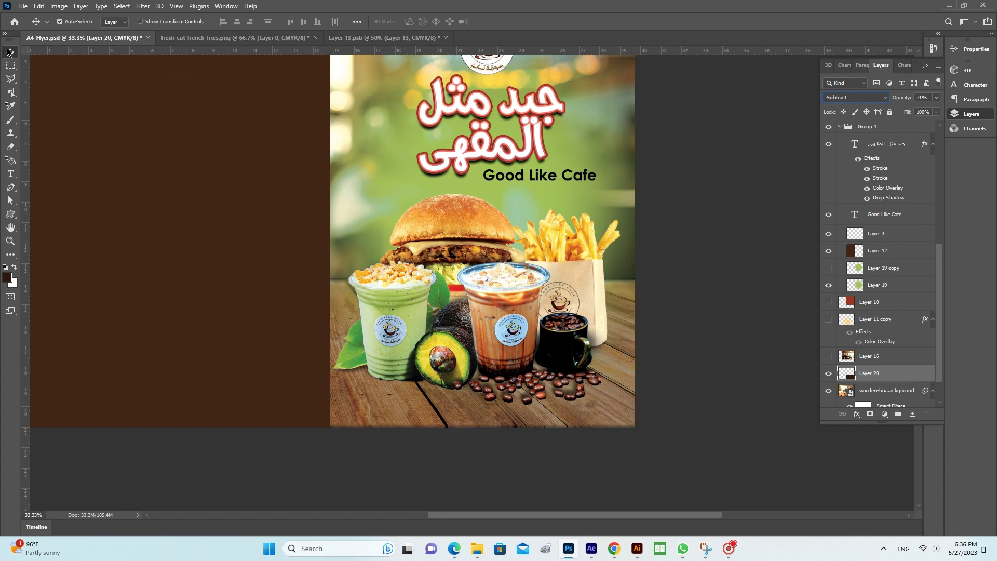
Check Layer 12 and Layer 19, deselect all layers, and save the flyer.
{"action": "left_click", "coordinate": [228, 205]}
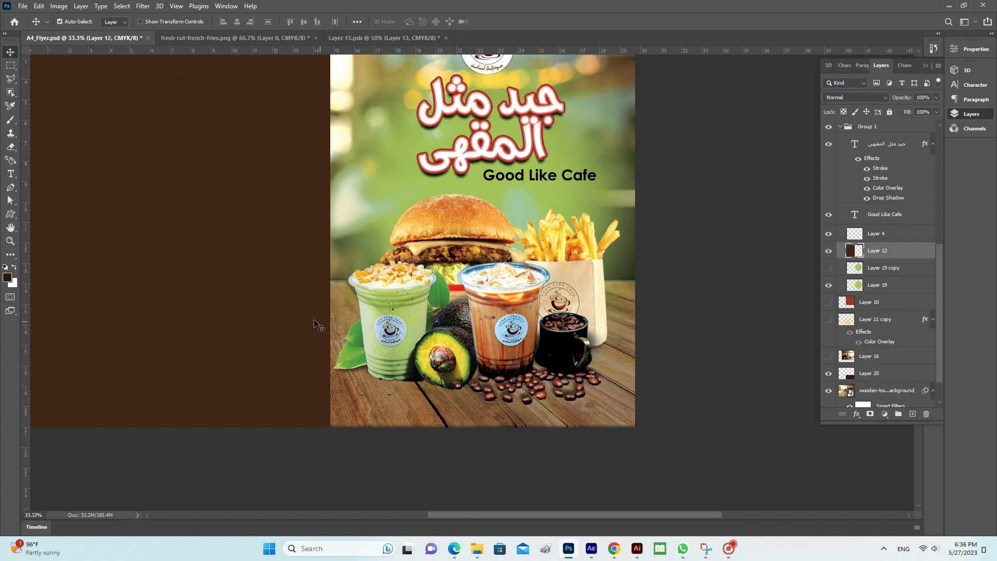
{"action": "left_click", "coordinate": [338, 318]}
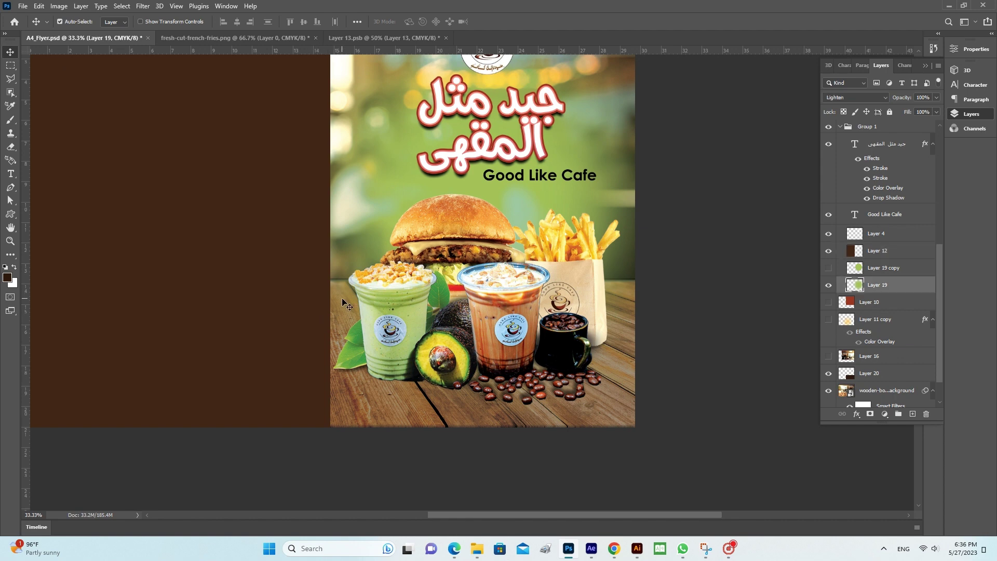
{"action": "left_click", "coordinate": [746, 306]}
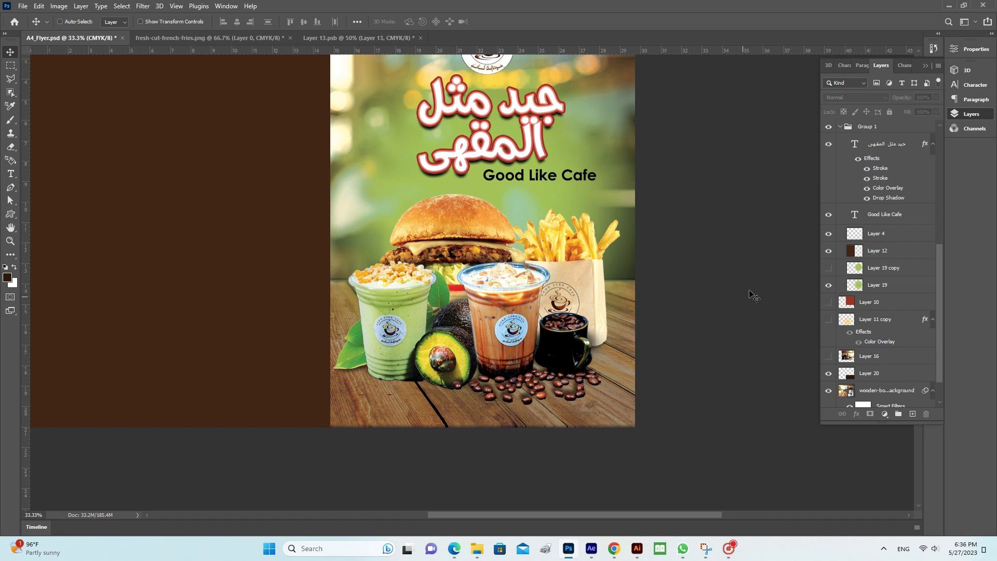
{"action": "scroll", "coordinate": [751, 293], "scroll_direction": "up", "scroll_amount": 2}
{"action": "key", "text": "ctrl+s"}
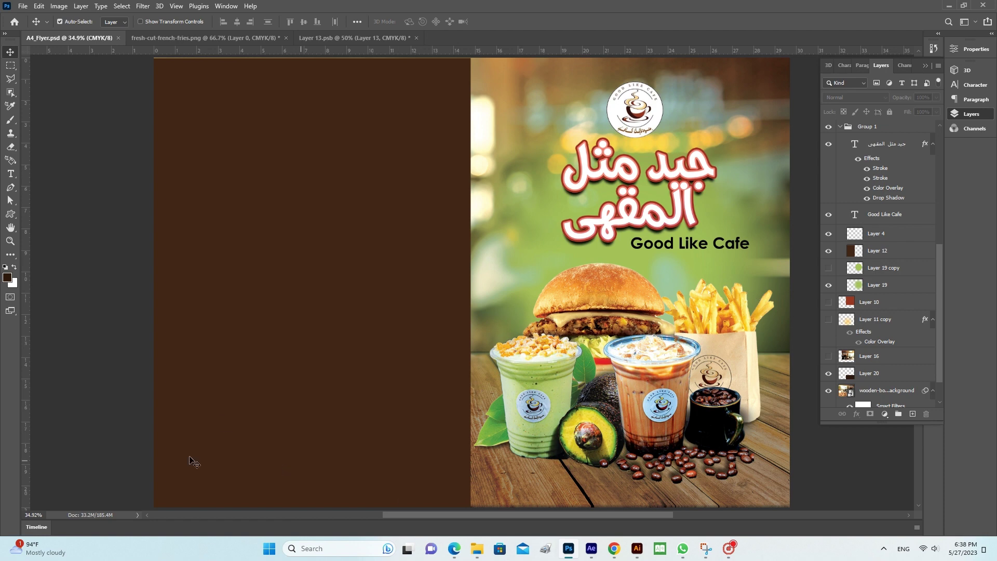
Duplicate the Layer 19 green vignette as Layer 19 copy 2, placed above Layer 4.
{"action": "left_click", "coordinate": [532, 252]}
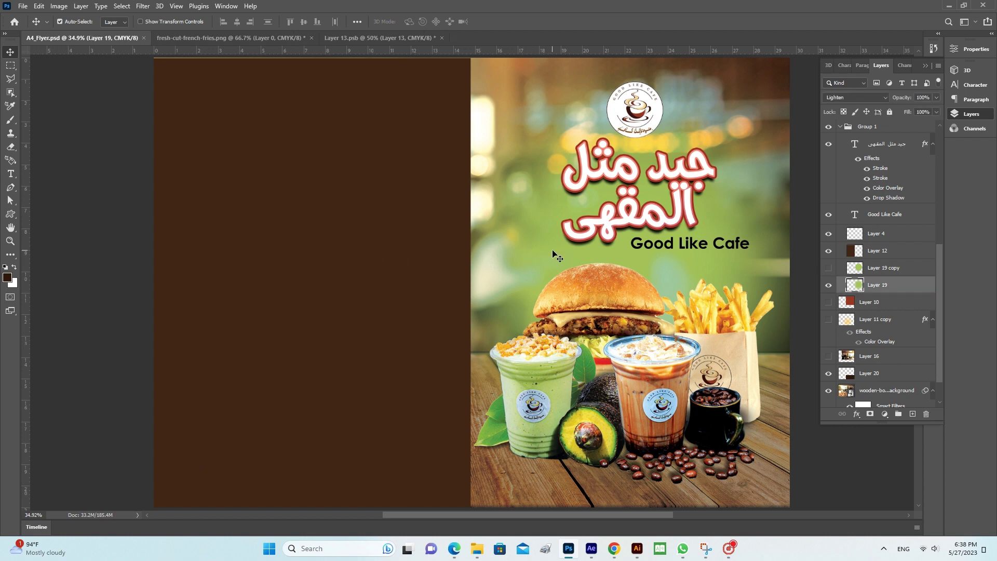
{"action": "left_click_drag", "start_coordinate": [546, 260], "coordinate": [218, 299]}
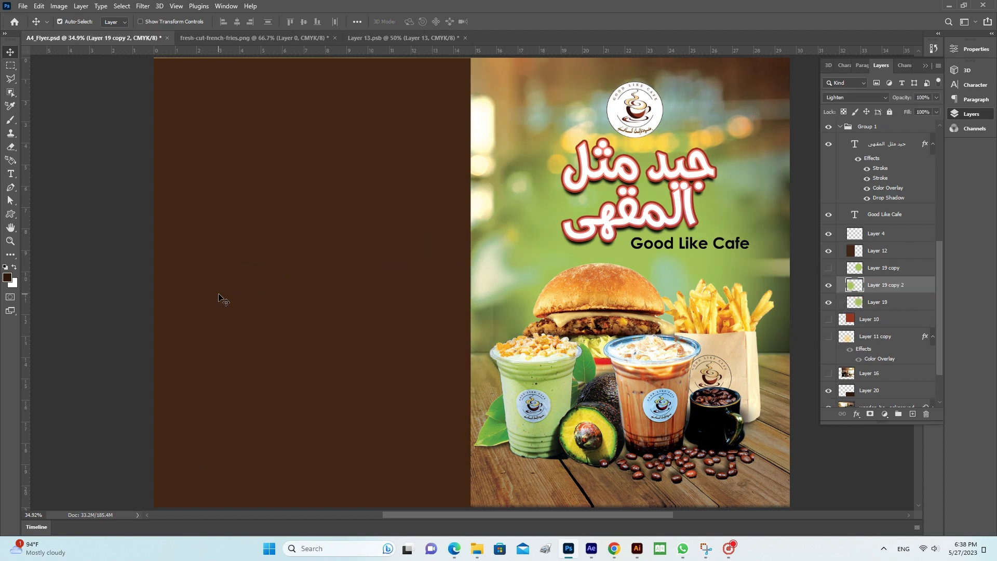
{"action": "key", "text": "ctrl+bracketright"}
{"action": "key", "text": "ctrl+bracketright"}
{"action": "key", "text": "ctrl+bracketright"}
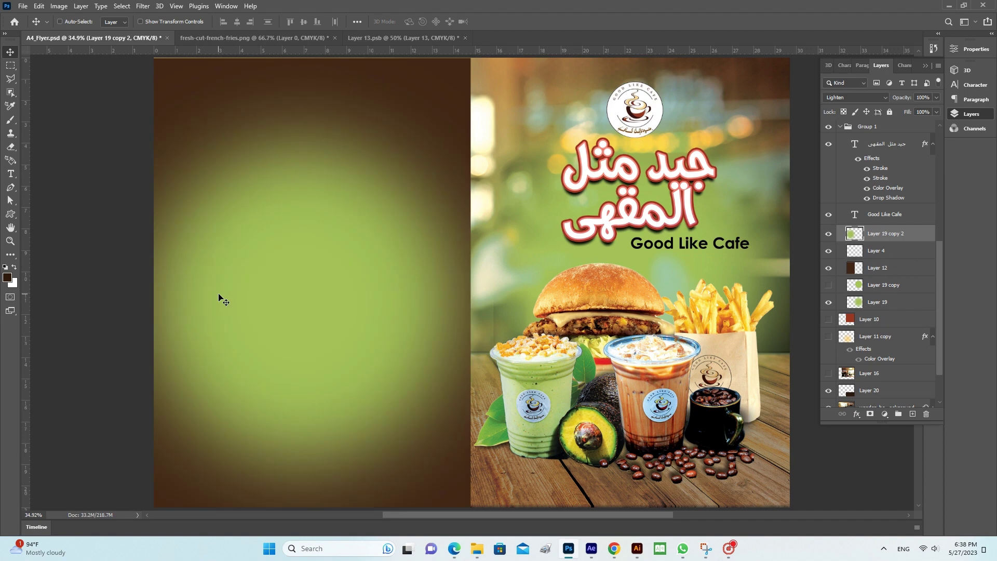
{"action": "key", "text": "ctrl+minus"}
{"action": "key", "text": "ctrl+minus"}
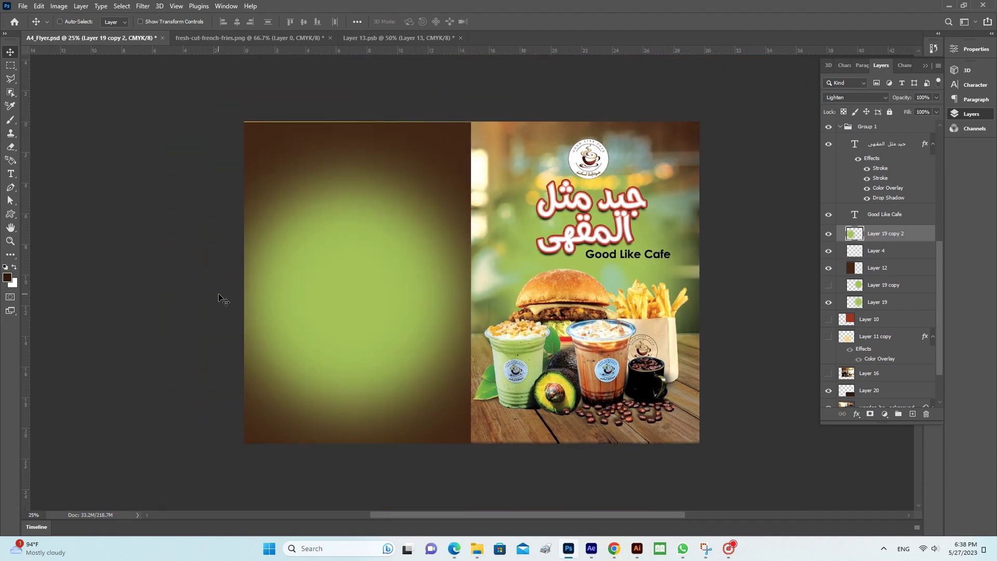
{"action": "left_click", "coordinate": [283, 141], "text": "ctrl"}
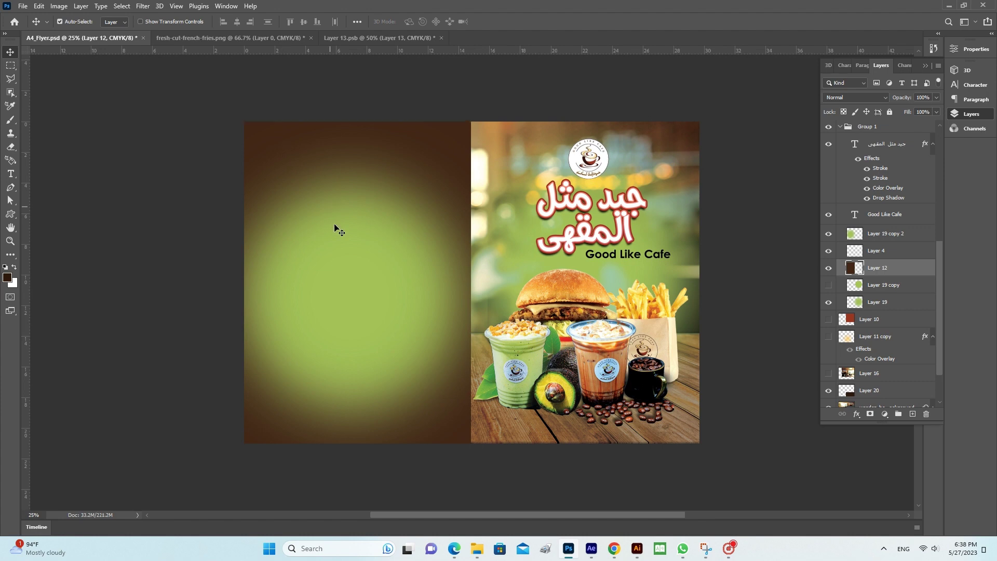
{"action": "left_click", "coordinate": [339, 250], "text": "ctrl"}
Scale the green copy to about double size and shift it up on the page.
{"action": "key", "text": "ctrl+t"}
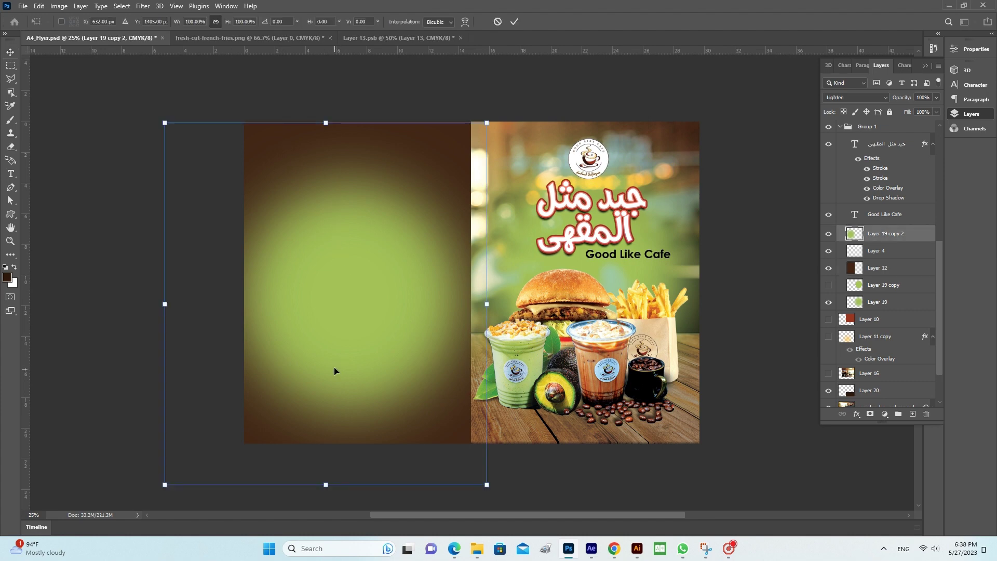
{"action": "left_click_drag", "start_coordinate": [334, 370], "coordinate": [260, 266]}
{"action": "mouse_move", "coordinate": [253, 379]}
{"action": "left_mouse_down"}
{"action": "mouse_move", "coordinate": [359, 548]}
{"action": "mouse_move", "coordinate": [363, 540]}
{"action": "left_mouse_up"}
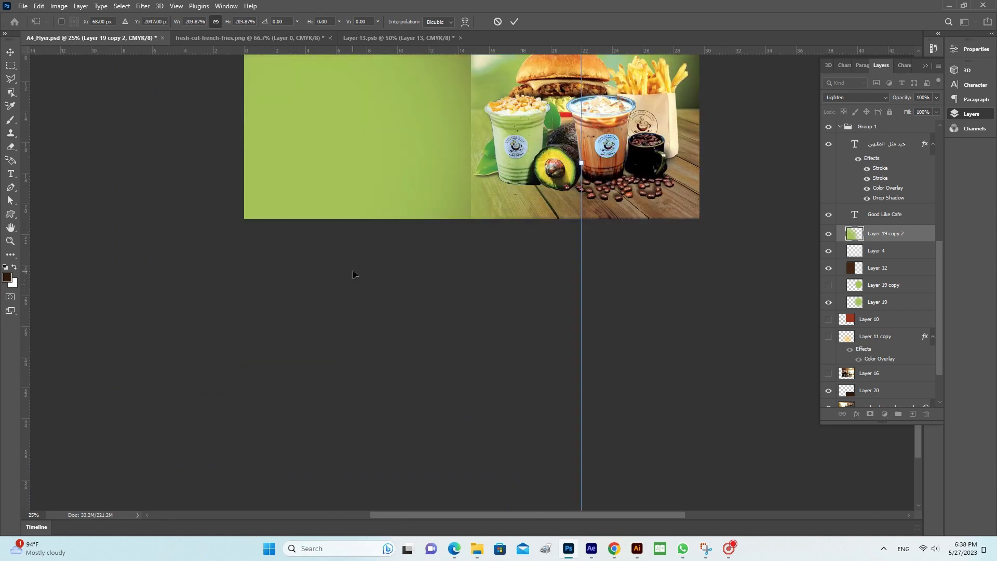
{"action": "left_click_drag", "start_coordinate": [379, 323], "coordinate": [386, 484]}
{"action": "mouse_move", "coordinate": [425, 429]}
{"action": "left_mouse_down"}
{"action": "mouse_move", "coordinate": [400, 229]}
{"action": "mouse_move", "coordinate": [419, 223]}
{"action": "left_mouse_up"}
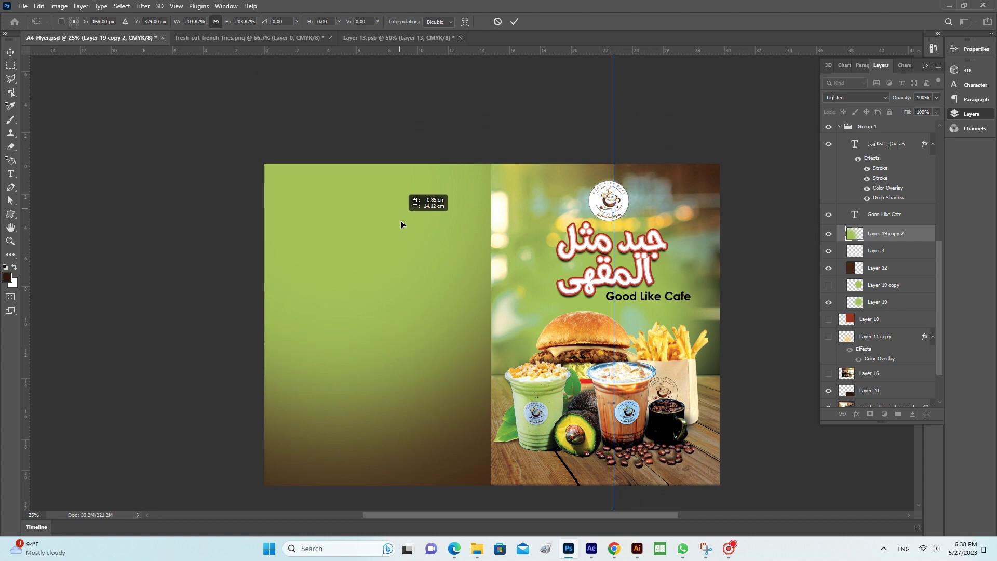
{"action": "key", "text": "Return"}
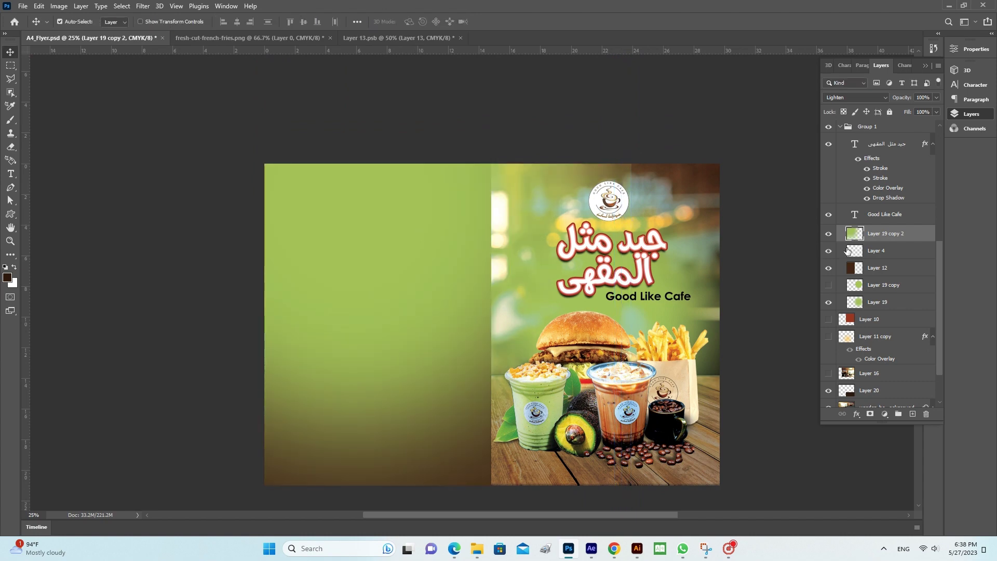
Clip the green copy to Layer 12 and reposition it over the left page.
{"action": "key", "text": "ctrl+bracketleft"}
{"action": "key", "text": "ctrl+bracketleft"}
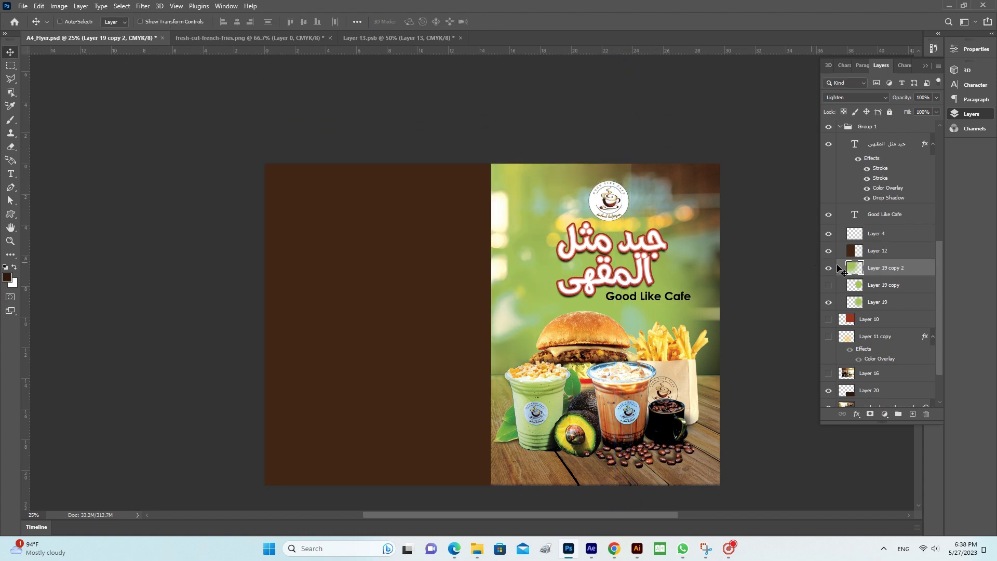
{"action": "key", "text": "ctrl+bracketright"}
{"action": "left_click", "coordinate": [904, 259], "text": "alt"}
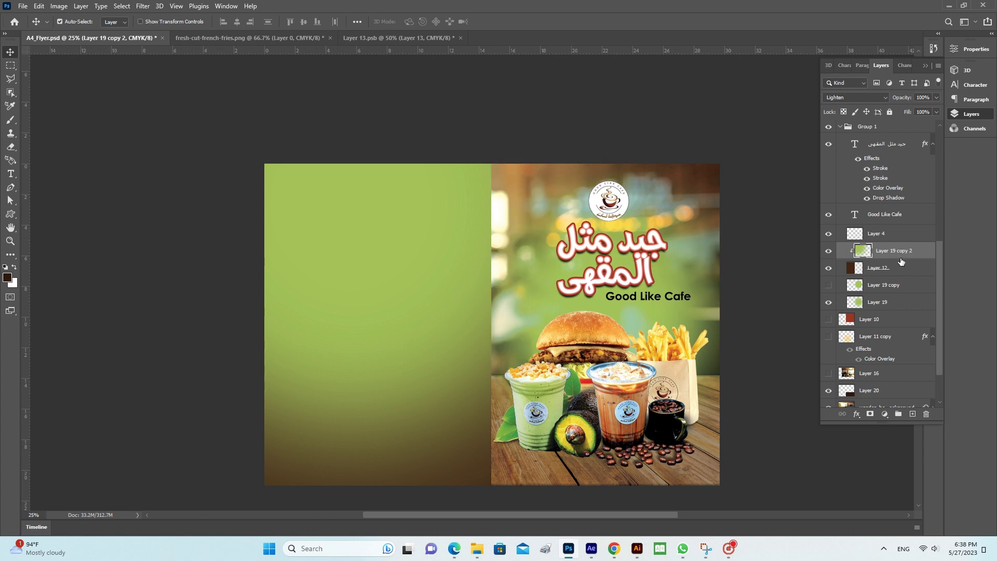
{"action": "mouse_move", "coordinate": [374, 272]}
{"action": "left_mouse_down"}
{"action": "mouse_move", "coordinate": [367, 212]}
{"action": "mouse_move", "coordinate": [372, 247]}
{"action": "left_mouse_up"}
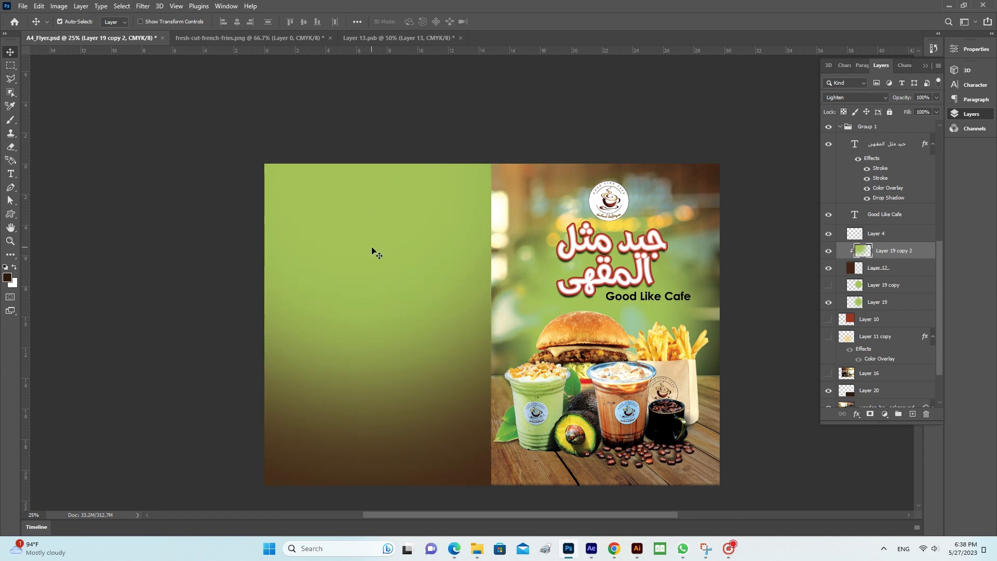
{"action": "left_click_drag", "start_coordinate": [383, 285], "coordinate": [390, 222]}
Flip the green copy vertically and position it so the left page looks evenly green.
{"action": "key", "text": "ctrl+t"}
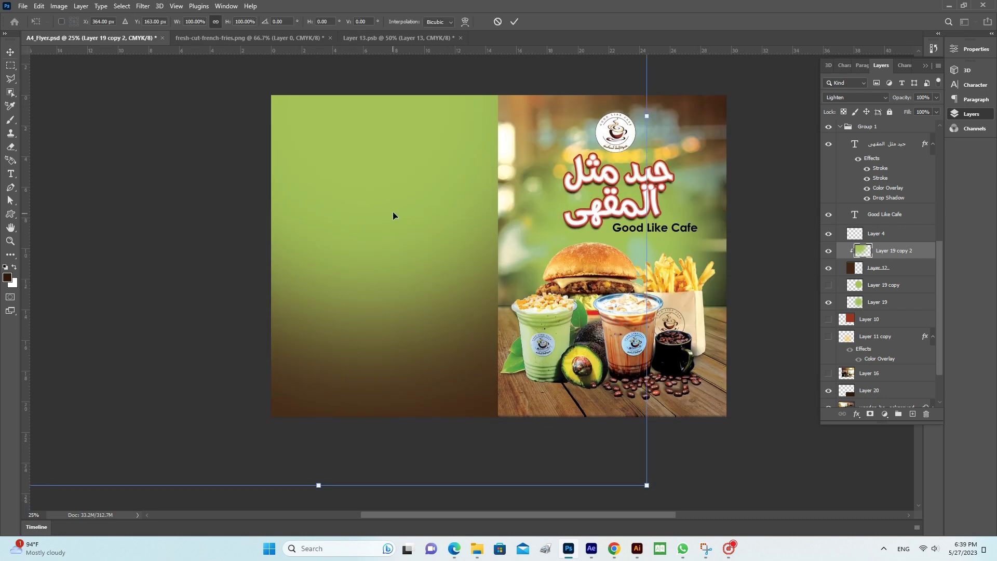
{"action": "right_click", "coordinate": [393, 211]}
{"action": "left_click", "coordinate": [418, 426]}
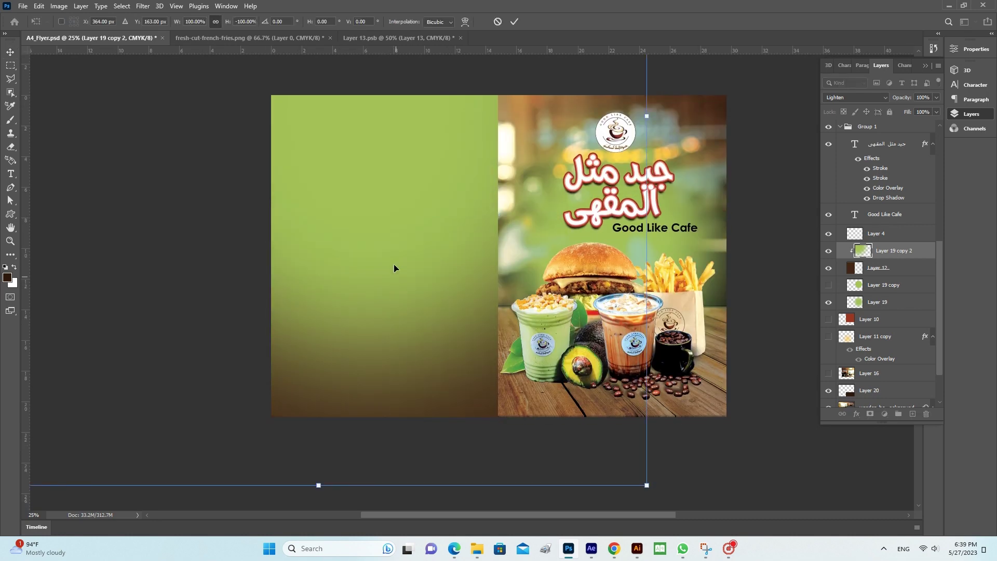
{"action": "left_click_drag", "start_coordinate": [393, 263], "coordinate": [394, 403]}
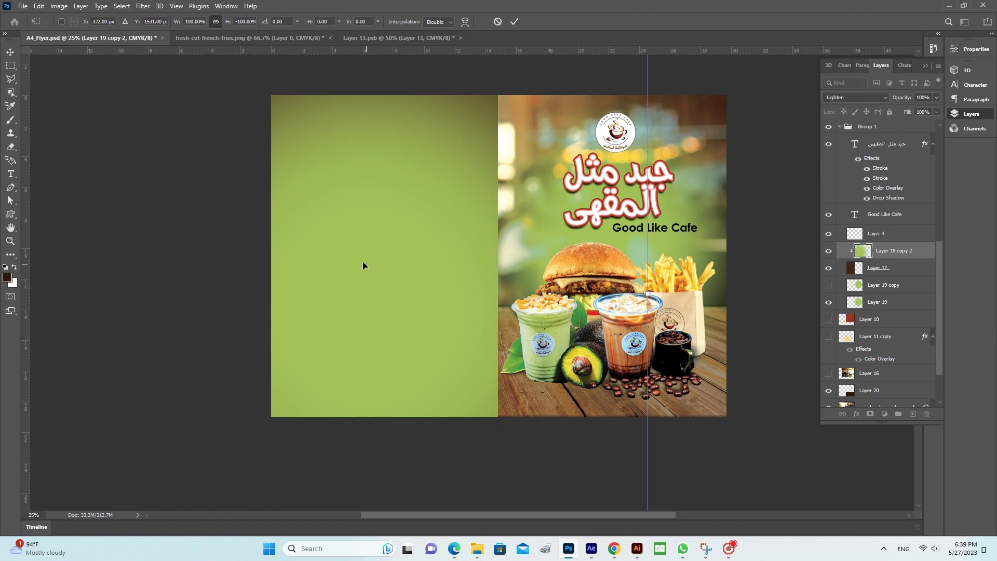
{"action": "mouse_move", "coordinate": [363, 261]}
{"action": "left_mouse_down"}
{"action": "mouse_move", "coordinate": [363, 390]}
{"action": "mouse_move", "coordinate": [372, 187]}
{"action": "left_mouse_up"}
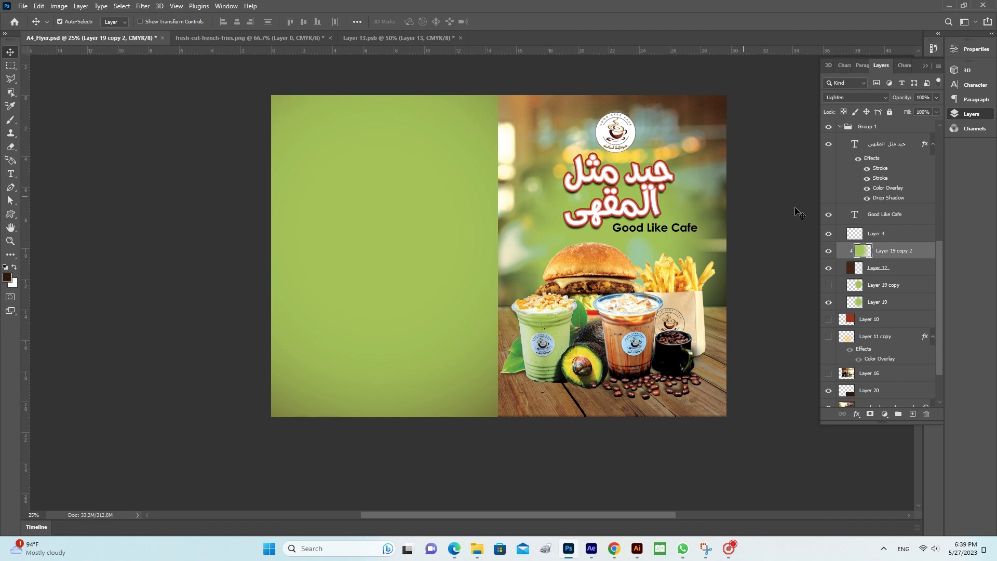
Fill Layer 12's left-page area with the green sampled from the canvas, then deselect.
{"action": "left_click", "coordinate": [888, 268]}
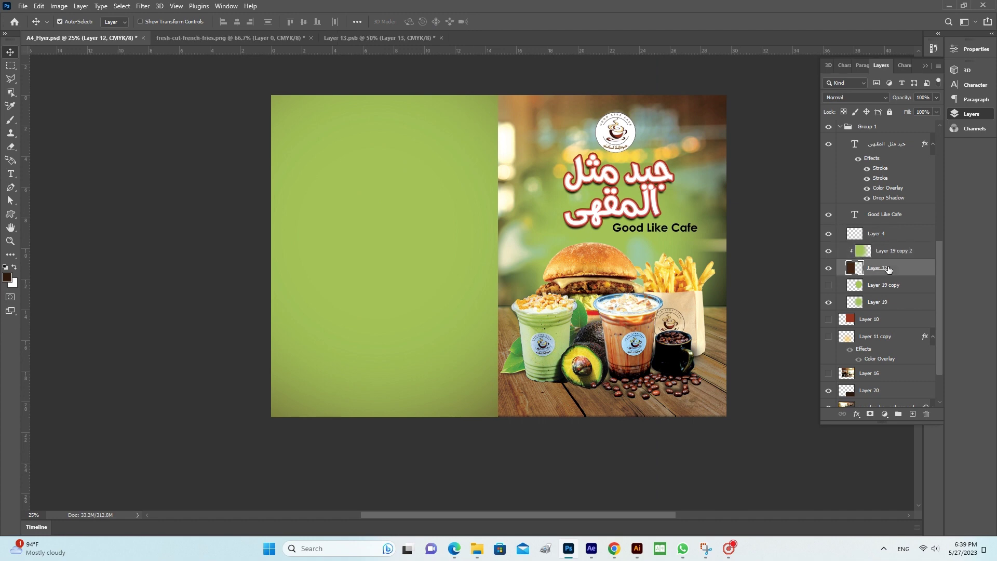
{"action": "left_click", "coordinate": [853, 266], "text": "ctrl"}
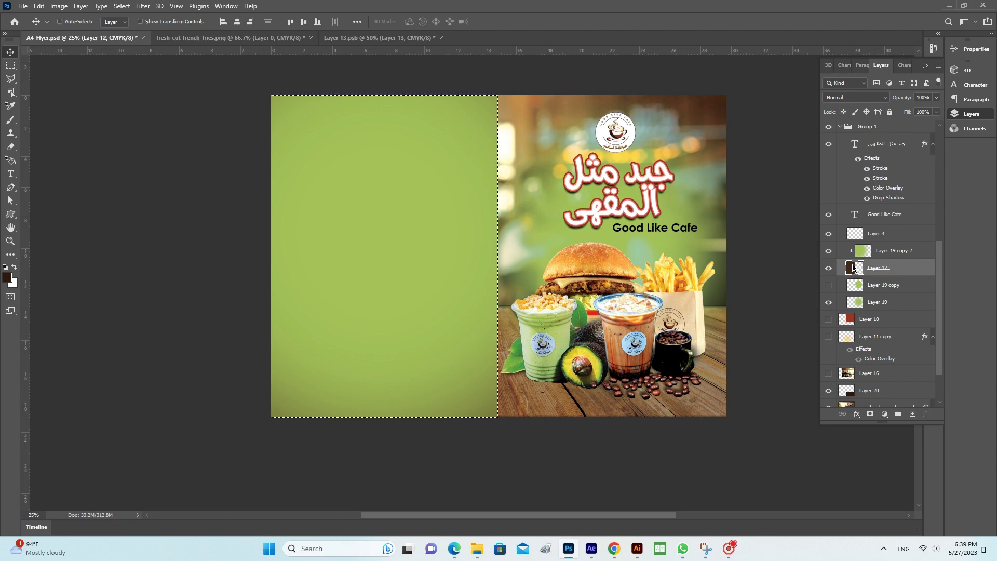
{"action": "key", "text": "i"}
{"action": "left_click", "coordinate": [390, 218]}
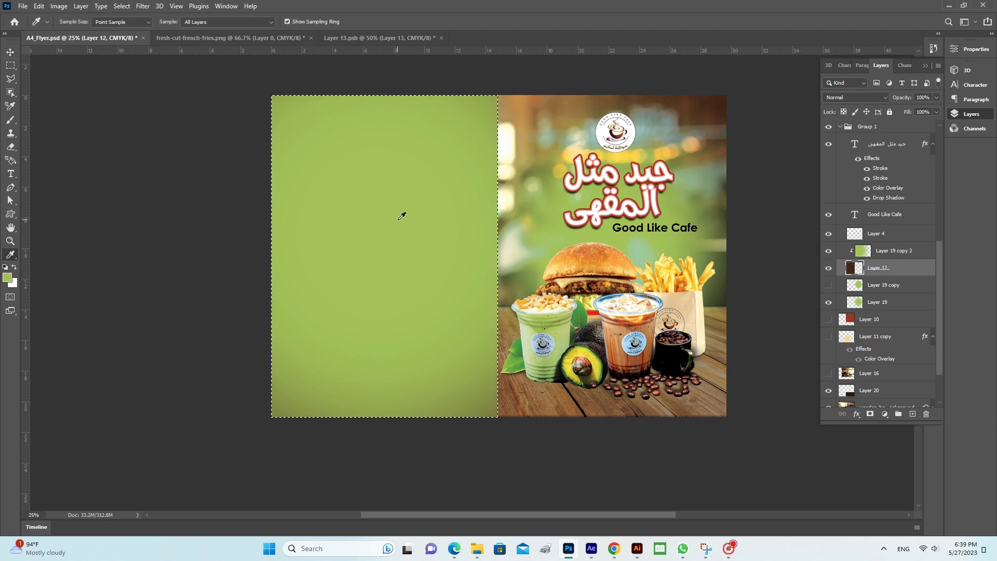
{"action": "key", "text": "alt+BackSpace"}
{"action": "key", "text": "ctrl+d"}
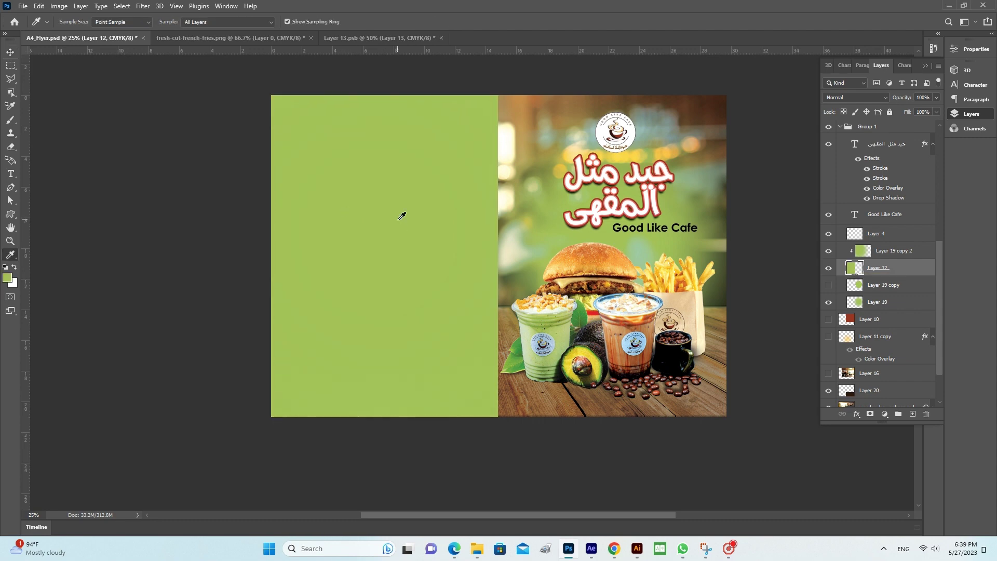
Merge Layer 19 copy 2 into Layer 12 and nudge the Good Like Cafe text slightly left.
{"action": "key", "text": "v"}
{"action": "left_click", "coordinate": [892, 256]}
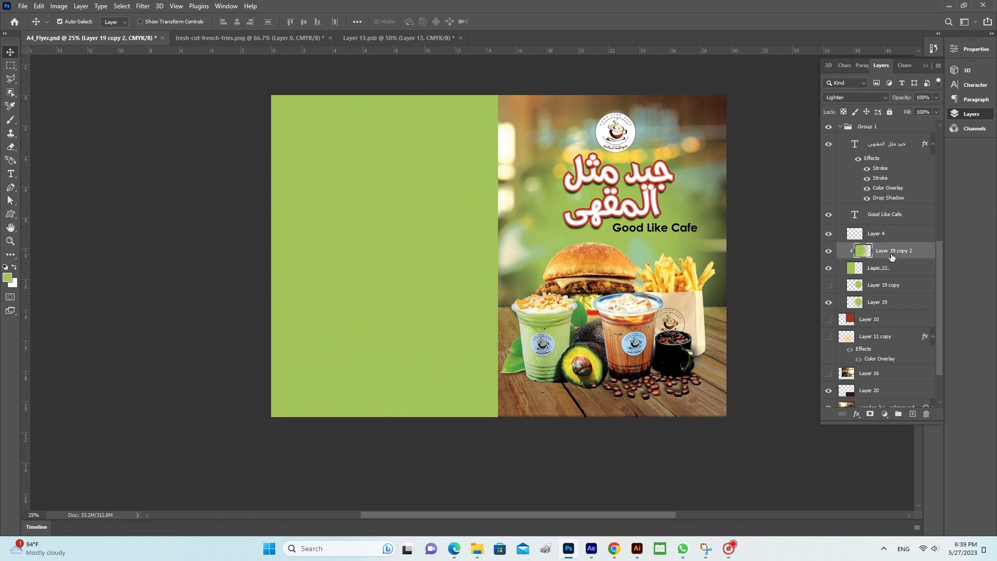
{"action": "key", "text": "ctrl+e"}
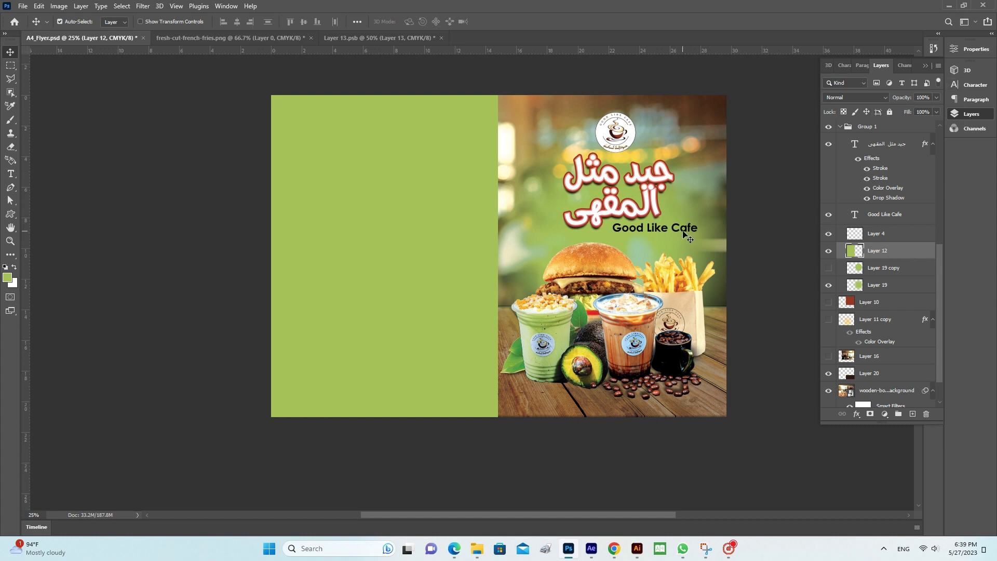
{"action": "left_click_drag", "start_coordinate": [684, 234], "coordinate": [679, 234]}
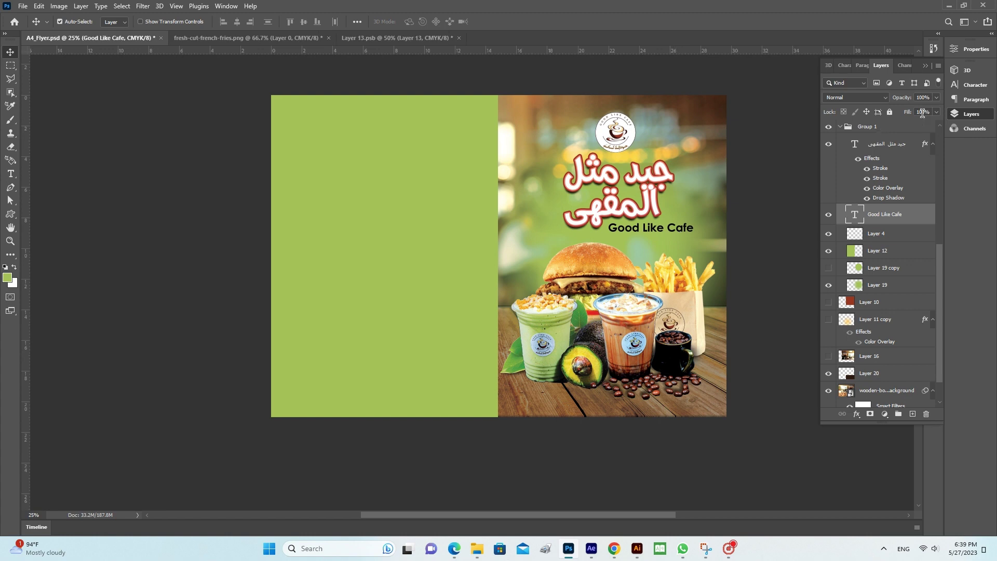
Recolour the Good Like Cafe text with the dark red sampled from the logo.
{"action": "left_click", "coordinate": [975, 85]}
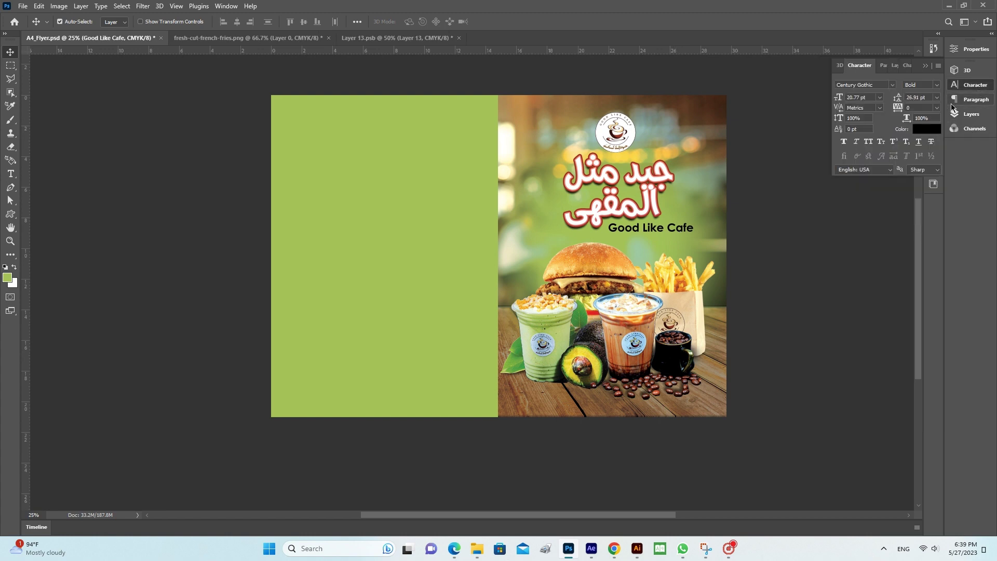
{"action": "left_click", "coordinate": [926, 129]}
{"action": "left_click", "coordinate": [596, 224]}
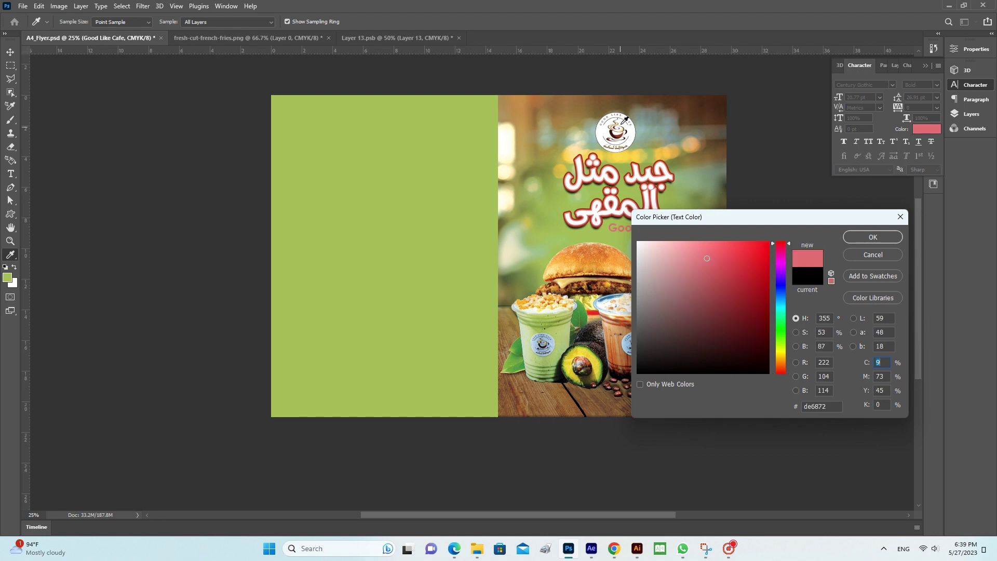
{"action": "left_click", "coordinate": [621, 134]}
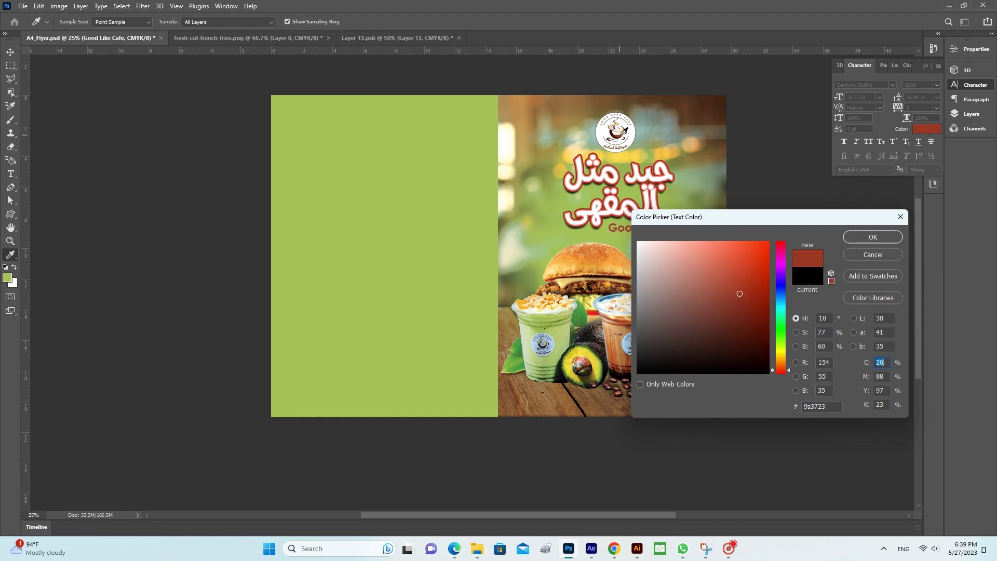
{"action": "key", "text": "Return"}
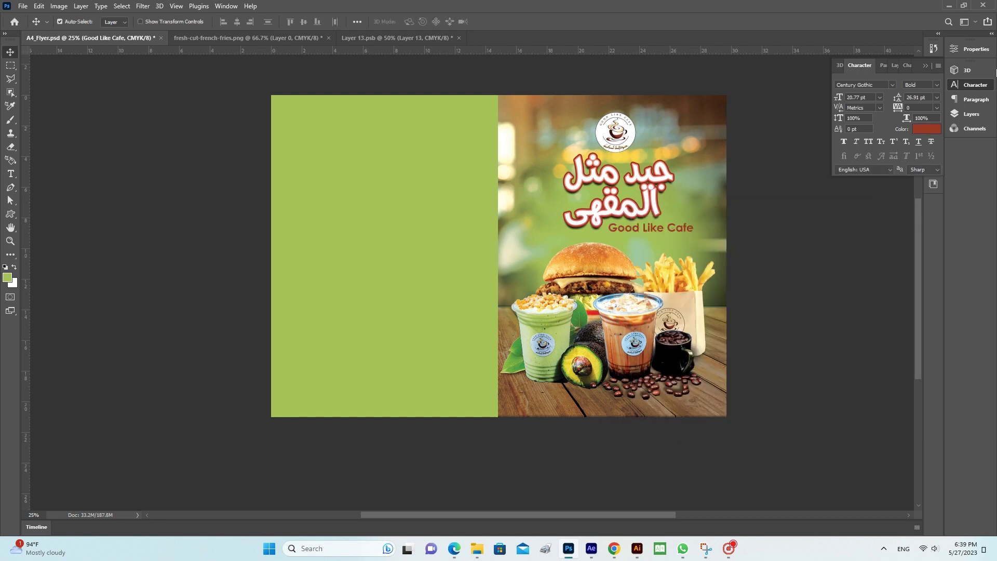
{"action": "key", "text": "ctrl+plus"}
{"action": "key", "text": "ctrl+plus"}
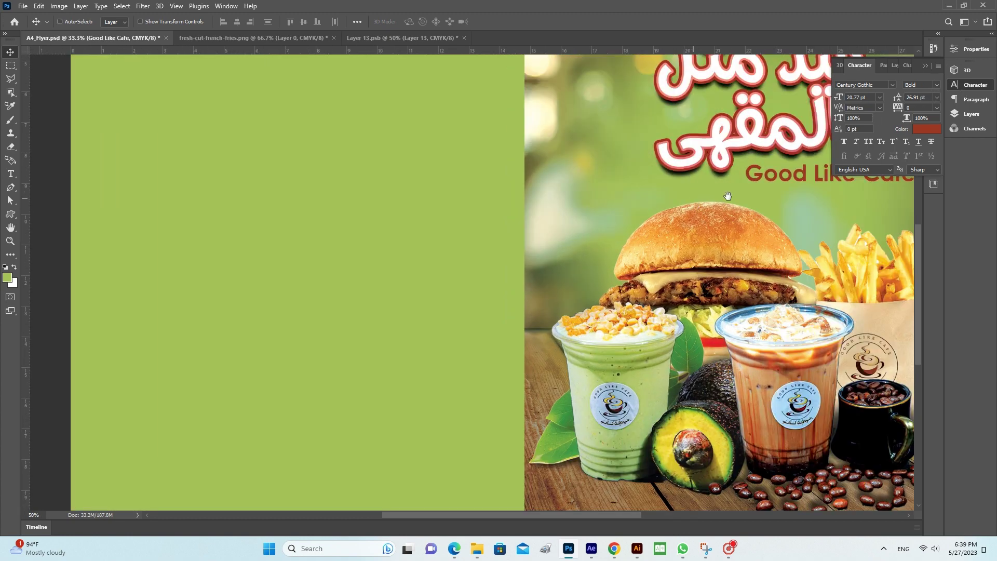
{"action": "left_click_drag", "start_coordinate": [728, 196], "coordinate": [545, 234]}
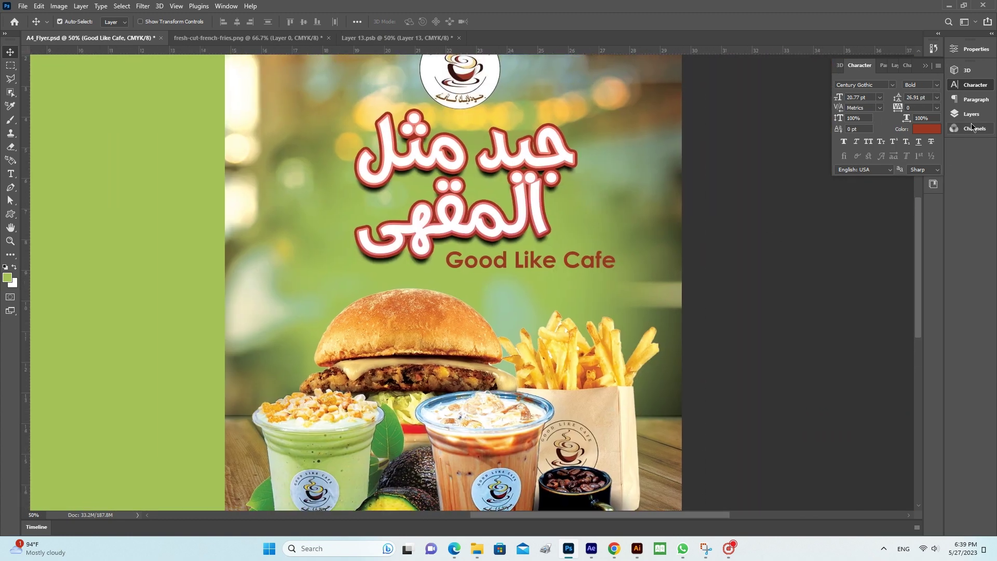
{"action": "left_click", "coordinate": [971, 114]}
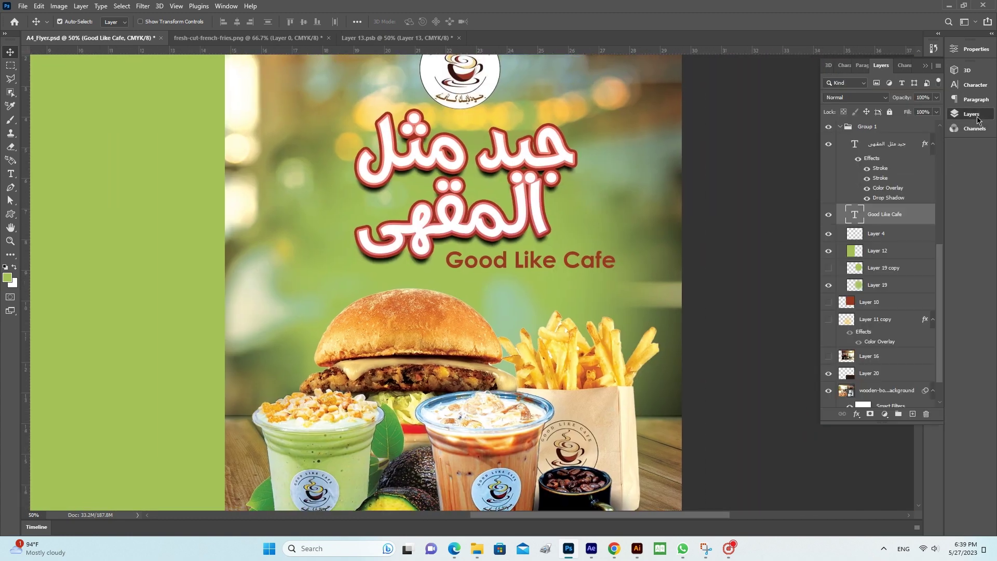
Give the Good Like Cafe text a thin solid white Stroke instead of a gradient outline.
{"action": "double_click", "coordinate": [927, 213]}
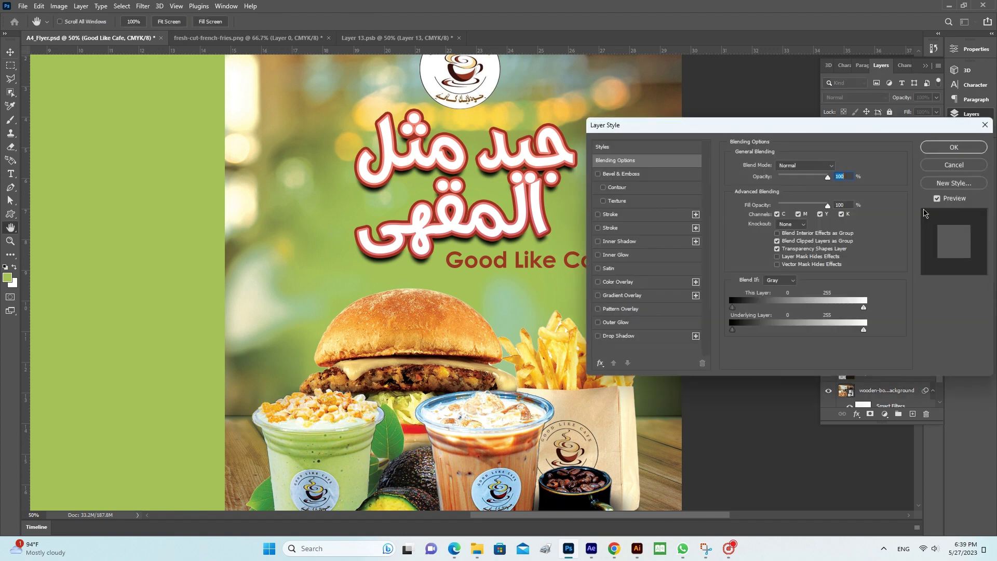
{"action": "left_click", "coordinate": [615, 215]}
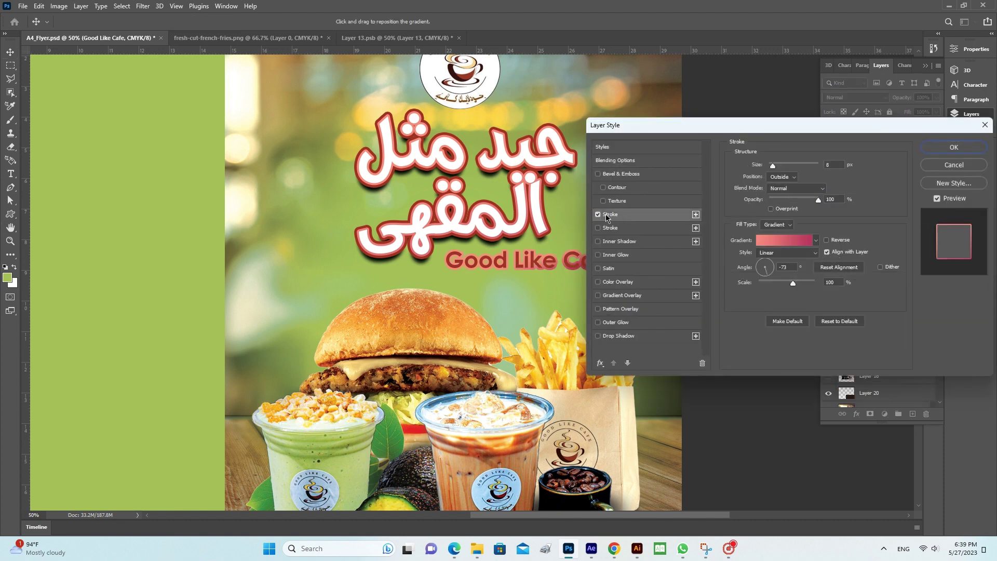
{"action": "left_click", "coordinate": [597, 214]}
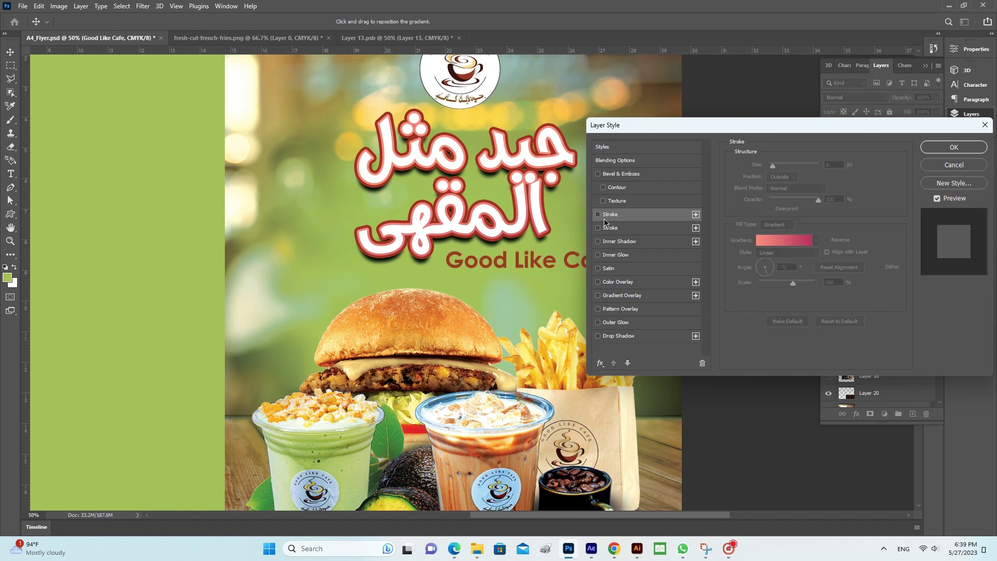
{"action": "left_click", "coordinate": [612, 228]}
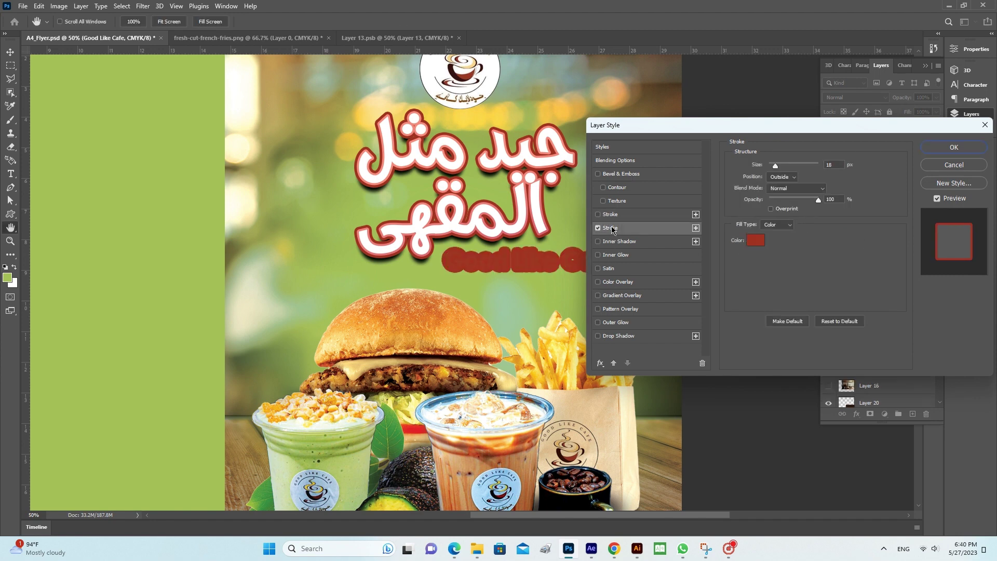
{"action": "left_click", "coordinate": [755, 240]}
{"action": "left_click_drag", "start_coordinate": [691, 270], "coordinate": [618, 215]}
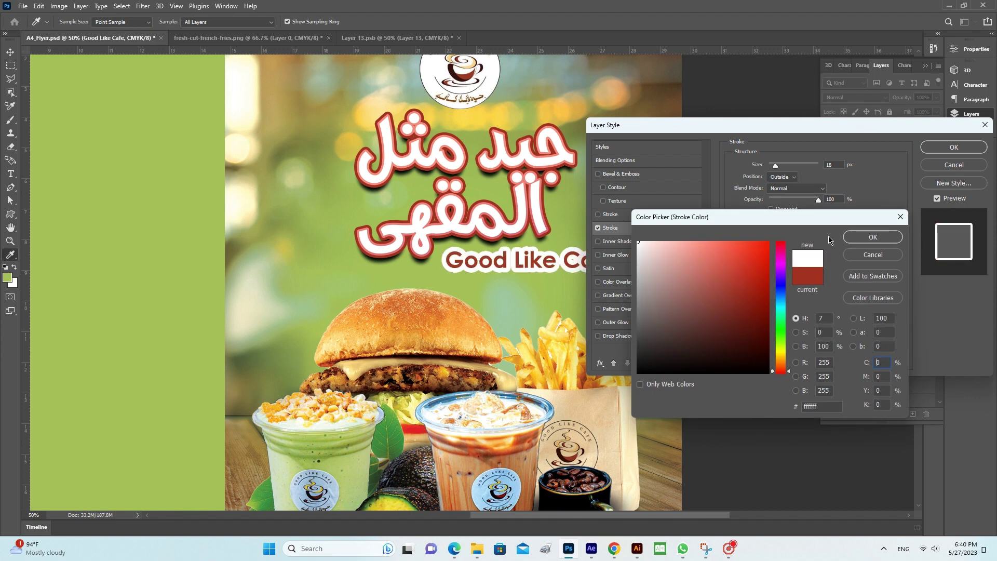
{"action": "left_click", "coordinate": [857, 239]}
{"action": "left_click_drag", "start_coordinate": [776, 166], "coordinate": [771, 170]}
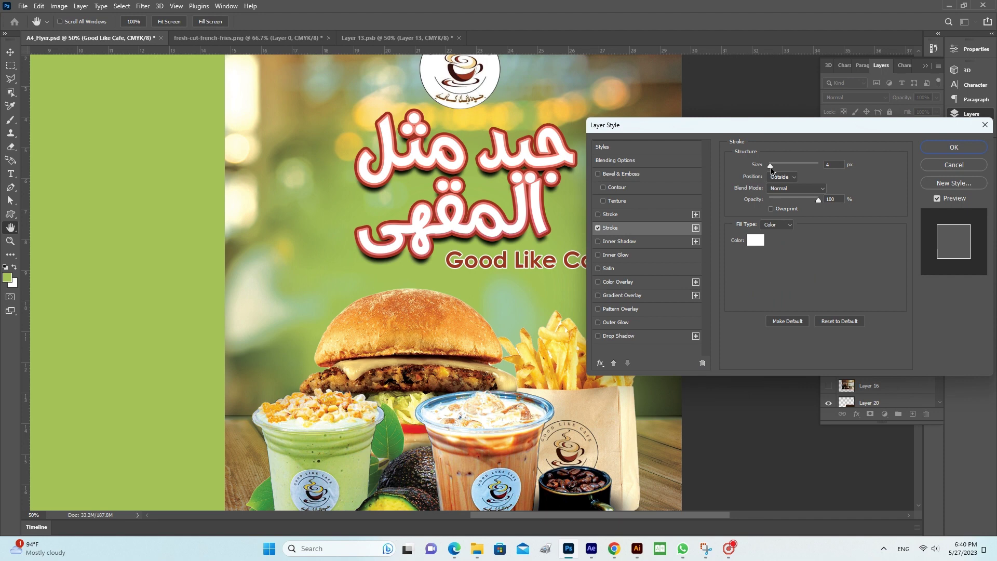
{"action": "left_click", "coordinate": [771, 170]}
{"action": "key", "text": "Return"}
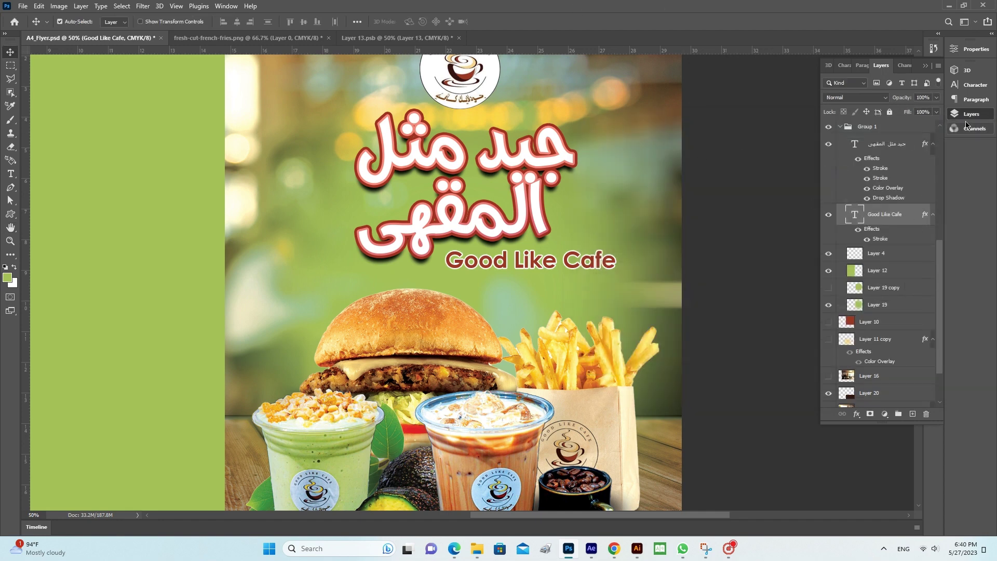
Recolour the Good Like Cafe text with the red sampled from the Arabic title's outline.
{"action": "left_click", "coordinate": [975, 87]}
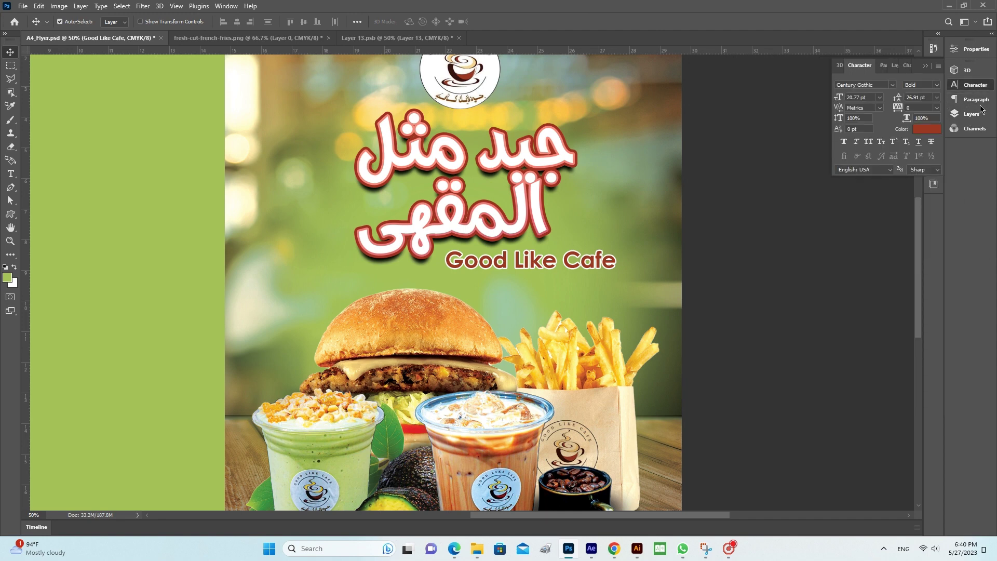
{"action": "left_click", "coordinate": [986, 88]}
{"action": "left_click", "coordinate": [932, 129]}
{"action": "left_click_drag", "start_coordinate": [663, 285], "coordinate": [881, 464]}
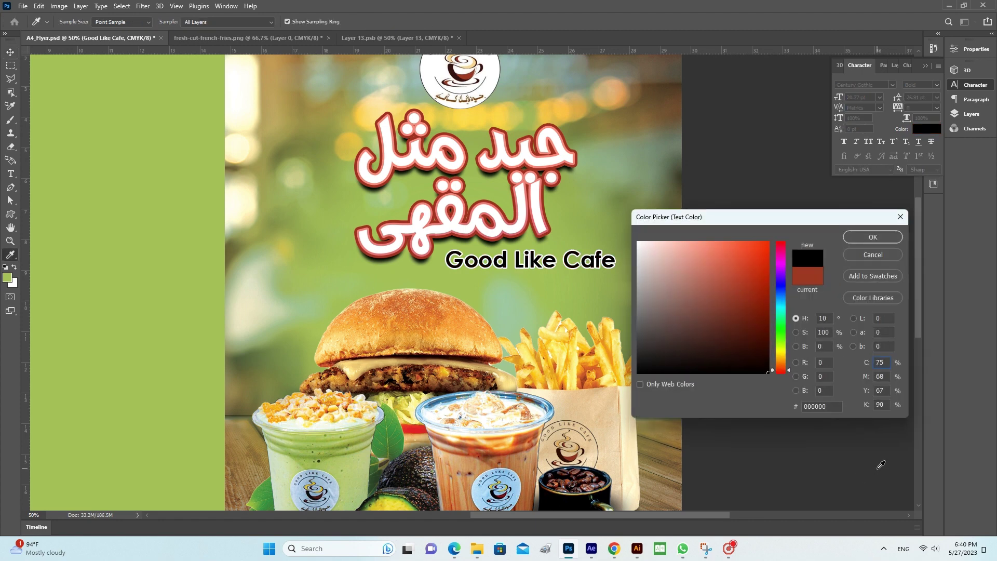
{"action": "left_click", "coordinate": [517, 234]}
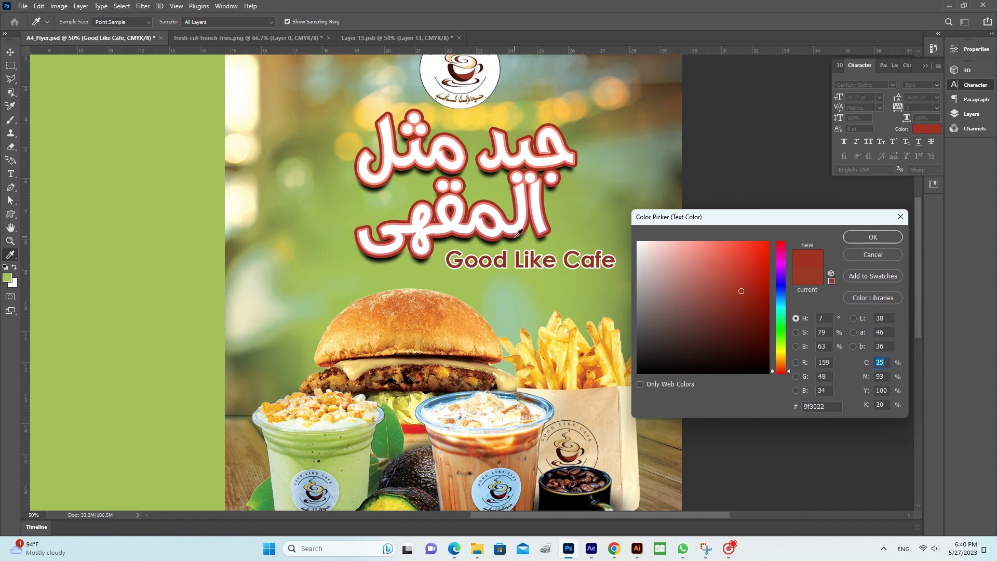
{"action": "key", "text": "Return"}
{"action": "key", "text": "v"}
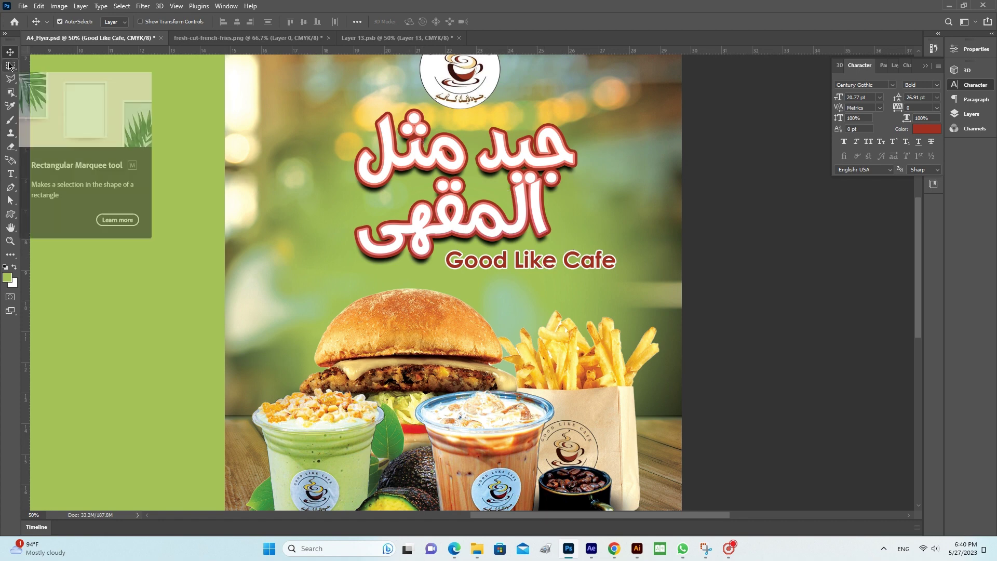
{"action": "mouse_move", "coordinate": [591, 548]}
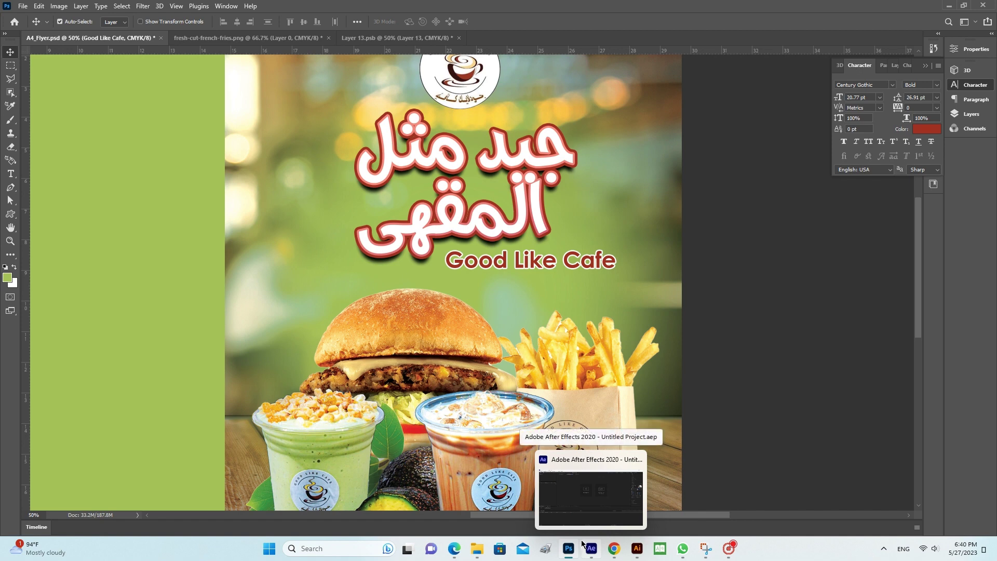
Switch to the Elliptical Marquee Tool, zoom out to the full layout, and save the flyer.
{"action": "left_click", "coordinate": [8, 66]}
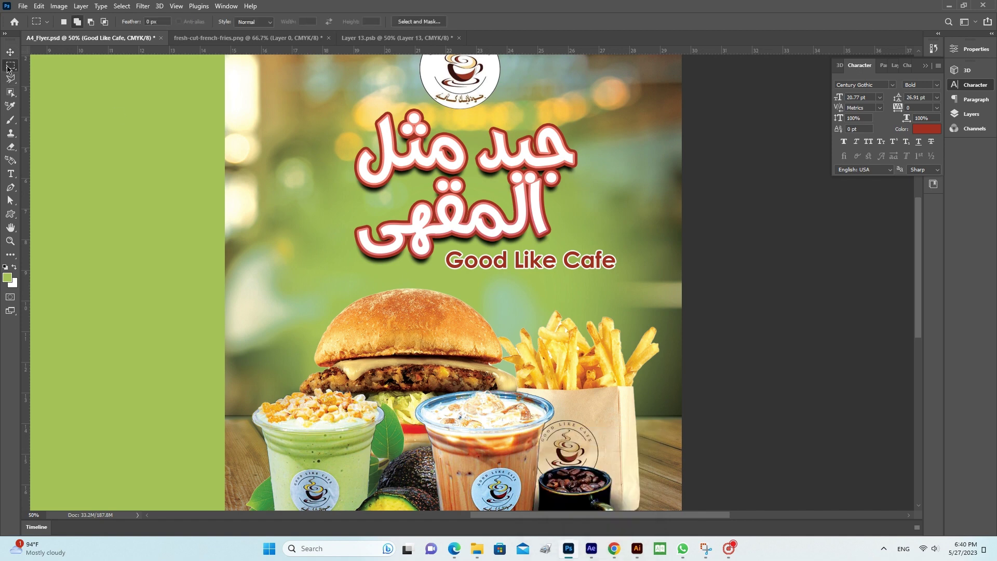
{"action": "right_click", "coordinate": [9, 67]}
{"action": "left_click", "coordinate": [44, 77]}
{"action": "scroll", "coordinate": [695, 345], "scroll_direction": "down", "scroll_amount": 3}
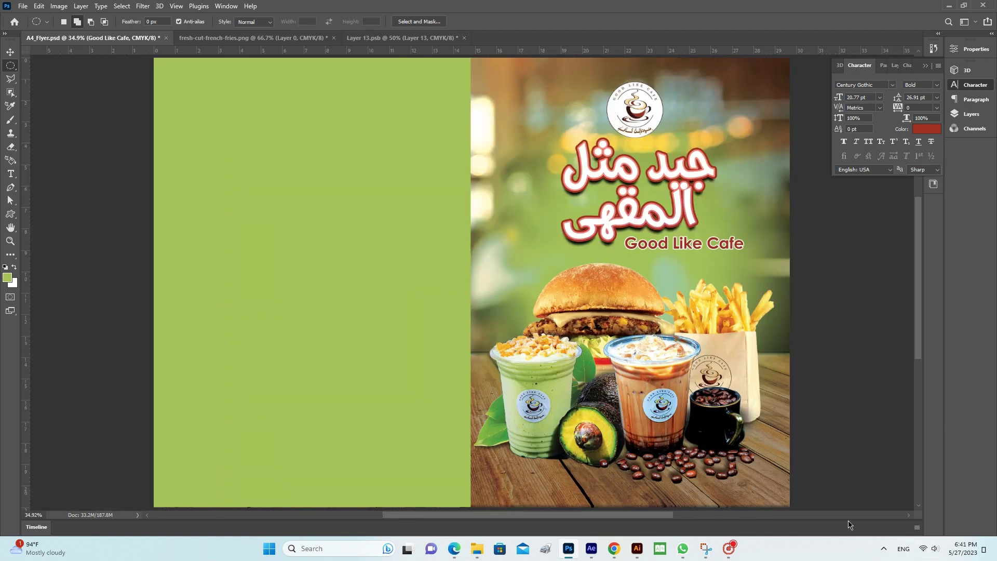
{"action": "key", "text": "ctrl+s"}
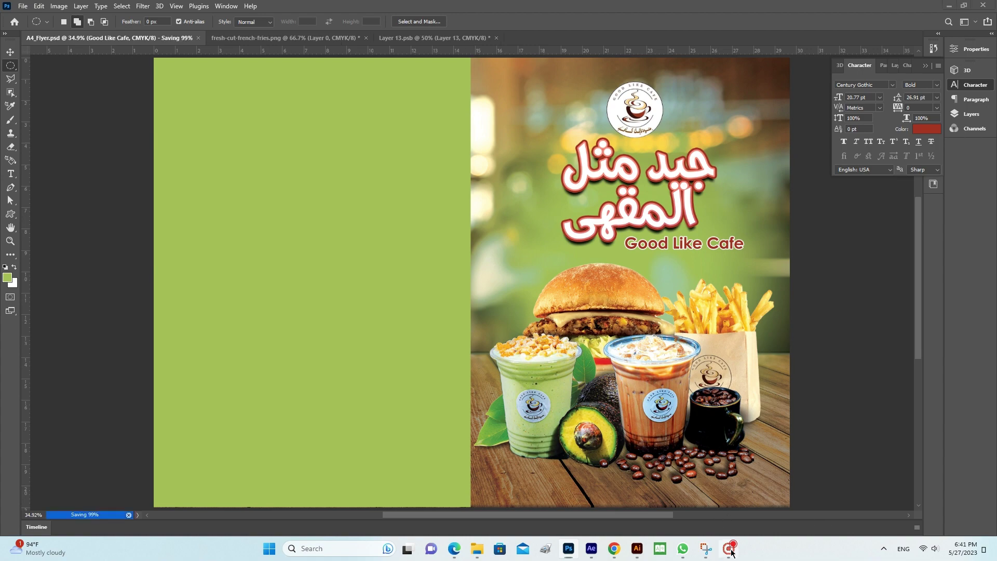
{"action": "left_click", "coordinate": [732, 552]}
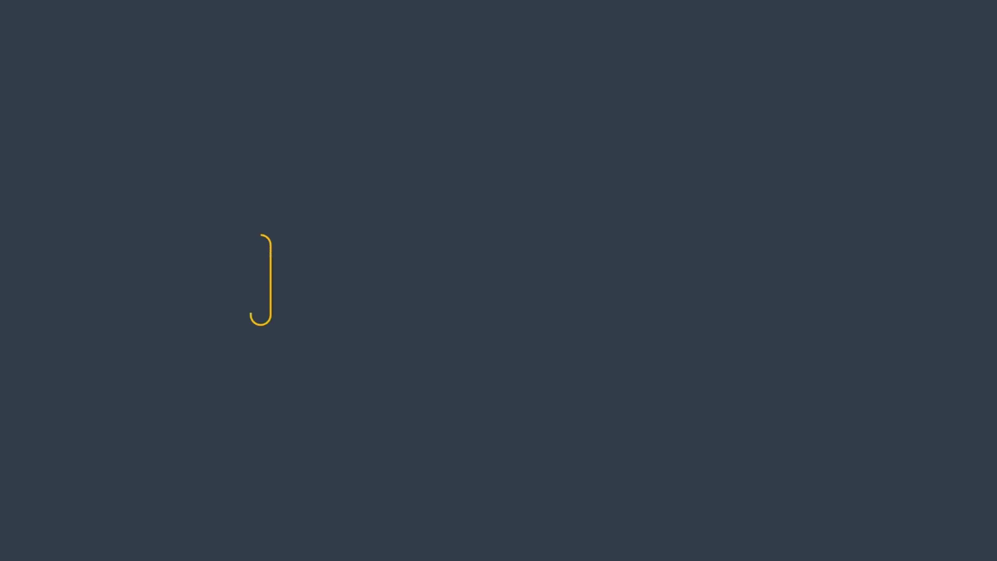